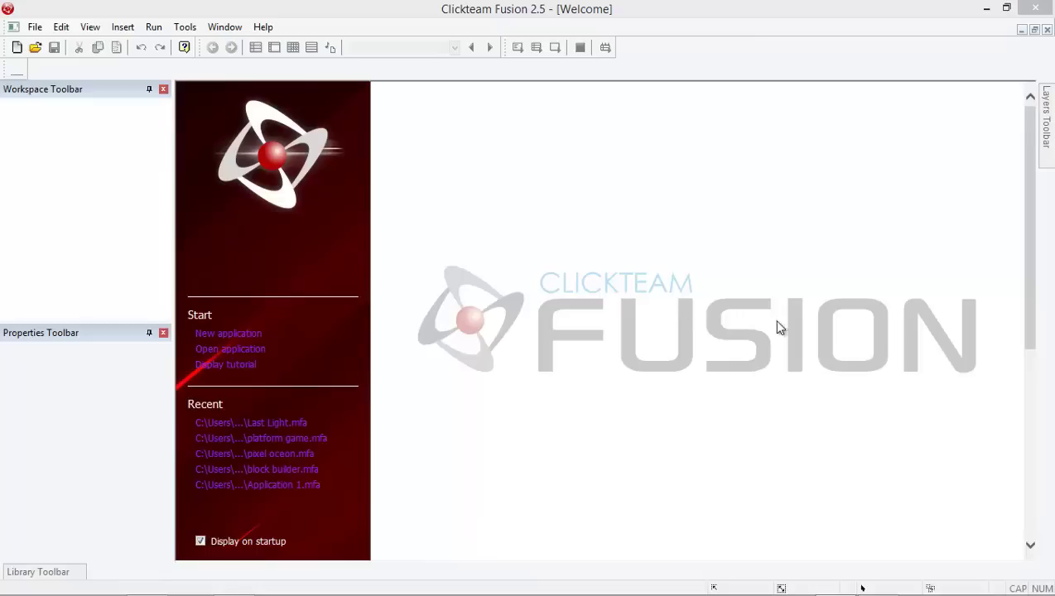
# Step: Create a new application and select it in the workspace tree
pyautogui.click(18, 52)
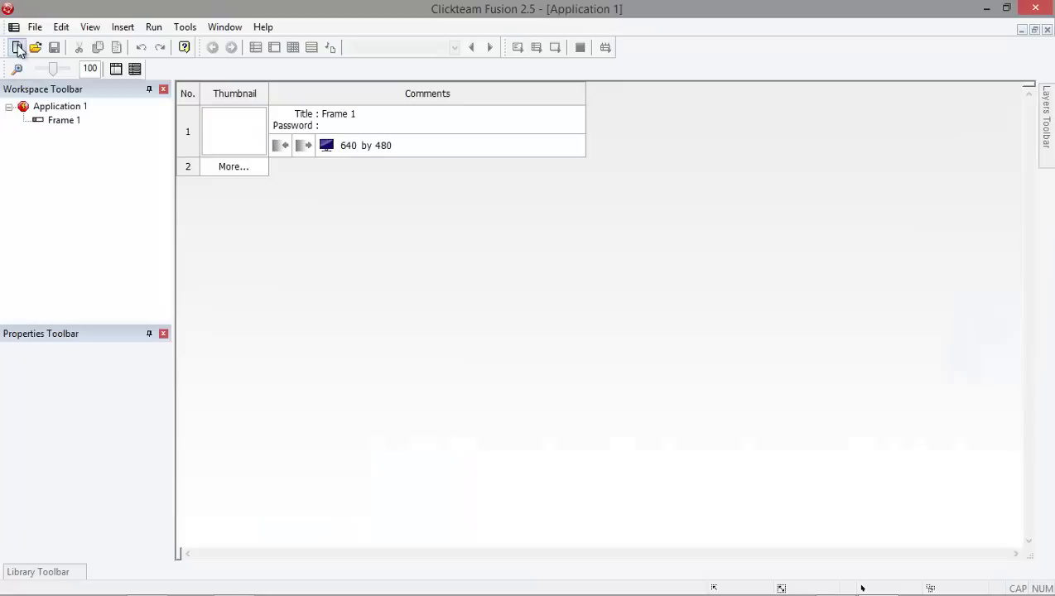
pyautogui.click(61, 107)
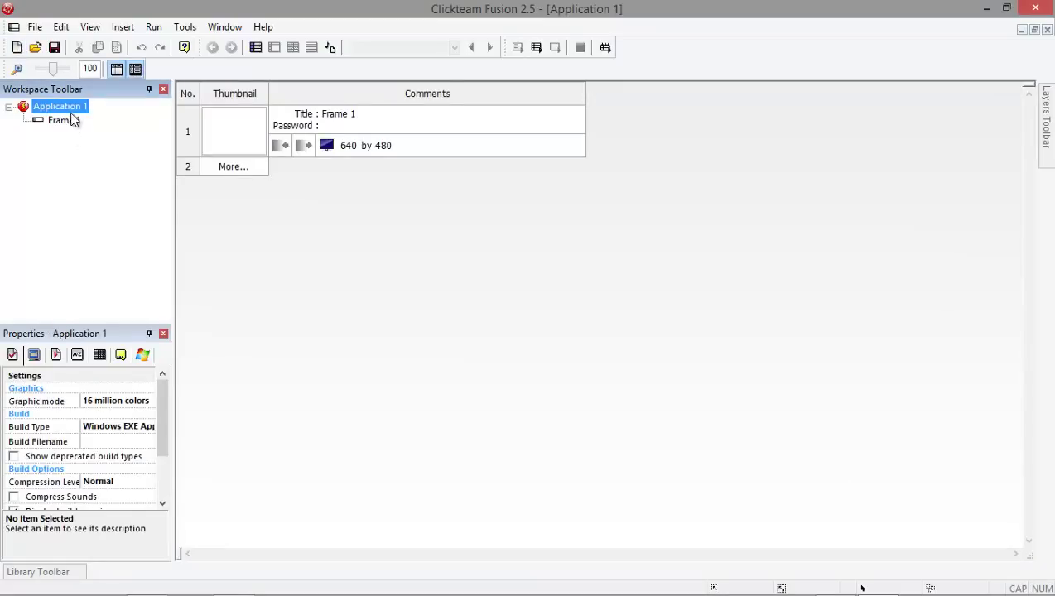
pyautogui.click(71, 120)
pyautogui.click(73, 109)
pyautogui.moveTo(527, 10); pyautogui.dragTo(785, 186)
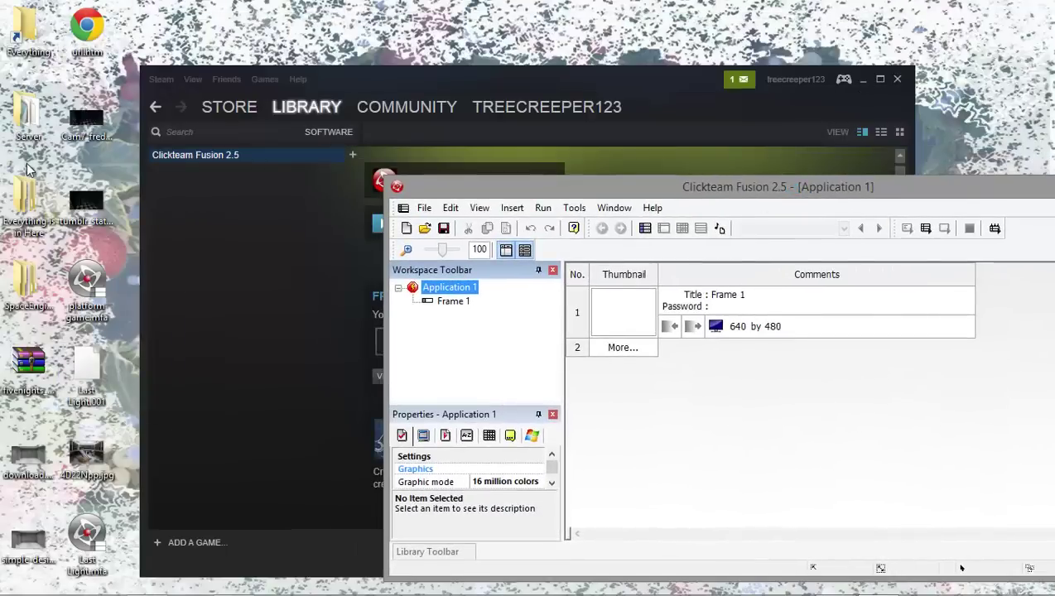
pyautogui.moveTo(158, 580)
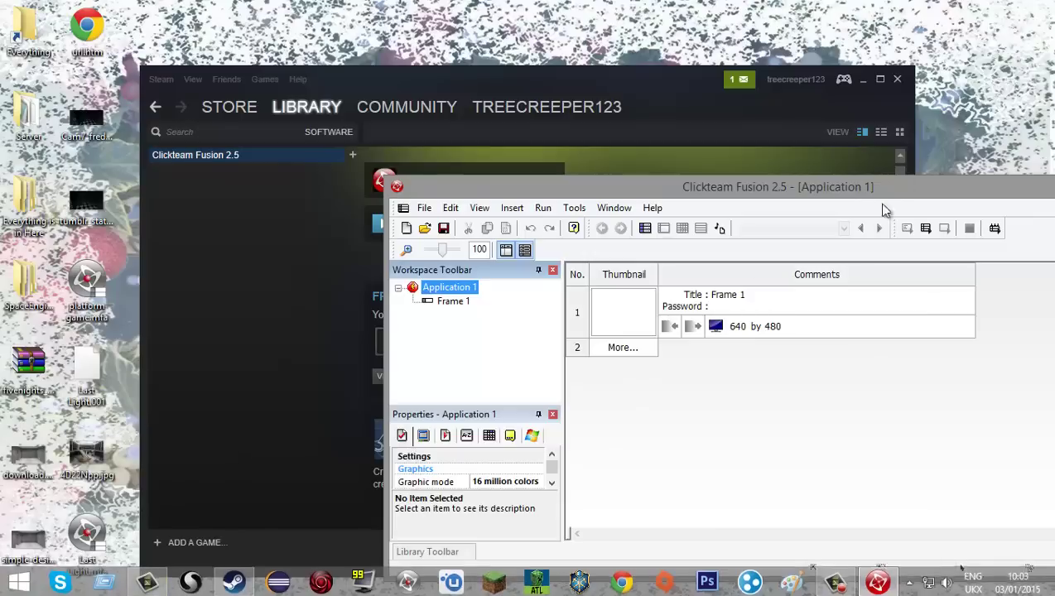
pyautogui.moveTo(917, 189); pyautogui.dragTo(608, 6)
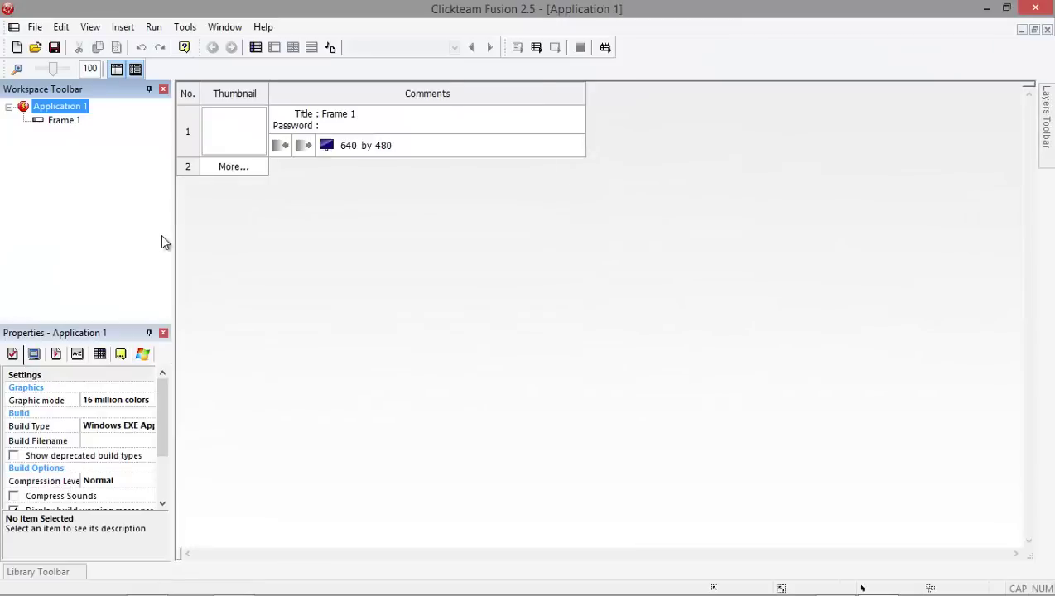
# Step: Rename the new application to 2d Tutorial
pyautogui.rightClick(50, 112)
pyautogui.click(91, 132)
pyautogui.write('2d Tutorial')
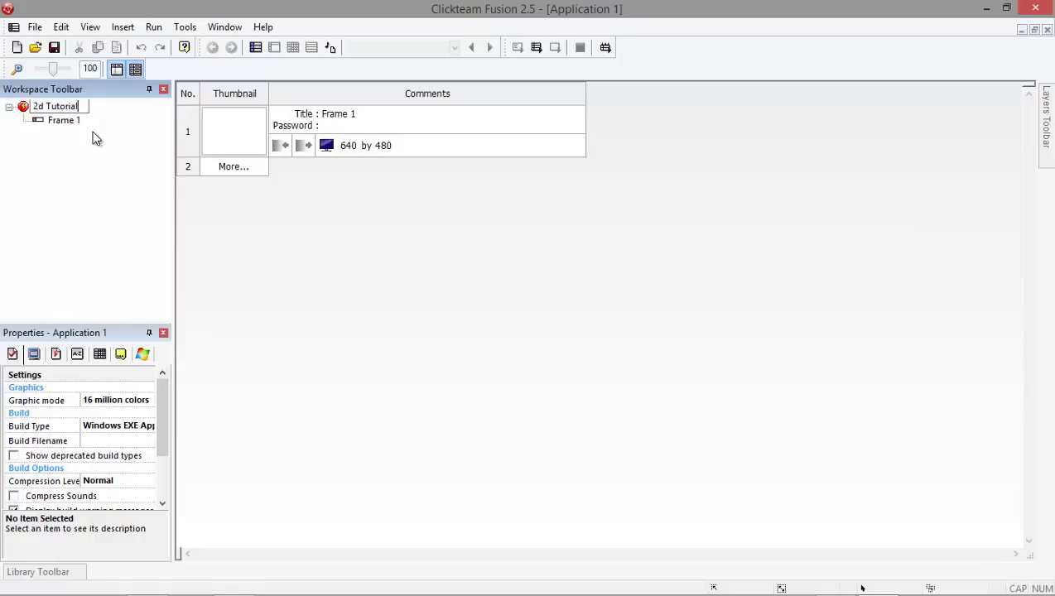
pyautogui.press('Return')
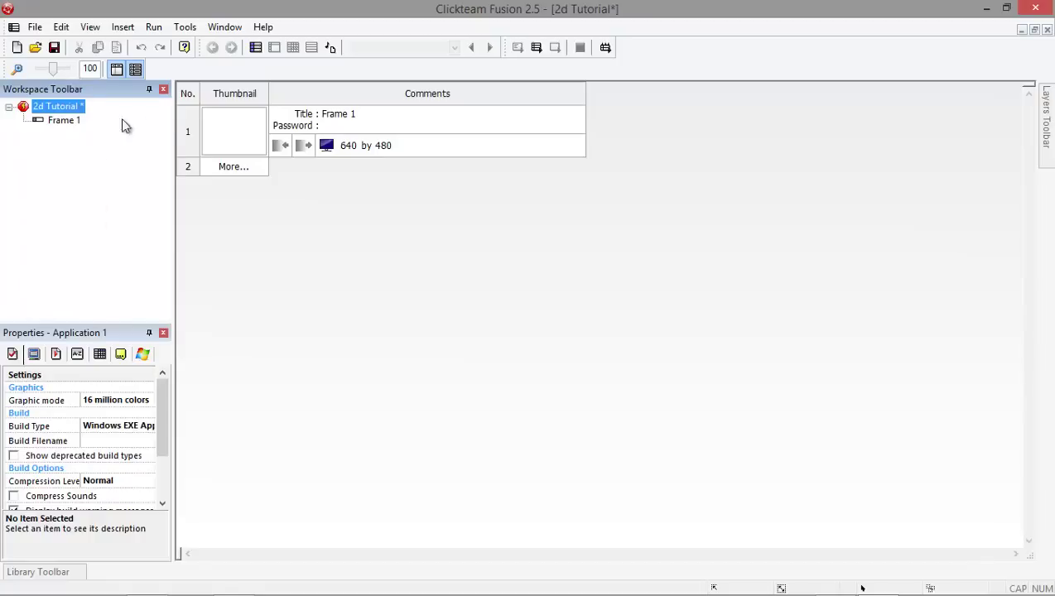
# Step: Change the title of the first frame to Game and open that frame for editing
pyautogui.click(357, 117)
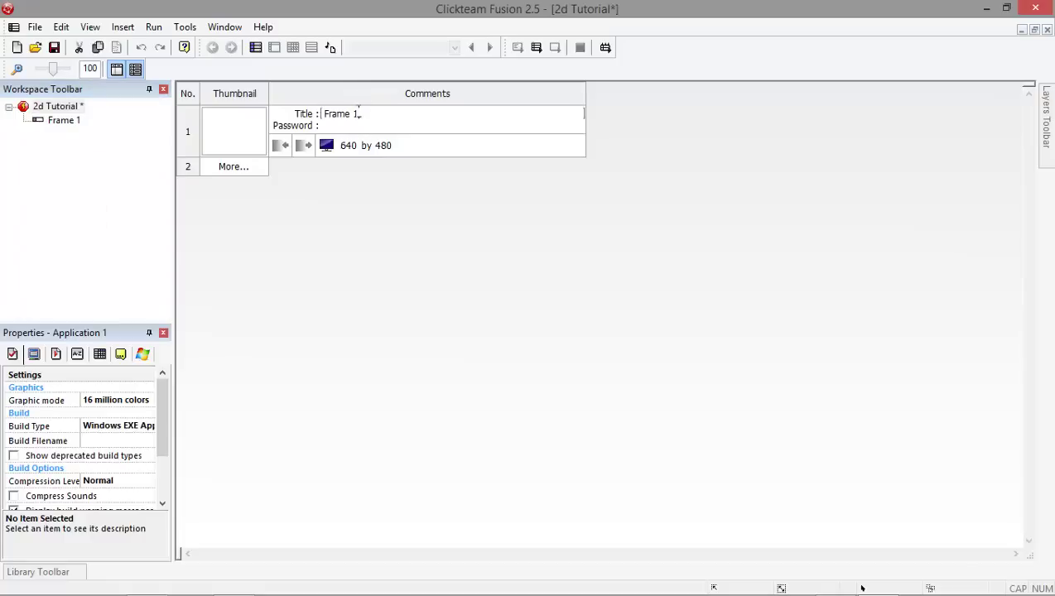
pyautogui.doubleClick(330, 120)
pyautogui.write('Game')
pyautogui.press('Return')
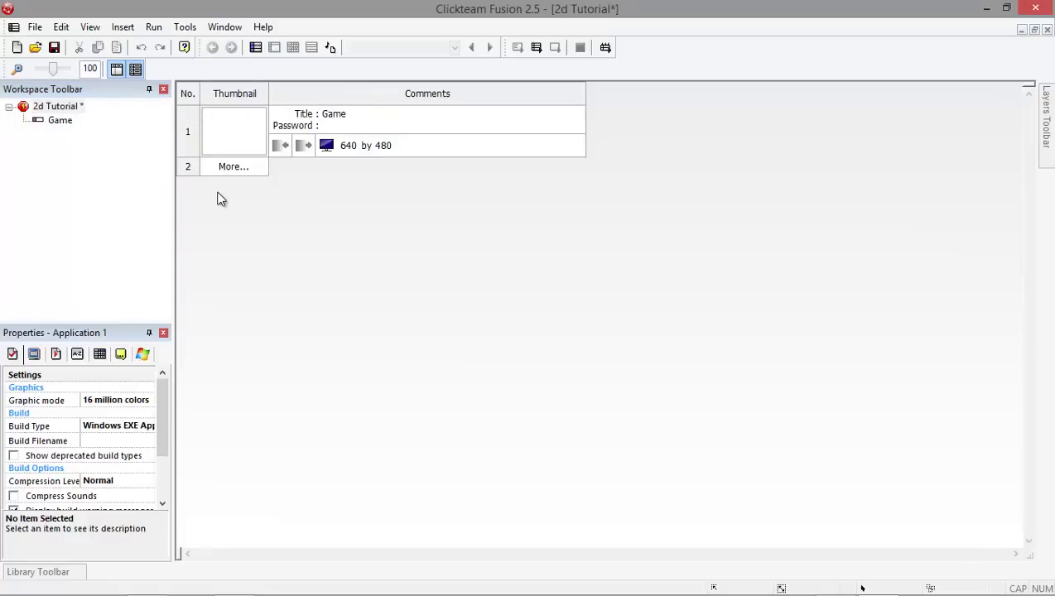
pyautogui.doubleClick(254, 129)
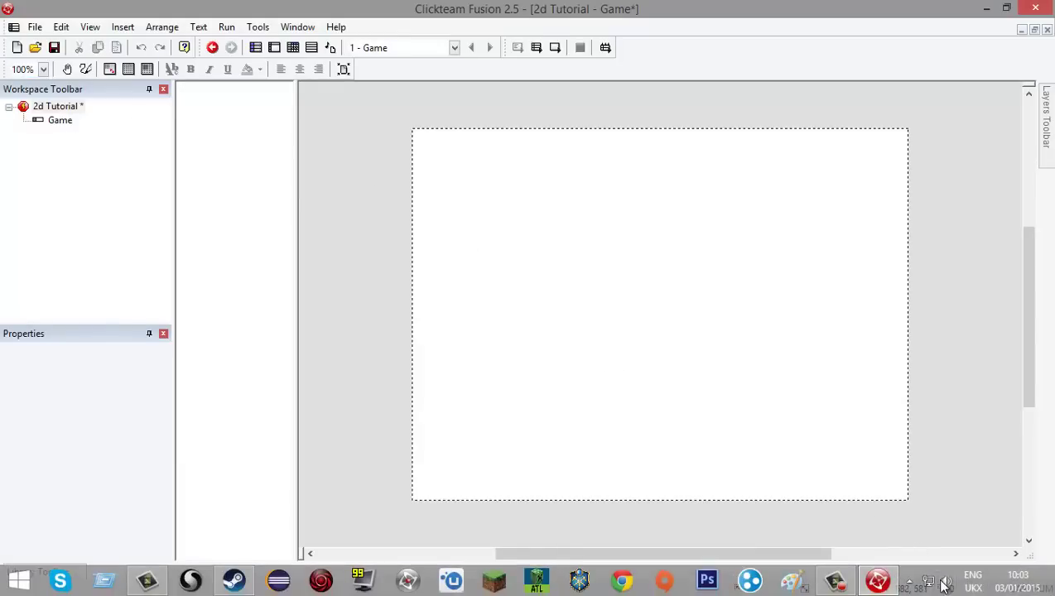
# Step: Lower the speakers' volume to about 37 in the Windows volume mixer
pyautogui.click(943, 585)
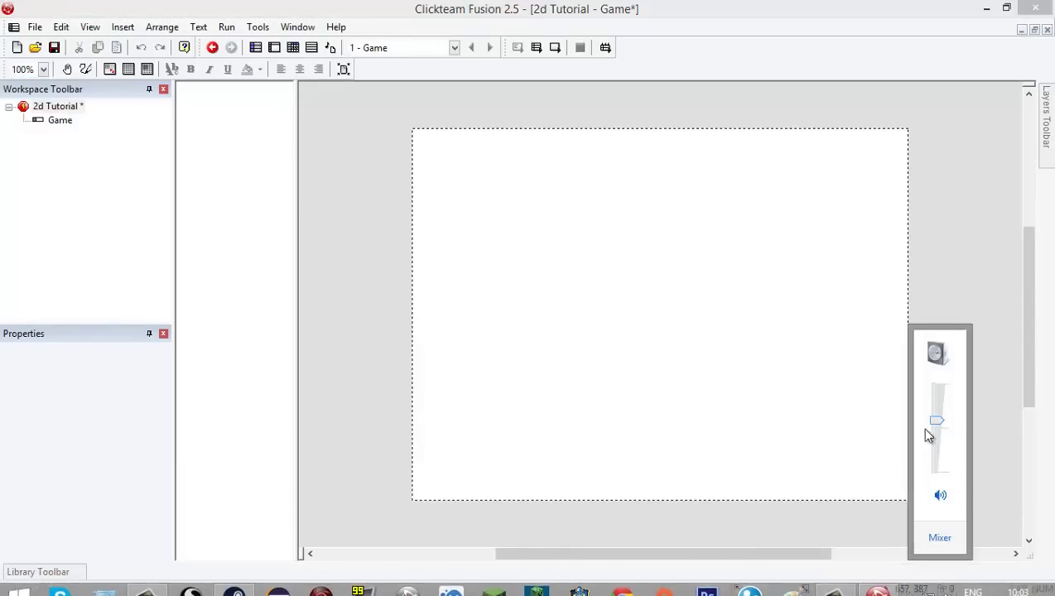
pyautogui.click(938, 537)
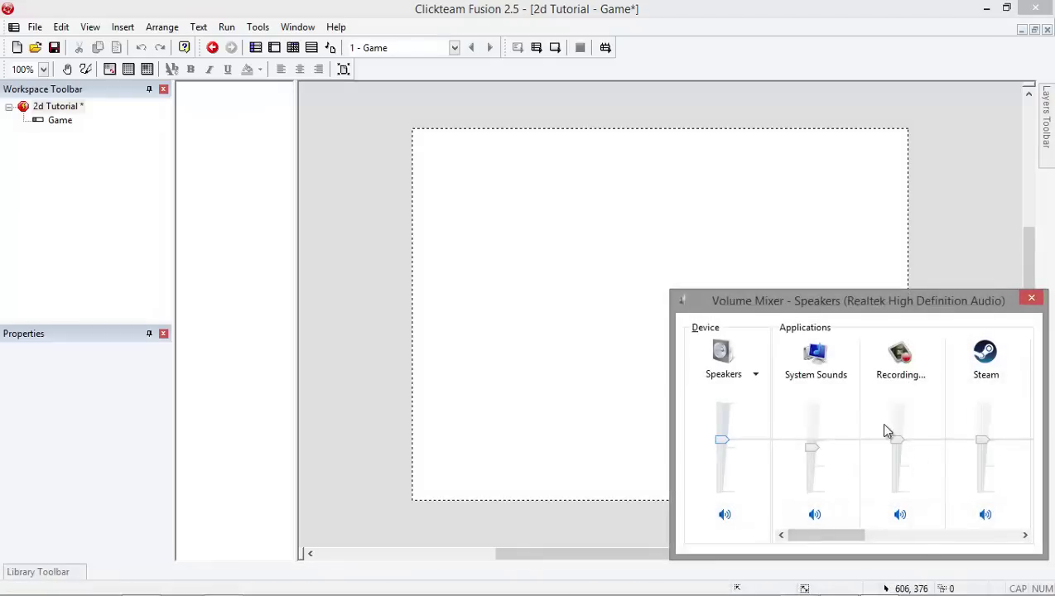
pyautogui.moveTo(723, 446)
pyautogui.moveTo(723, 446); pyautogui.dragTo(721, 465)
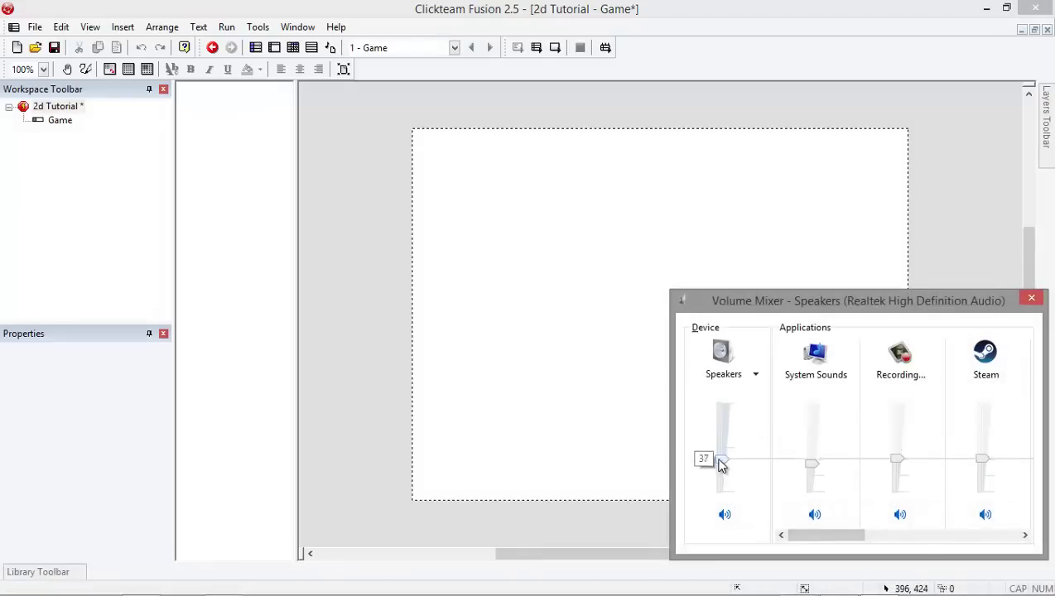
pyautogui.click(471, 514)
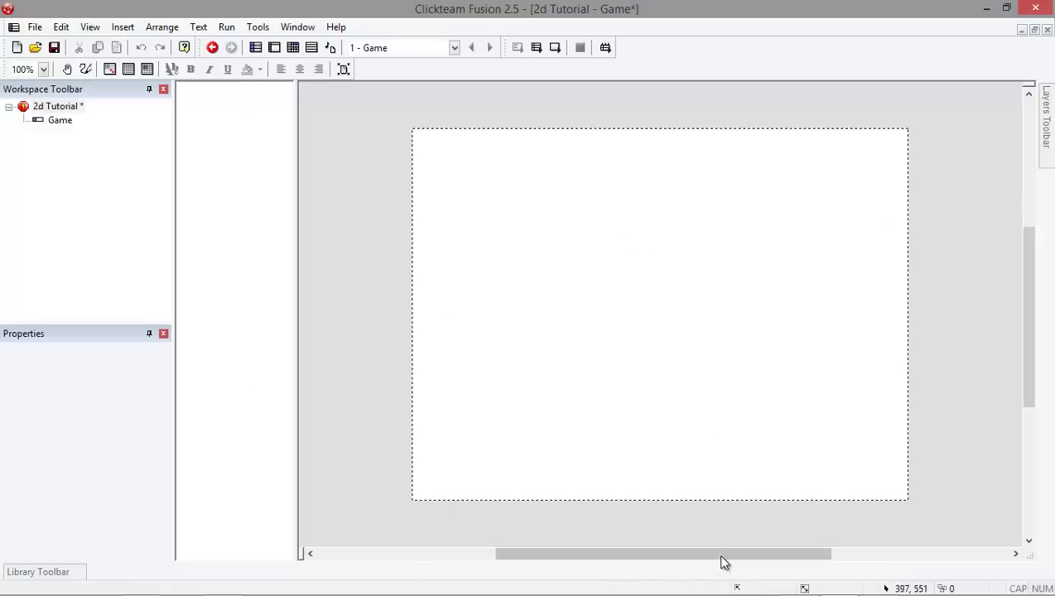
# Step: Set the 2d Tutorial application's window size to 1360 x 768 and apply the same size to its matching frames
pyautogui.moveTo(726, 557)
pyautogui.mouseDown()
pyautogui.moveTo(989, 556)
pyautogui.moveTo(718, 565)
pyautogui.moveTo(737, 564)
pyautogui.mouseUp()
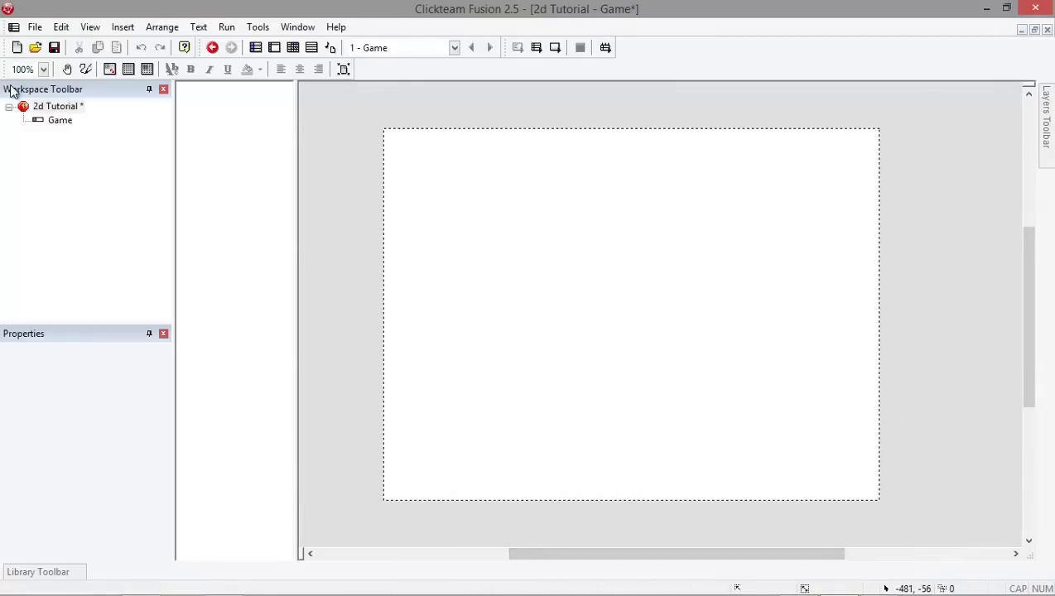
pyautogui.click(67, 107)
pyautogui.click(67, 107)
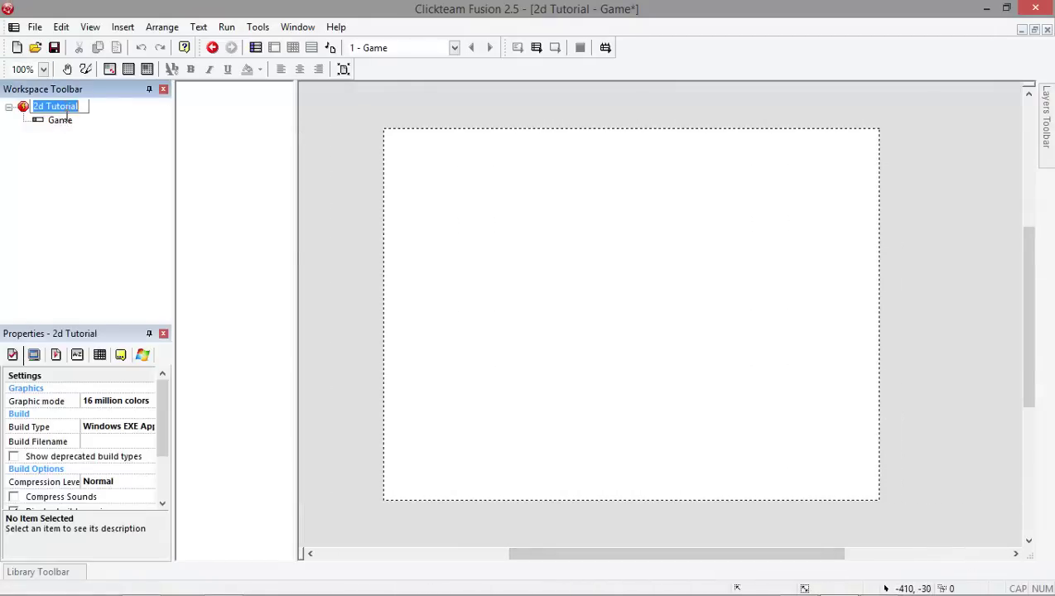
pyautogui.click(34, 355)
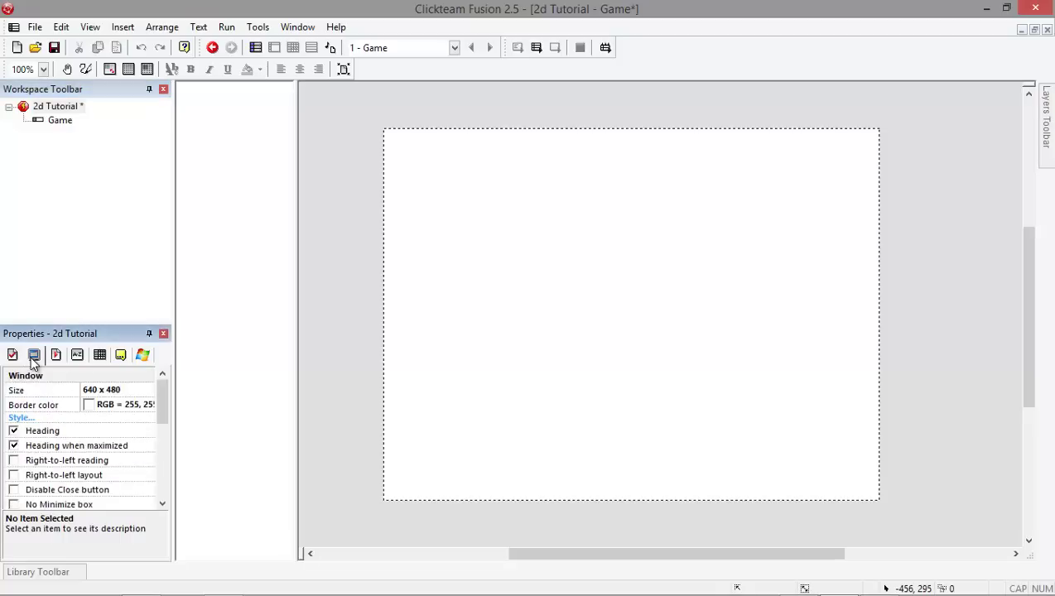
pyautogui.click(93, 390)
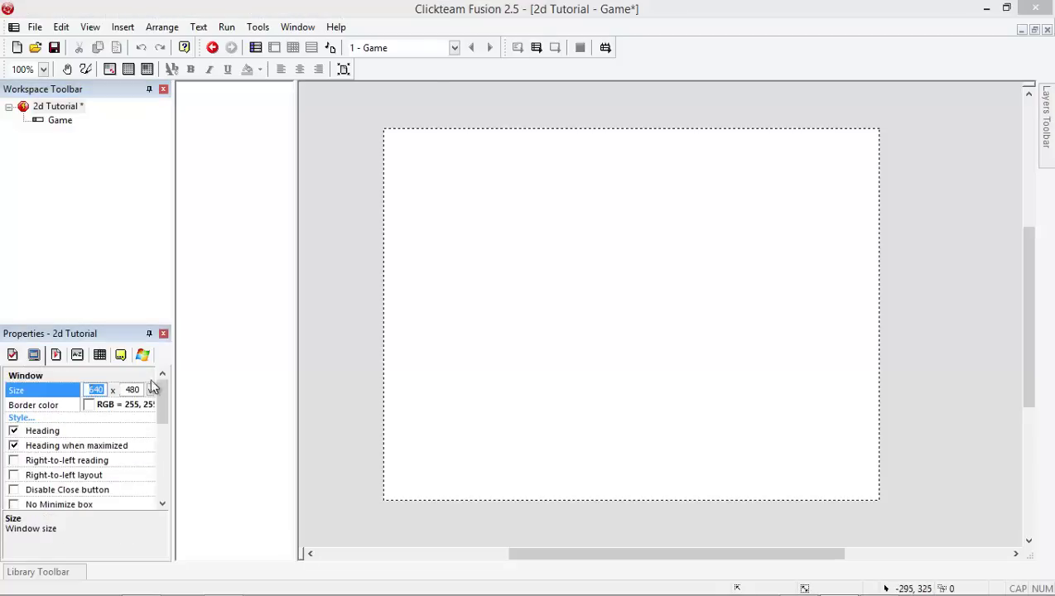
pyautogui.click(83, 184)
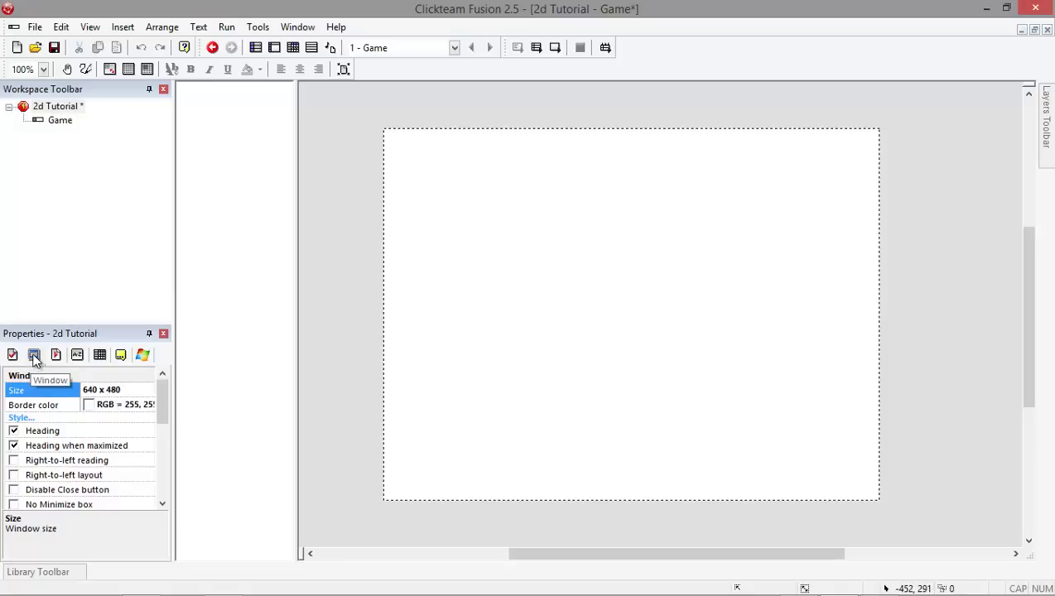
pyautogui.click(97, 389)
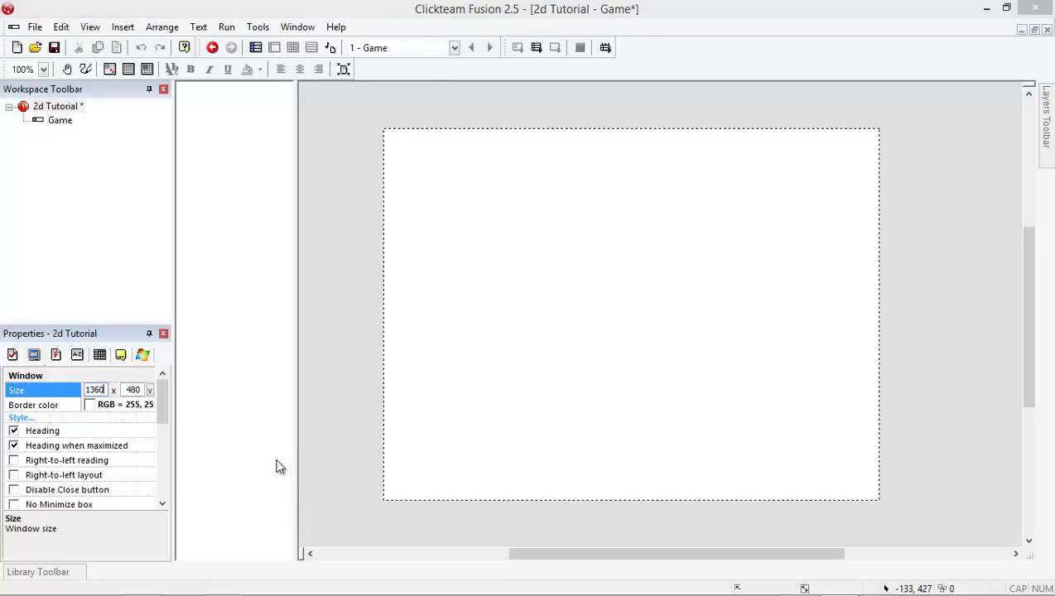
pyautogui.doubleClick(135, 390)
pyautogui.write('4')
pyautogui.click(329, 384)
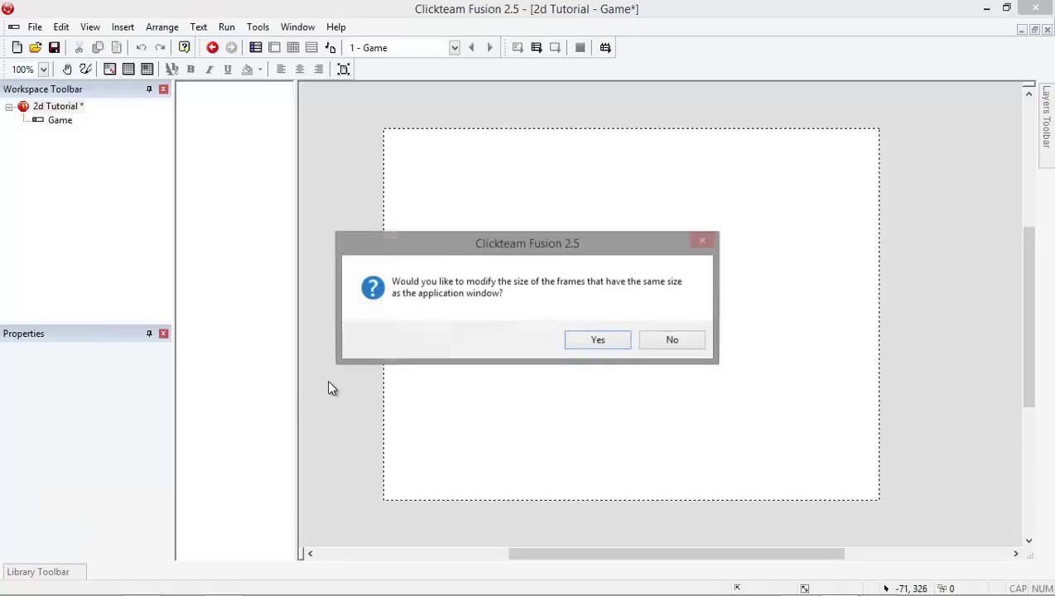
pyautogui.click(598, 342)
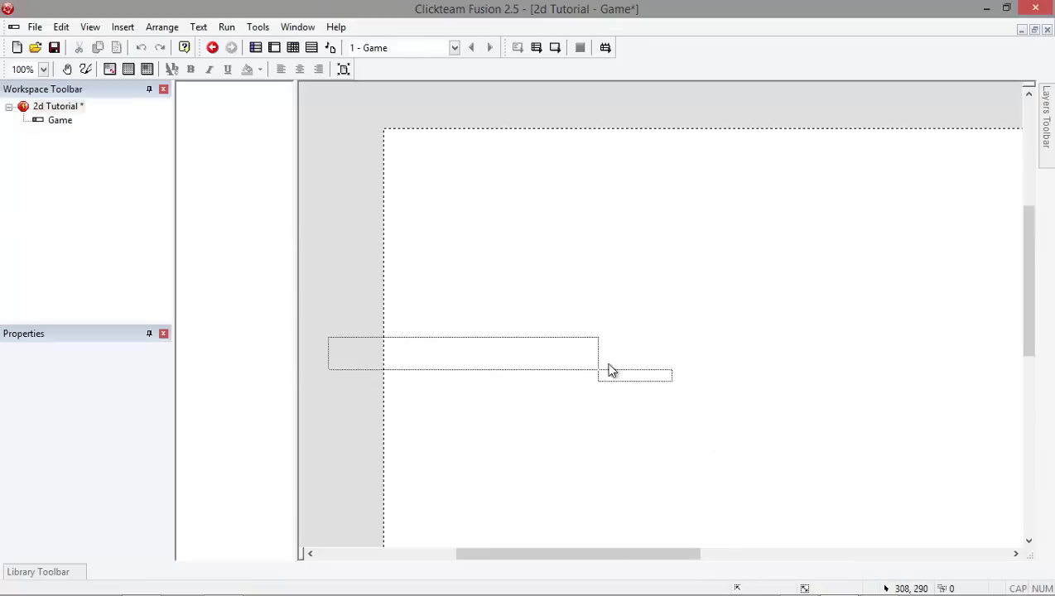
# Step: Check the extent of the Game frame and the size values in its properties
pyautogui.moveTo(598, 554); pyautogui.dragTo(625, 571)
pyautogui.scroll(-3, 711, 405)
pyautogui.scroll(3, 687, 521)
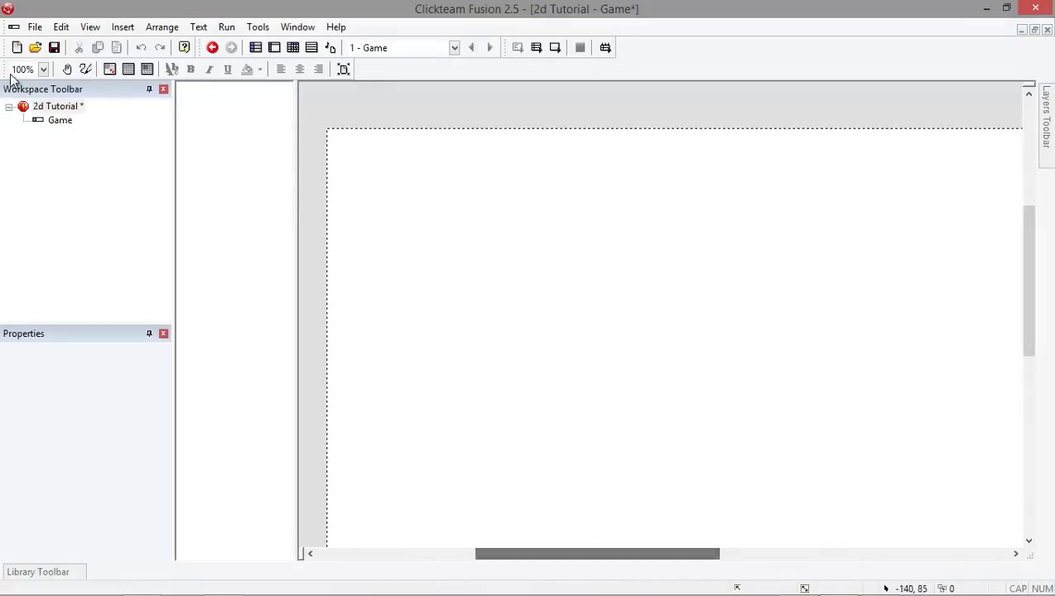
pyautogui.click(45, 122)
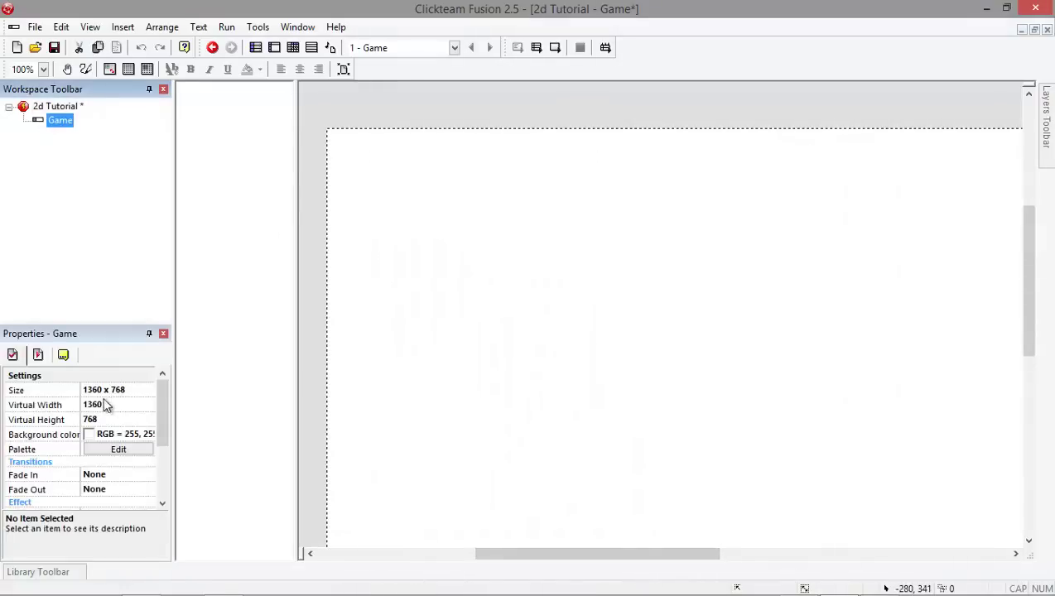
pyautogui.click(372, 387)
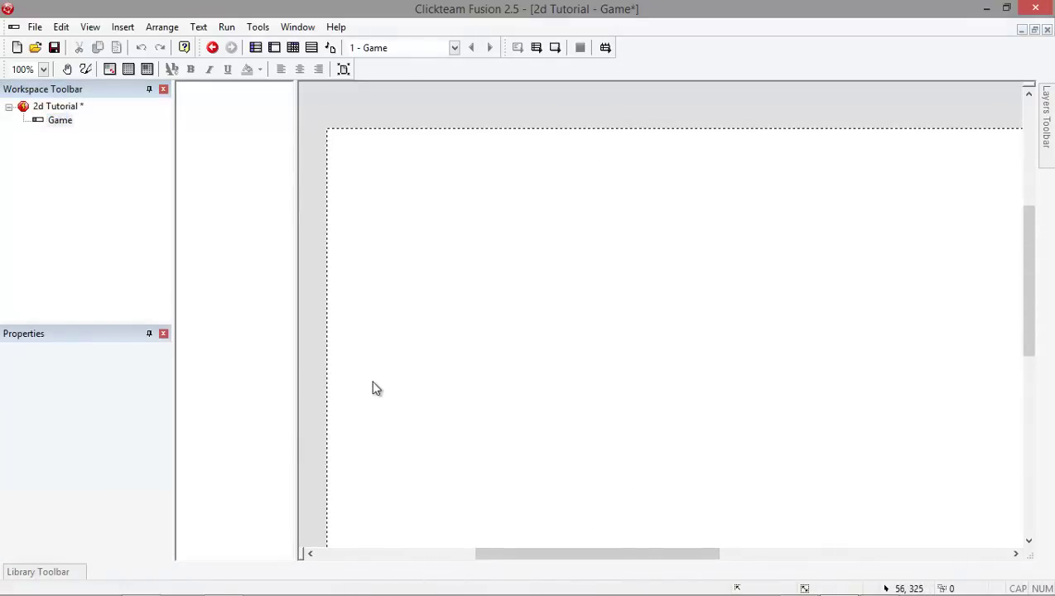
# Step: Insert three Active objects close together in the lower-left part of the Game frame
pyautogui.scroll(-5, 596, 452)
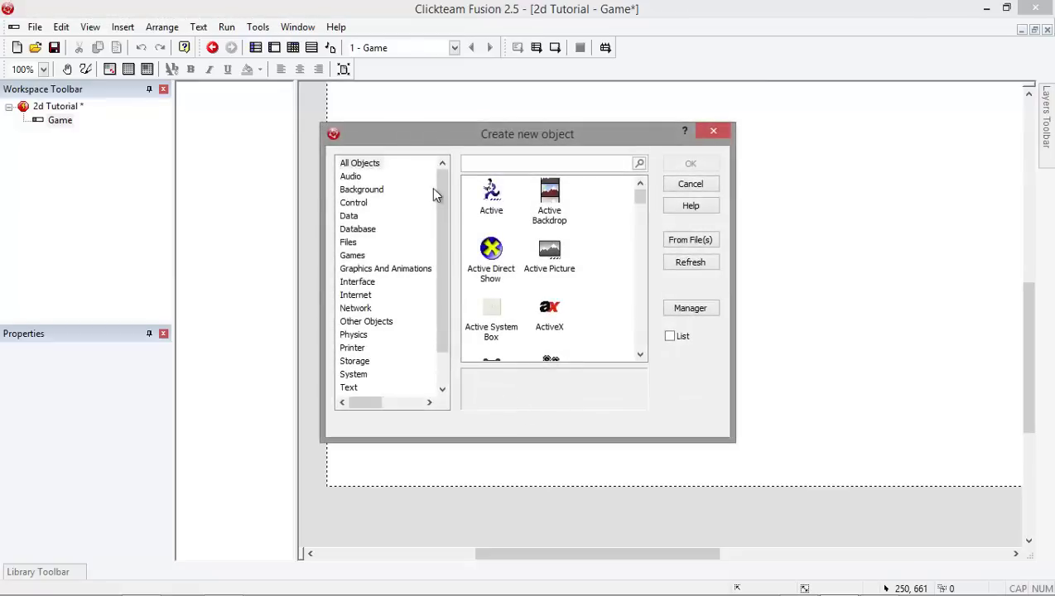
pyautogui.doubleClick(492, 195)
pyautogui.click(471, 207)
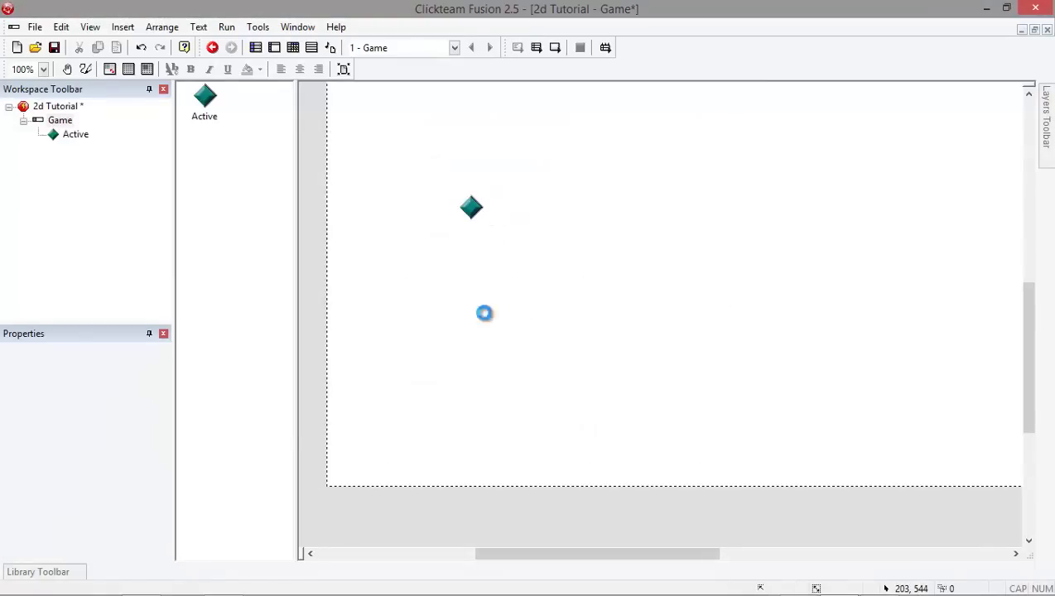
pyautogui.doubleClick(490, 197)
pyautogui.click(468, 247)
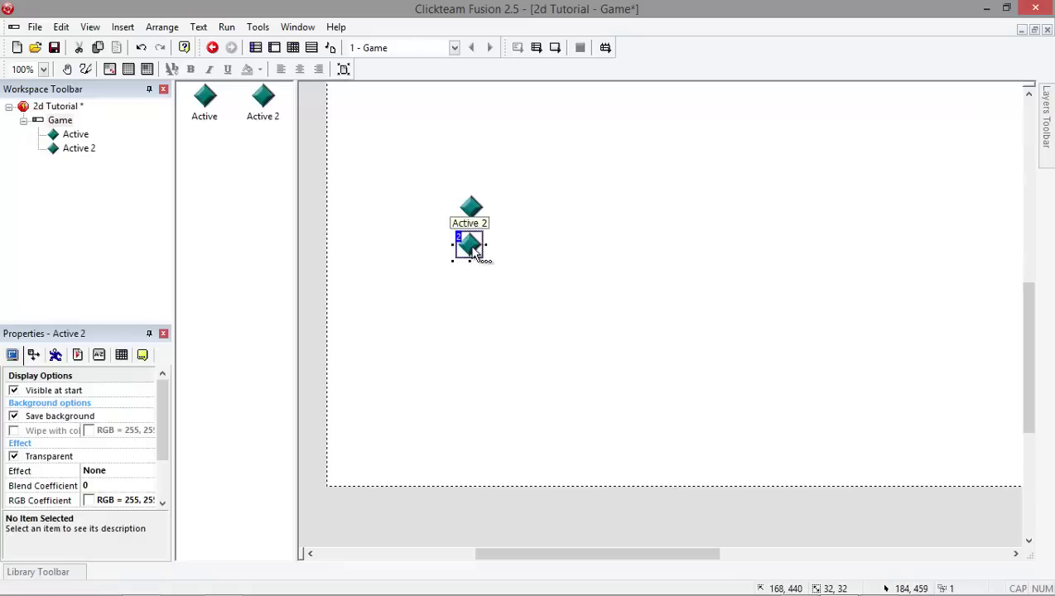
pyautogui.doubleClick(535, 245)
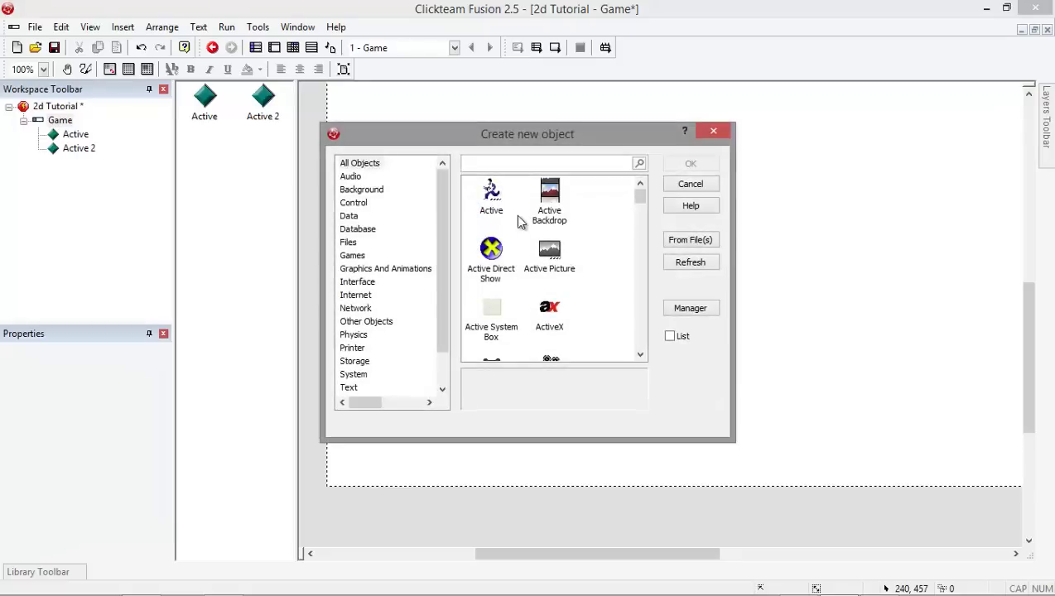
pyautogui.doubleClick(497, 202)
pyautogui.click(502, 203)
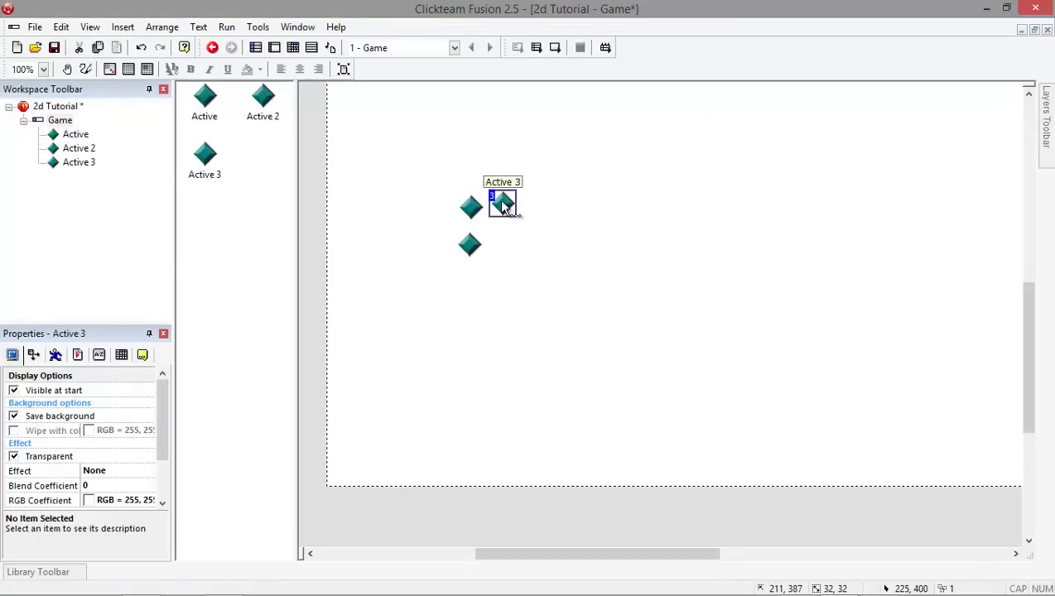
pyautogui.press('F2')
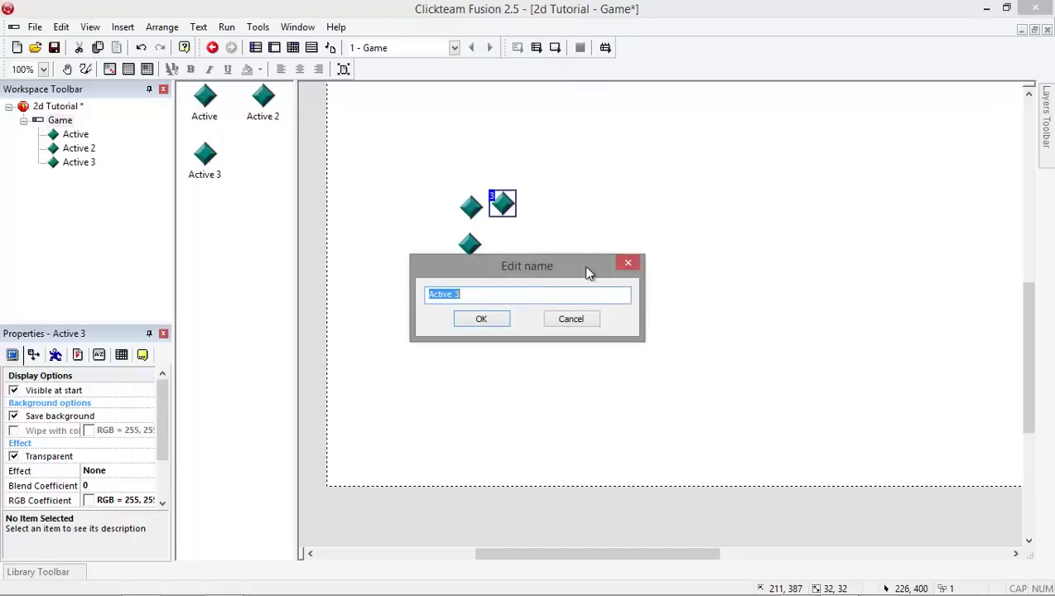
pyautogui.click(627, 263)
pyautogui.click(494, 293)
pyautogui.rightClick(506, 214)
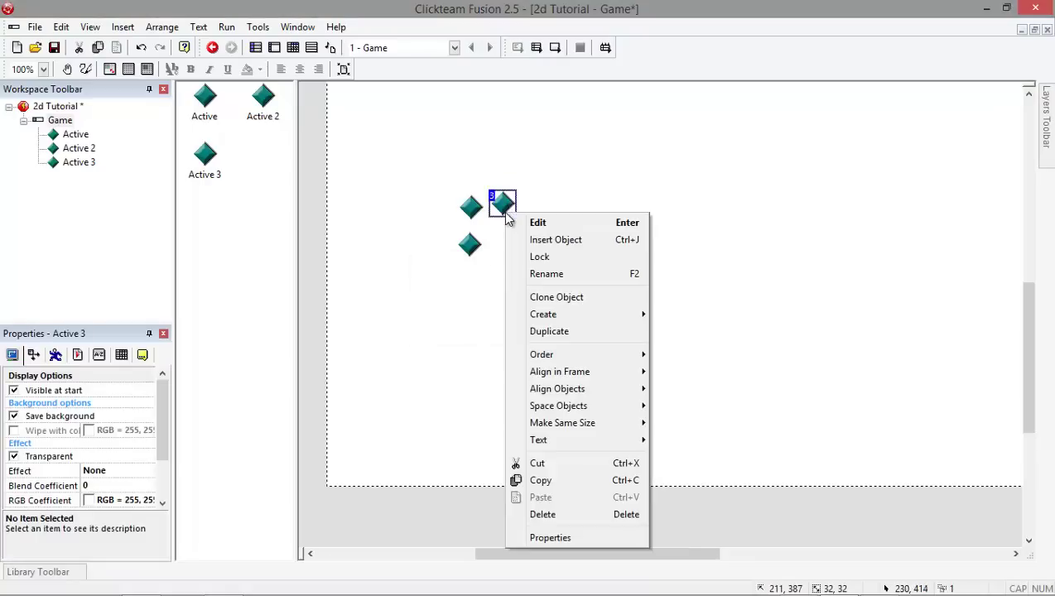
pyautogui.click(360, 334)
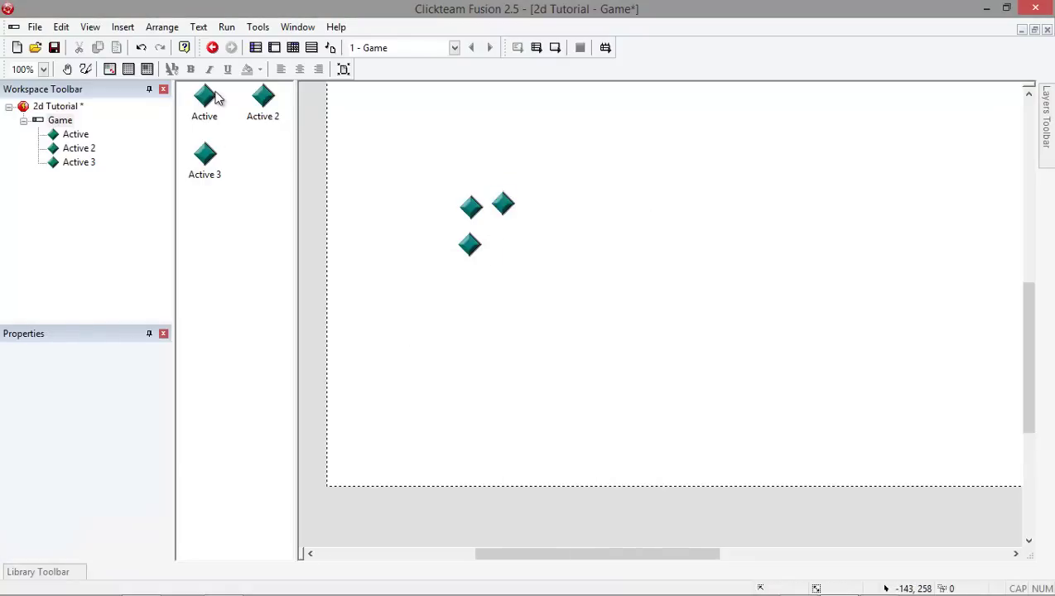
pyautogui.rightClick(209, 98)
pyautogui.click(221, 254)
pyautogui.rightClick(75, 148)
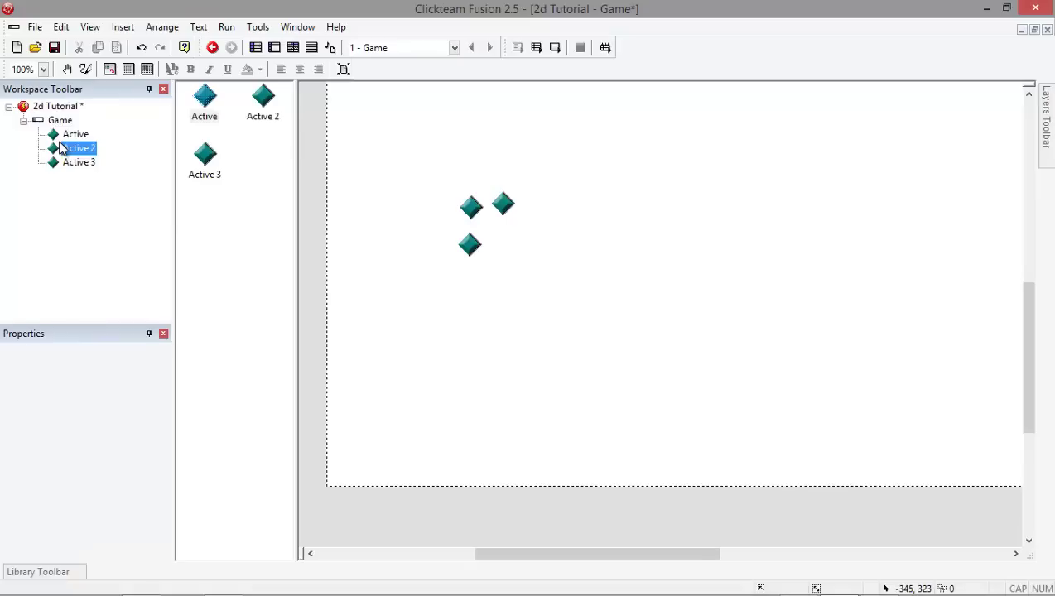
pyautogui.click(120, 244)
pyautogui.click(209, 176)
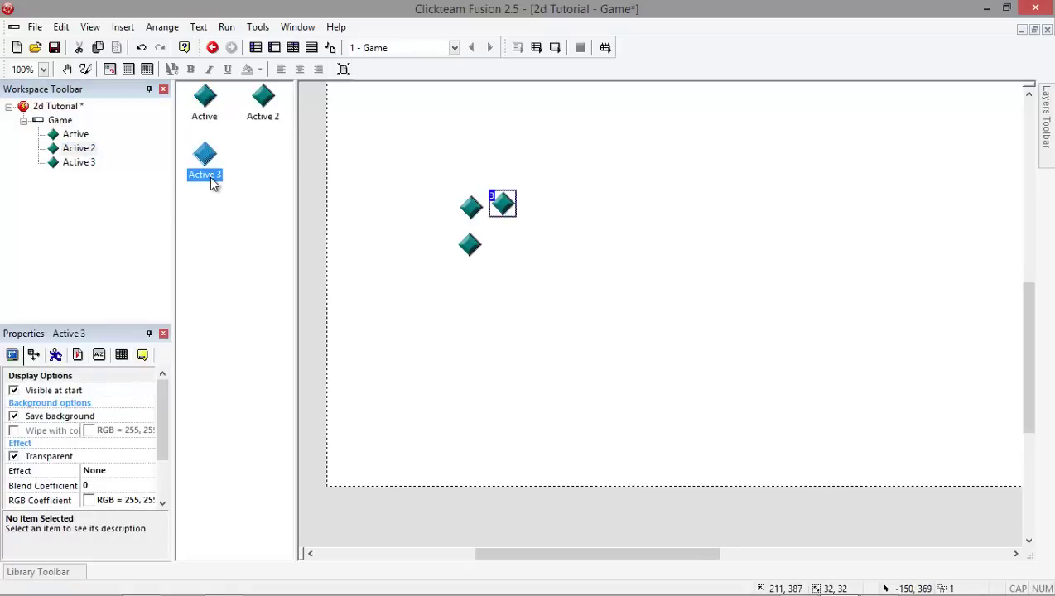
# Step: Rename the Active 3 object as Spike and the Active 2 object as Floor
pyautogui.click(208, 176)
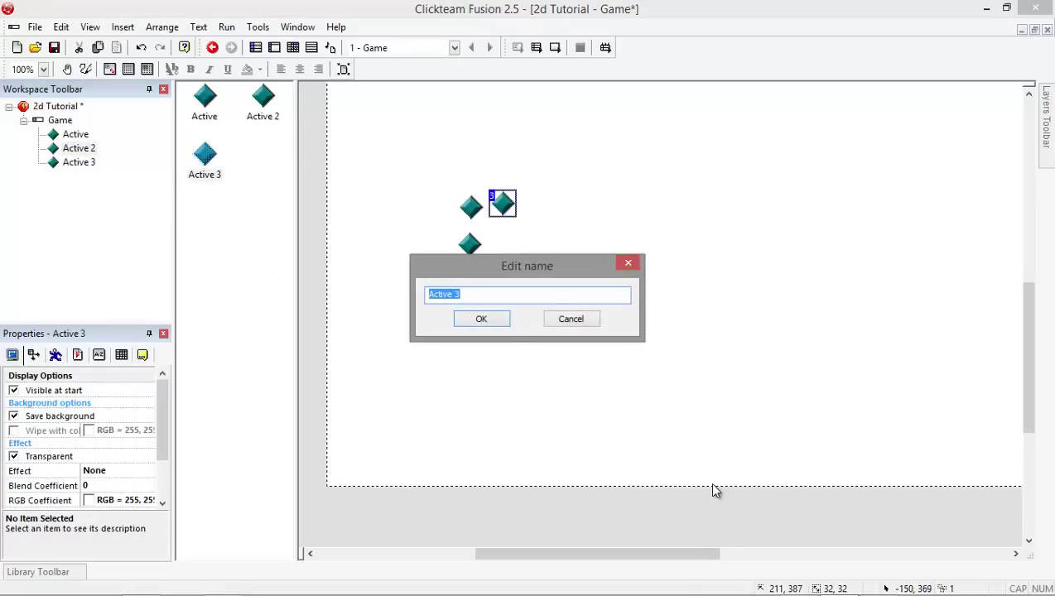
pyautogui.write('Spike')
pyautogui.press('Return')
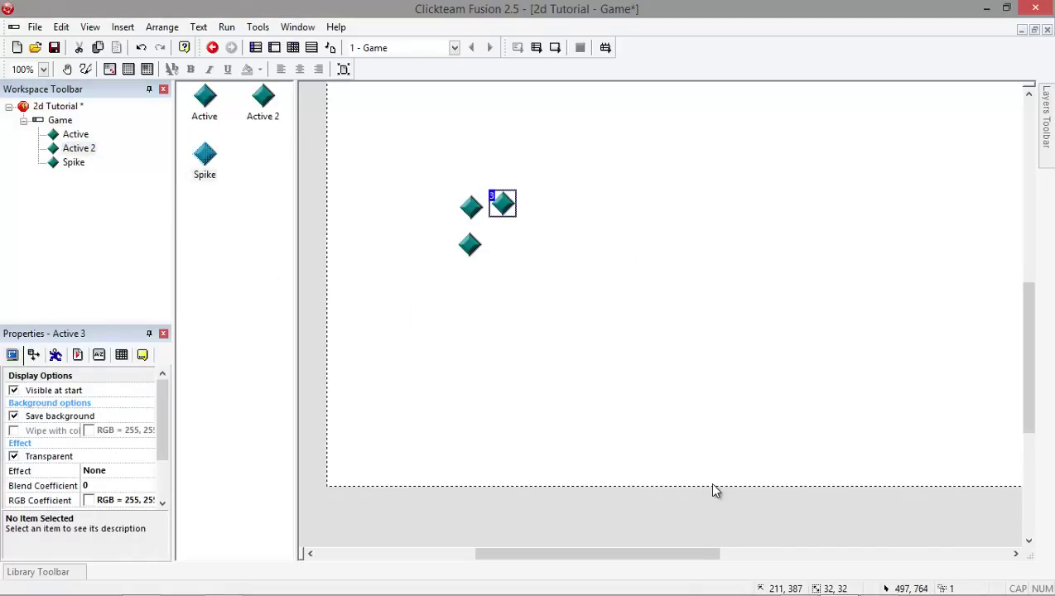
pyautogui.scroll(1, 711, 478)
pyautogui.click(275, 98)
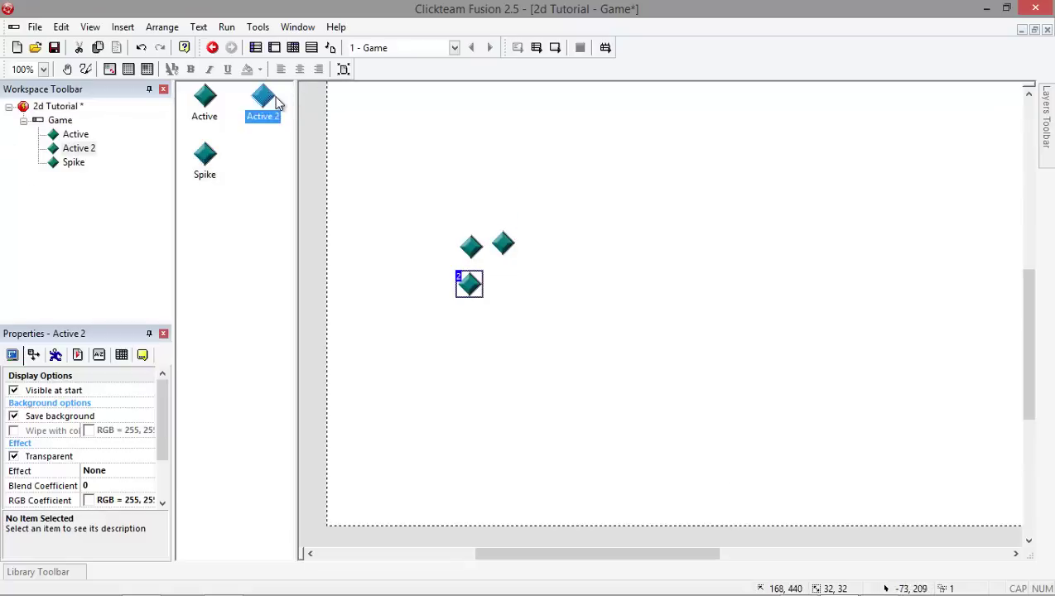
pyautogui.click(277, 99)
pyautogui.write('F')
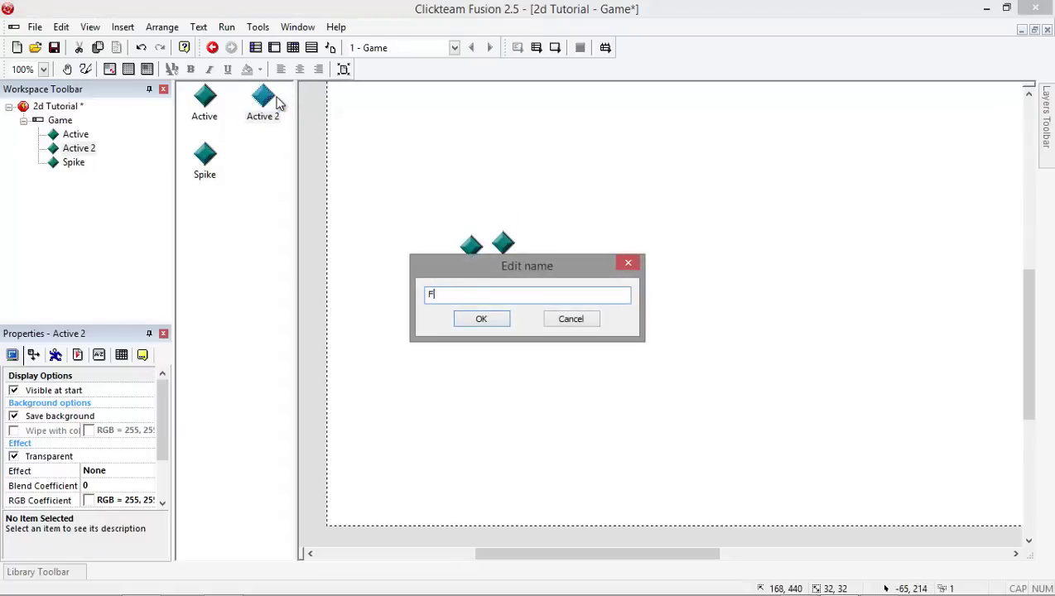
pyautogui.write('loor')
pyautogui.press('Return')
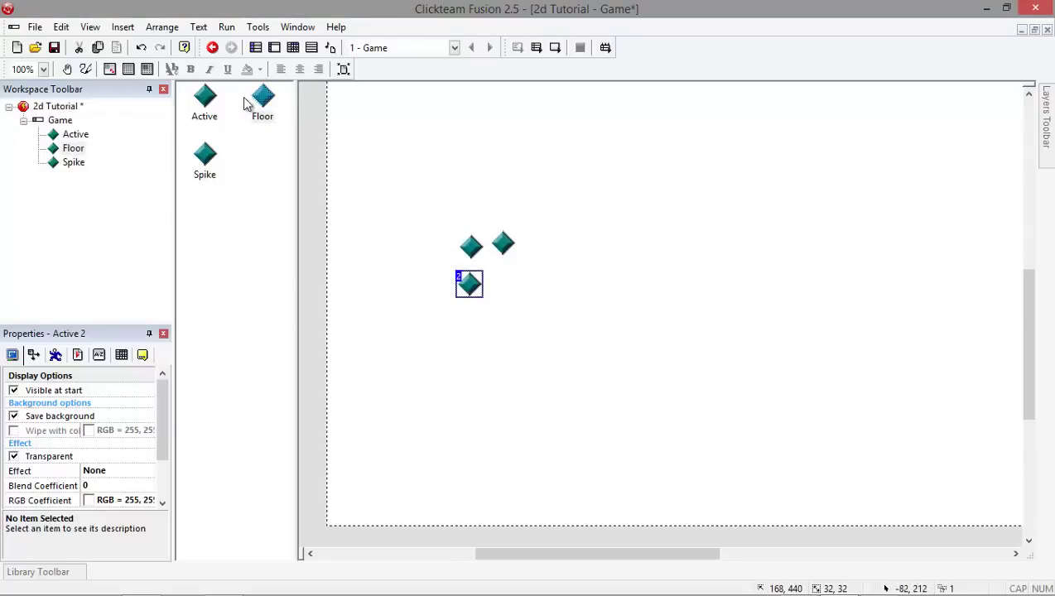
# Step: Rename the remaining Active object as Character
pyautogui.click(212, 103)
pyautogui.click(209, 97)
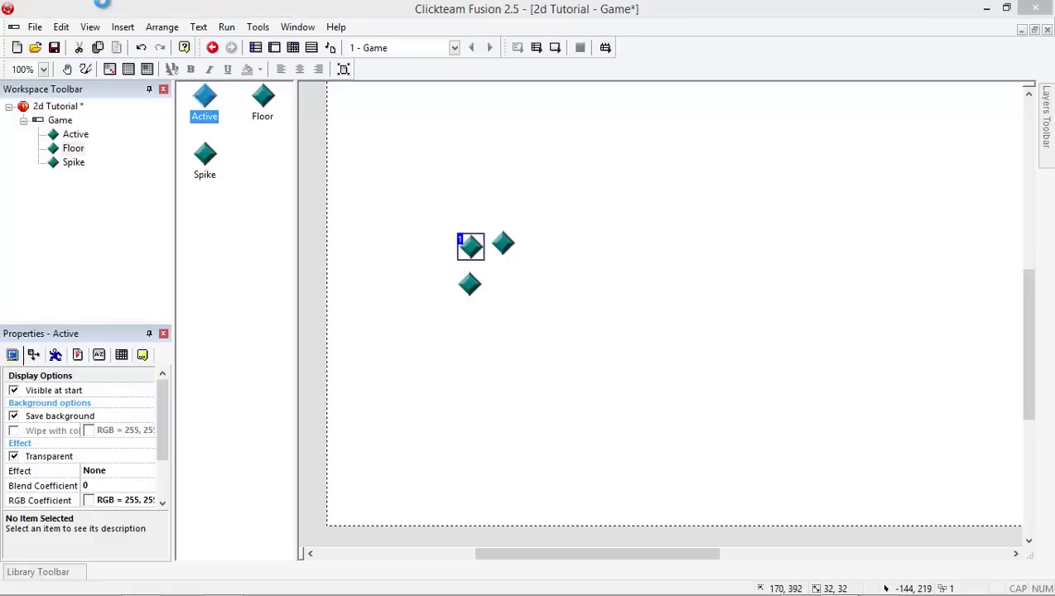
pyautogui.click(474, 9)
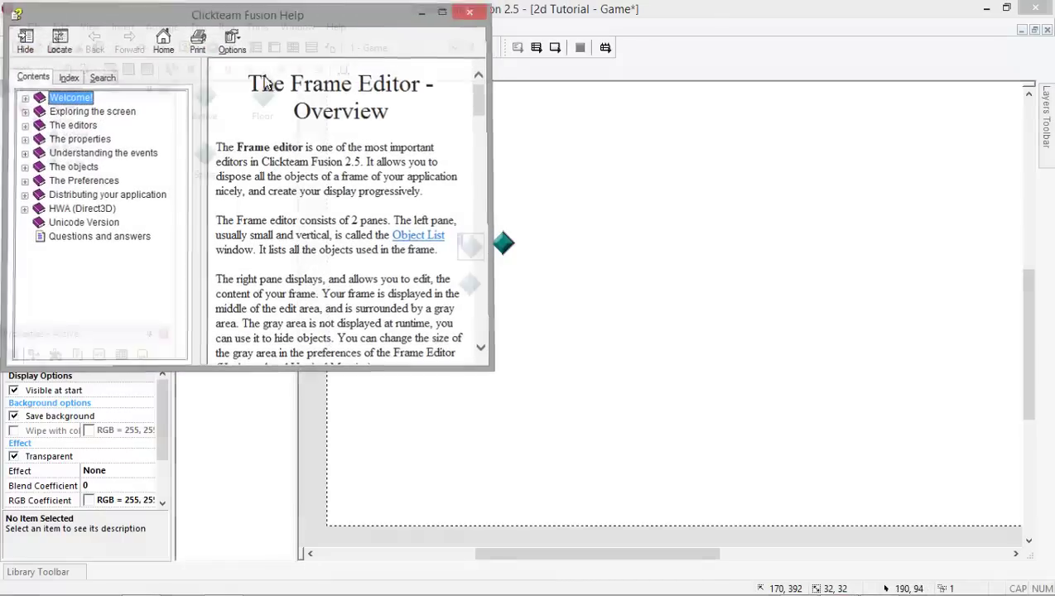
pyautogui.press('F2')
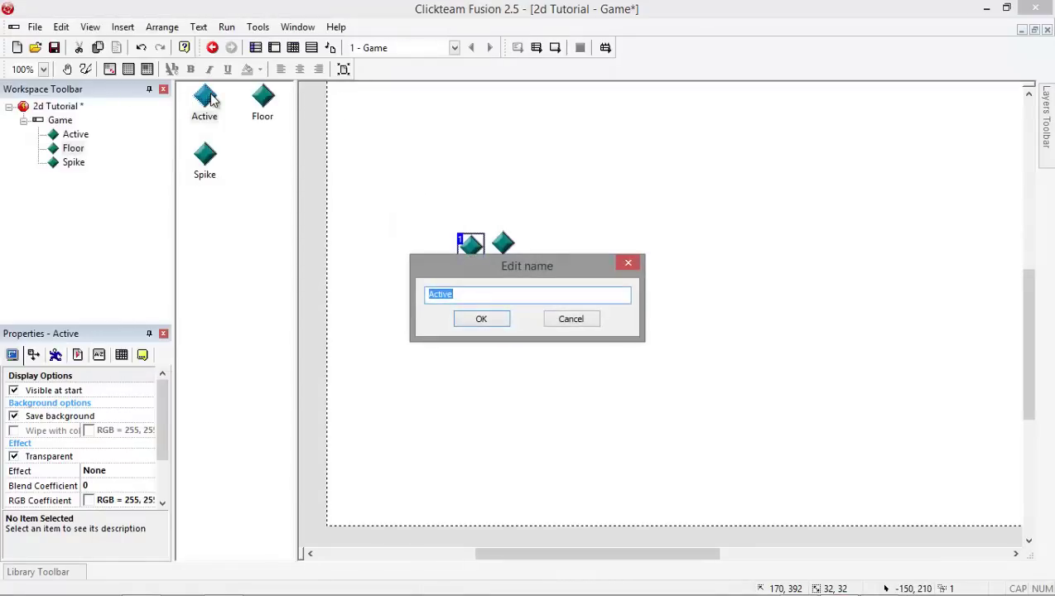
pyautogui.write('Character')
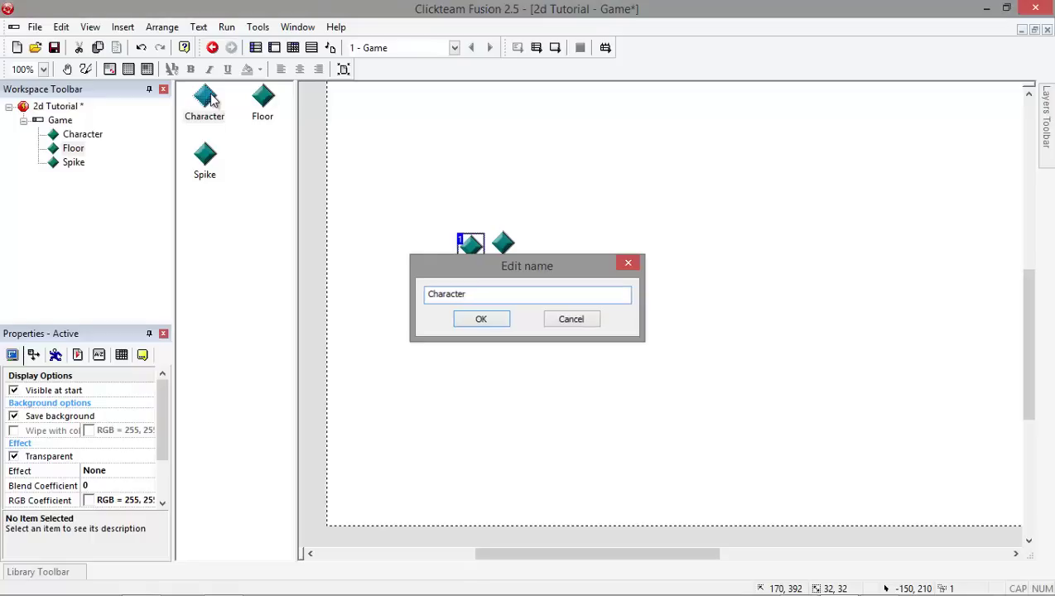
pyautogui.press('Return')
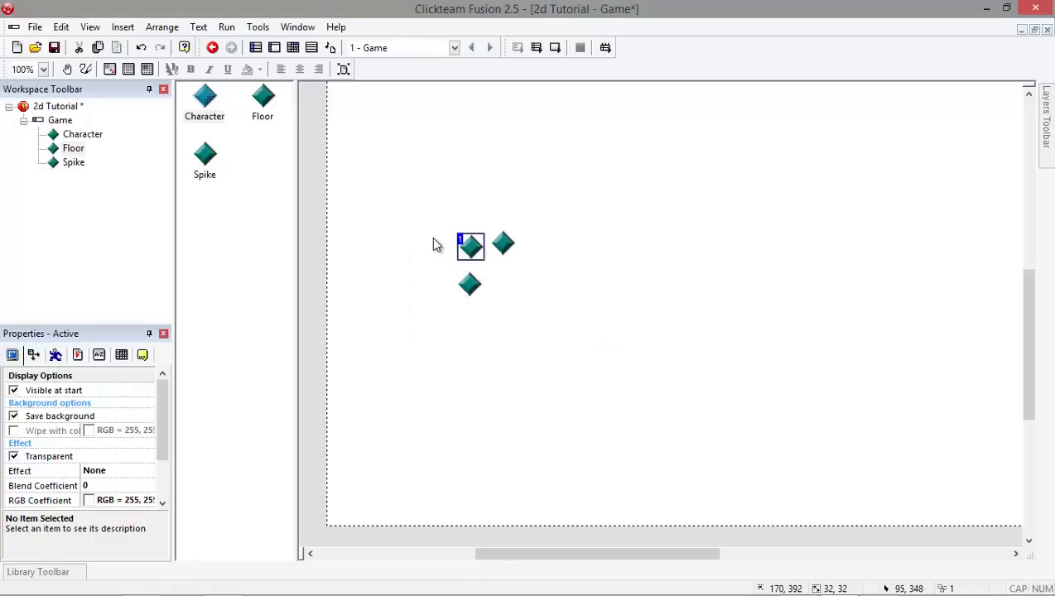
# Step: Move the Floor object to the Game frame's bottom-left corner and replace its image with a solid fill in colour 000008
pyautogui.moveTo(469, 285); pyautogui.dragTo(335, 502)
pyautogui.doubleClick(329, 501)
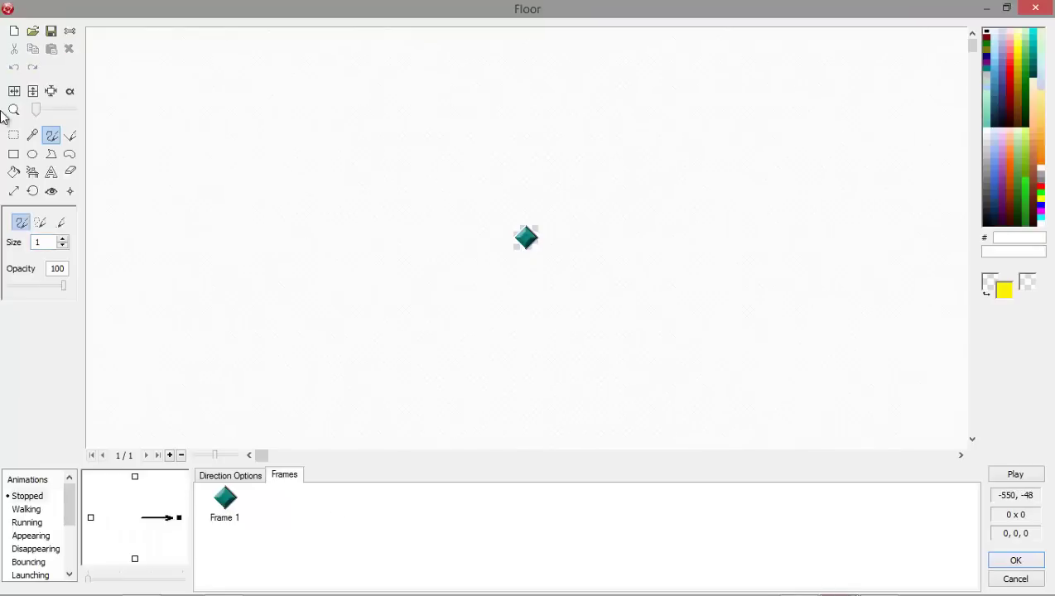
pyautogui.click(14, 31)
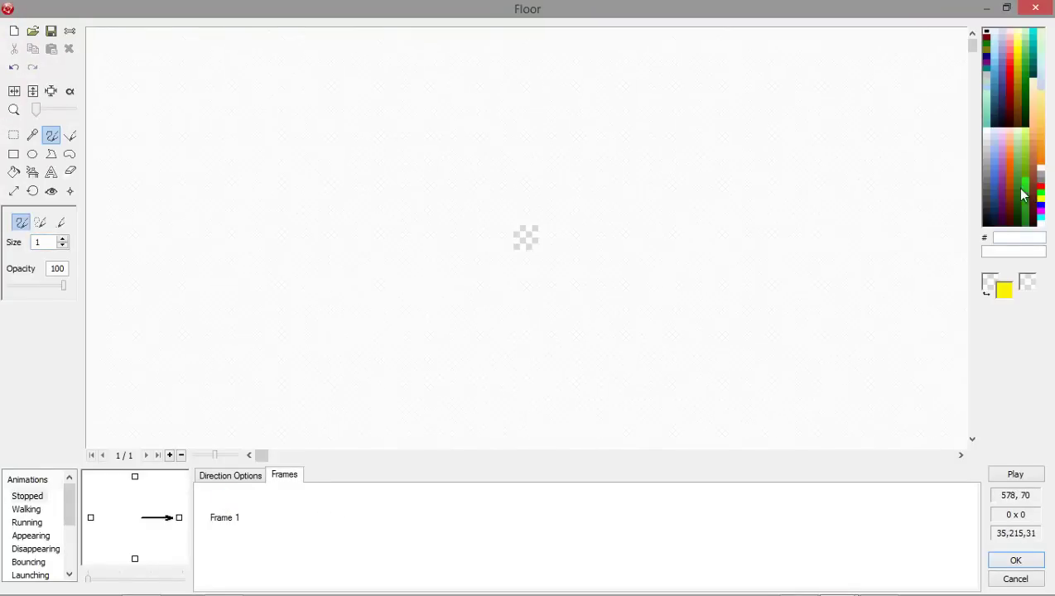
pyautogui.click(987, 224)
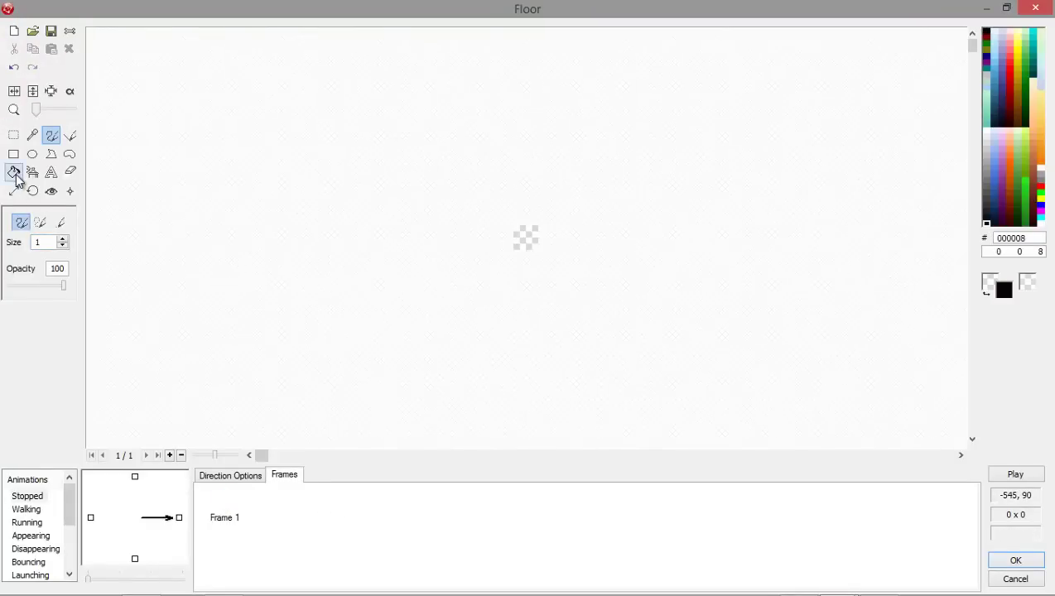
pyautogui.click(14, 171)
pyautogui.click(538, 233)
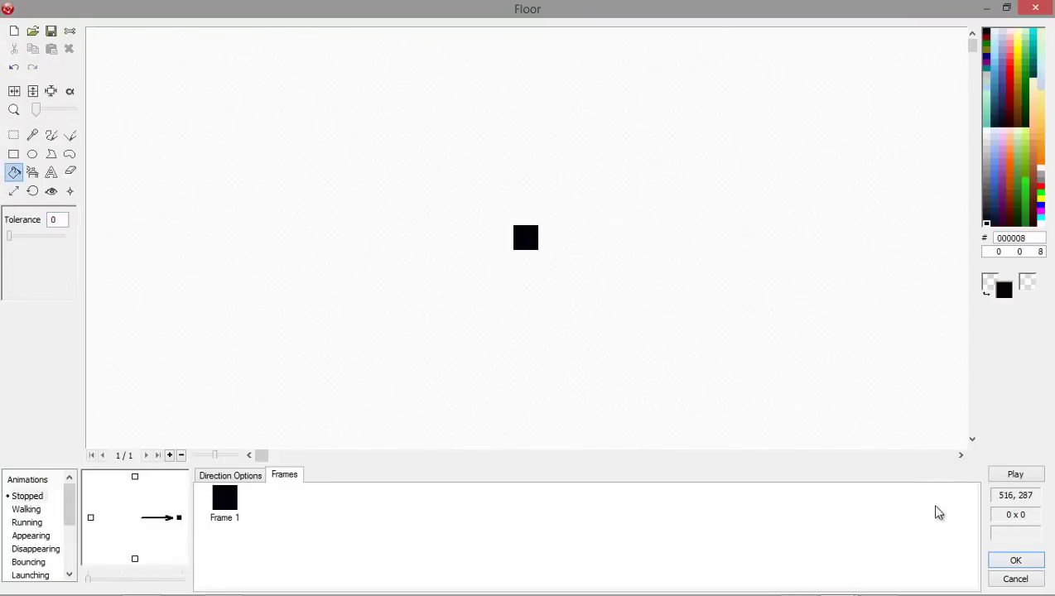
pyautogui.click(1012, 561)
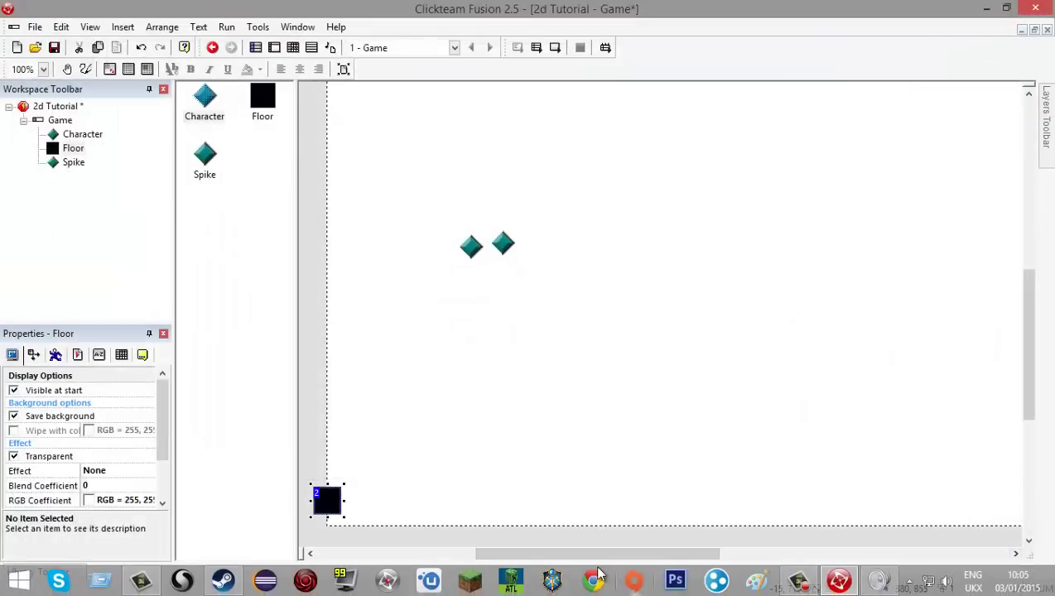
# Step: Inspect the Floor image's hot spot and action point, and place its hot spot at the centre, 16, 16
pyautogui.click(403, 503)
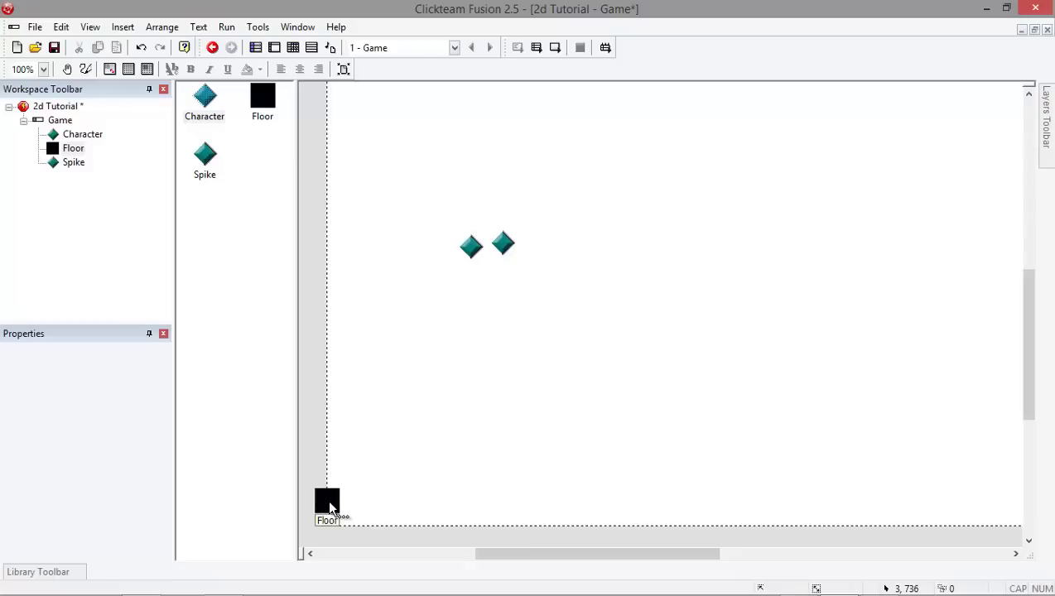
pyautogui.doubleClick(329, 502)
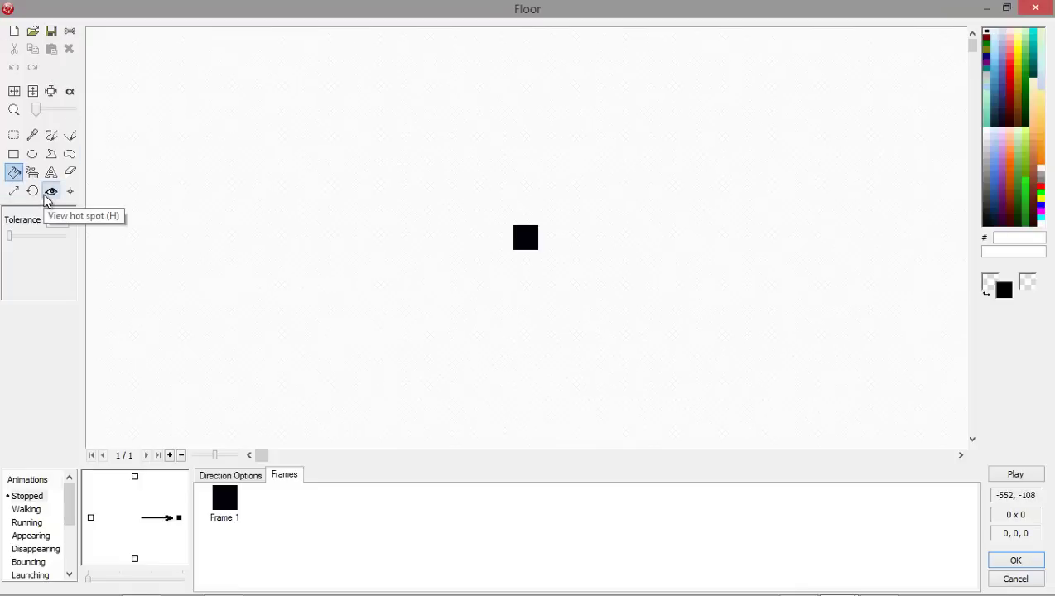
pyautogui.click(48, 196)
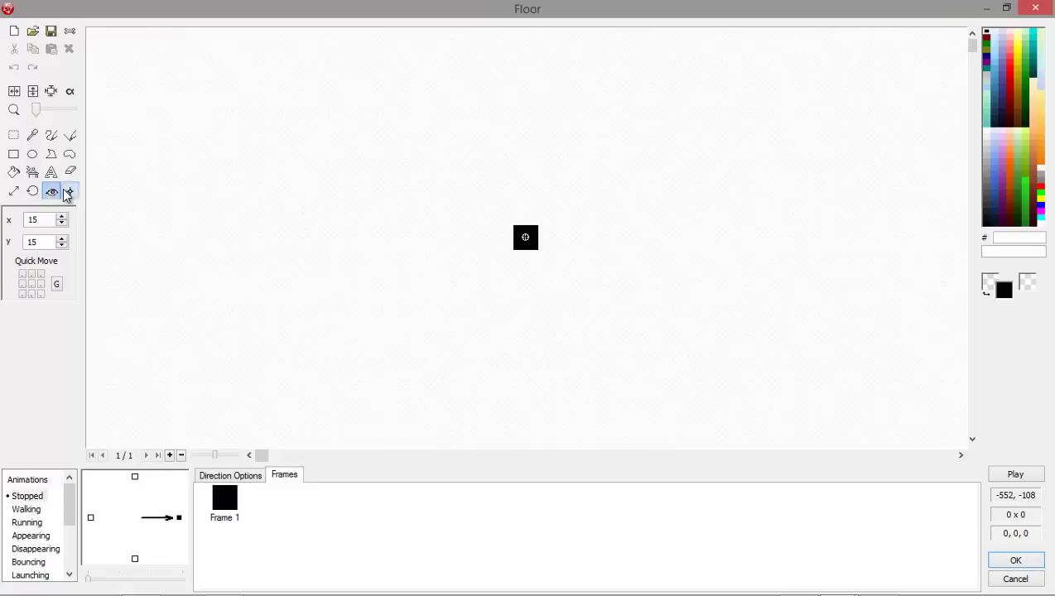
pyautogui.click(68, 192)
pyautogui.click(53, 190)
pyautogui.click(276, 227)
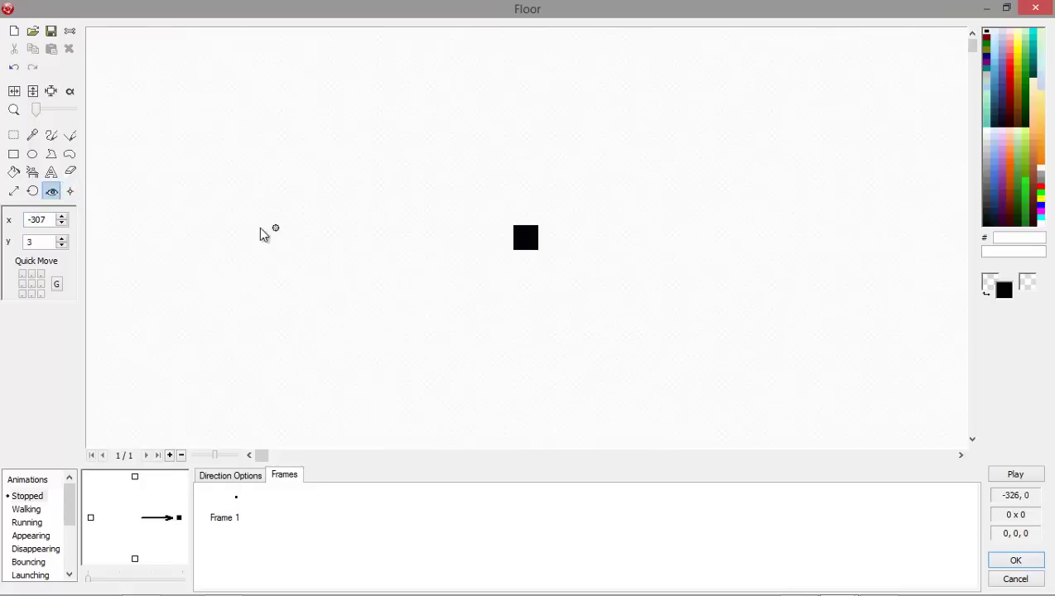
pyautogui.click(32, 284)
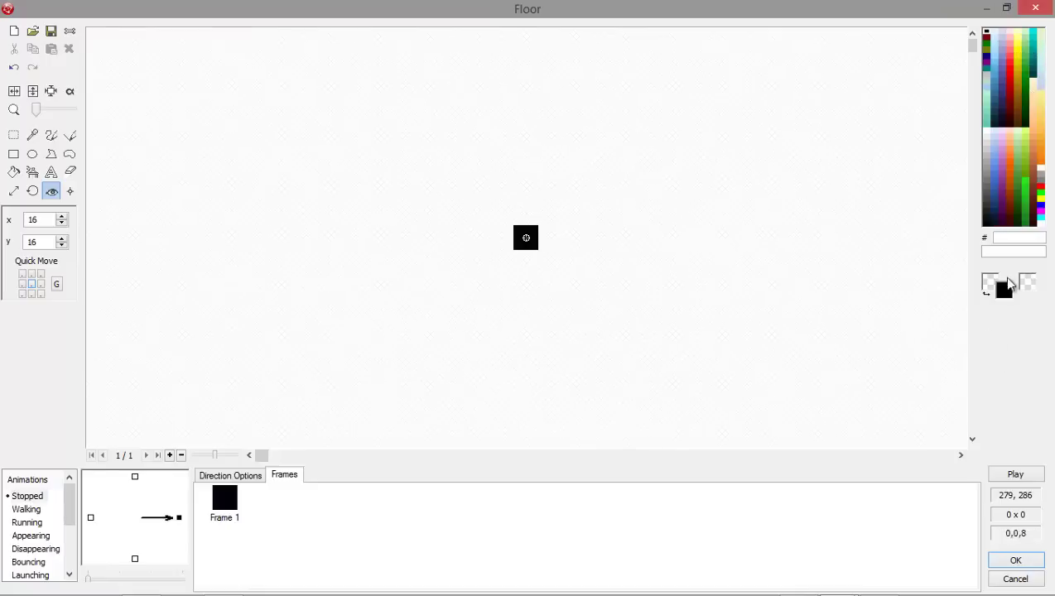
pyautogui.click(1016, 558)
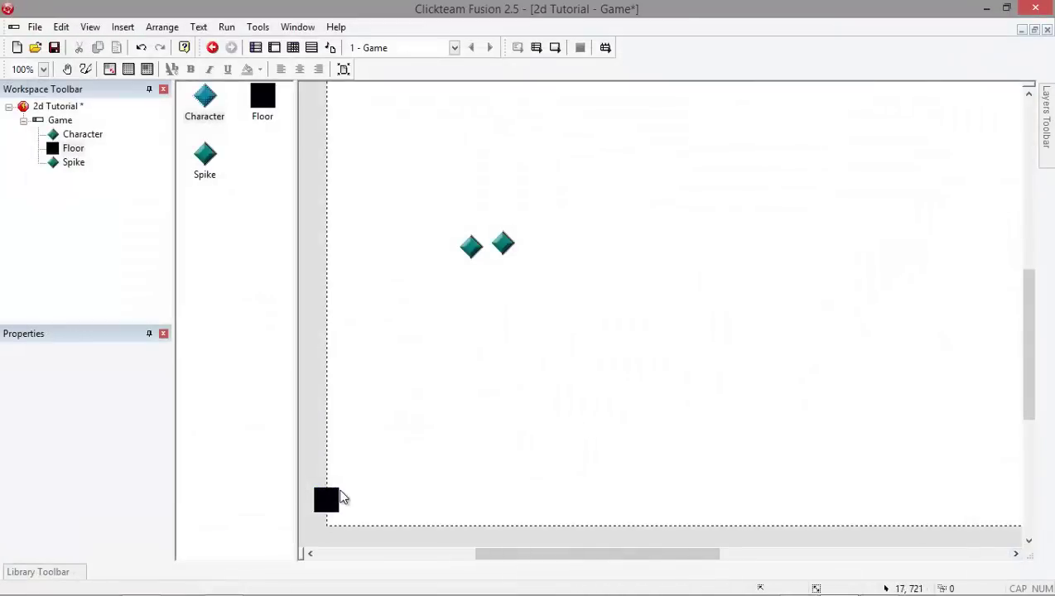
# Step: Stretch the Floor object along the frame's bottom edge into a strip about 715 x 32 pixels
pyautogui.doubleClick(328, 499)
pyautogui.press('Escape')
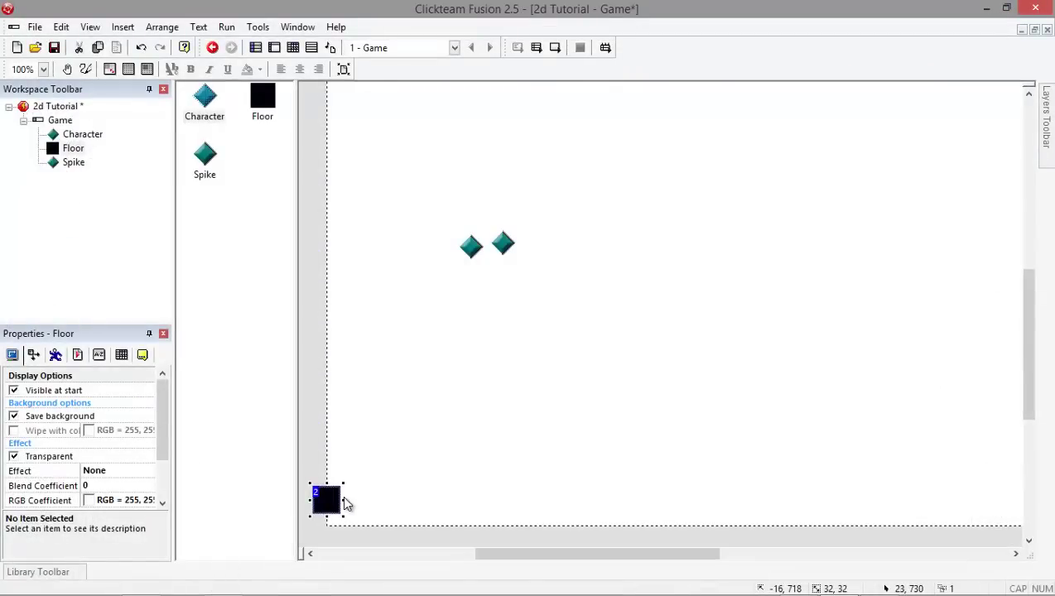
pyautogui.moveTo(337, 506); pyautogui.dragTo(871, 515)
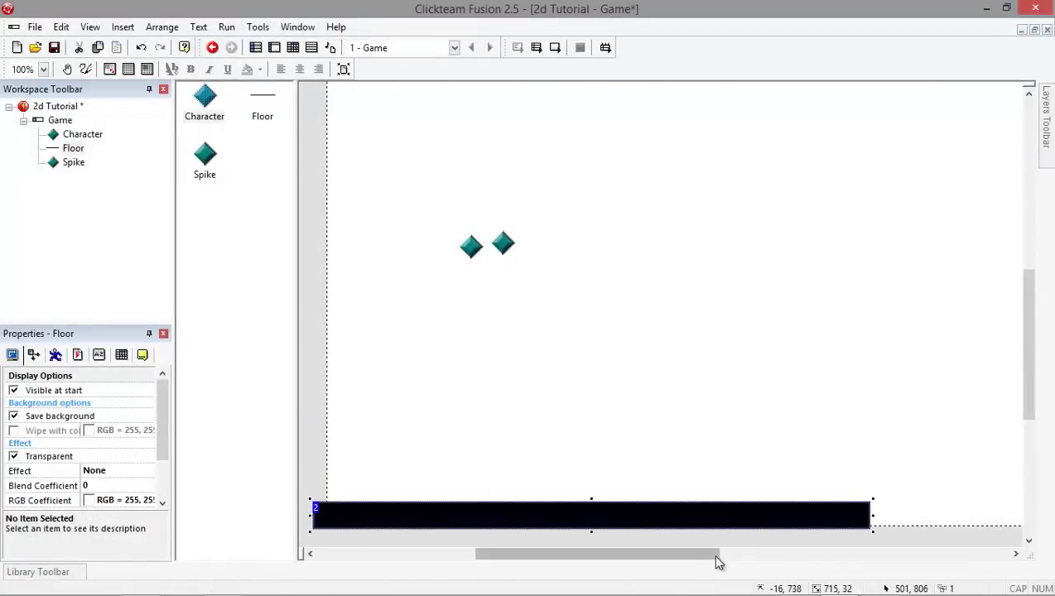
pyautogui.moveTo(717, 562)
pyautogui.mouseDown()
pyautogui.moveTo(750, 563)
pyautogui.moveTo(718, 580)
pyautogui.mouseUp()
pyautogui.click(706, 458)
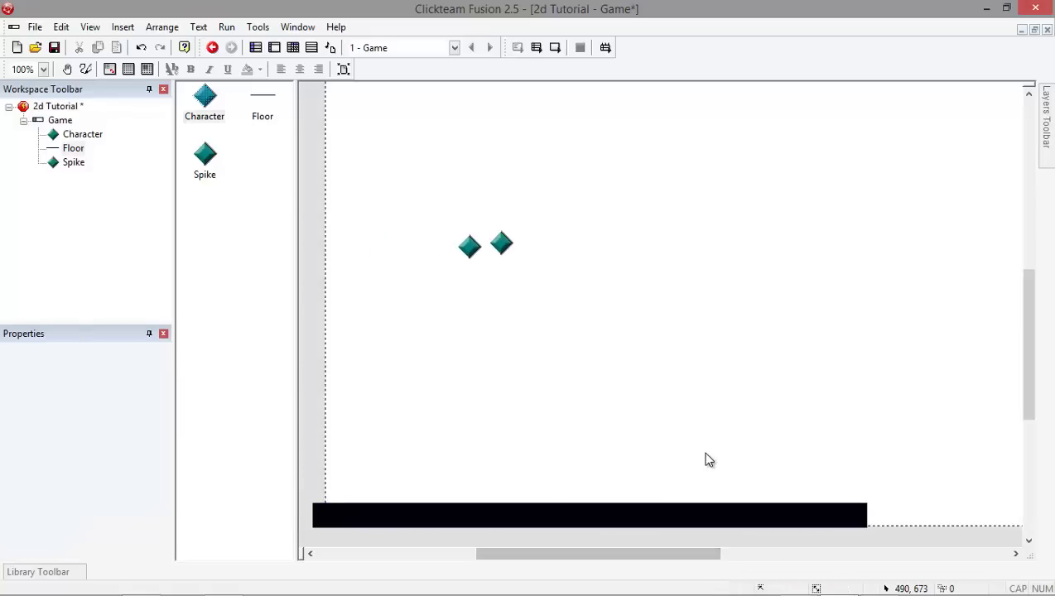
# Step: Move the Character object just above the Floor's left end and replace its image with a solid green 23EB1F fill
pyautogui.click(470, 246)
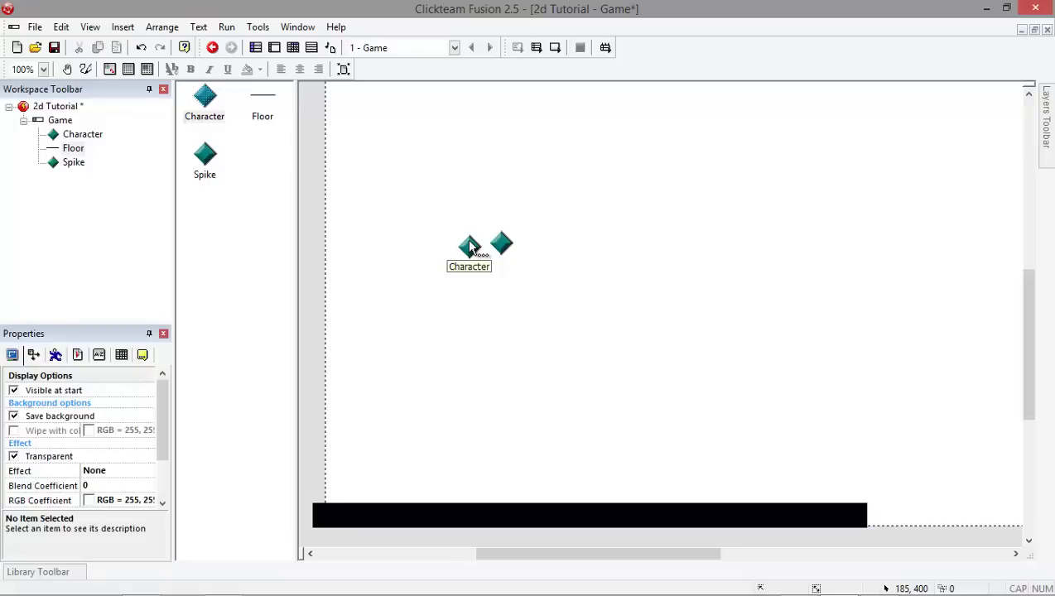
pyautogui.moveTo(469, 246); pyautogui.dragTo(359, 442)
pyautogui.doubleClick(360, 443)
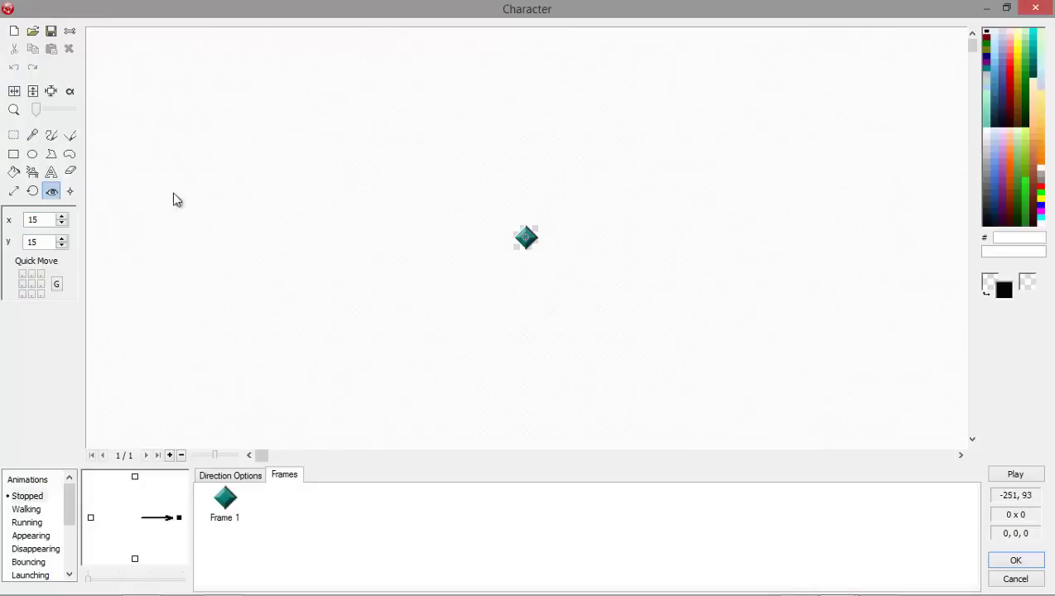
pyautogui.click(12, 31)
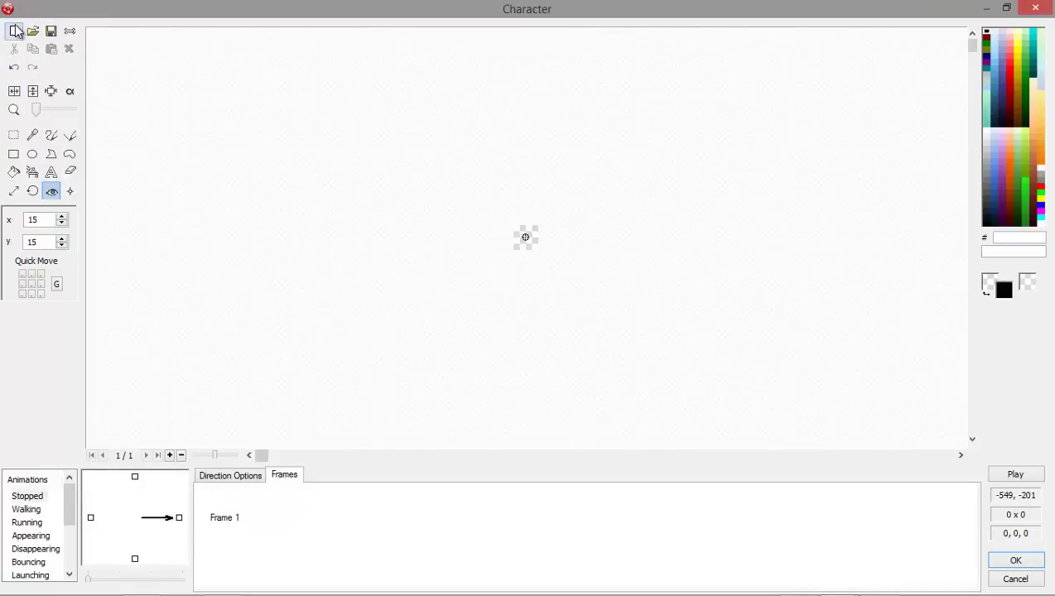
pyautogui.click(13, 171)
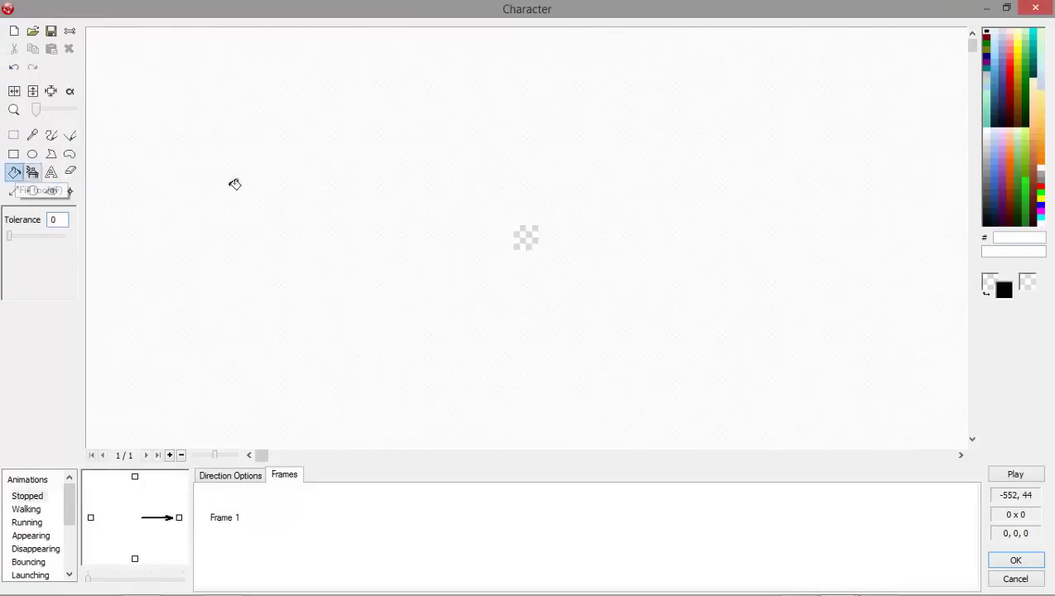
pyautogui.click(1025, 180)
pyautogui.click(527, 236)
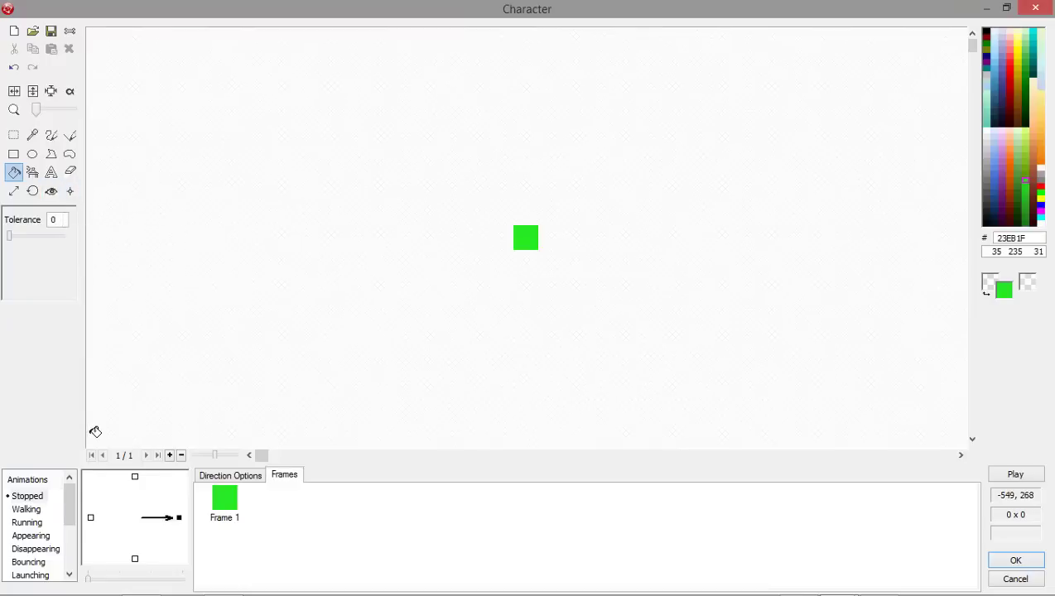
# Step: Set the Character's hot spot to bottom centre (16, 31) and its action point to the middle of the right edge (31, 16)
pyautogui.press('a')
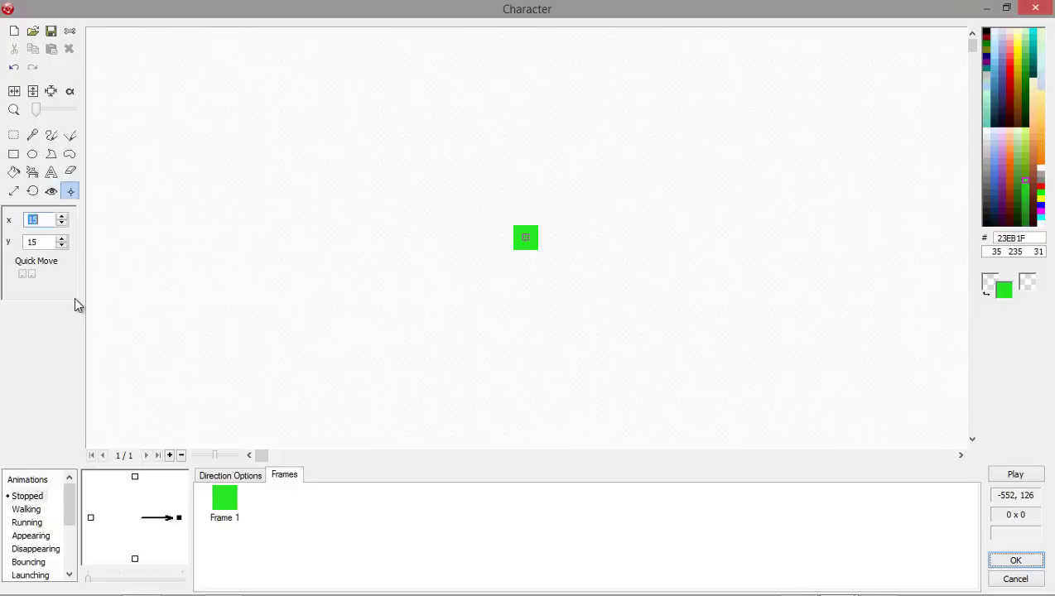
pyautogui.press('h')
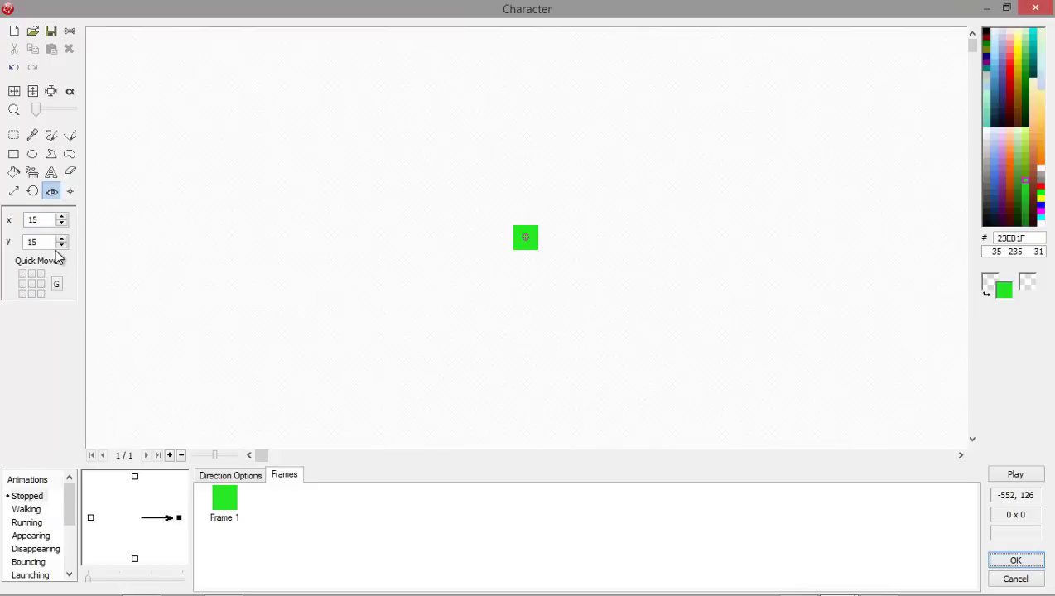
pyautogui.click(31, 293)
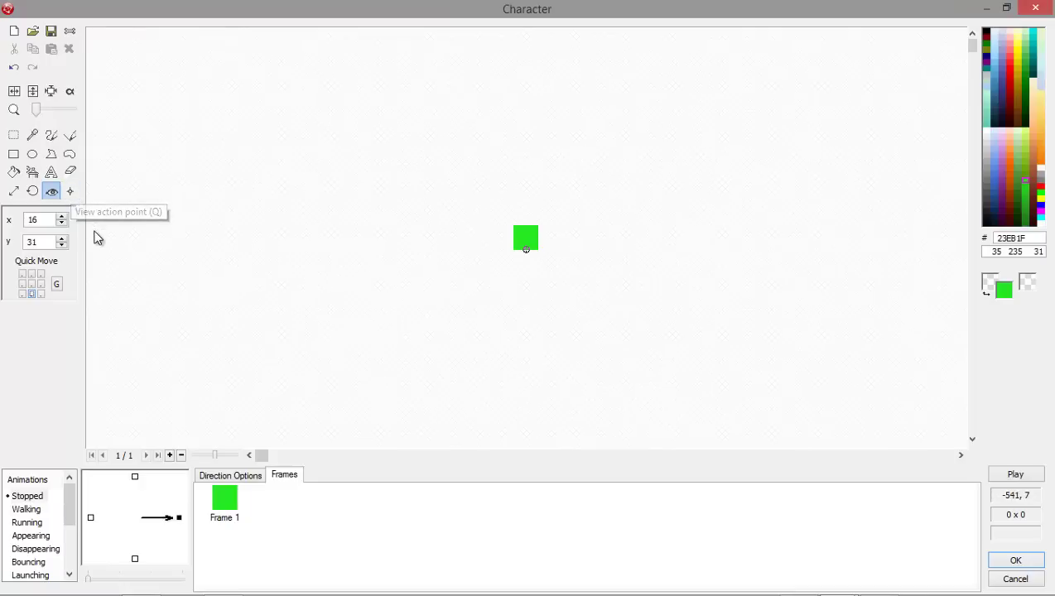
pyautogui.click(71, 193)
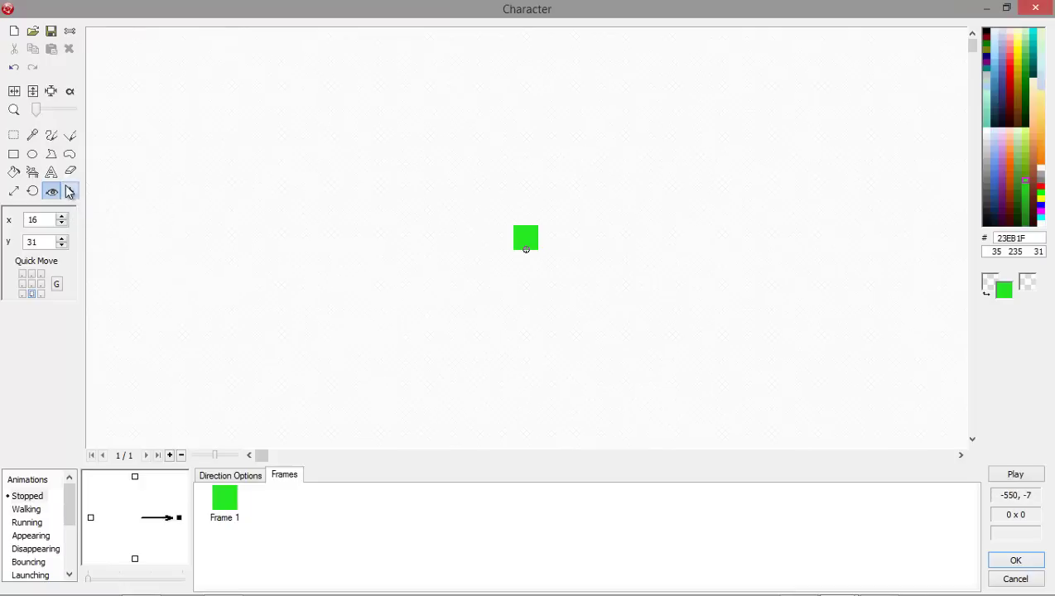
pyautogui.click(40, 284)
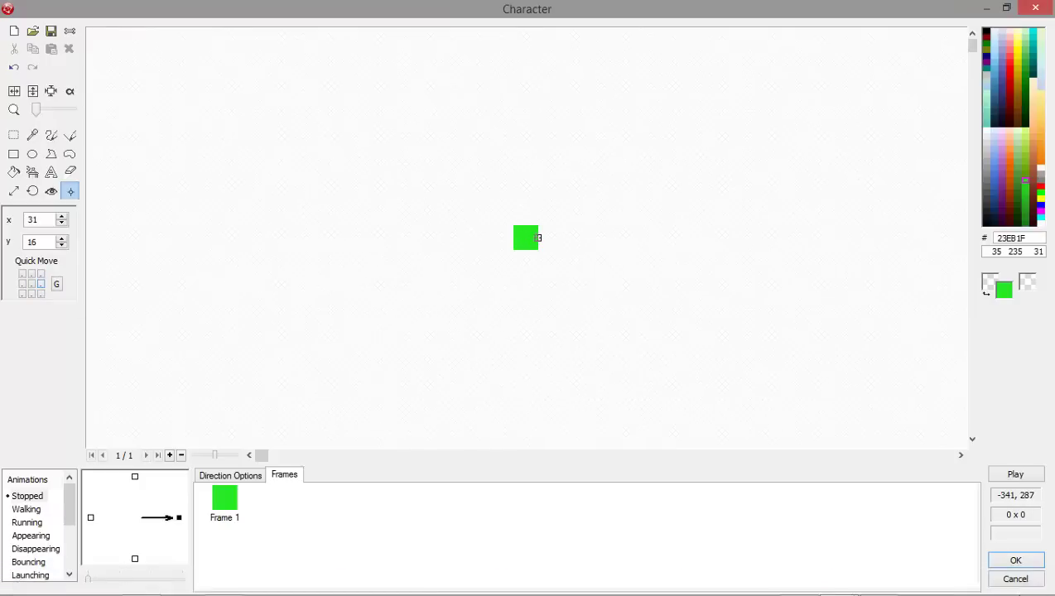
pyautogui.click(1016, 562)
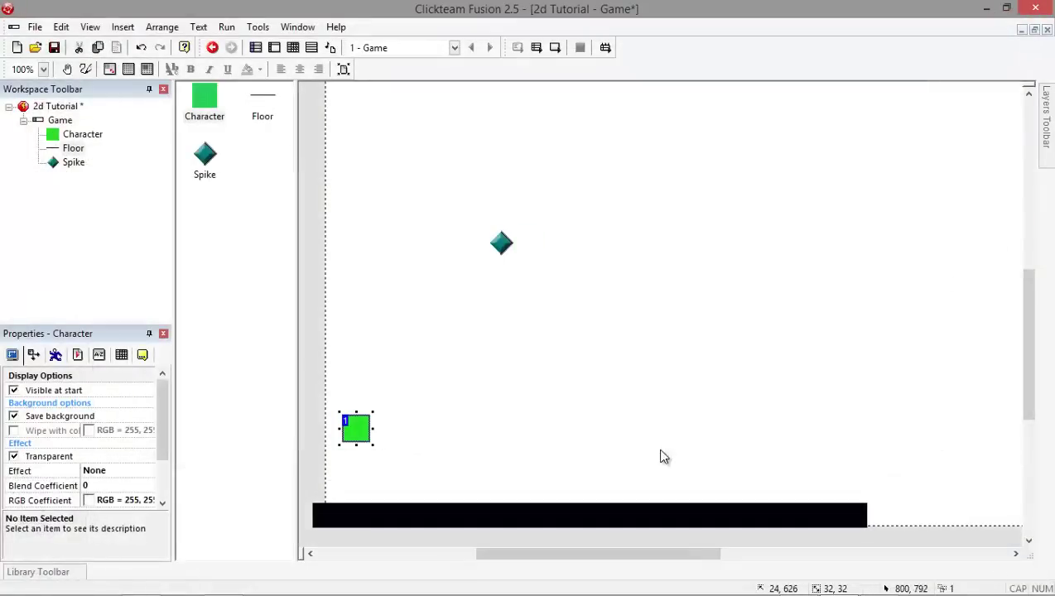
# Step: Set the Character object's movement type to Platform
pyautogui.click(497, 396)
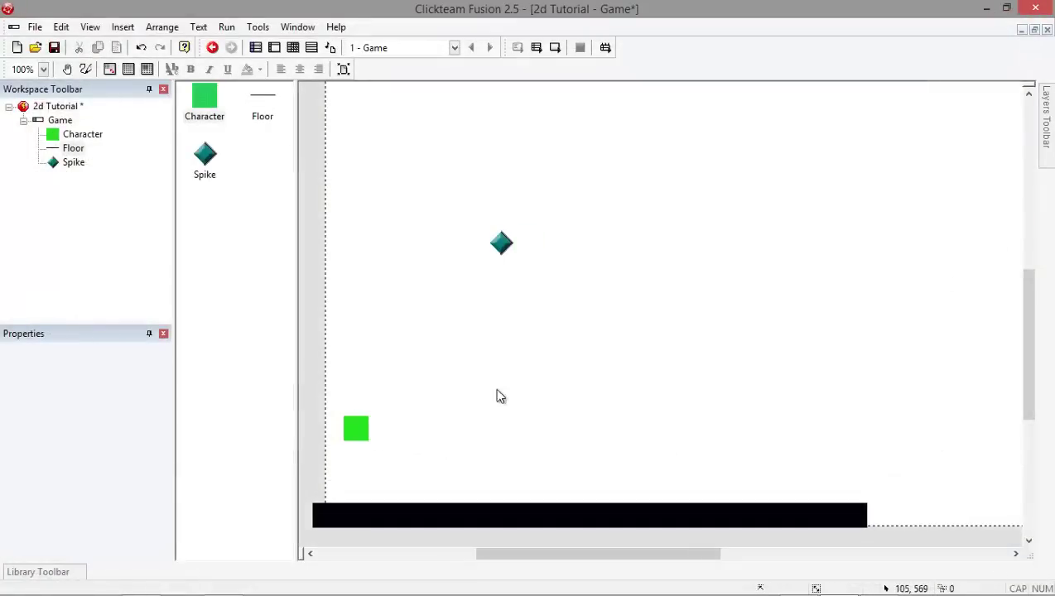
pyautogui.click(355, 429)
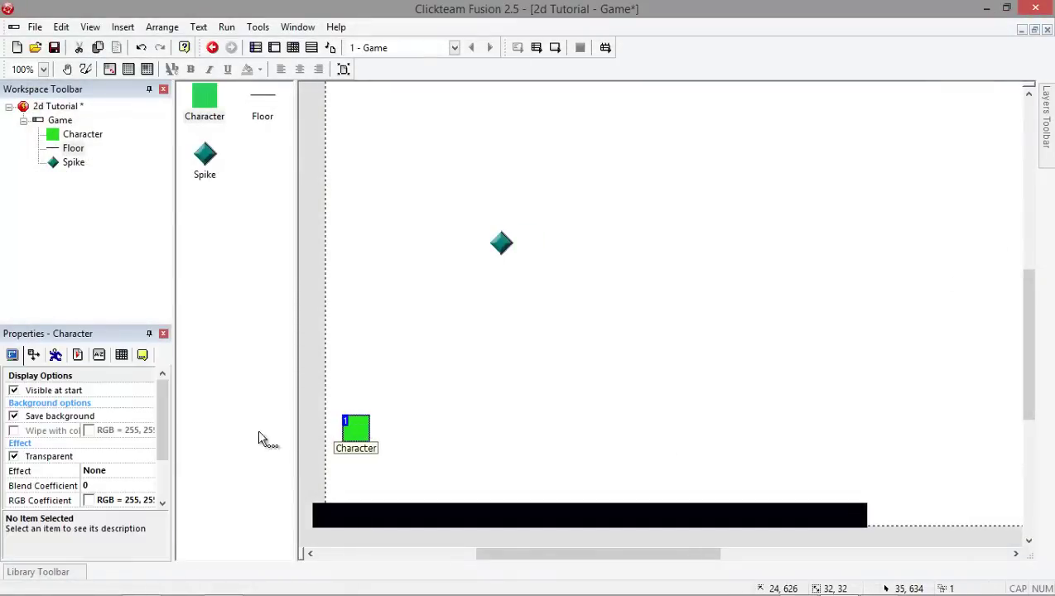
pyautogui.click(56, 358)
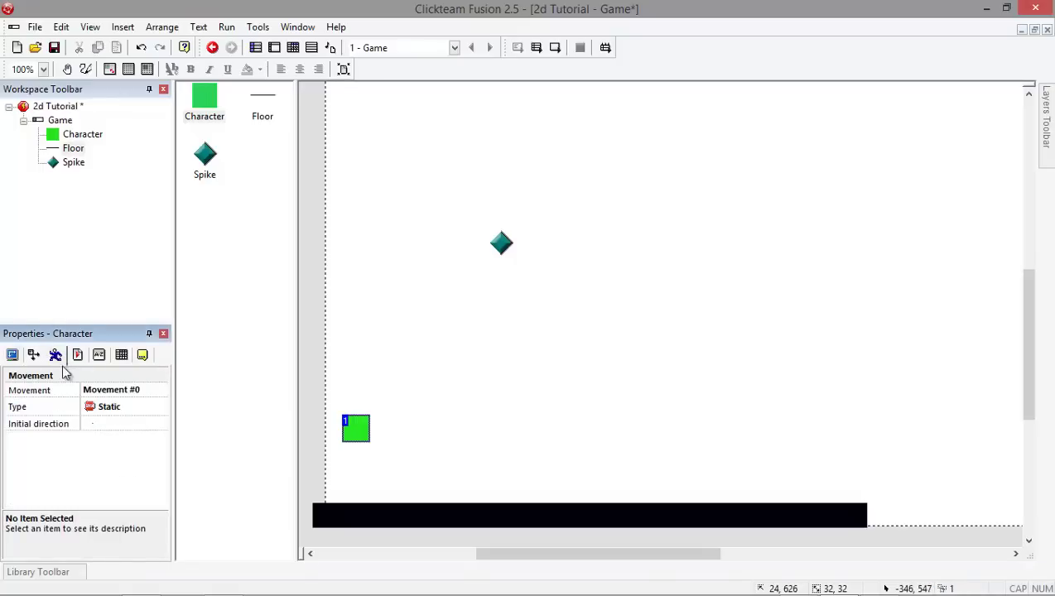
pyautogui.click(107, 414)
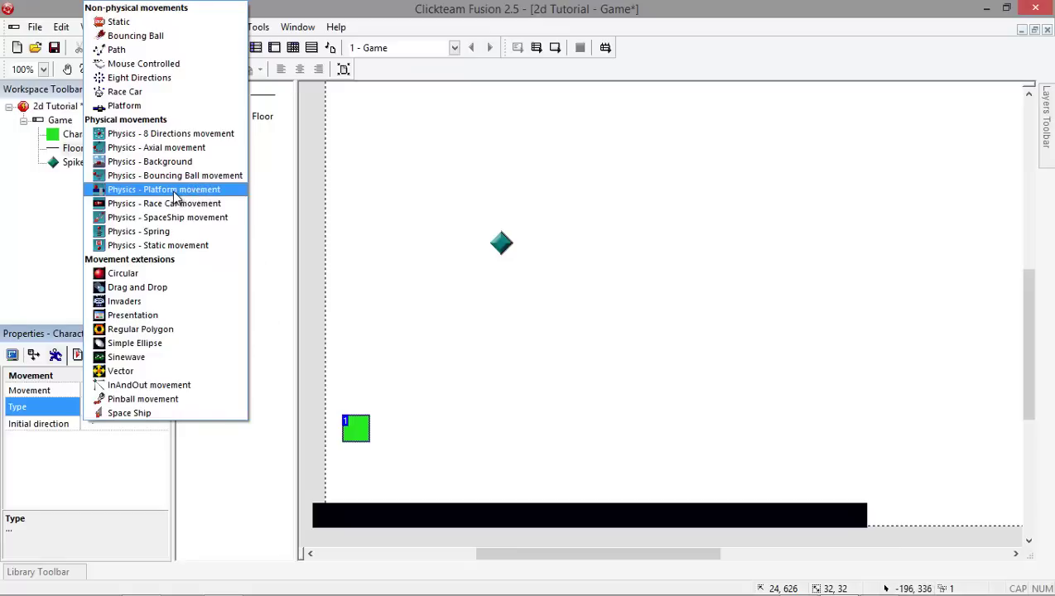
pyautogui.click(149, 108)
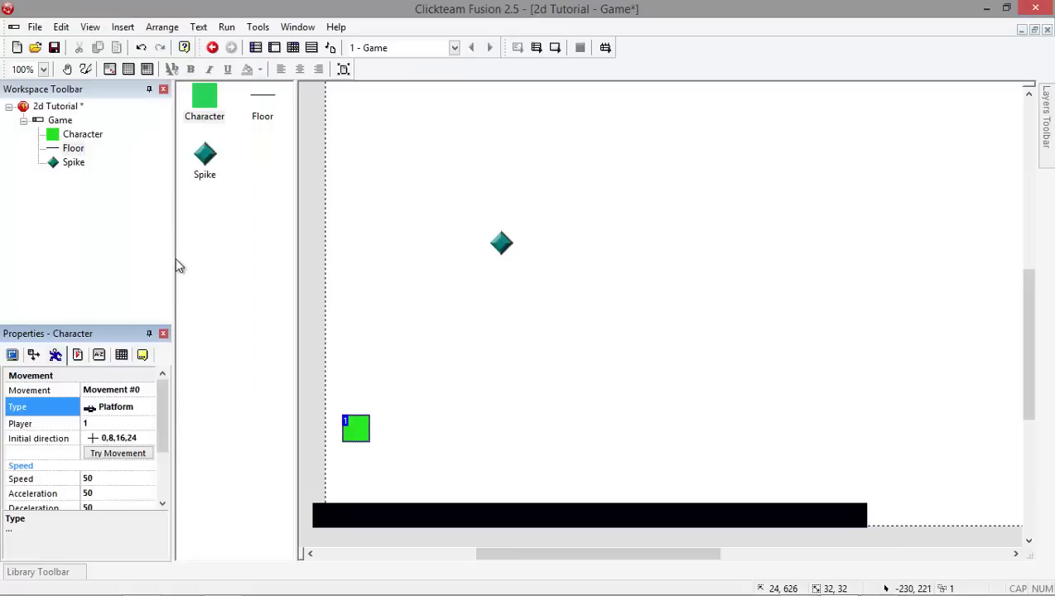
# Step: Set the jump control of the Character's platform movement to Button 1
pyautogui.scroll(-3, 140, 467)
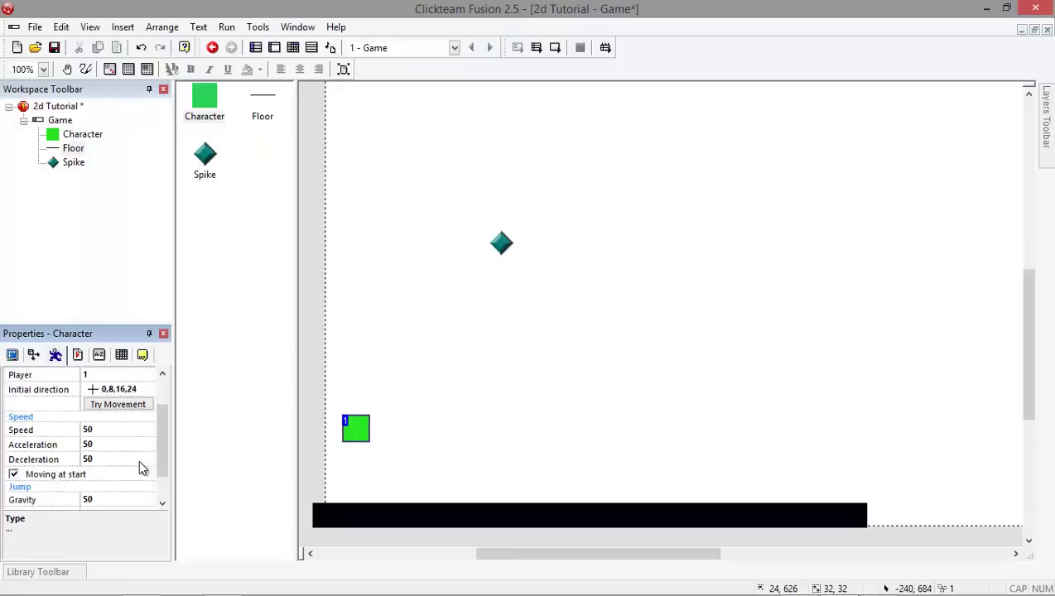
pyautogui.click(116, 491)
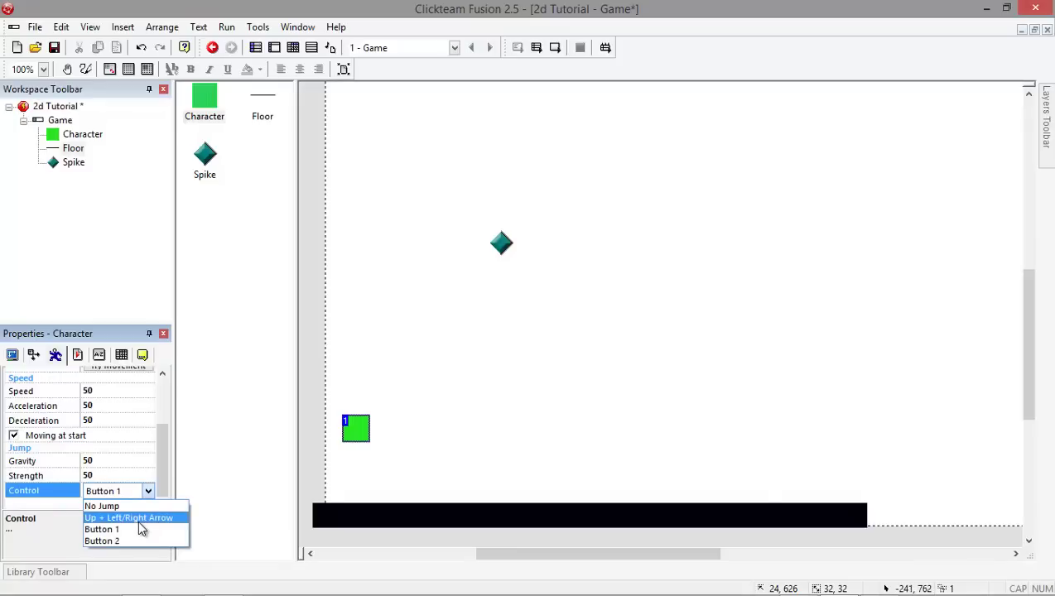
pyautogui.click(138, 519)
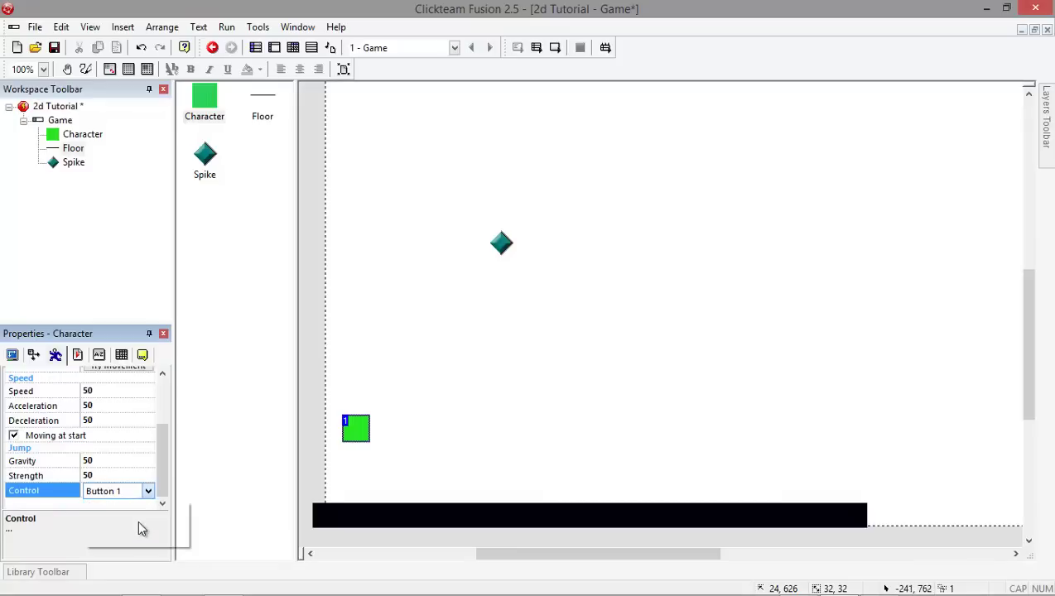
pyautogui.click(201, 484)
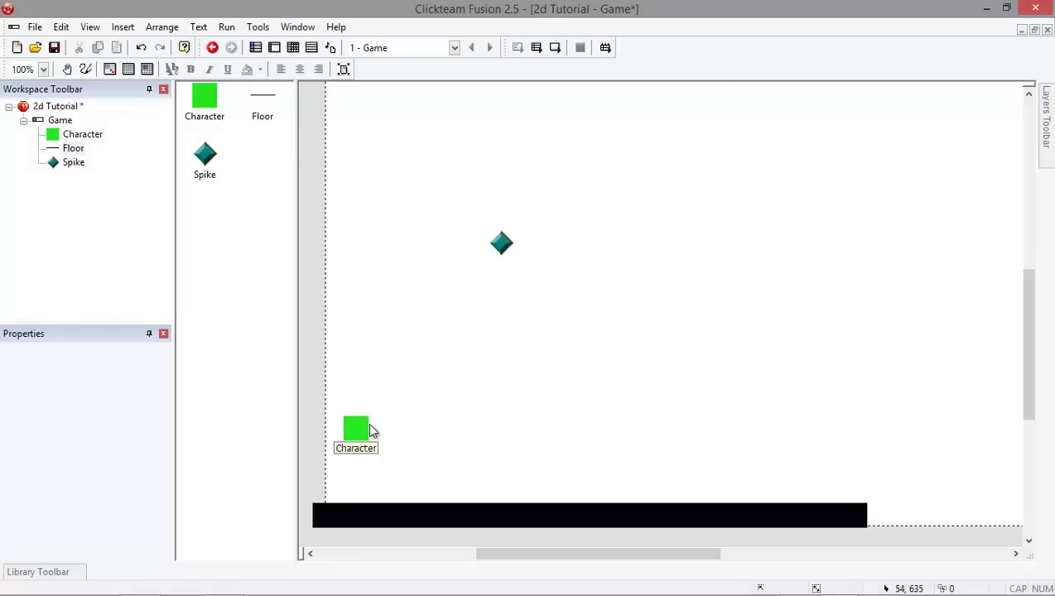
# Step: Move the Spike object down onto the Floor's upper edge and clear its default diamond image
pyautogui.click(501, 242)
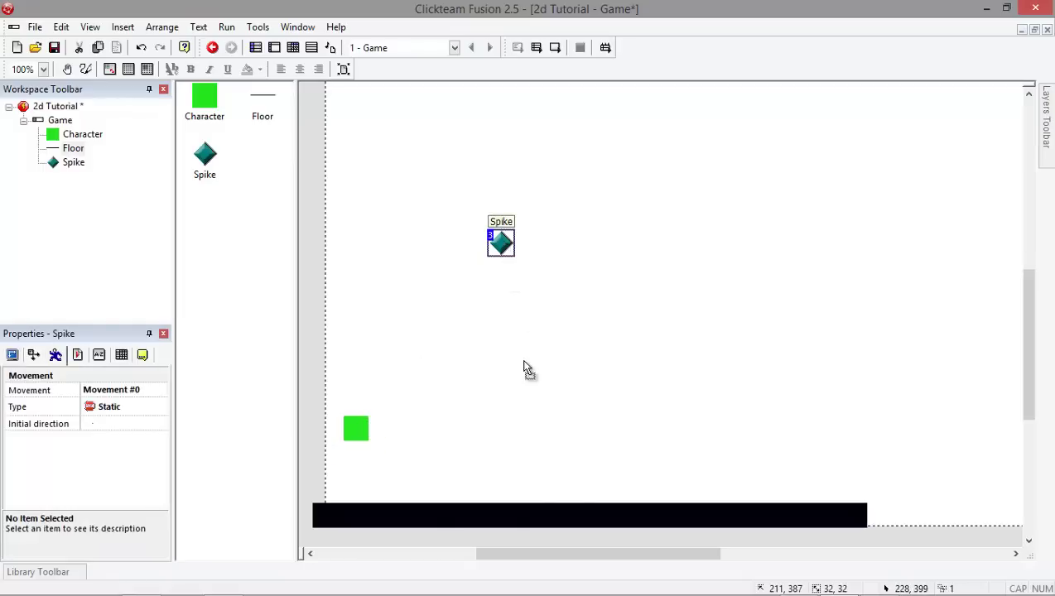
pyautogui.moveTo(527, 369); pyautogui.dragTo(594, 491)
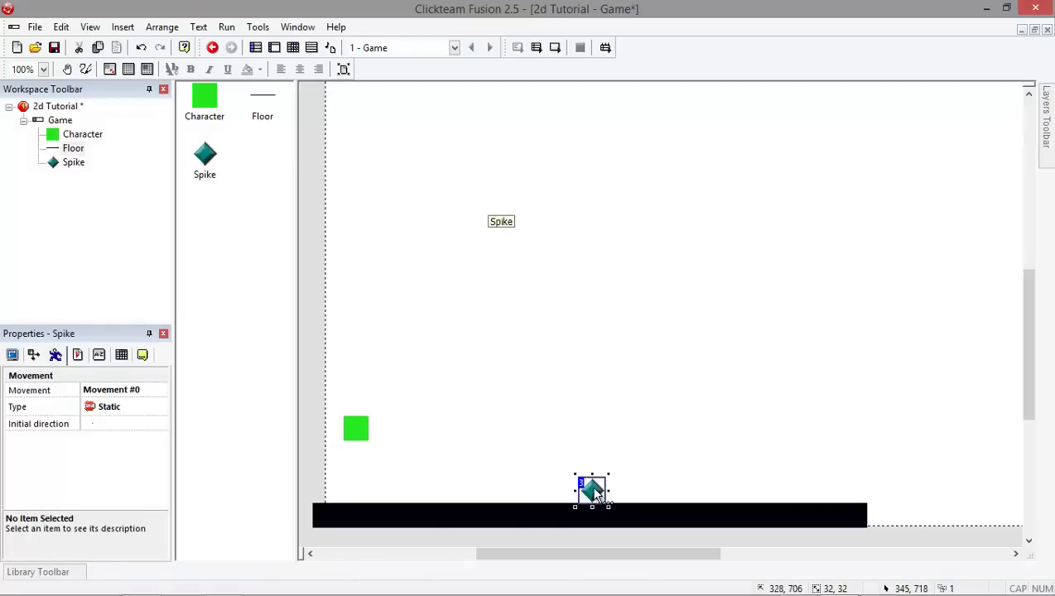
pyautogui.doubleClick(594, 489)
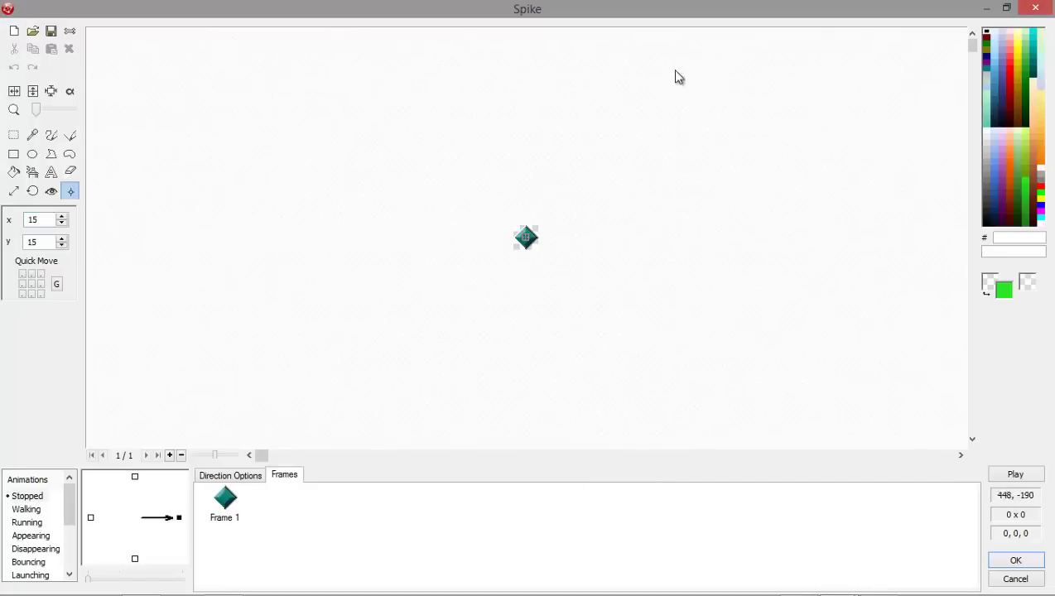
pyautogui.click(14, 31)
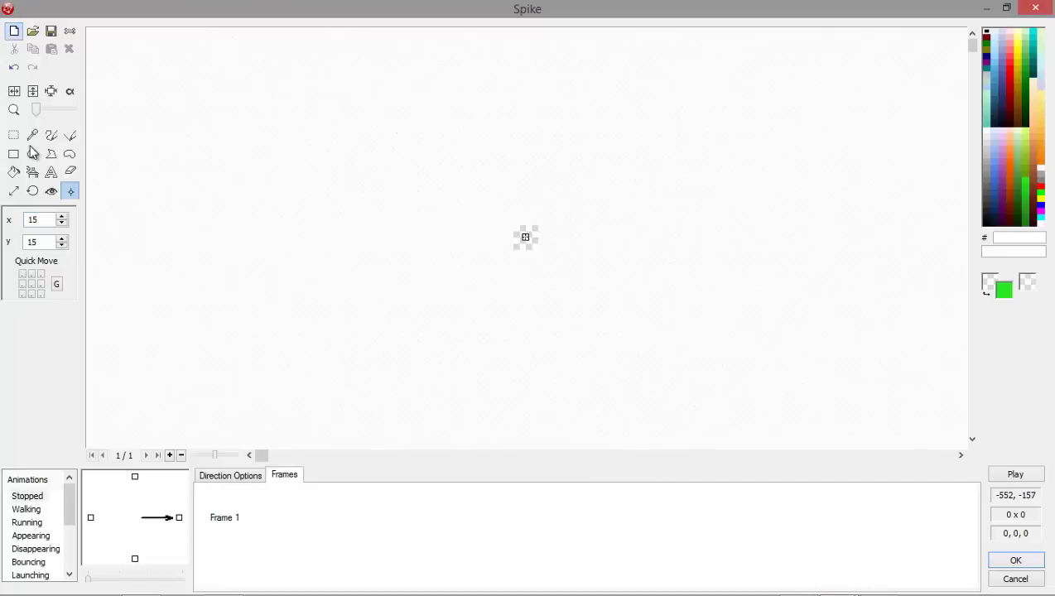
pyautogui.scroll(3, 631, 308)
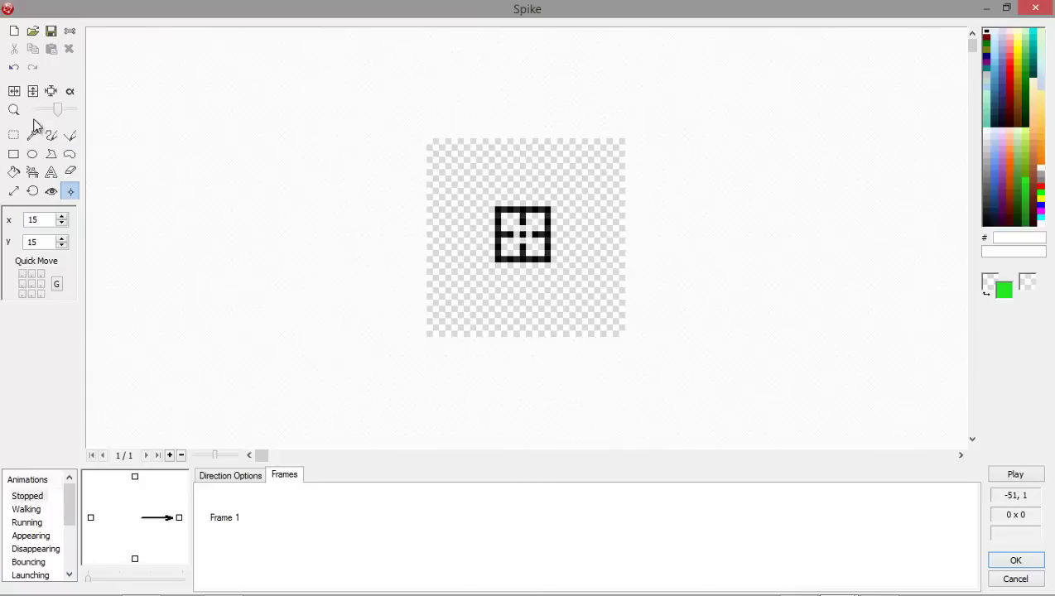
# Step: Draw two slanted size 1 lines in red E70000 from the Spike image's bottom corners to its top centre
pyautogui.click(70, 136)
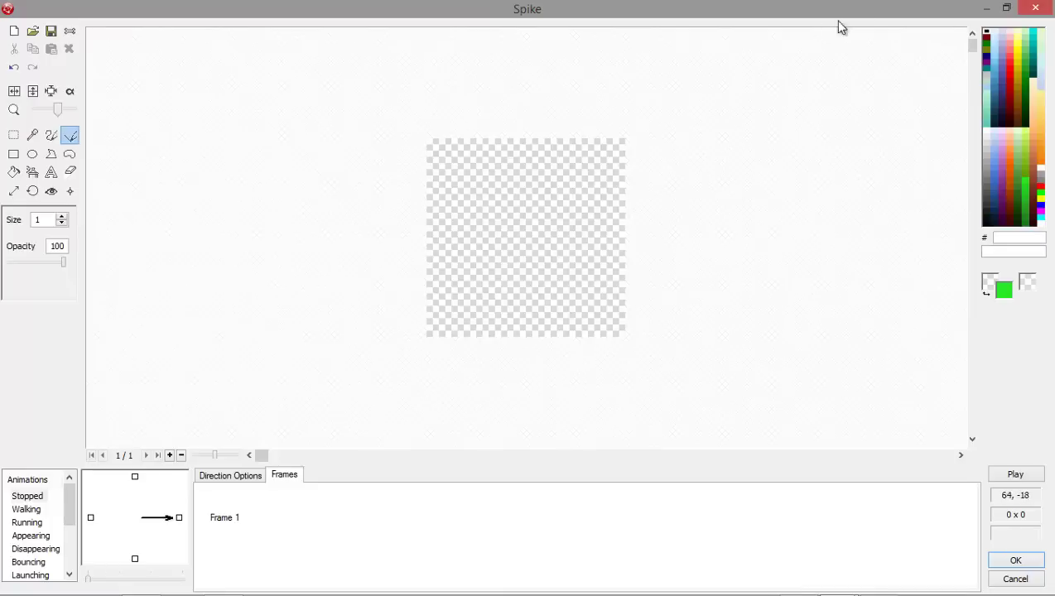
pyautogui.click(1008, 164)
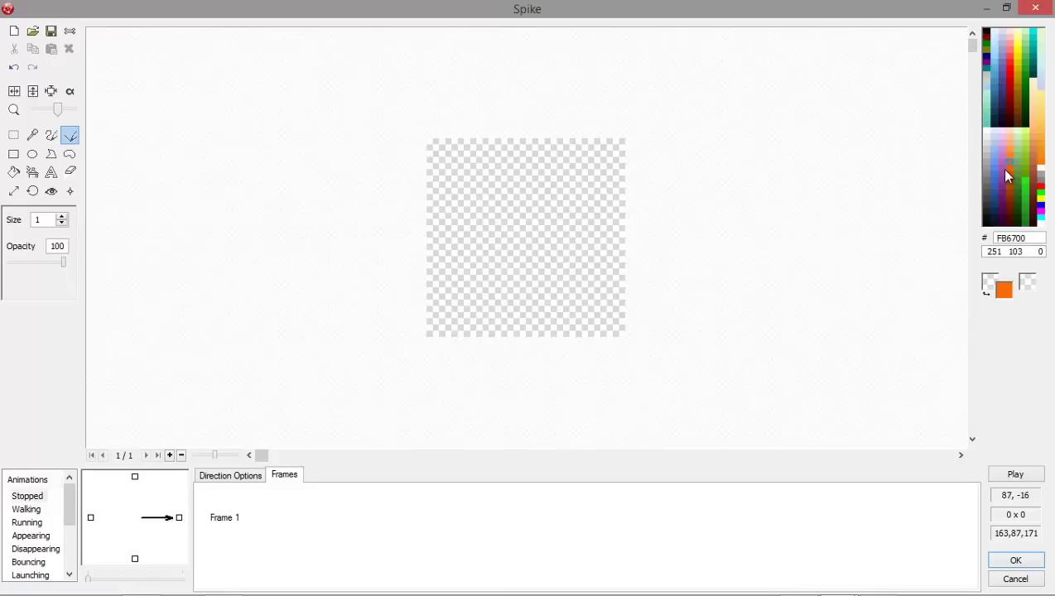
pyautogui.click(1007, 76)
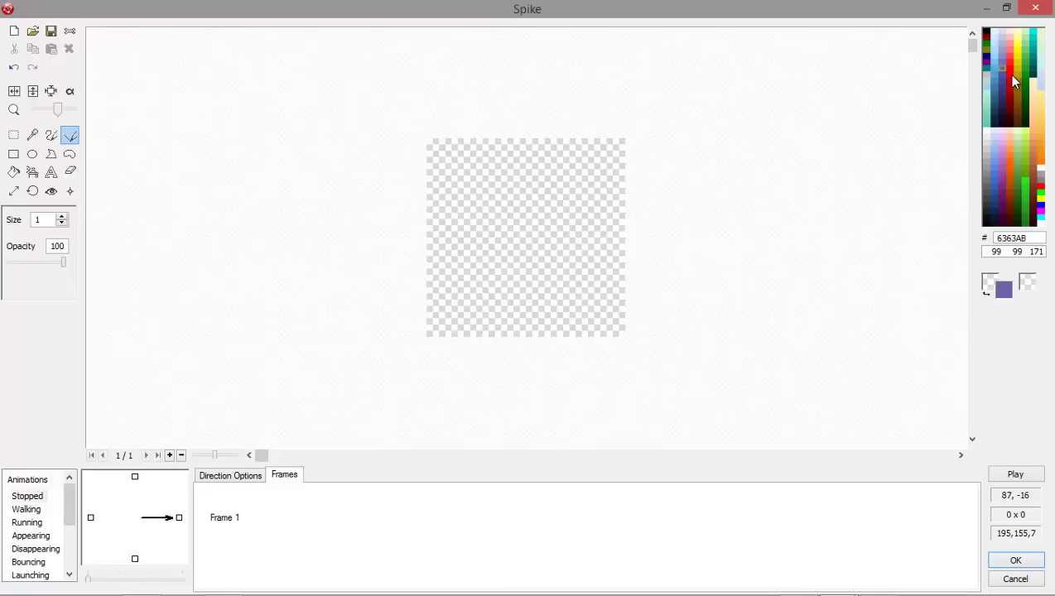
pyautogui.click(1010, 74)
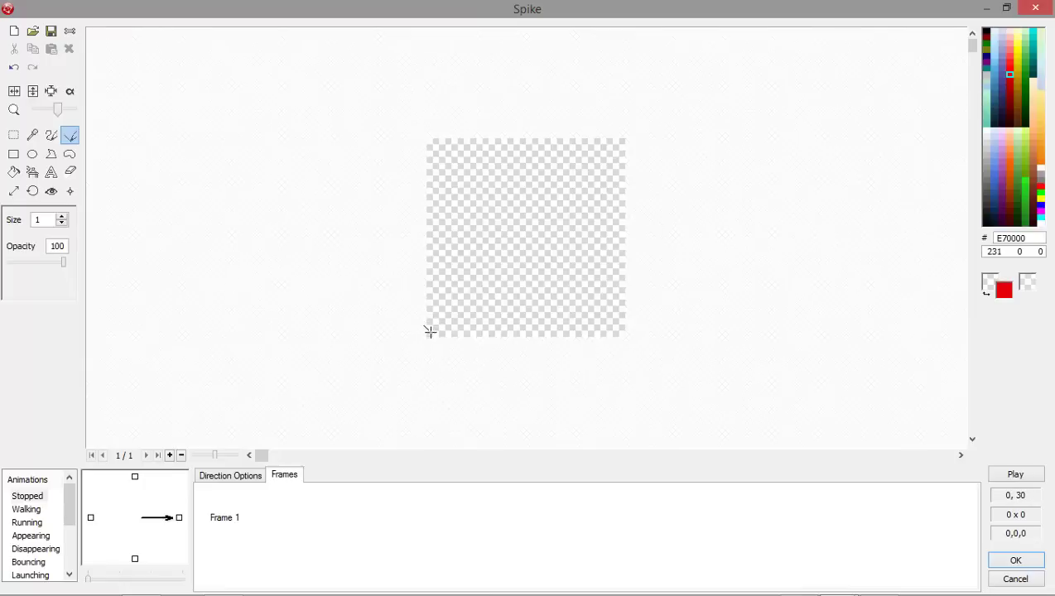
pyautogui.moveTo(429, 329)
pyautogui.mouseDown()
pyautogui.moveTo(507, 152)
pyautogui.moveTo(521, 142)
pyautogui.moveTo(620, 347)
pyautogui.moveTo(622, 335)
pyautogui.moveTo(512, 184)
pyautogui.moveTo(517, 151)
pyautogui.moveTo(424, 338)
pyautogui.moveTo(432, 336)
pyautogui.moveTo(421, 339)
pyautogui.mouseUp()
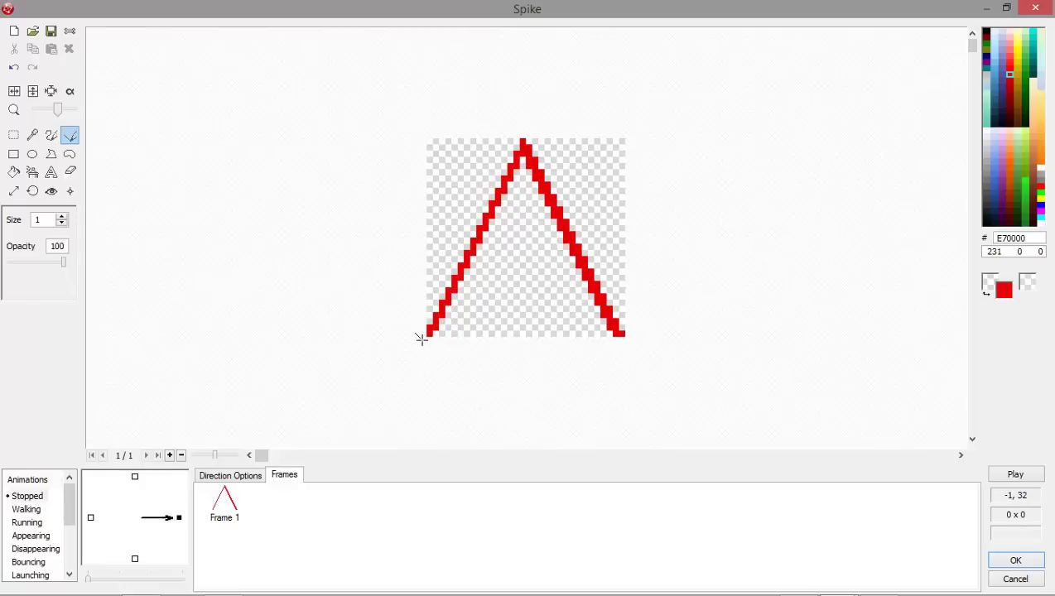
# Step: Fill the area between the Spike's red lines with near-black 080000 and accept the image
pyautogui.click(13, 171)
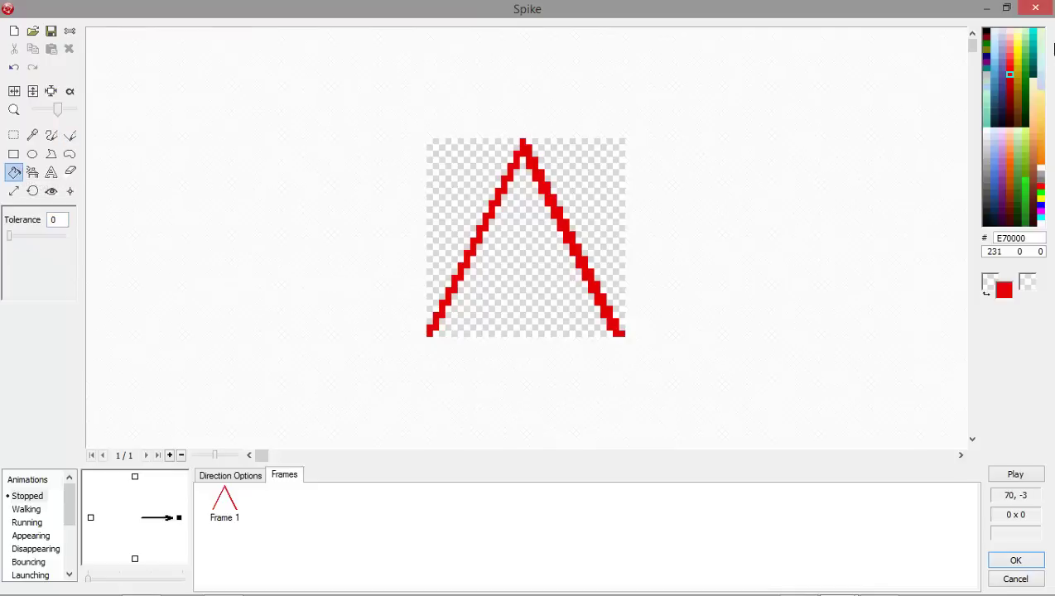
pyautogui.click(986, 33)
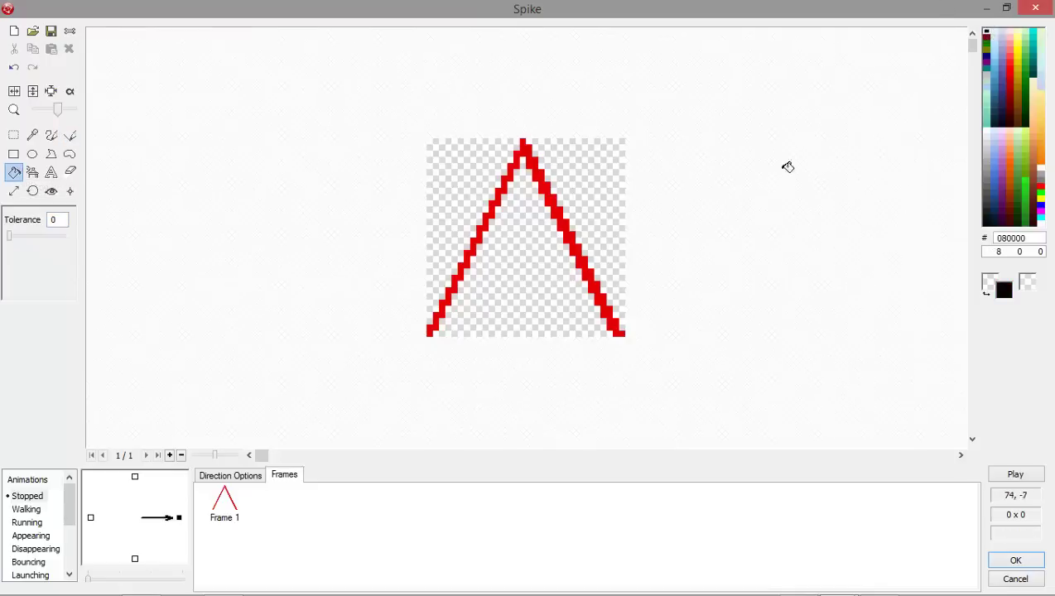
pyautogui.click(492, 279)
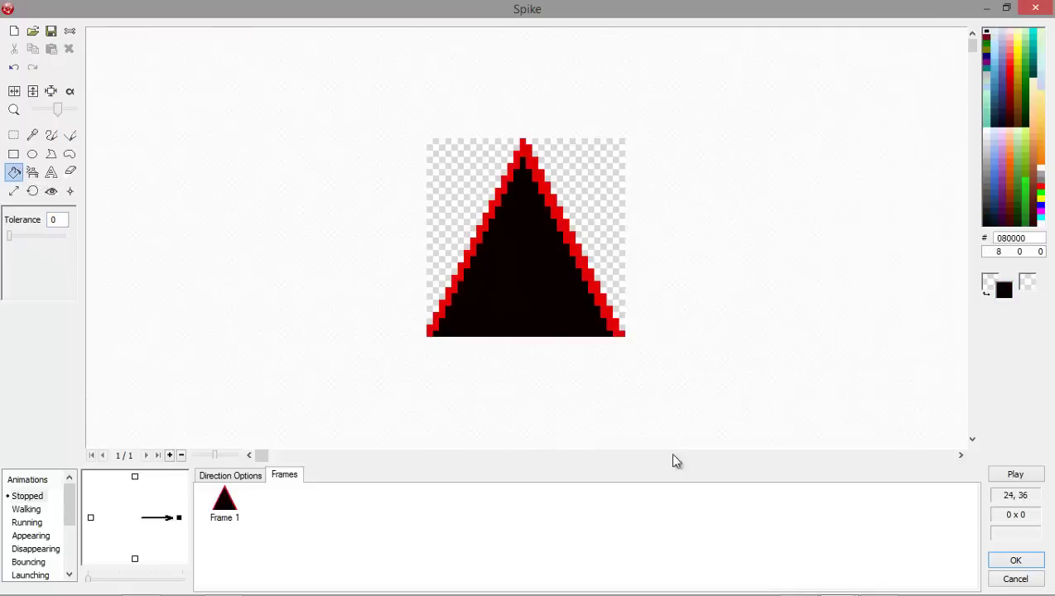
pyautogui.click(1026, 563)
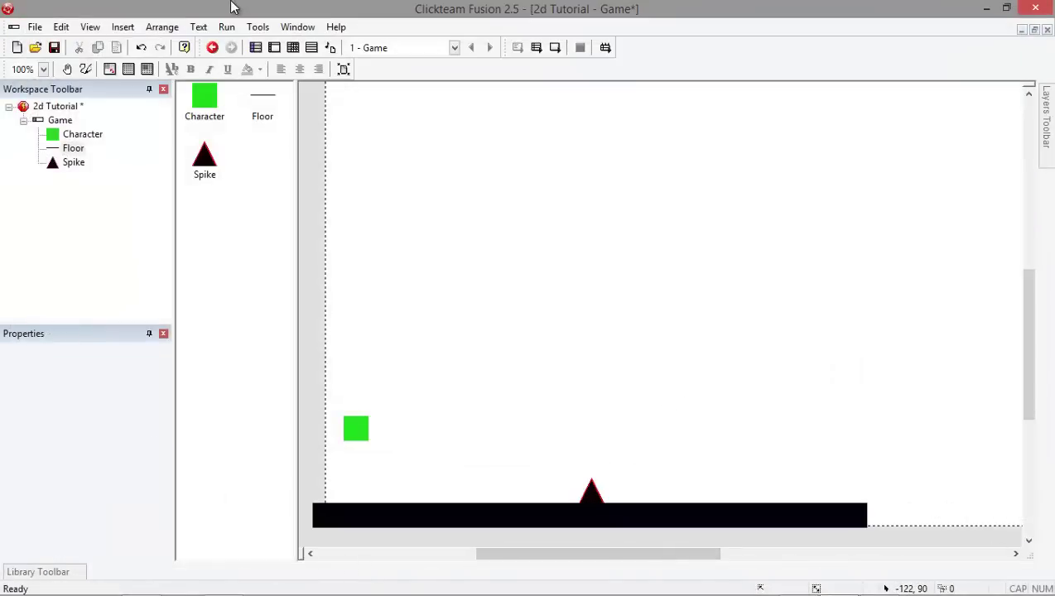
# Step: Test-run the game in a maximised window to check the object placement, and close it
pyautogui.click(233, 29)
pyautogui.click(246, 46)
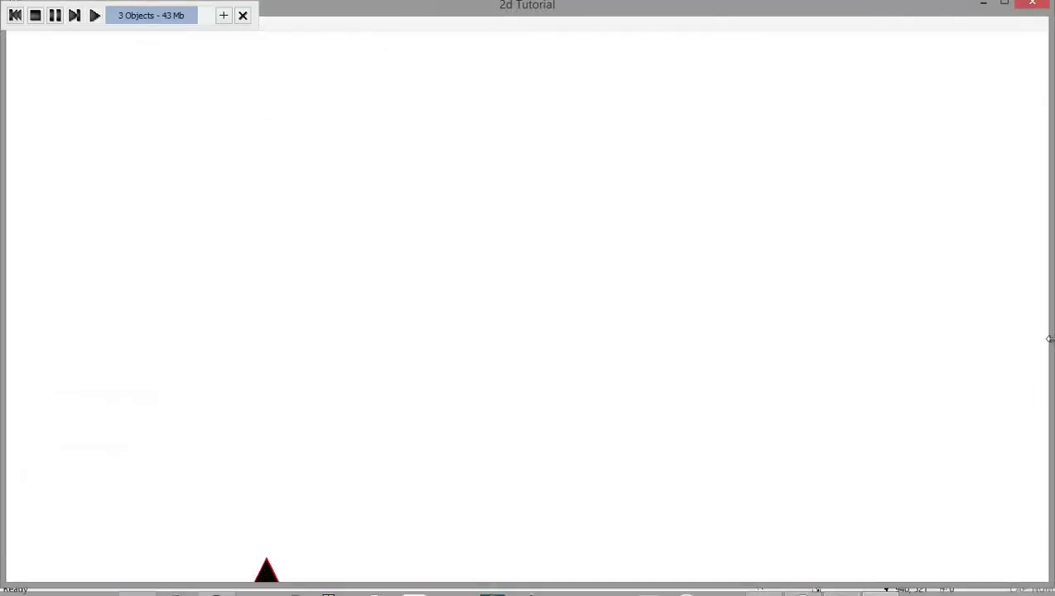
pyautogui.click(1007, 5)
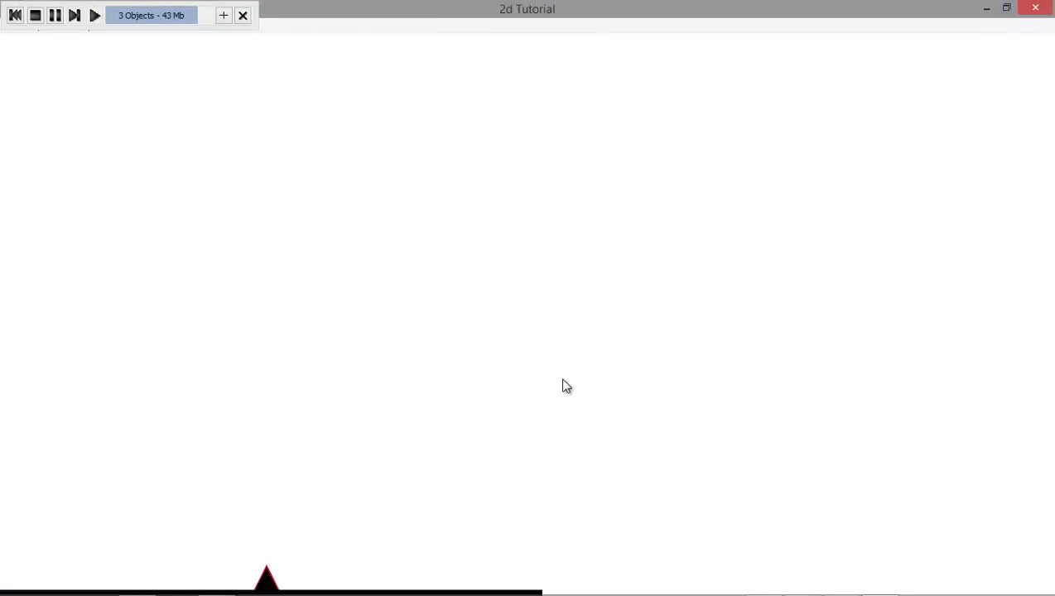
pyautogui.click(1036, 8)
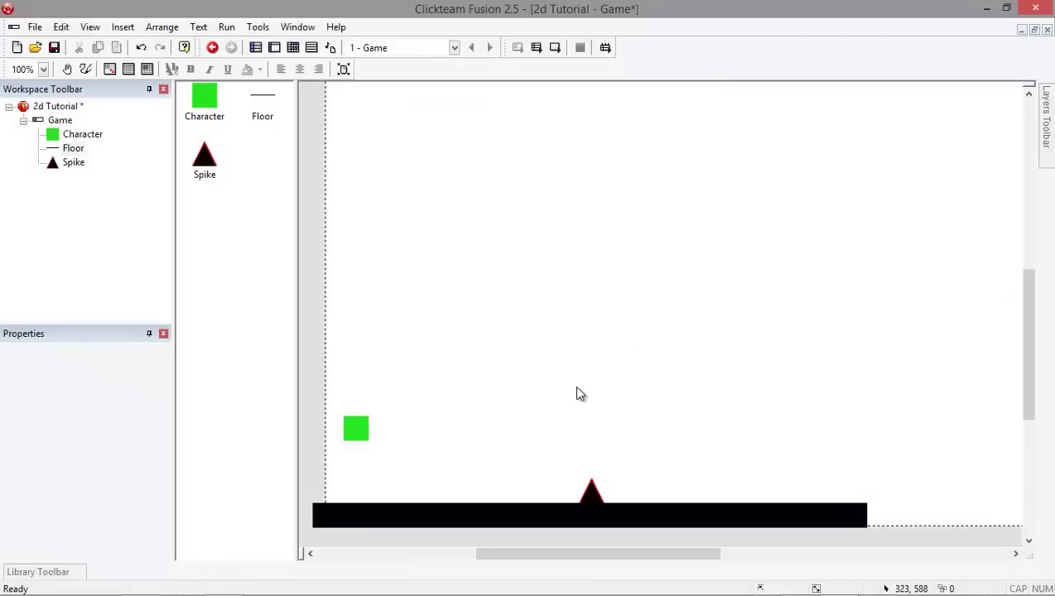
# Step: Raise the Spike and the Floor slightly above the frame's bottom edge, with the Spike standing on the Floor
pyautogui.moveTo(600, 497); pyautogui.dragTo(598, 471)
pyautogui.moveTo(572, 514); pyautogui.dragTo(577, 497)
pyautogui.click(458, 320)
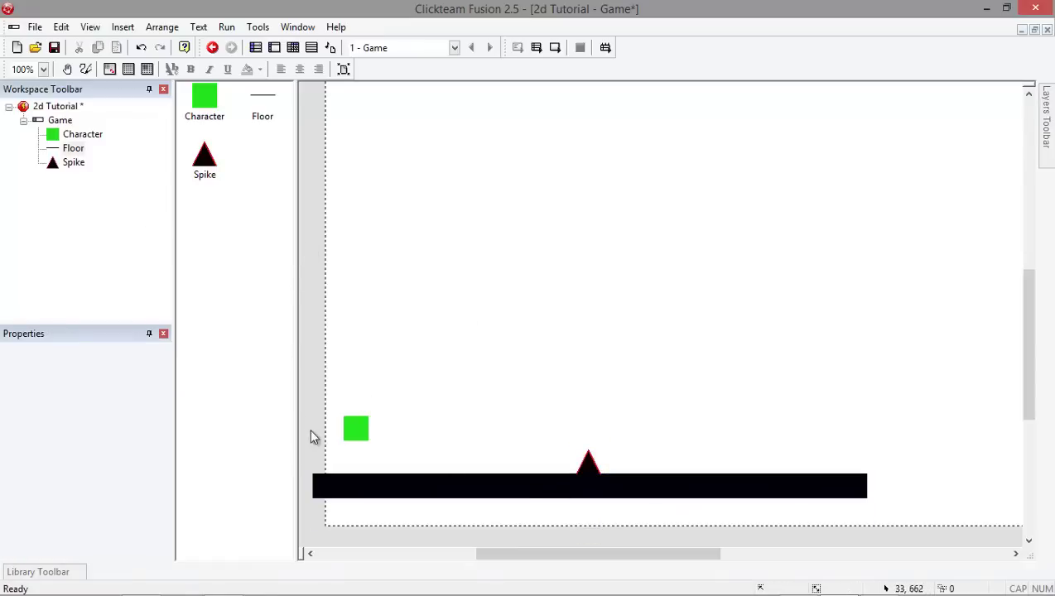
# Step: Add a group of events titled Movement in the Game frame's event editor
pyautogui.click(291, 51)
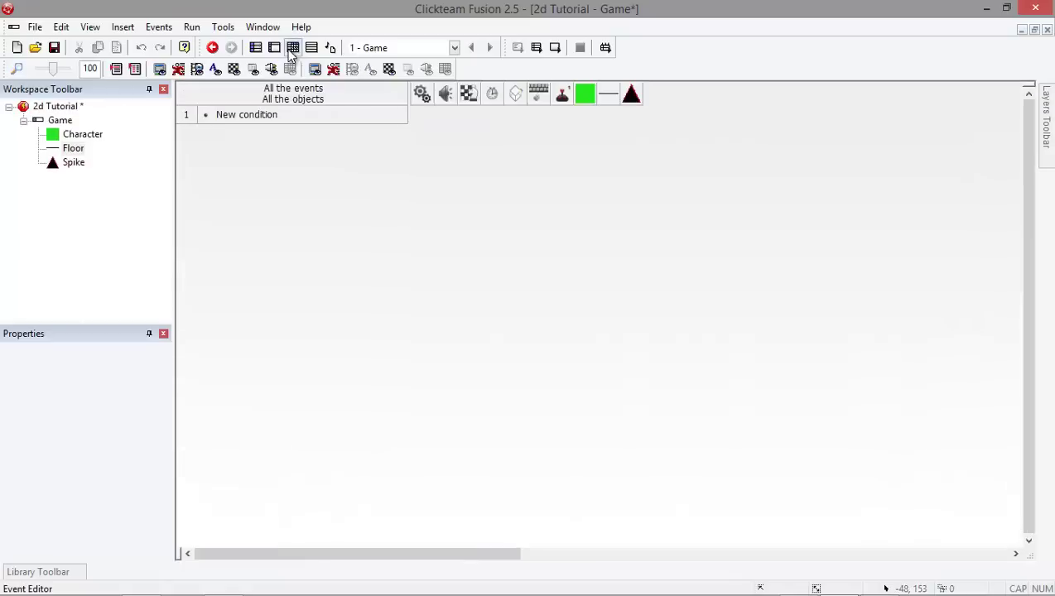
pyautogui.rightClick(199, 116)
pyautogui.moveTo(258, 157)
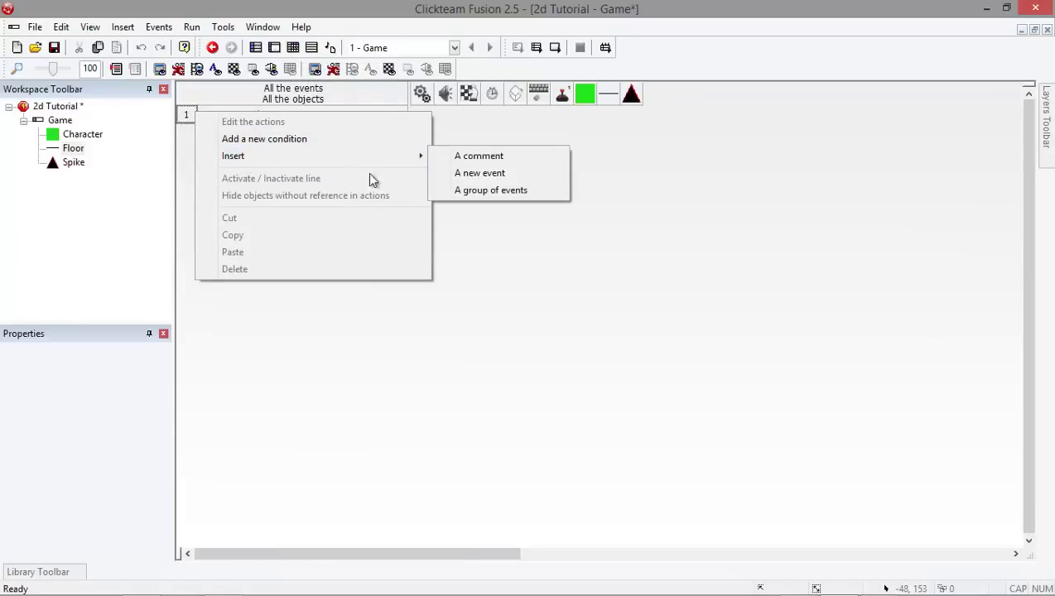
pyautogui.click(466, 191)
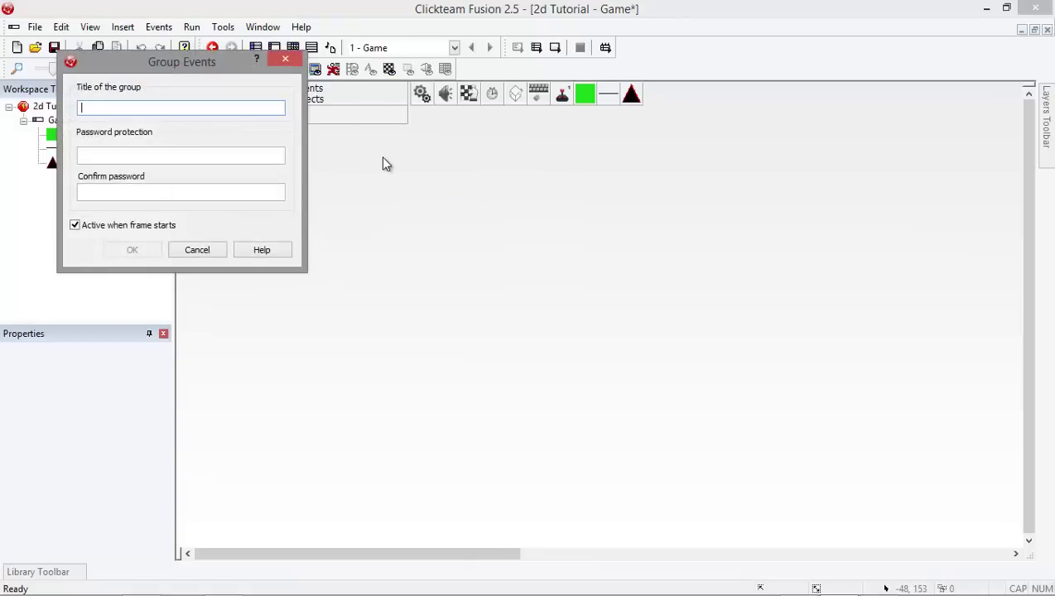
pyautogui.write('Moveme')
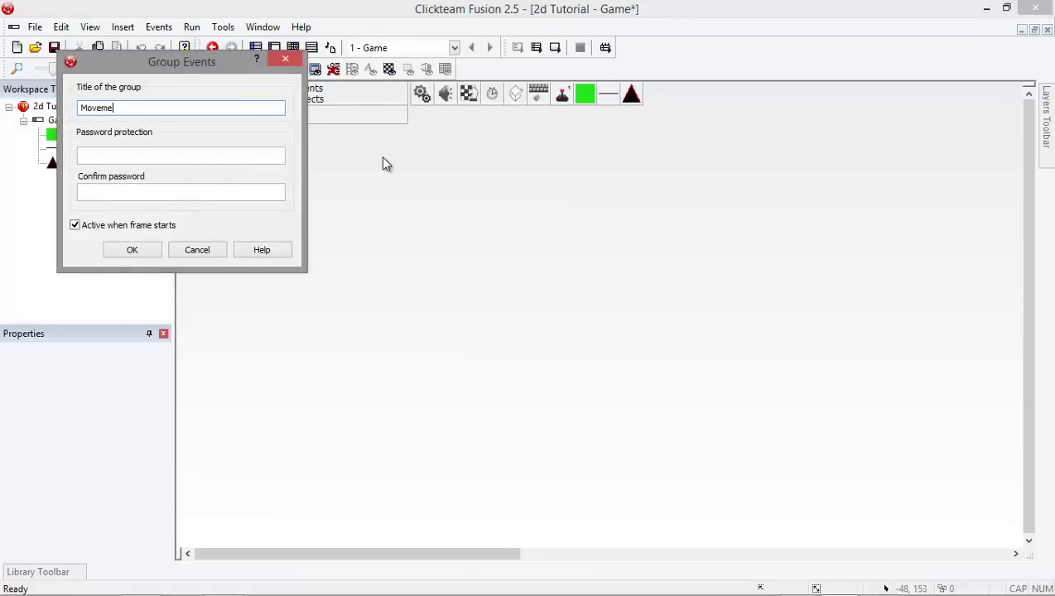
pyautogui.write('nt')
pyautogui.press('Return')
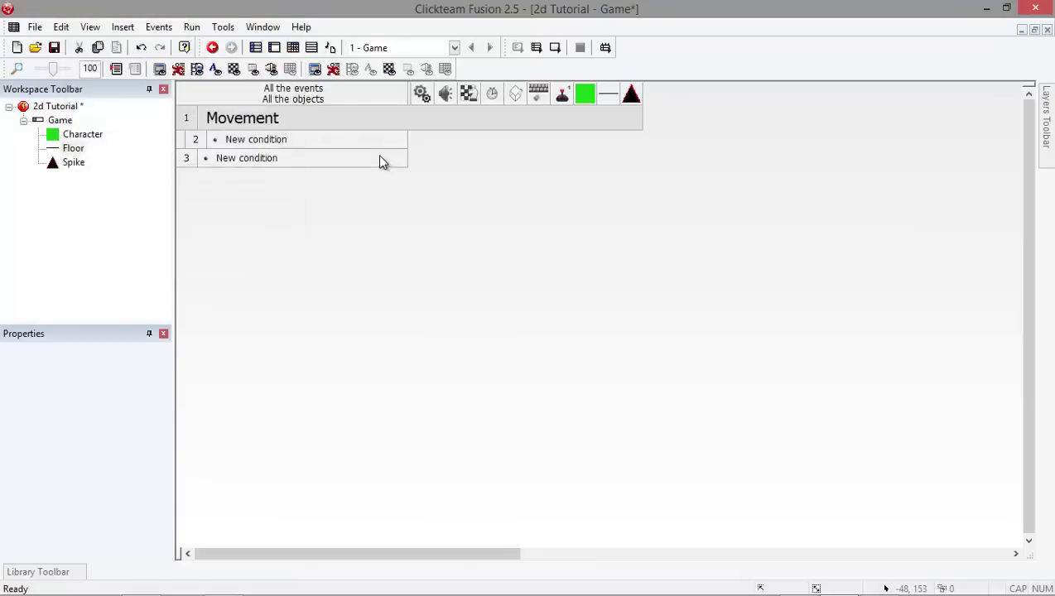
# Step: Insert a second group of events titled Spikes below the Movement group
pyautogui.rightClick(189, 161)
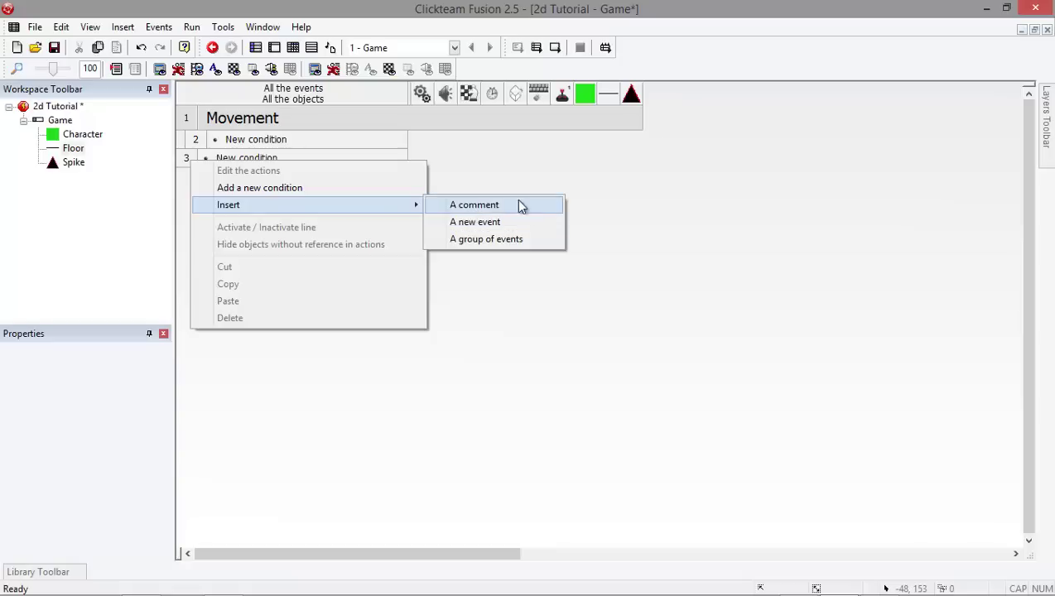
pyautogui.click(518, 238)
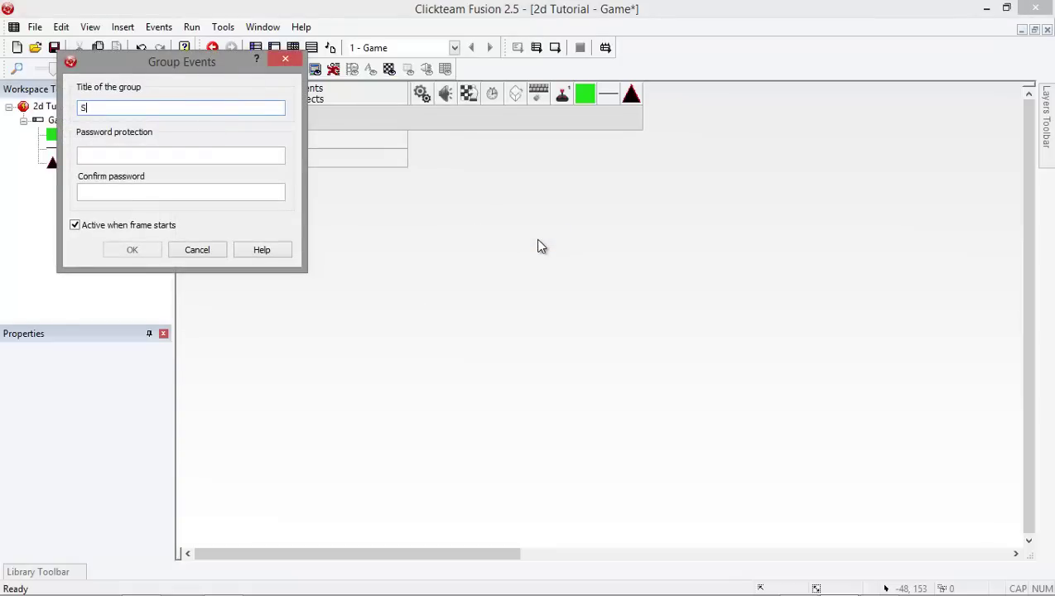
pyautogui.write('Spikes')
pyautogui.press('Return')
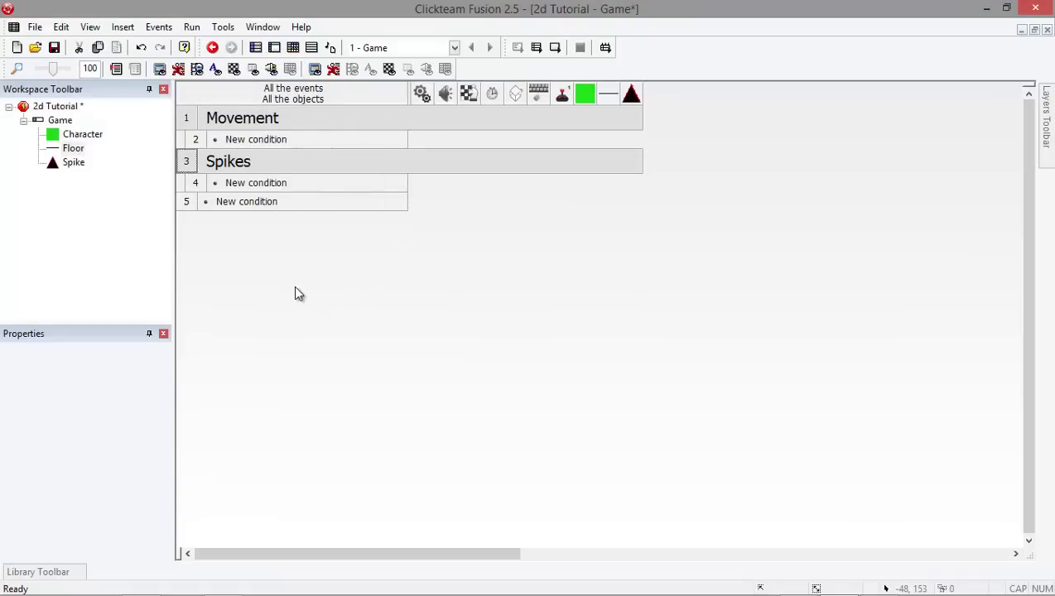
# Step: Add a condition to the Movement group that tests a collision between the Character and the Floor
pyautogui.doubleClick(249, 141)
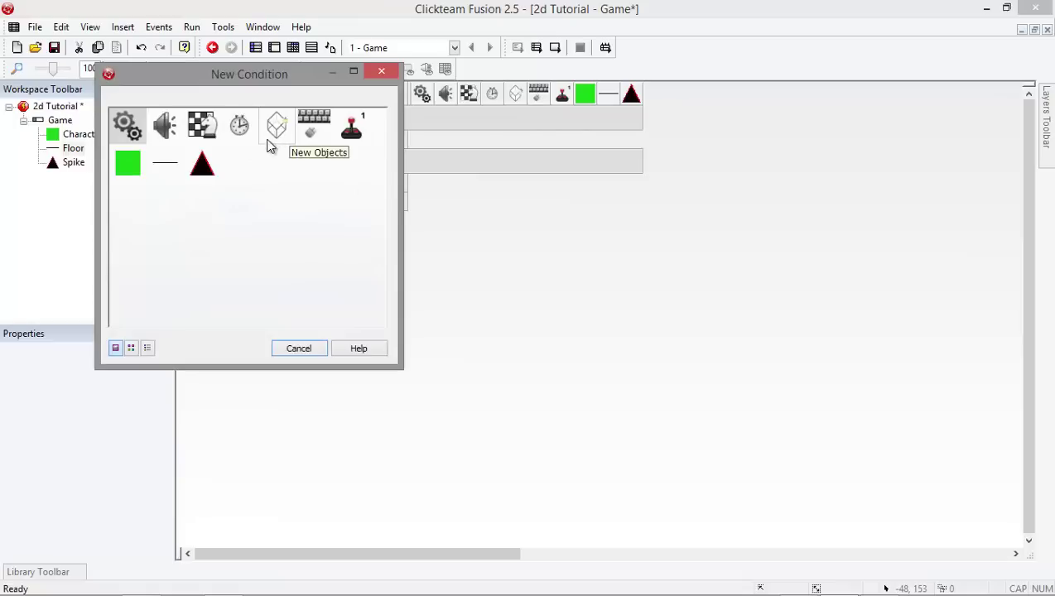
pyautogui.click(128, 172)
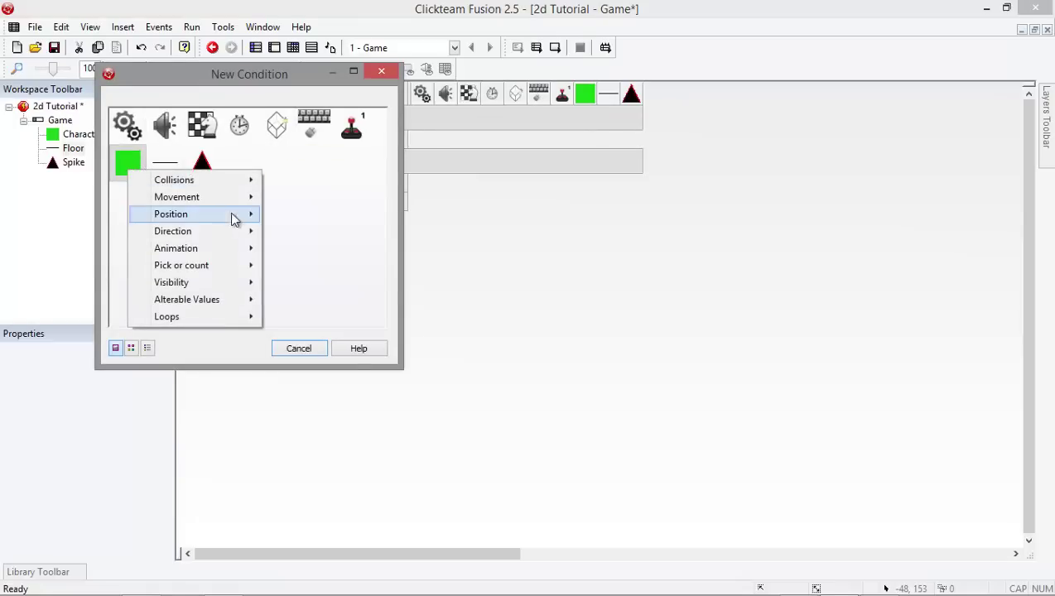
pyautogui.moveTo(251, 184)
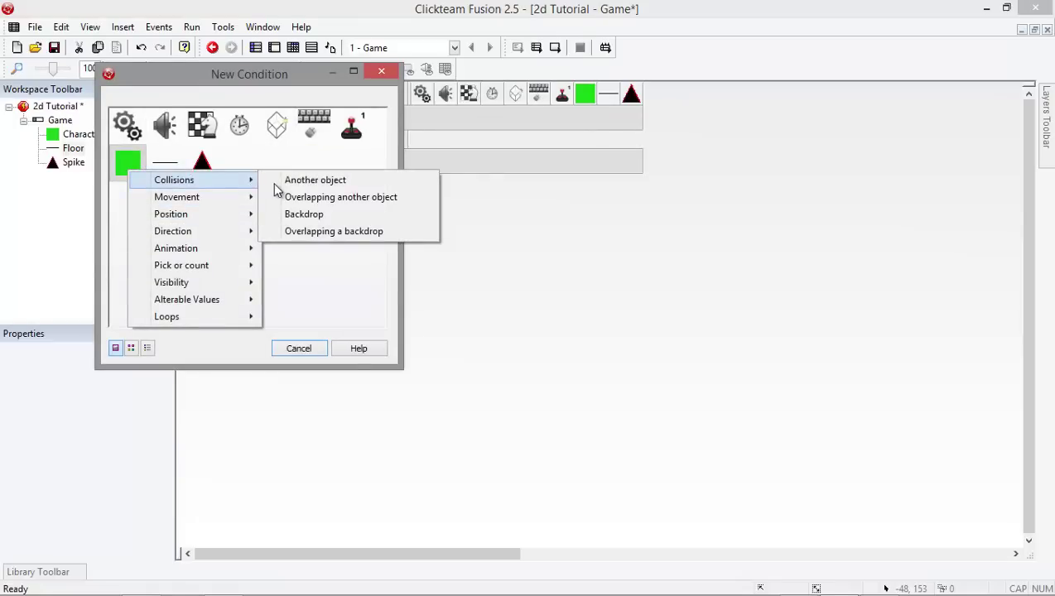
pyautogui.click(306, 184)
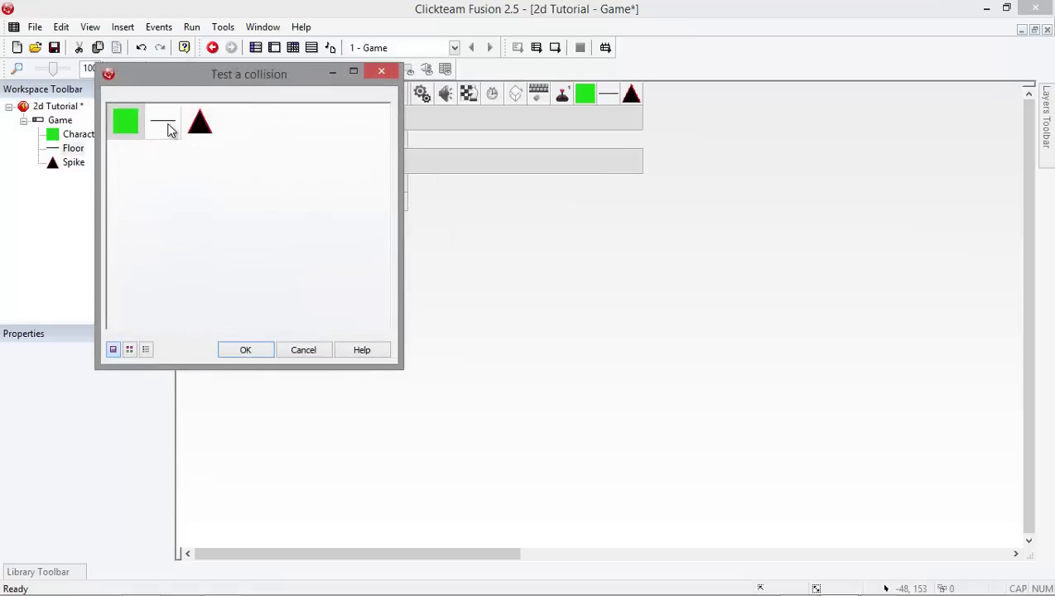
pyautogui.click(168, 130)
pyautogui.click(245, 352)
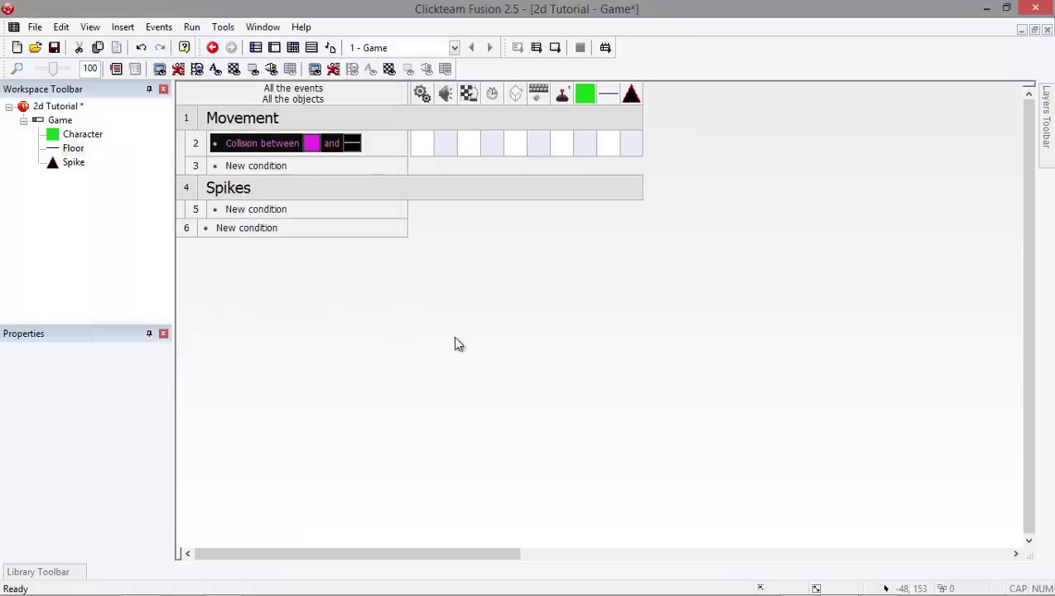
# Step: Make the Floor collision event stop the Character's movement, and collapse the Movement group
pyautogui.click(587, 154)
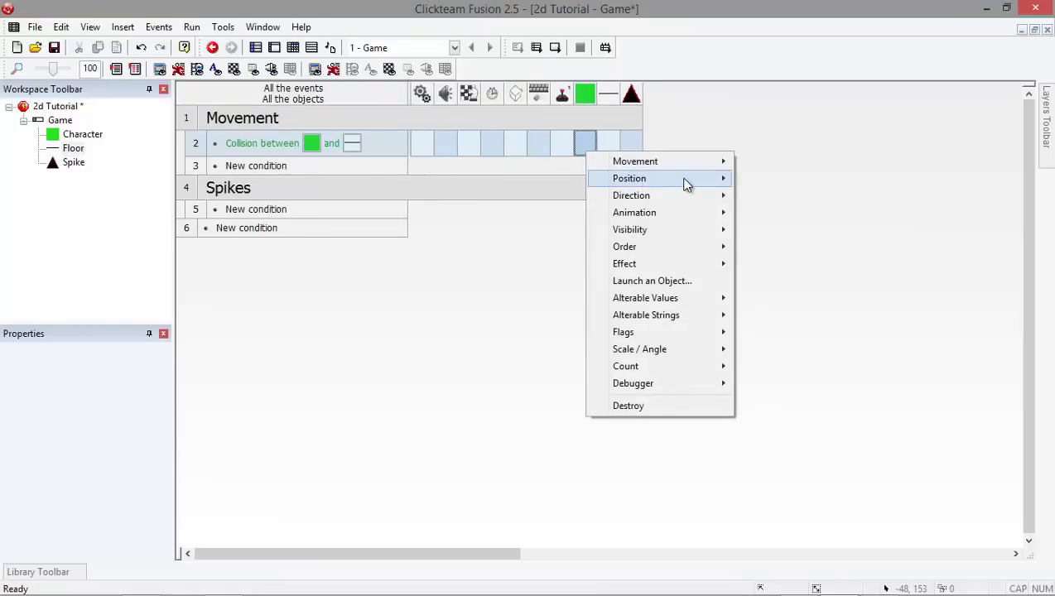
pyautogui.moveTo(717, 163)
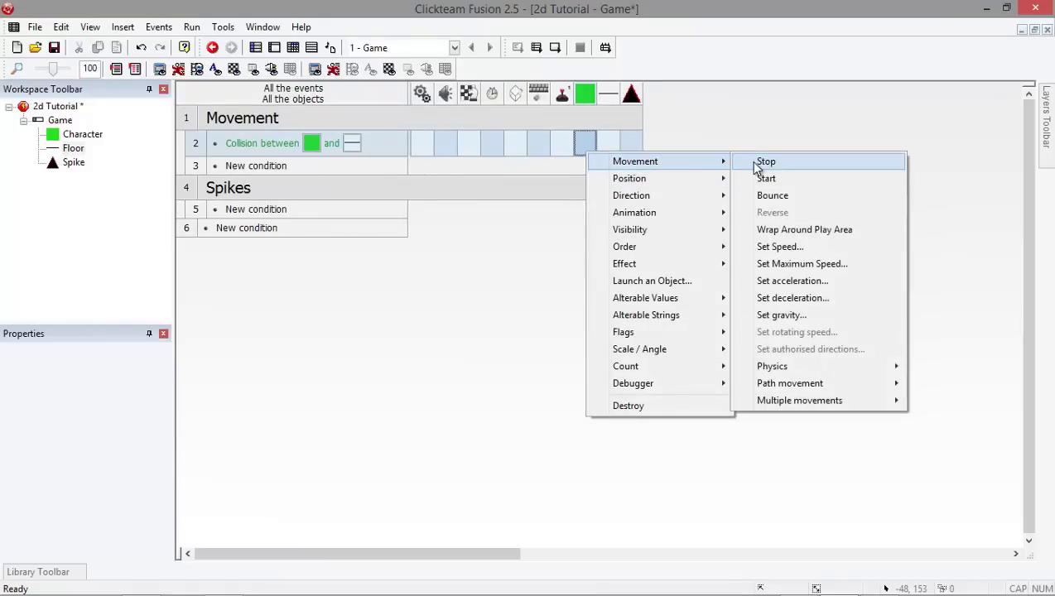
pyautogui.click(758, 164)
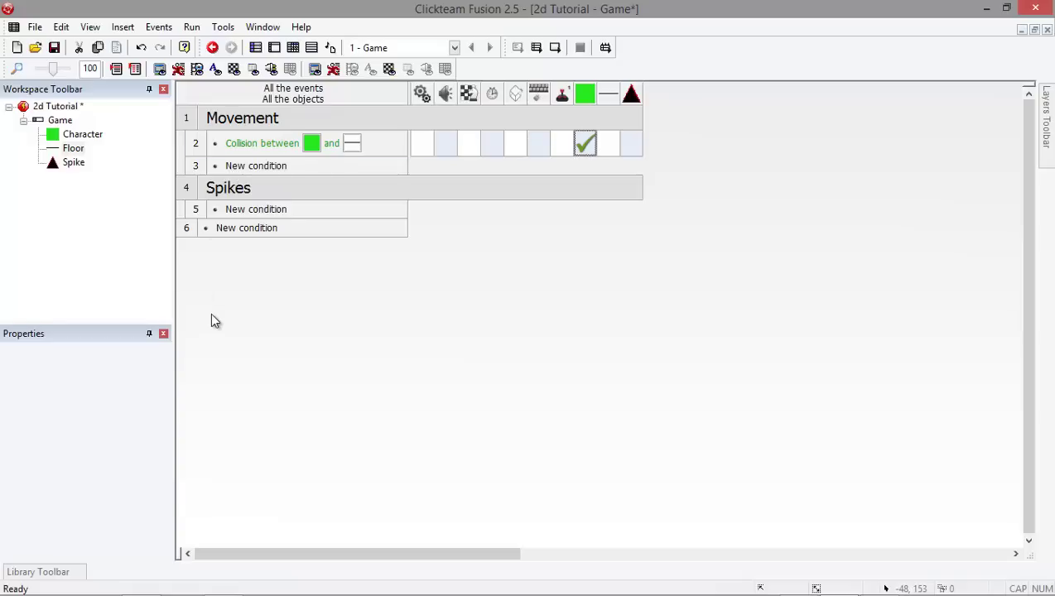
pyautogui.click(408, 117)
pyautogui.doubleClick(407, 117)
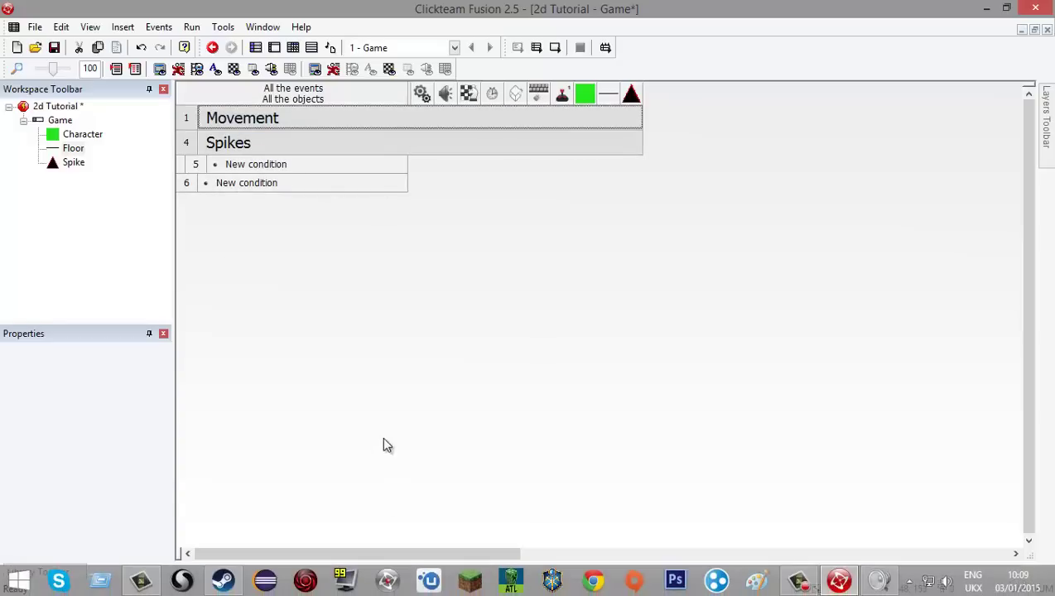
# Step: Add a condition to the Spikes group that tests a collision between the Character and the Spike
pyautogui.doubleClick(267, 163)
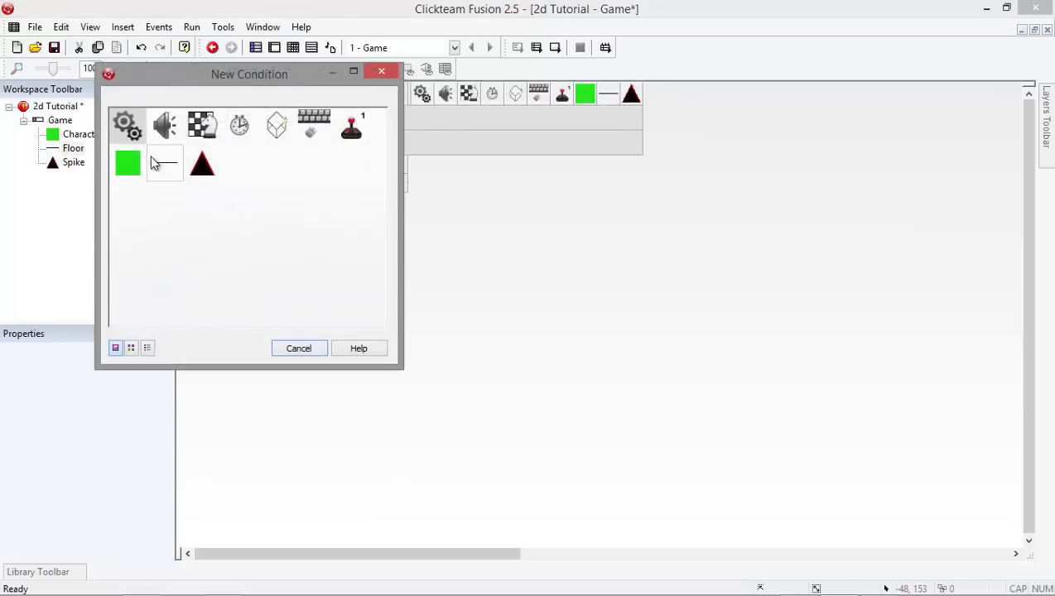
pyautogui.click(131, 169)
pyautogui.moveTo(213, 185)
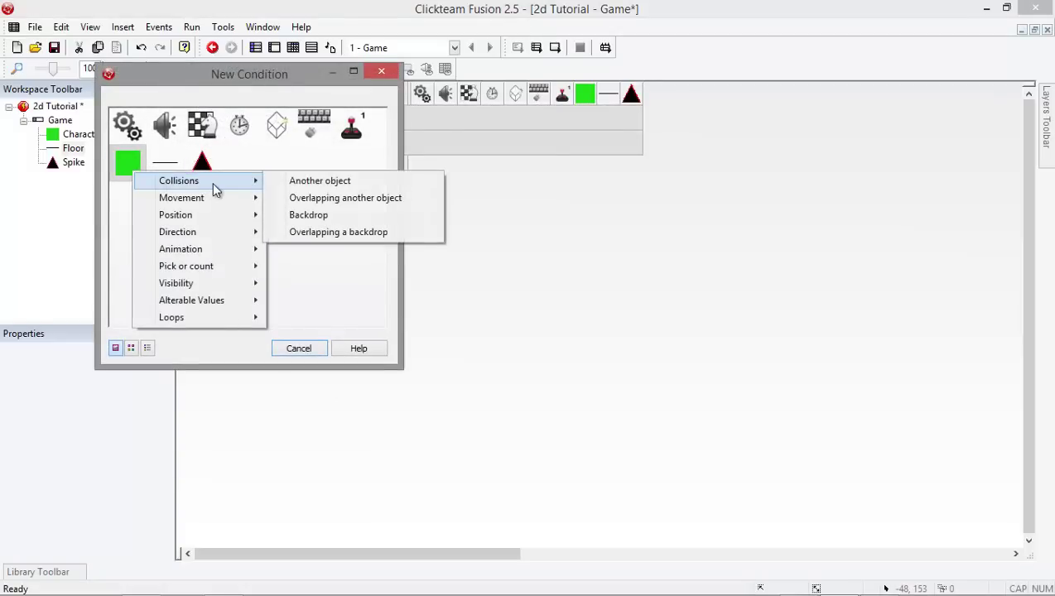
pyautogui.click(323, 182)
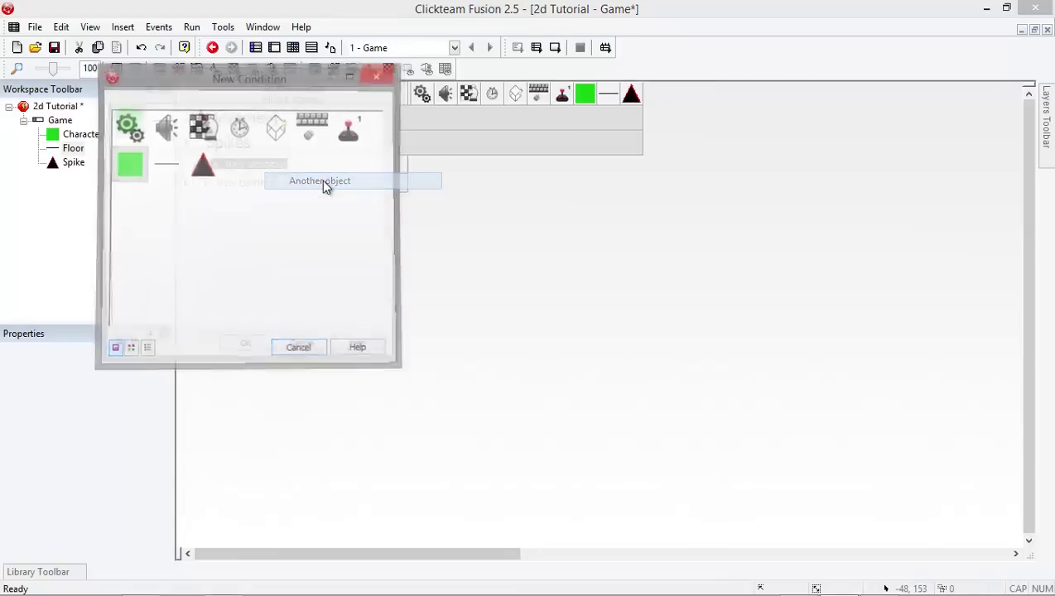
pyautogui.click(196, 139)
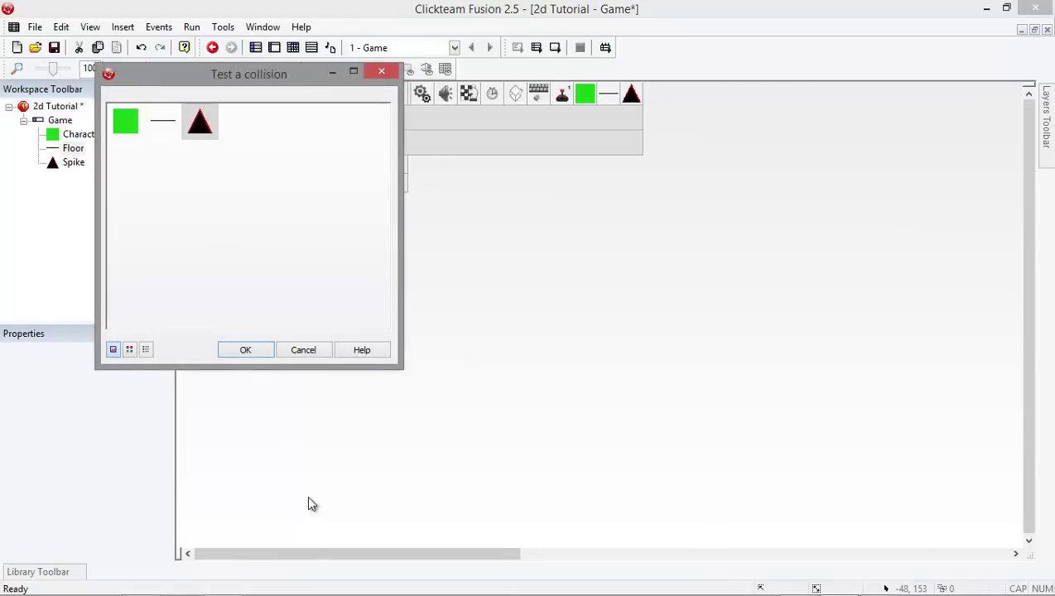
pyautogui.click(249, 350)
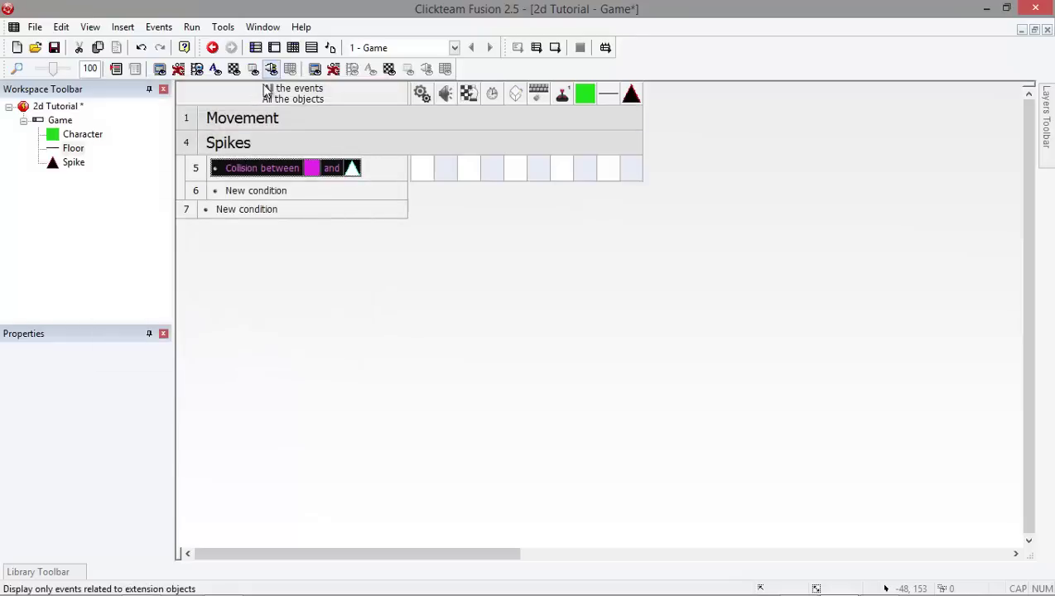
pyautogui.doubleClick(266, 121)
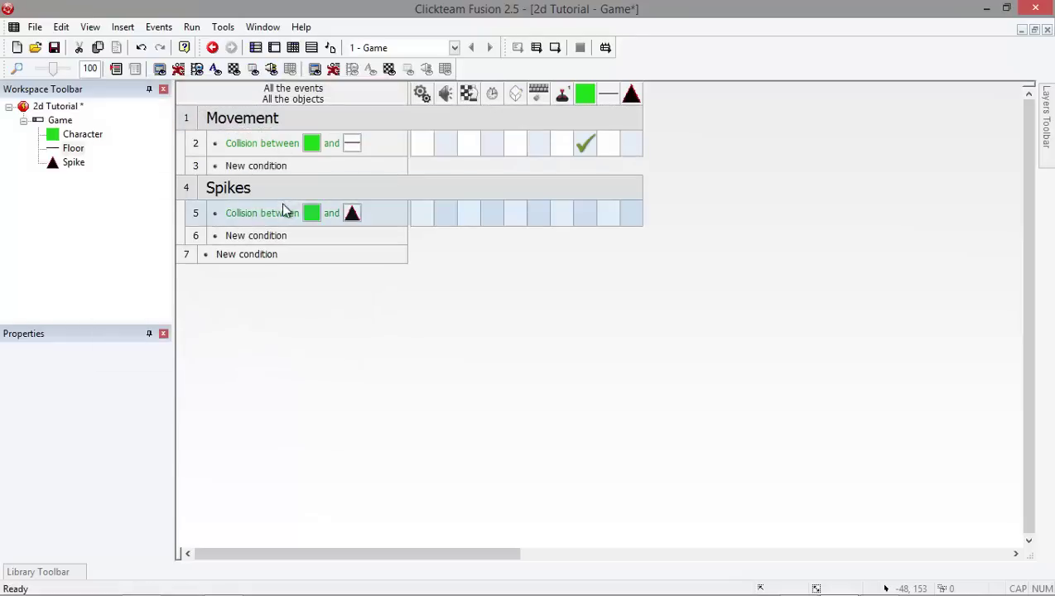
pyautogui.click(313, 115)
pyautogui.doubleClick(313, 109)
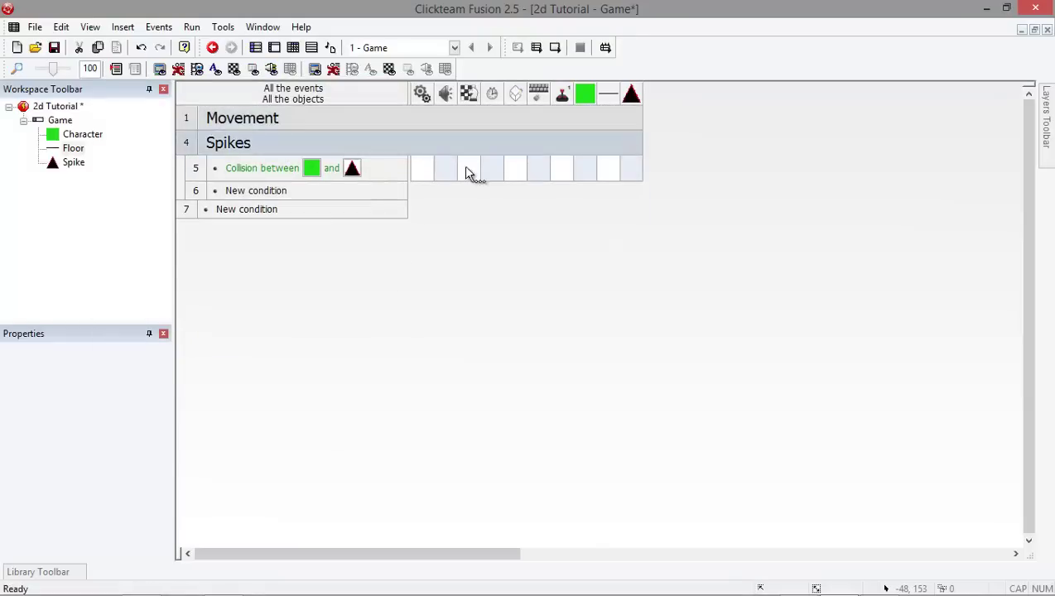
# Step: Make the Spike collision event destroy the Character, and collapse the Spikes group
pyautogui.click(586, 168)
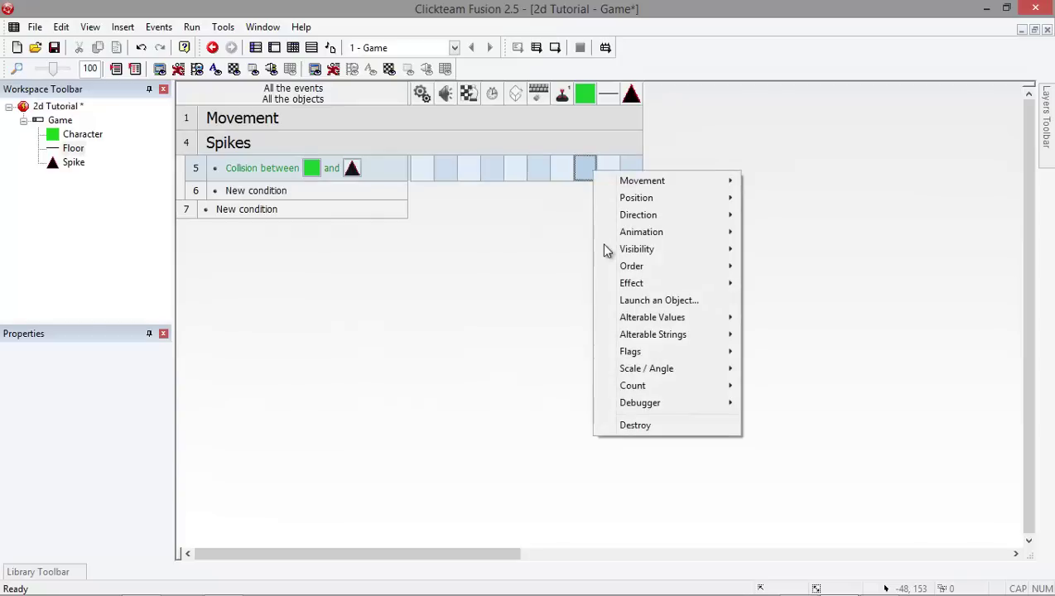
pyautogui.click(638, 425)
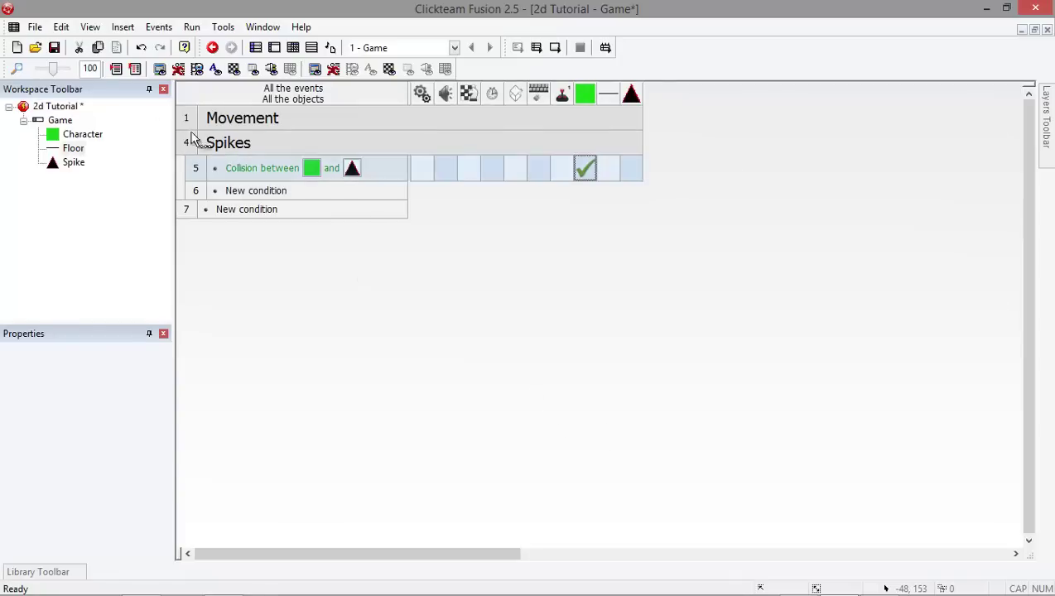
pyautogui.doubleClick(217, 142)
# Step: Run the application, move and jump the Character into the Spike to test the collision, and close the game
pyautogui.click(192, 27)
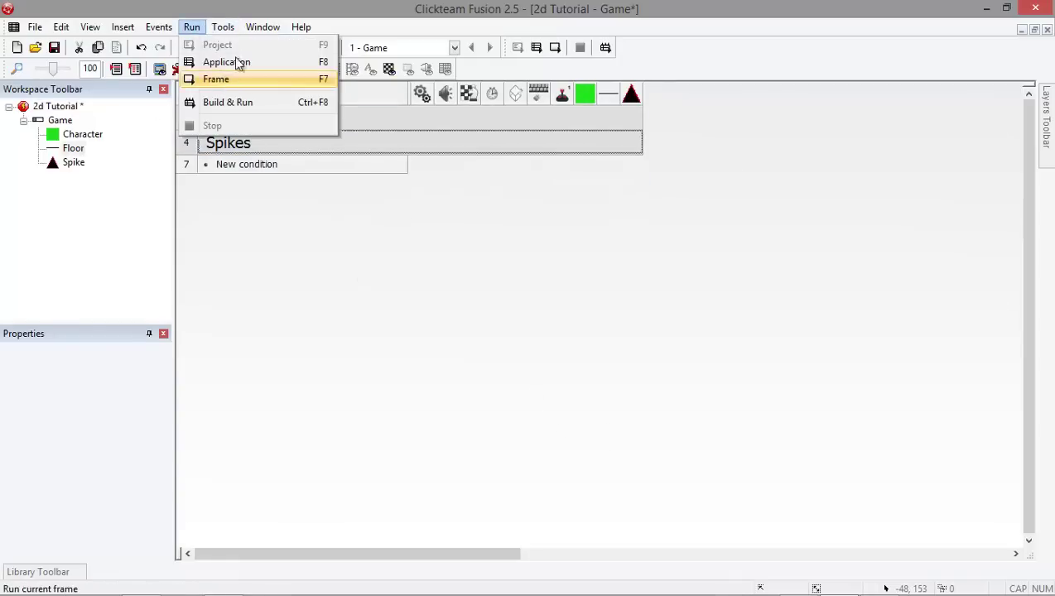
pyautogui.click(231, 62)
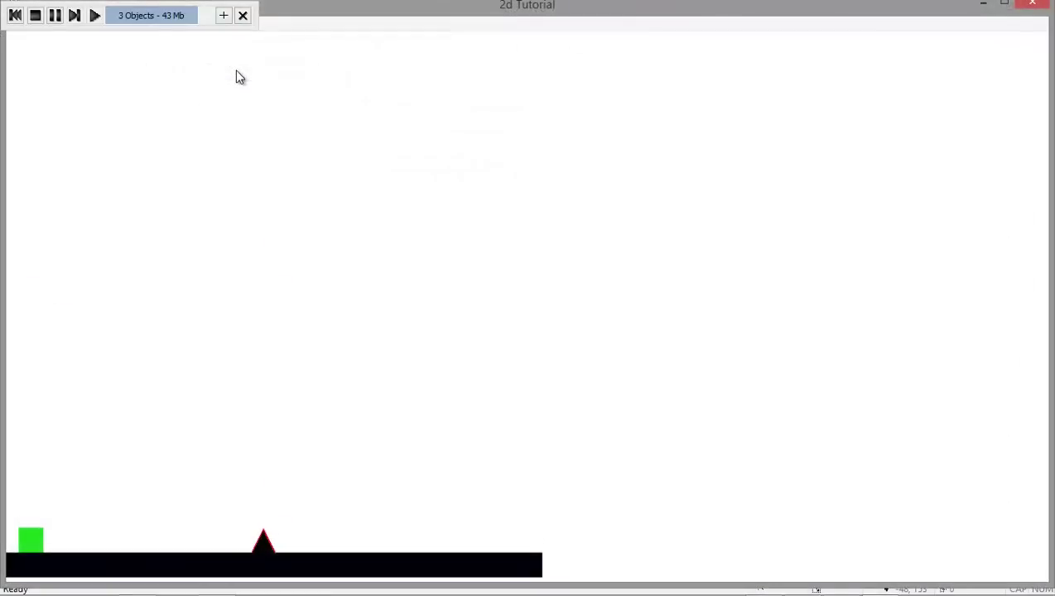
pyautogui.press('Right')
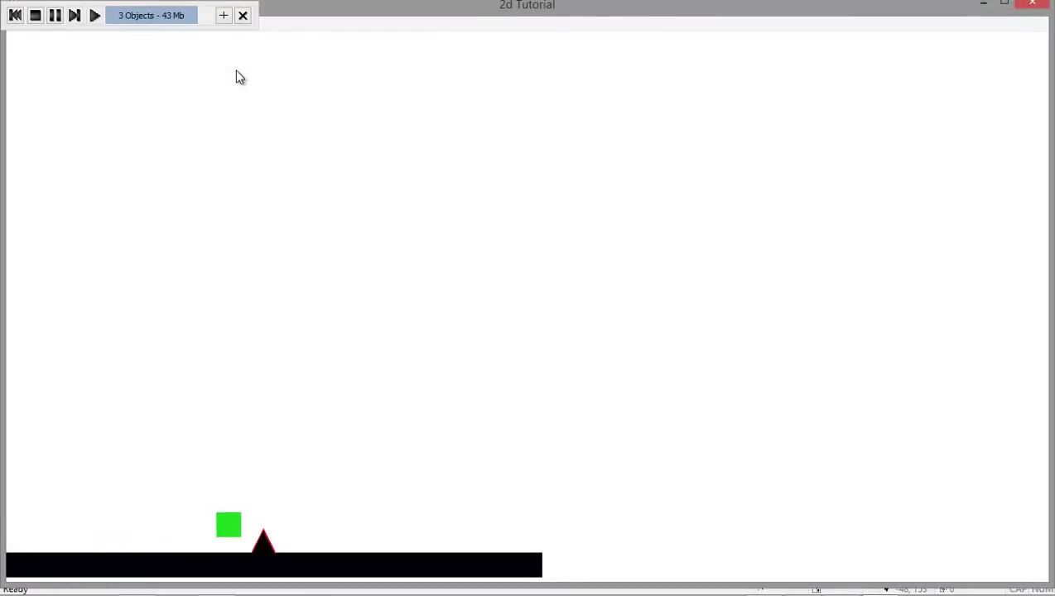
pyautogui.press('Up')
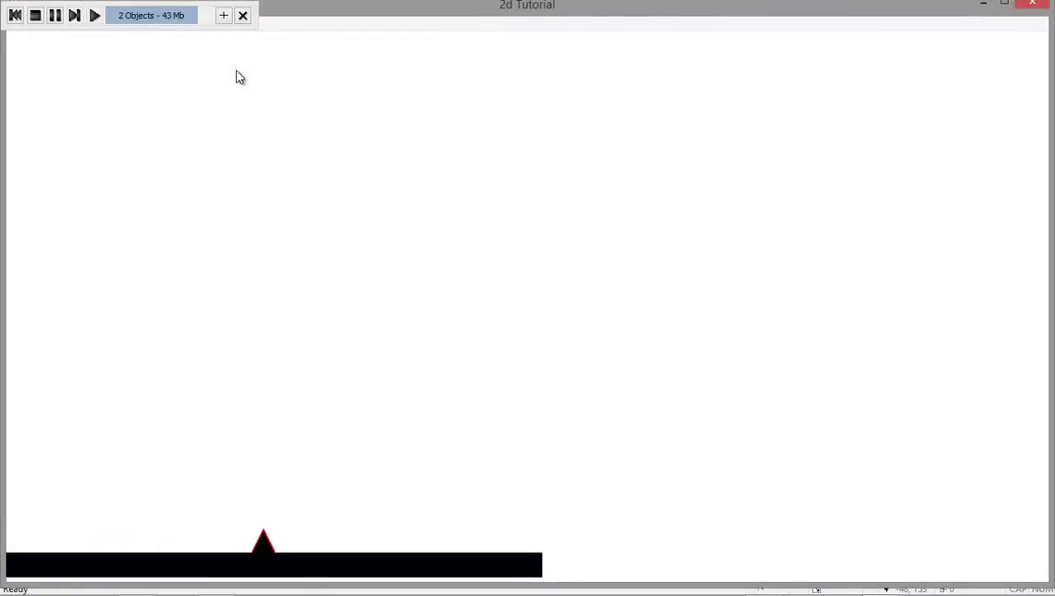
pyautogui.click(1032, 4)
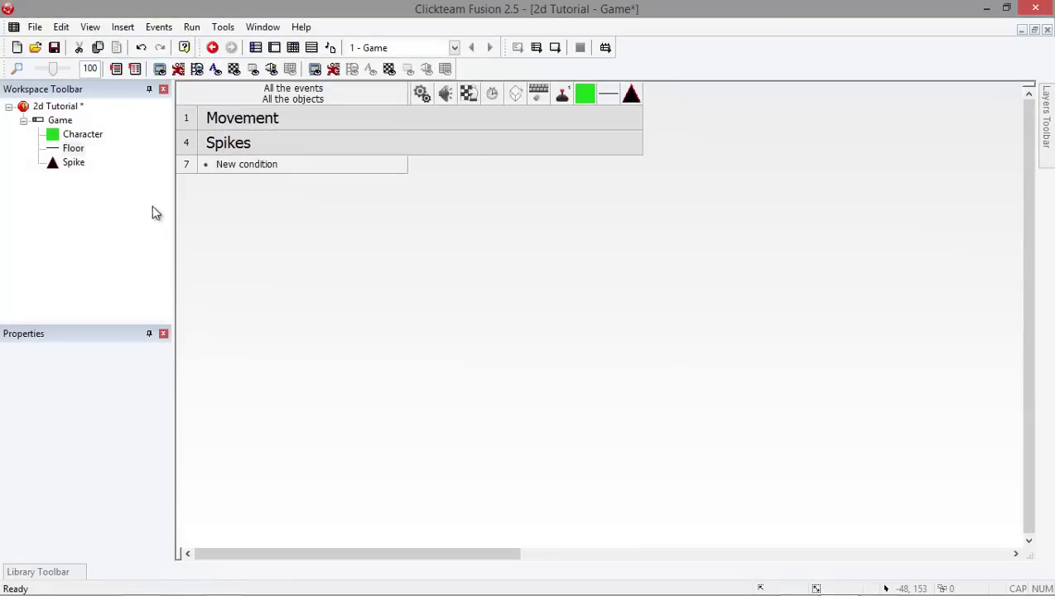
# Step: Insert a group of events titled Restarting below the Spikes group
pyautogui.rightClick(182, 172)
pyautogui.moveTo(242, 212)
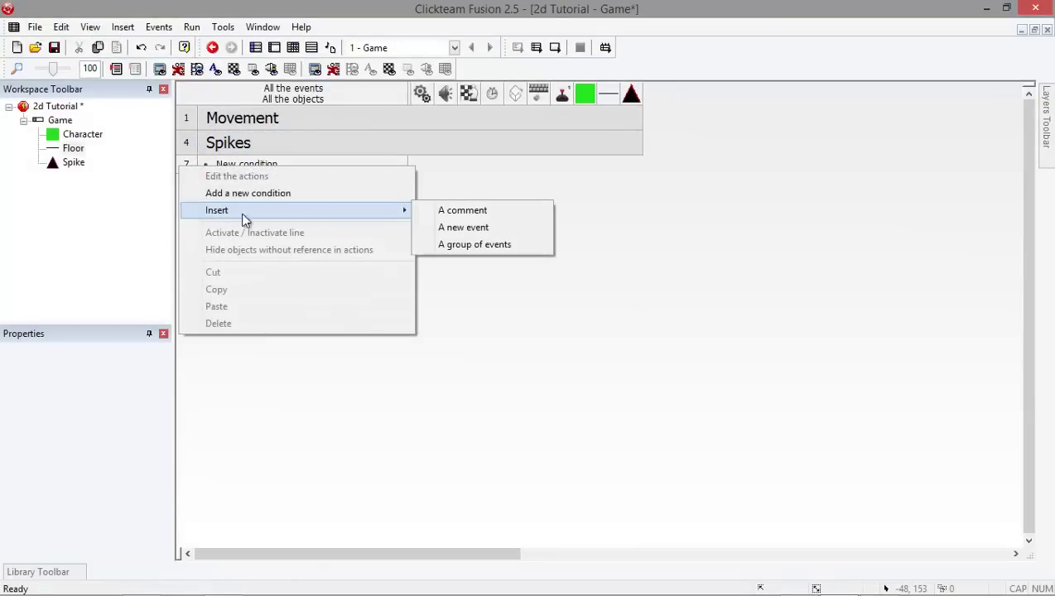
pyautogui.click(443, 246)
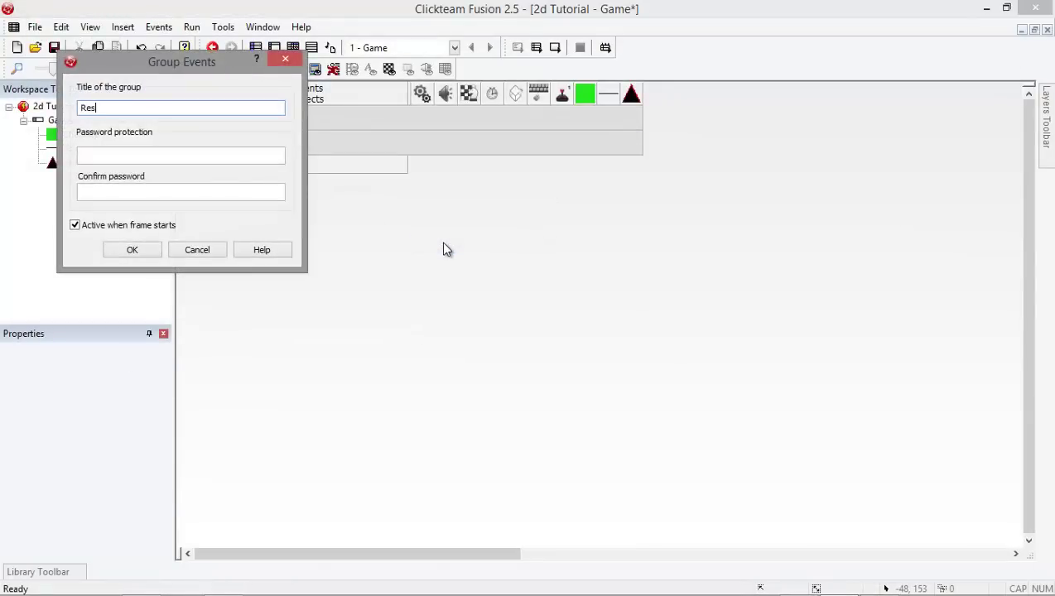
pyautogui.write('Restarting')
pyautogui.press('Return')
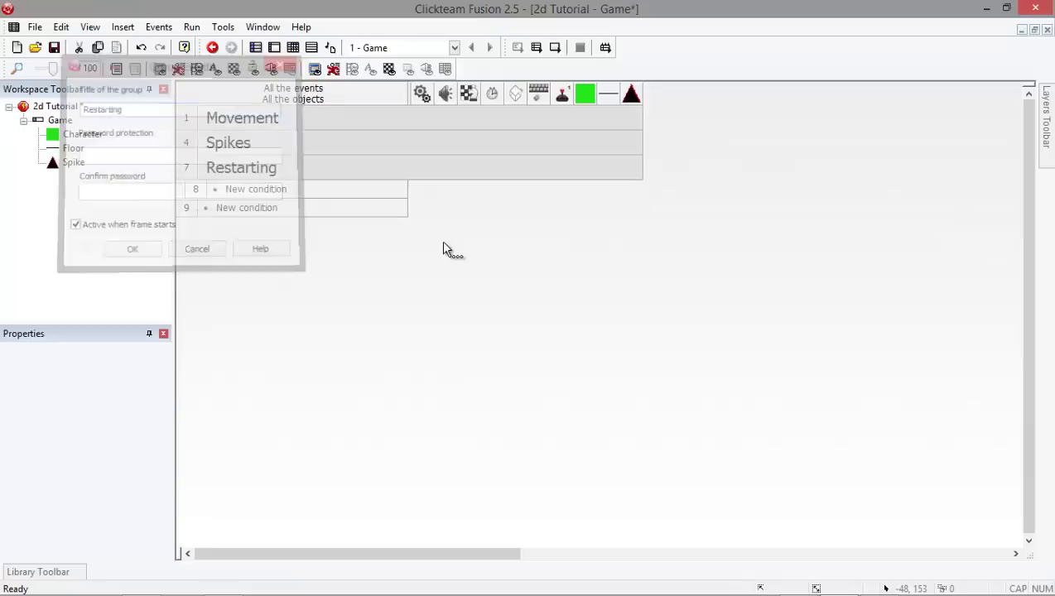
# Step: Add a keyboard condition to the Restarting group that triggers upon pressing the R key
pyautogui.doubleClick(273, 188)
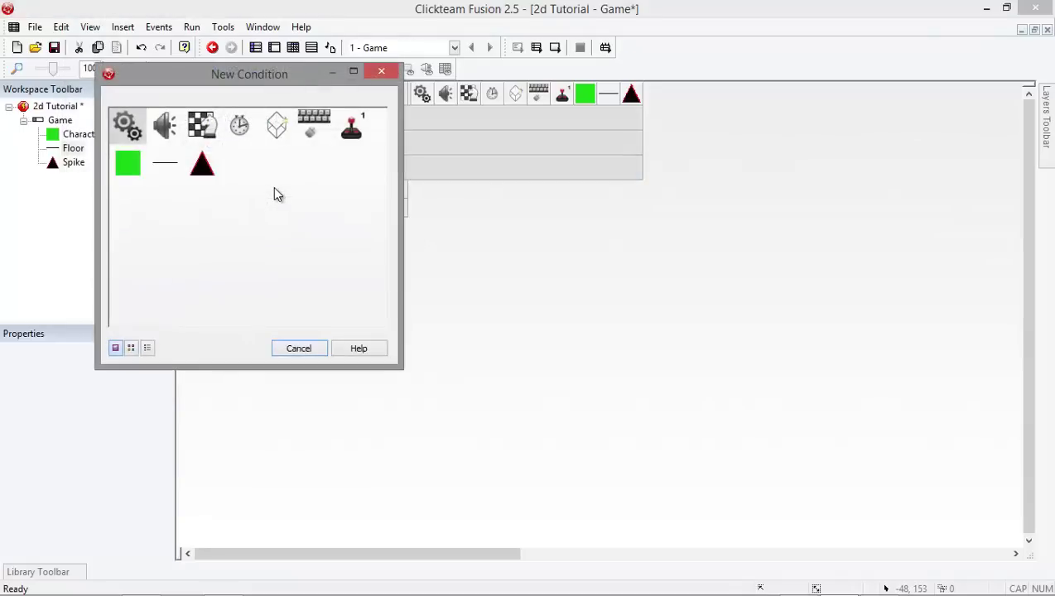
pyautogui.click(320, 143)
pyautogui.moveTo(377, 149)
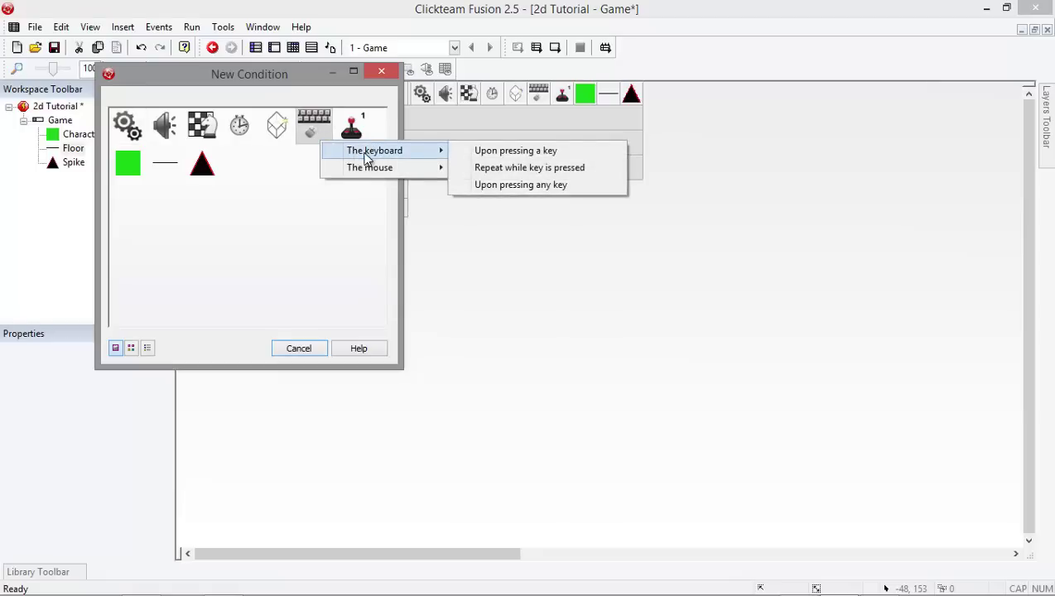
pyautogui.click(550, 153)
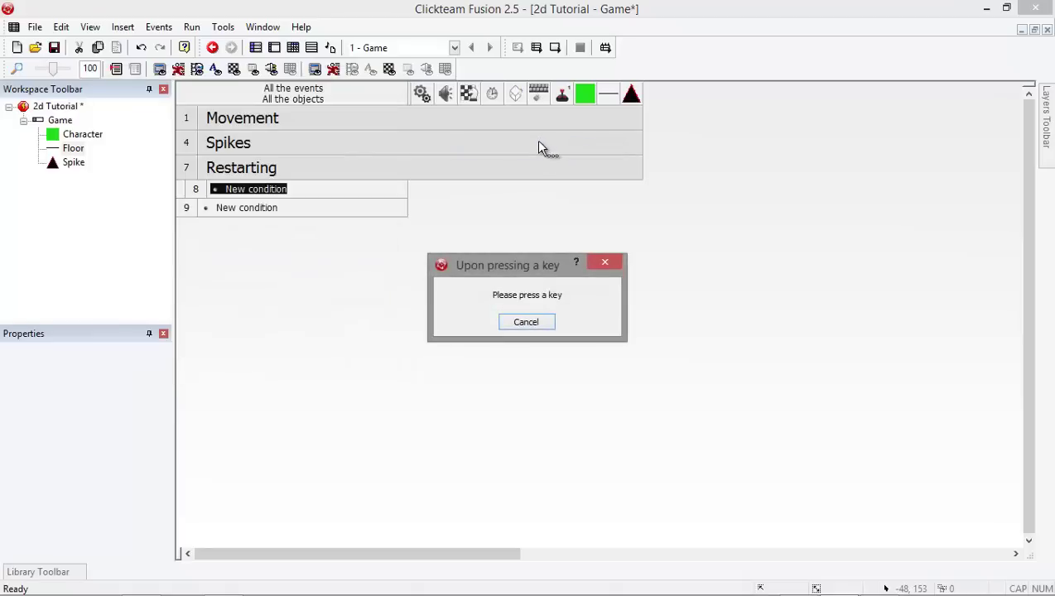
pyautogui.press('r')
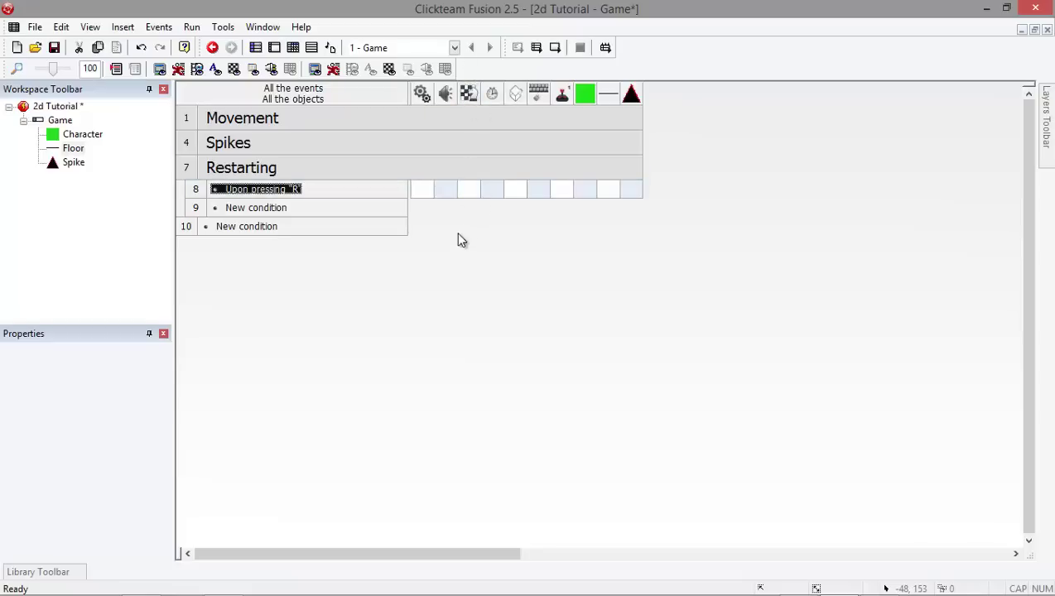
# Step: Make the R key event restart the application, and collapse the Restarting group
pyautogui.click(467, 193)
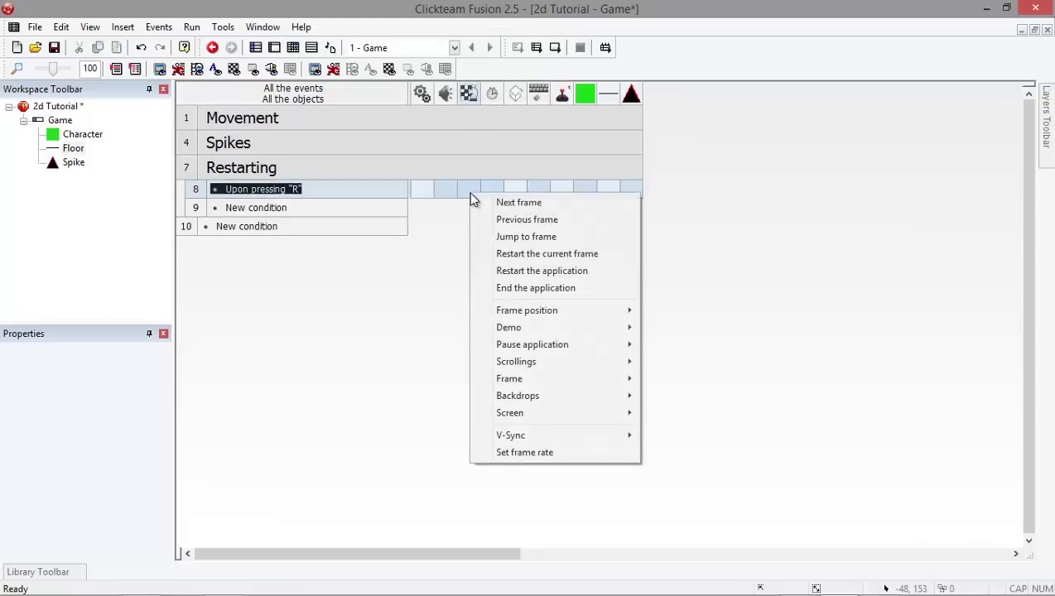
pyautogui.click(527, 273)
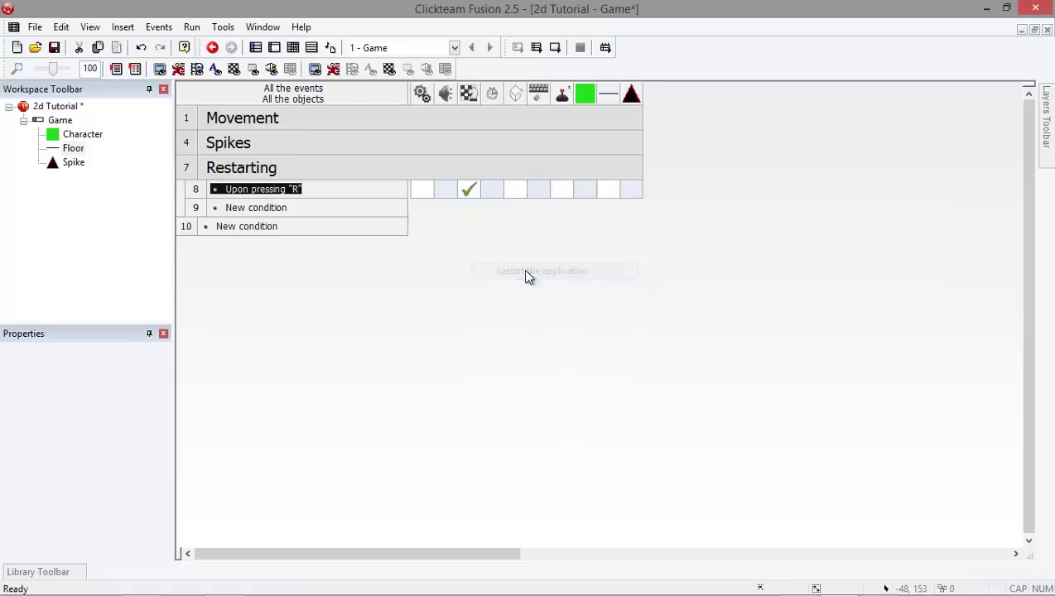
pyautogui.doubleClick(293, 172)
# Step: Run the application, move the Character into the Spike, test restarting with R and jumping, and close the game
pyautogui.click(195, 26)
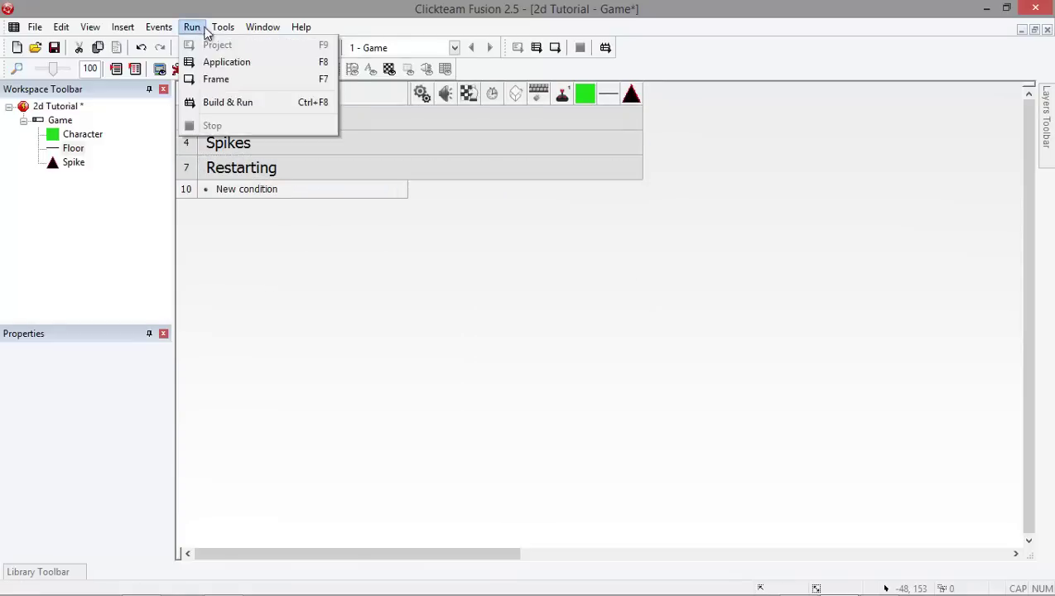
pyautogui.moveTo(217, 28)
pyautogui.click(215, 62)
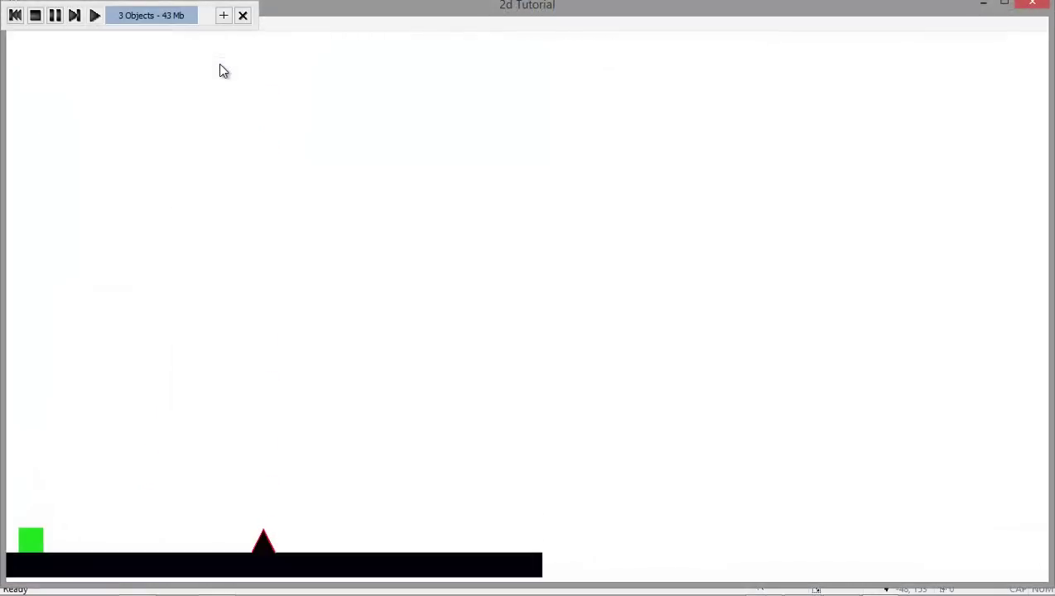
pyautogui.press('Right')
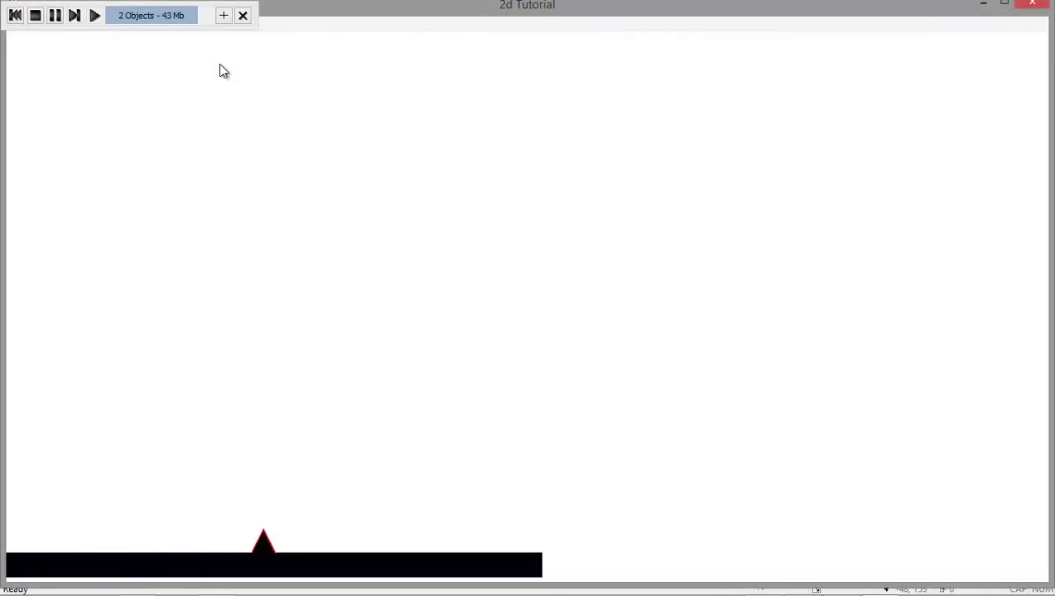
pyautogui.press('Right')
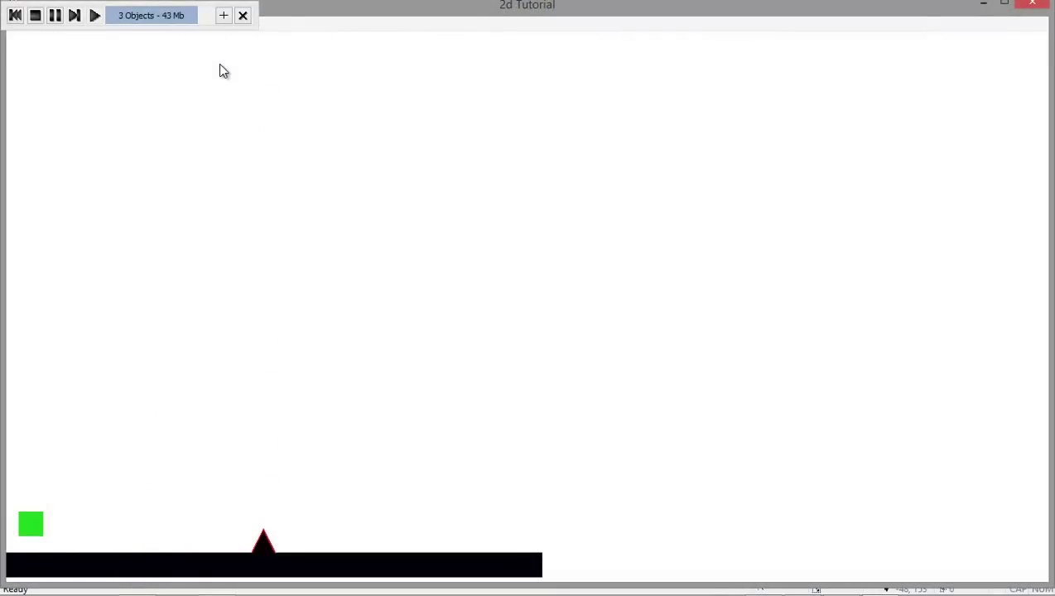
pyautogui.press('Right')
pyautogui.press('Up')
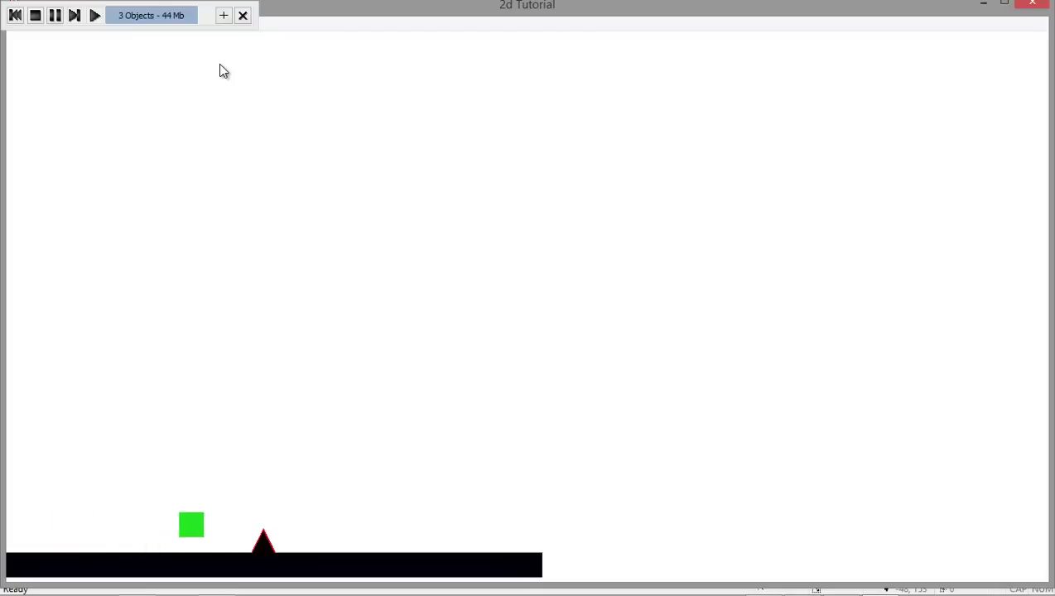
pyautogui.press('Left')
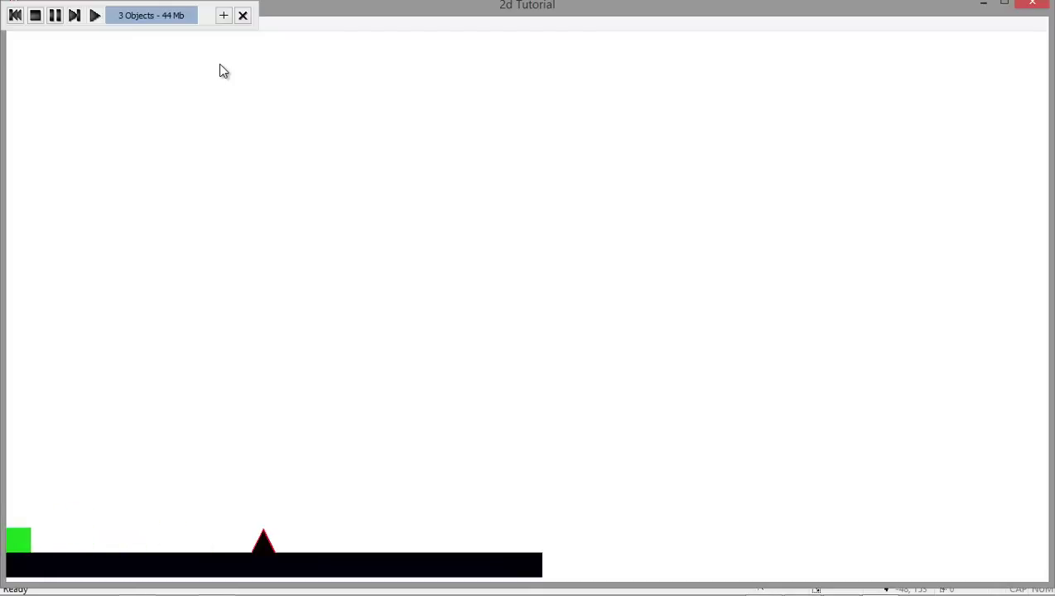
pyautogui.press('Right')
pyautogui.moveTo(1049, 1); pyautogui.dragTo(1042, 1)
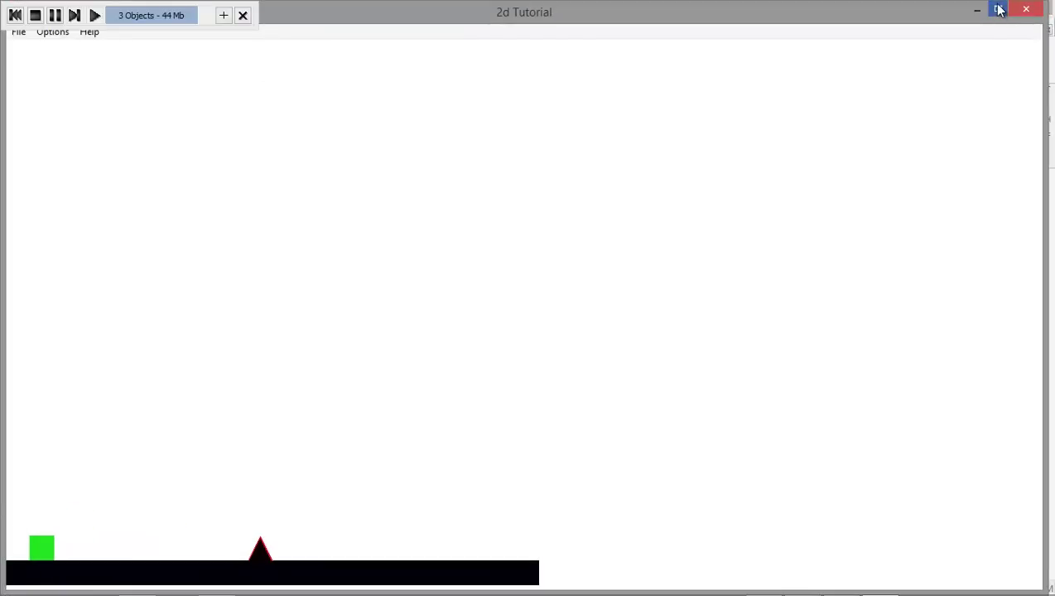
pyautogui.click(1013, 8)
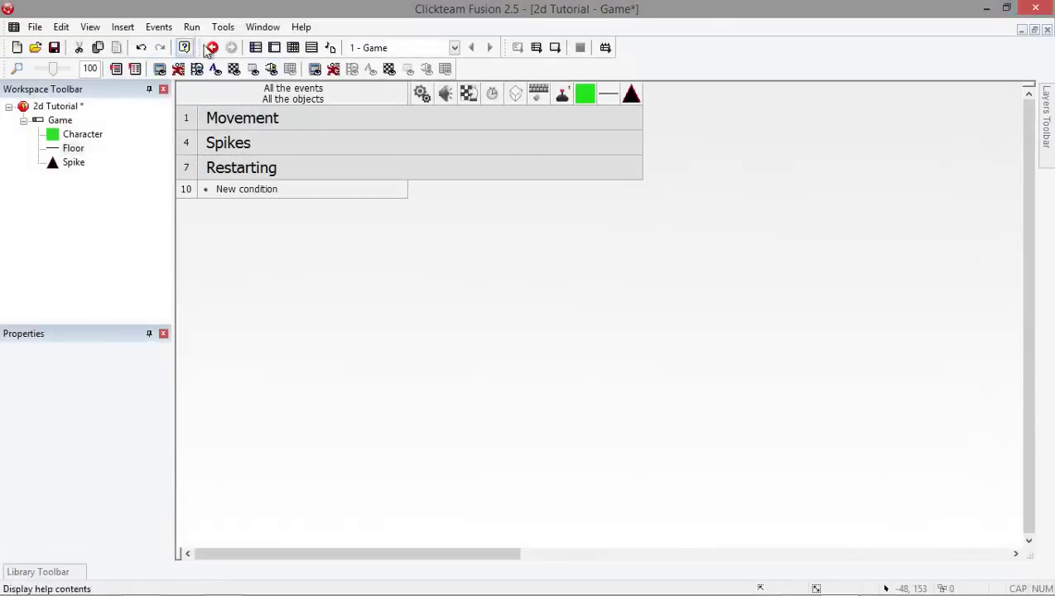
# Step: In the frame editor, set the Character's platform movement jump strength to 60 and gravity to 20
pyautogui.click(278, 48)
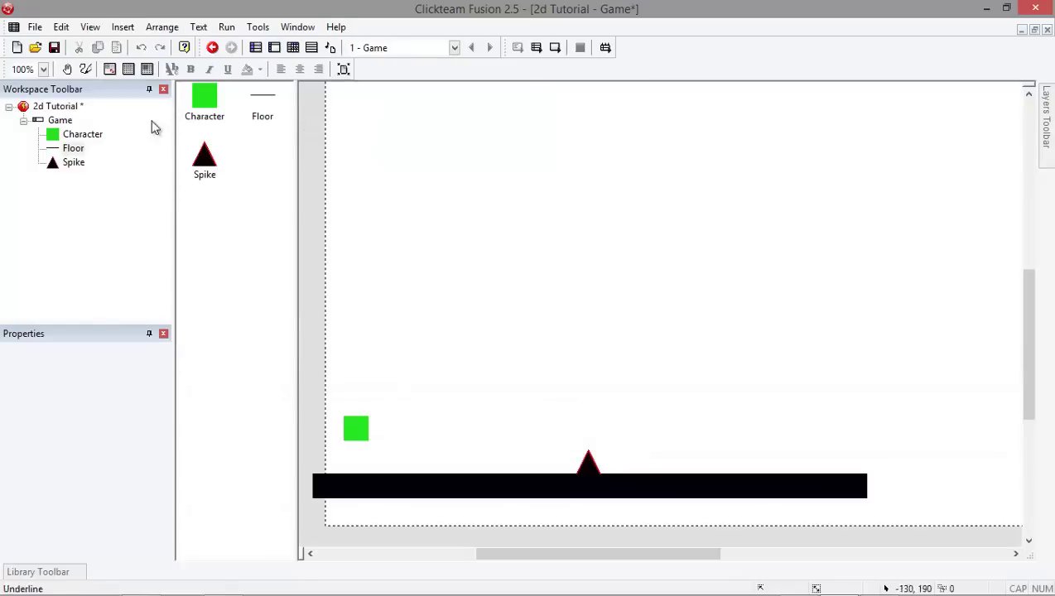
pyautogui.click(362, 430)
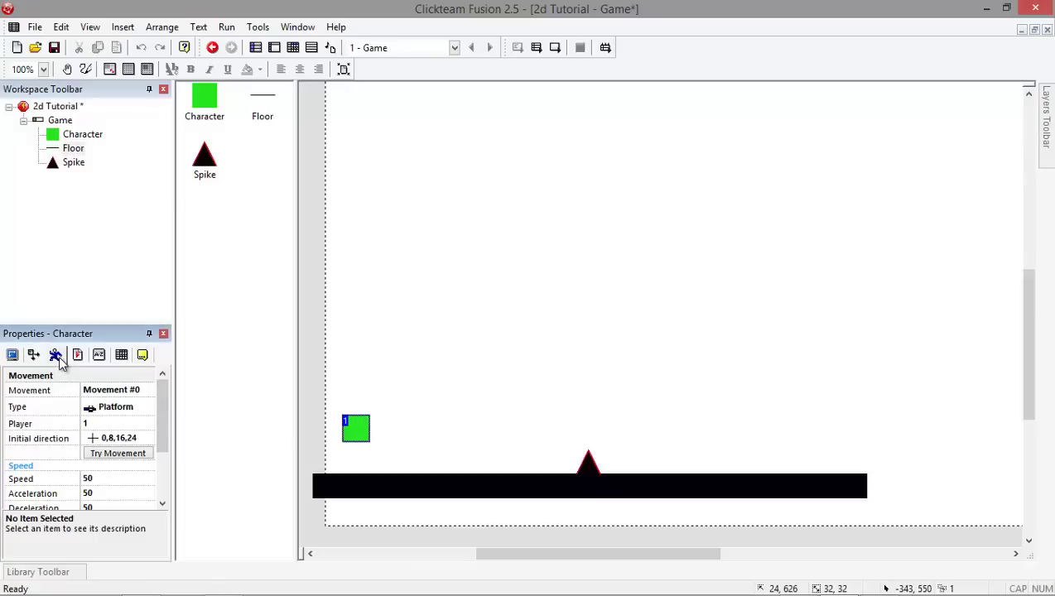
pyautogui.scroll(-3, 97, 453)
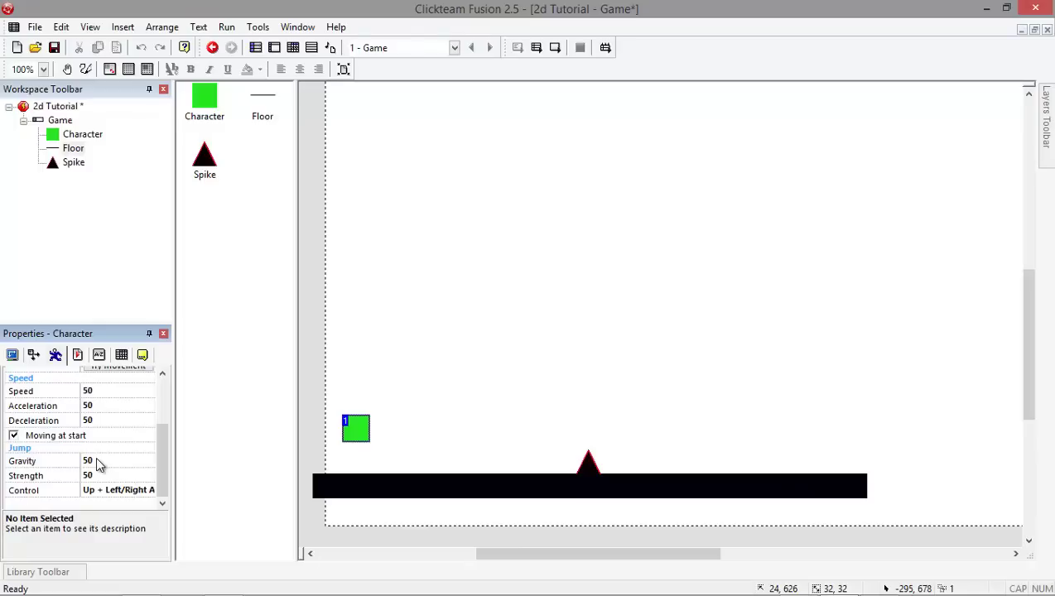
pyautogui.click(102, 478)
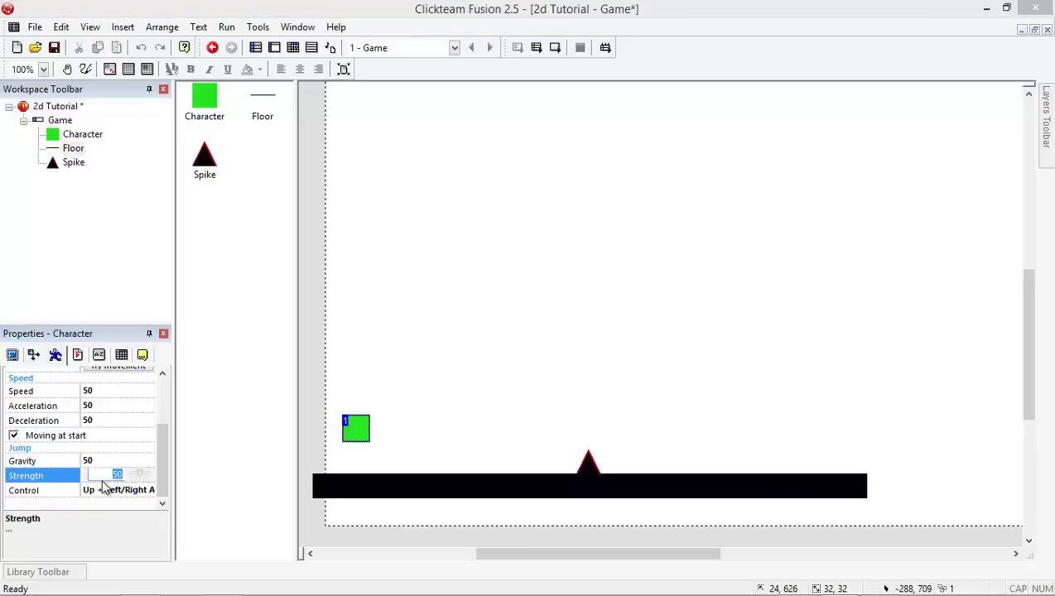
pyautogui.click(94, 460)
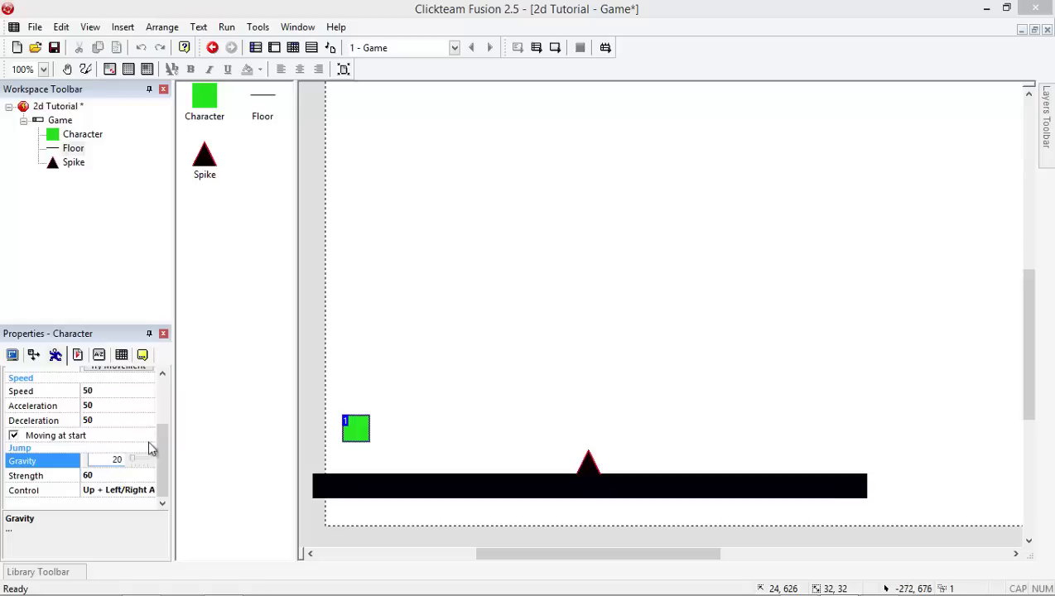
pyautogui.click(212, 426)
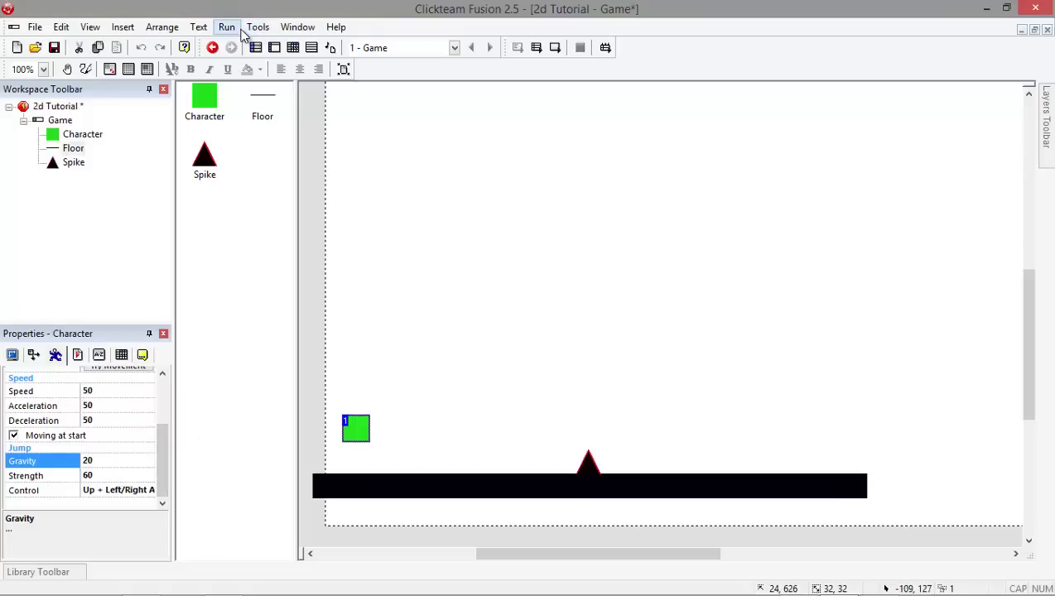
# Step: Run the application, test the Character's new jump by hopping back and forth over the Spike, and close the game
pyautogui.click(249, 28)
pyautogui.click(243, 65)
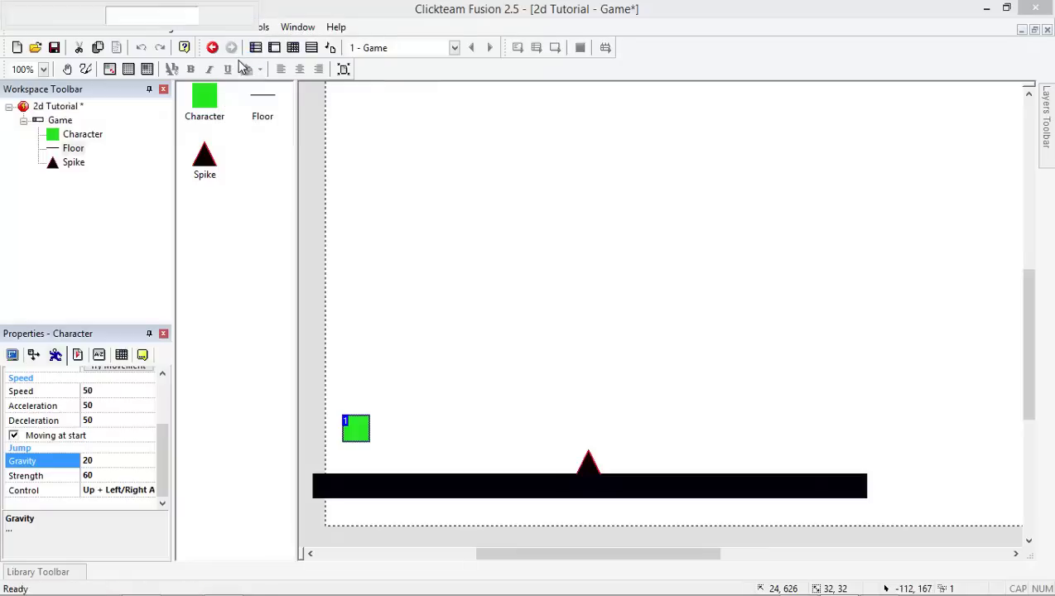
pyautogui.press('Right')
pyautogui.press('Up')
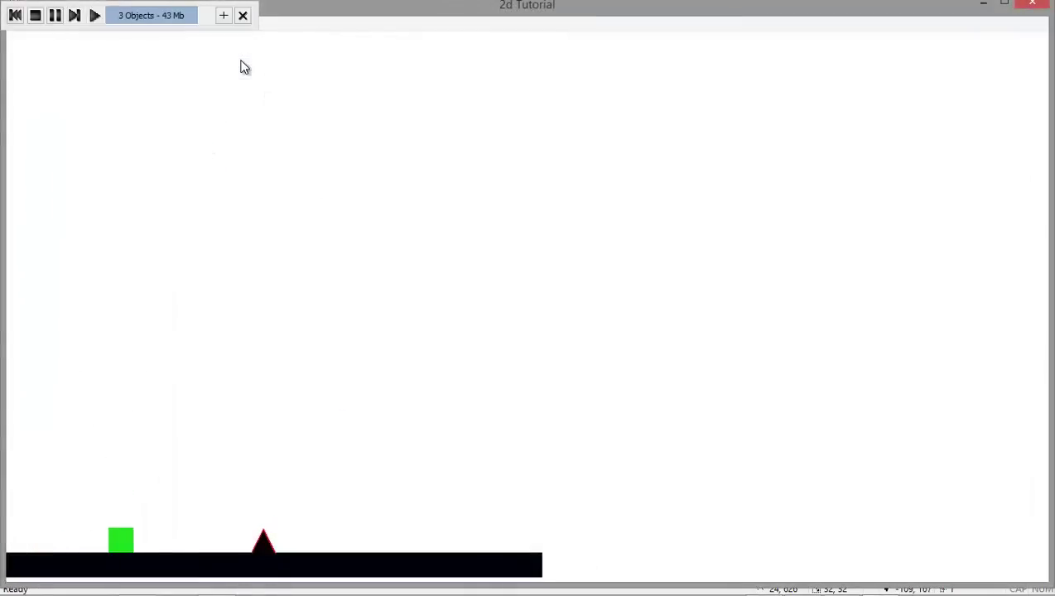
pyautogui.press('Right')
pyautogui.press('Up')
pyautogui.press('Left')
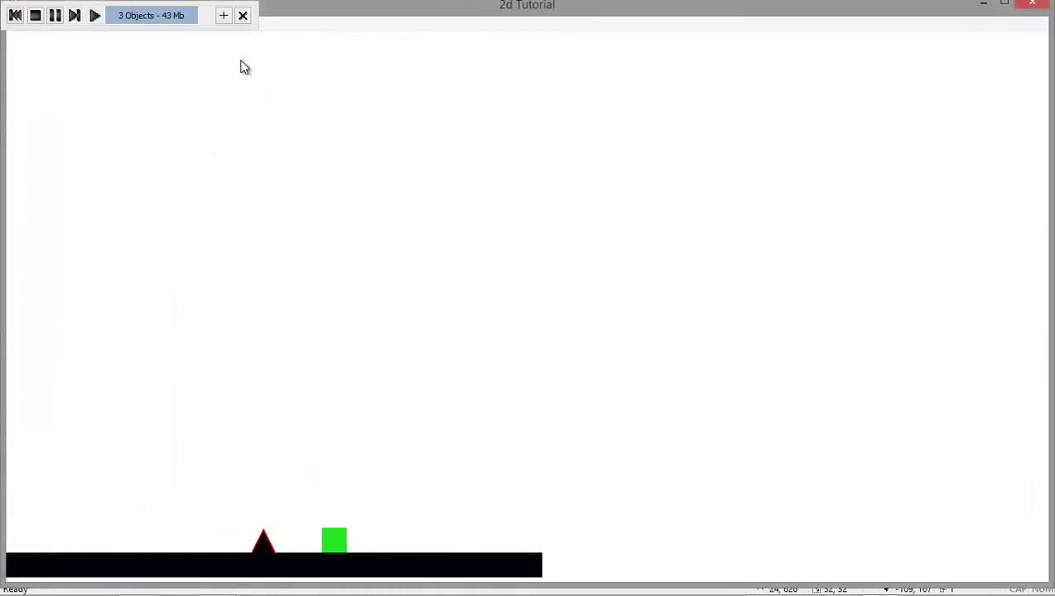
pyautogui.press('Up')
pyautogui.press('Right')
pyautogui.press('Up')
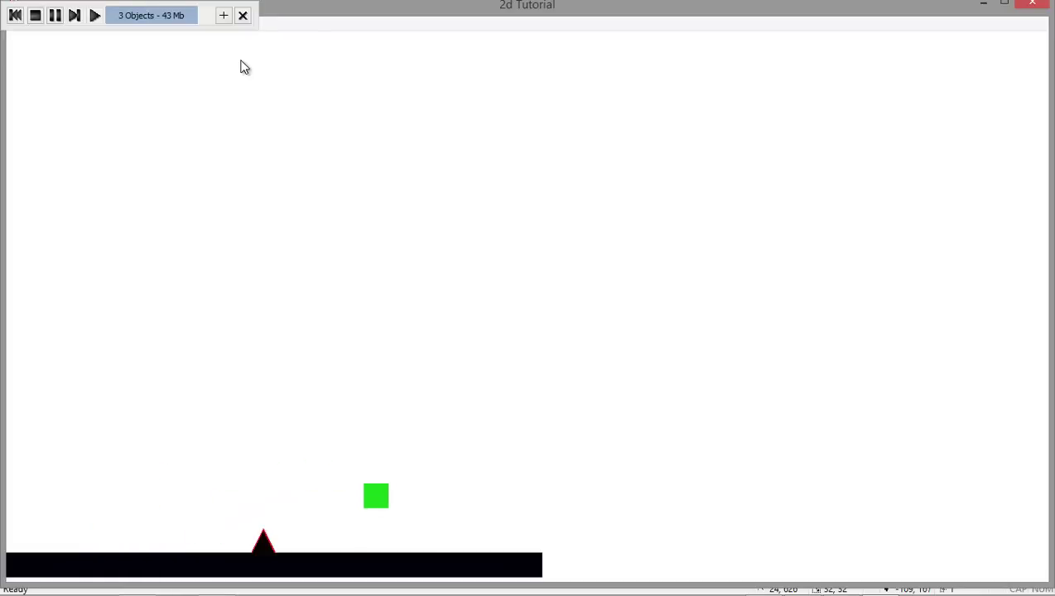
pyautogui.press('Left')
pyautogui.press('Up')
pyautogui.press('Right')
pyautogui.press('Left')
pyautogui.press('Up')
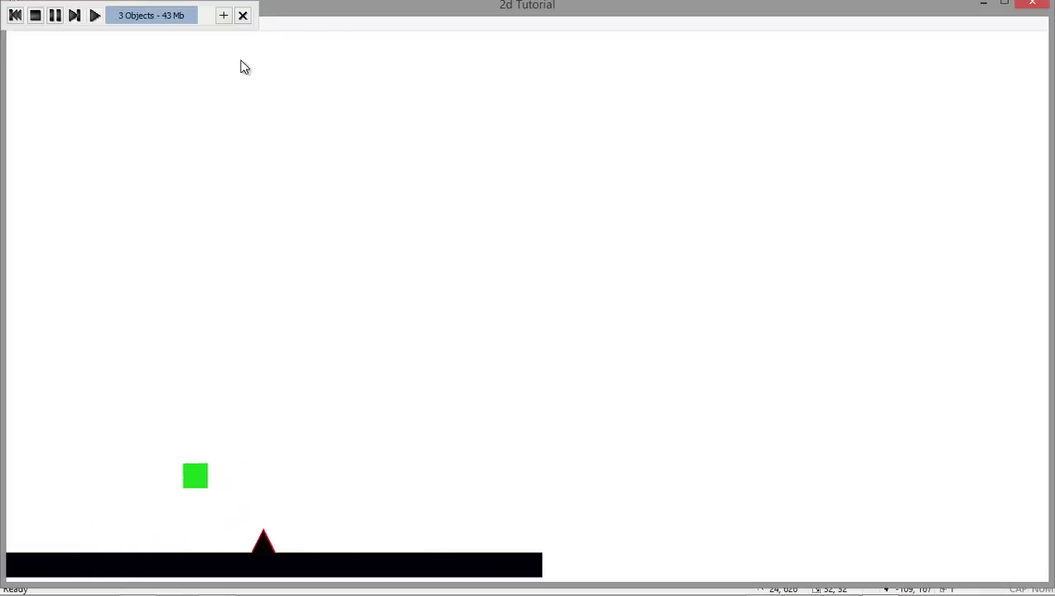
pyautogui.press('Right')
pyautogui.press('Up')
pyautogui.press('Left')
pyautogui.press('Right')
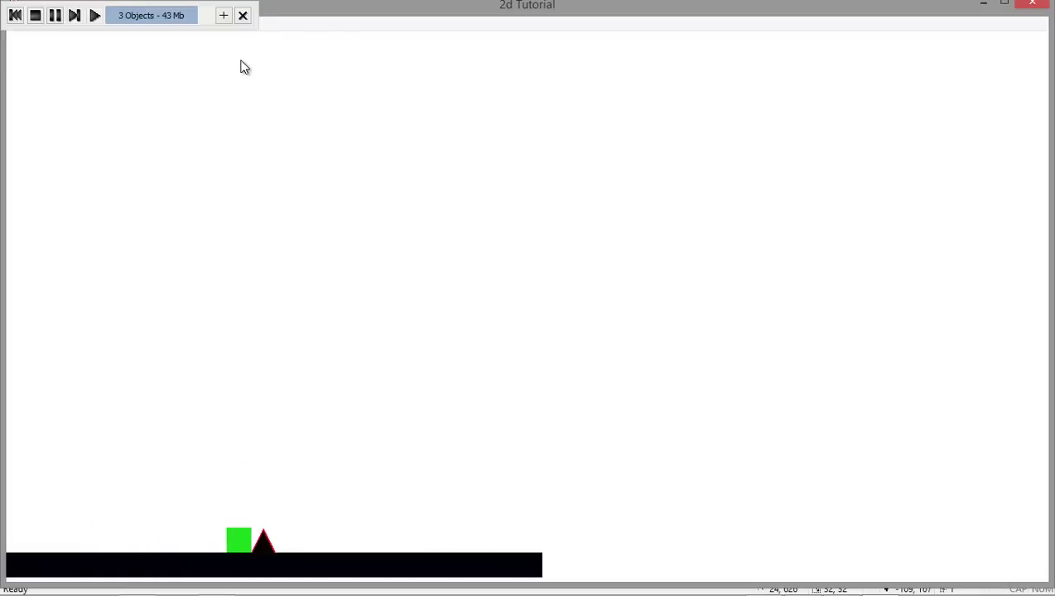
pyautogui.press('Left')
pyautogui.press('Up')
pyautogui.press('Right')
pyautogui.press('Left')
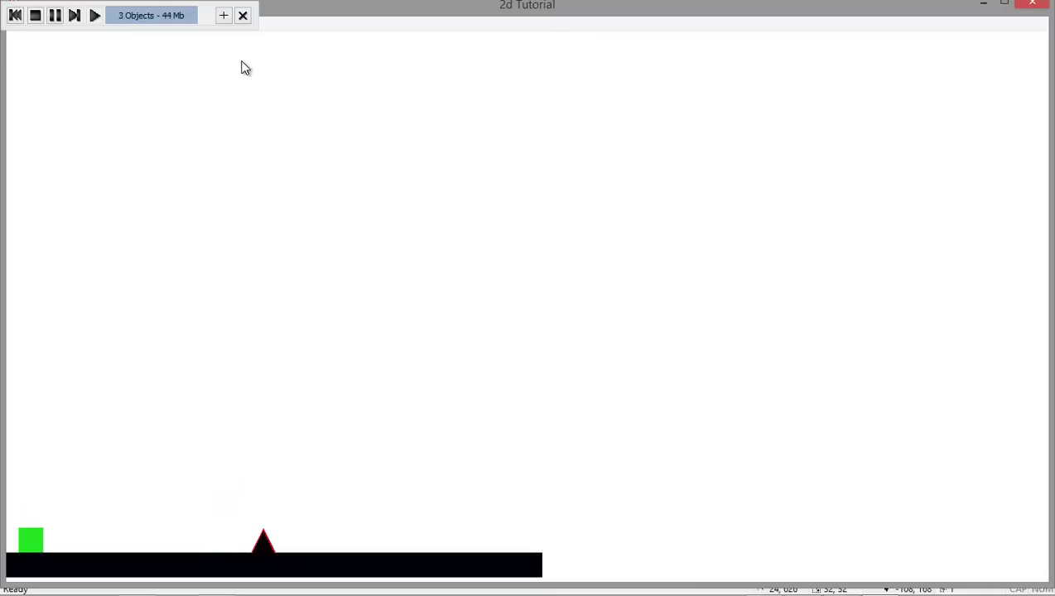
pyautogui.click(1024, 8)
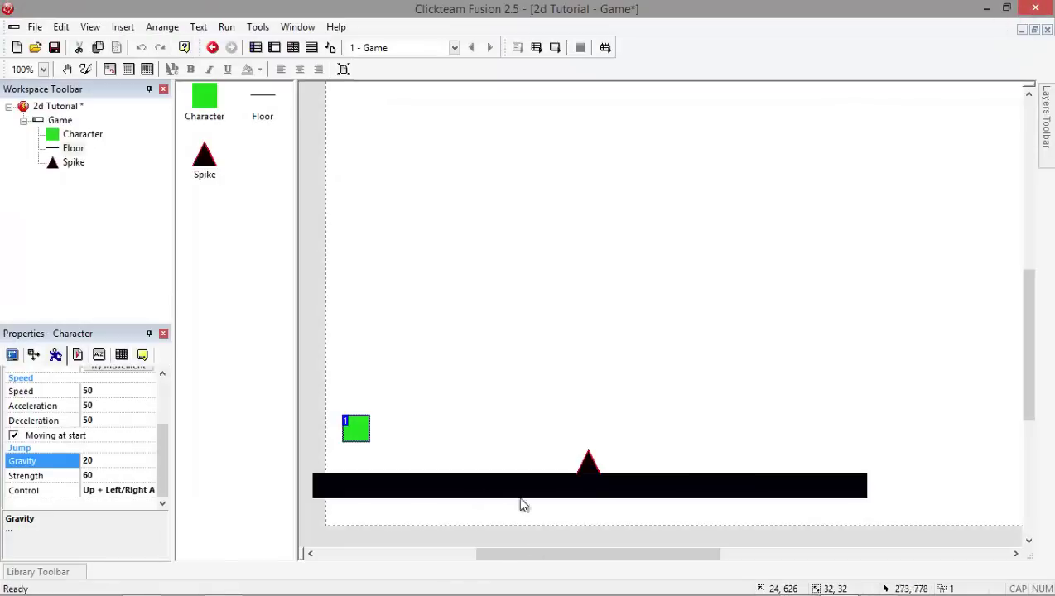
# Step: Duplicate the Floor by copy and paste, placing the copy well above the original floor
pyautogui.moveTo(494, 555); pyautogui.dragTo(537, 560)
pyautogui.click(613, 490)
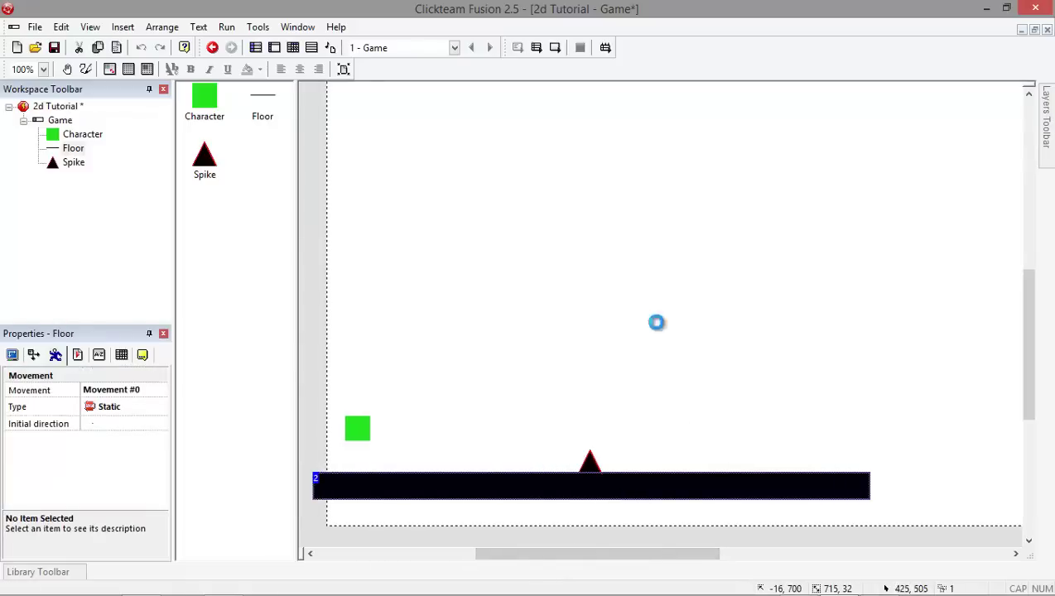
pyautogui.hotkey('ctrl', 'v')
pyautogui.moveTo(692, 335); pyautogui.dragTo(540, 227)
# Step: Copy the original Floor again and paste a second copy just above its far end, at about 510, 592
pyautogui.click(480, 492)
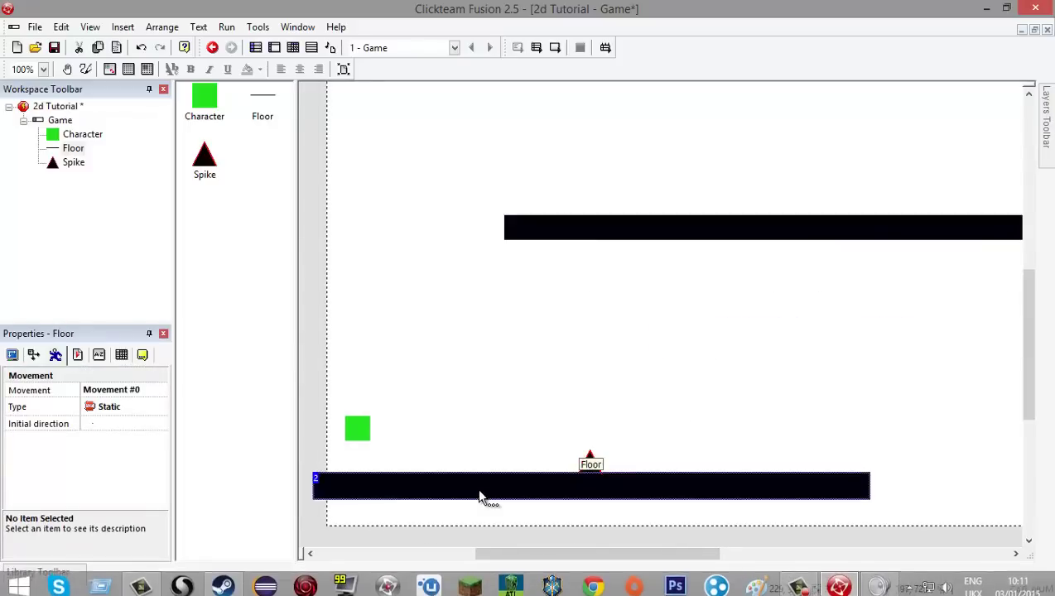
pyautogui.rightClick(480, 496)
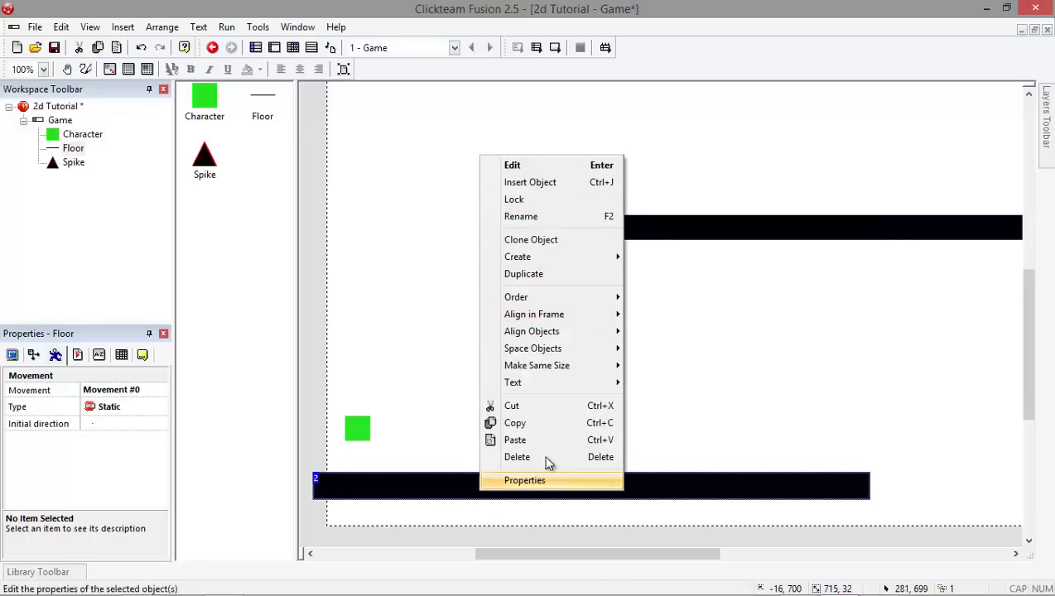
pyautogui.click(536, 422)
pyautogui.rightClick(620, 343)
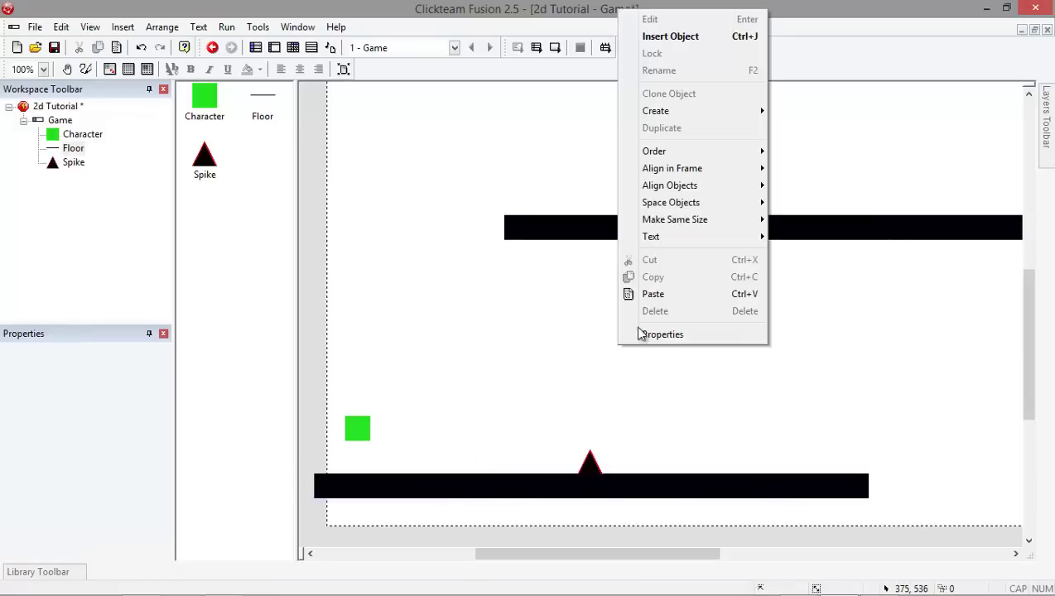
pyautogui.click(654, 294)
pyautogui.click(723, 394)
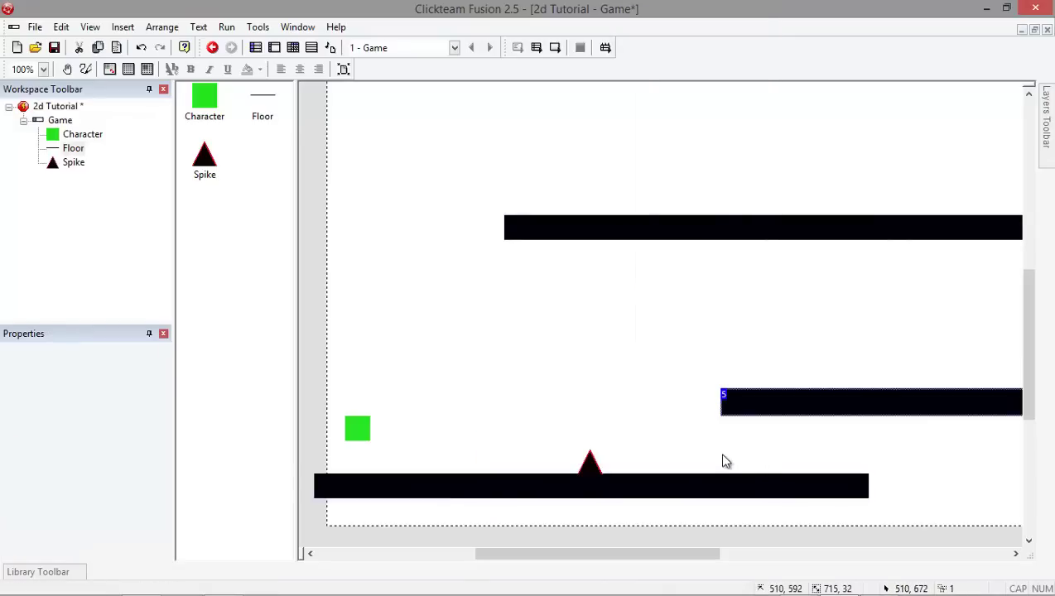
# Step: Move the two Floor copies in line with the original to extend the ground, at about X 467 and X 1009, with Y 700
pyautogui.moveTo(659, 562); pyautogui.dragTo(687, 558)
pyautogui.click(745, 417)
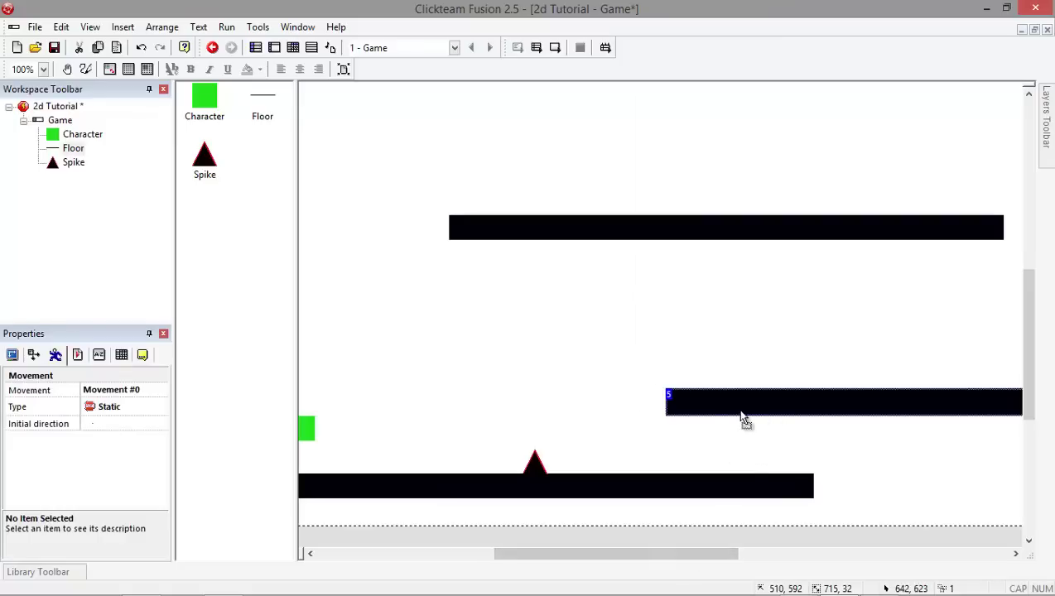
pyautogui.moveTo(718, 414); pyautogui.dragTo(739, 500)
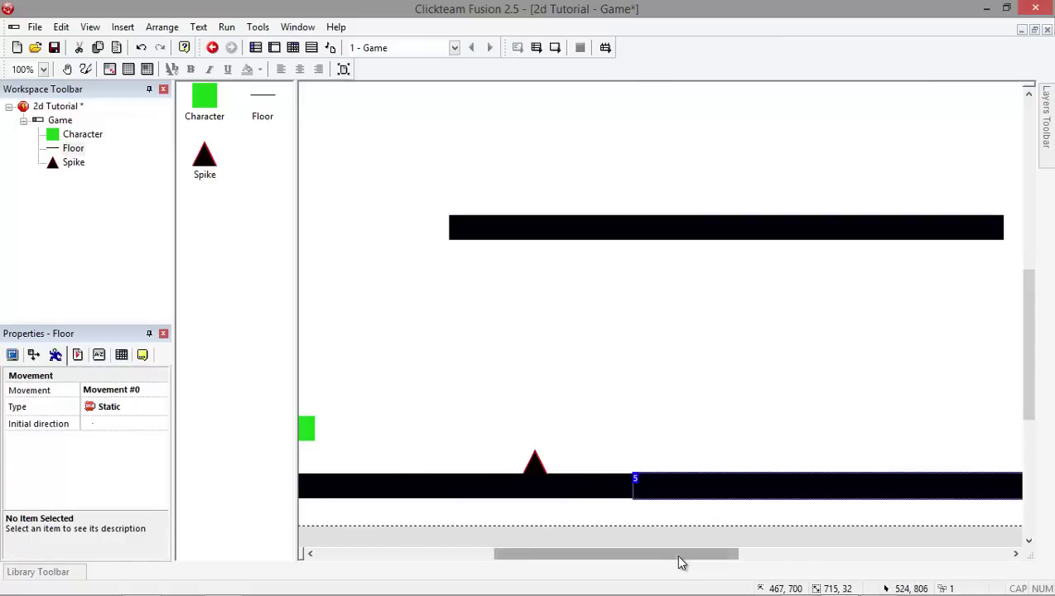
pyautogui.moveTo(680, 555); pyautogui.dragTo(895, 554)
pyautogui.moveTo(325, 233); pyautogui.dragTo(931, 497)
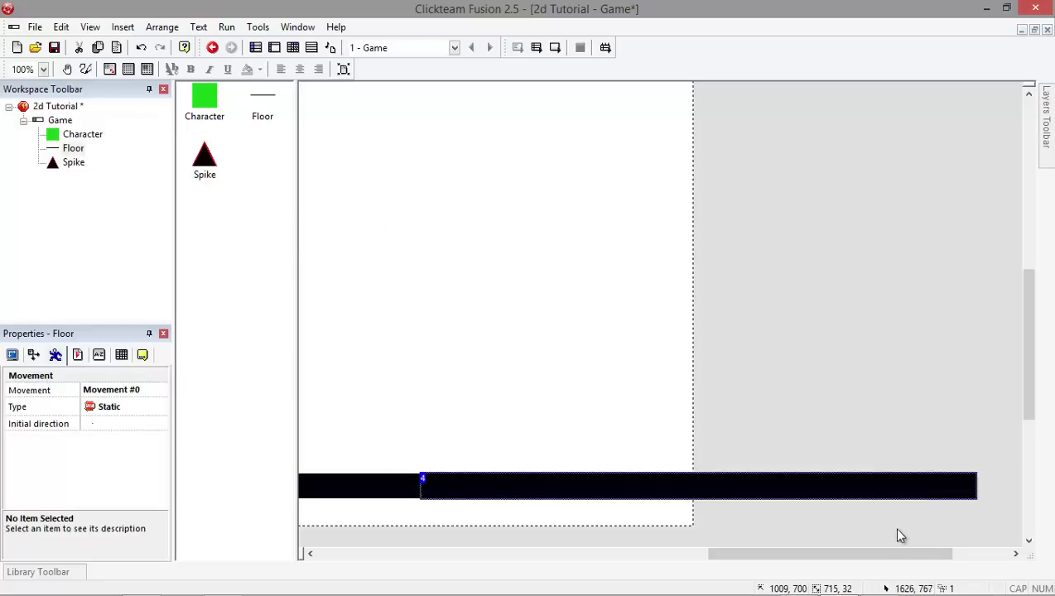
# Step: Clone the first Floor section under the Character with 2 rows, 1 column and zero spacing
pyautogui.moveTo(800, 560); pyautogui.dragTo(549, 533)
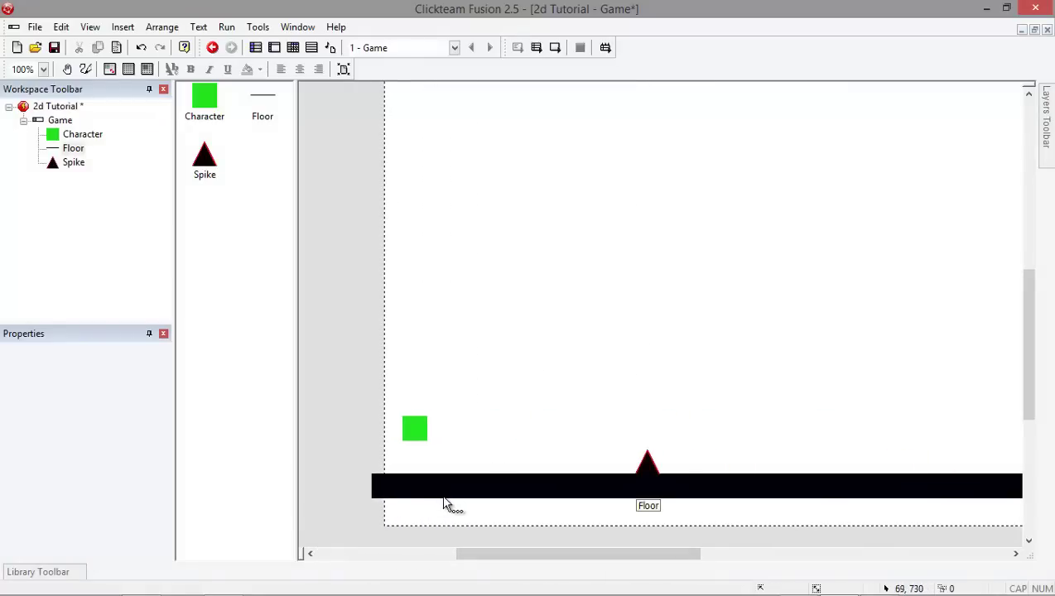
pyautogui.click(464, 497)
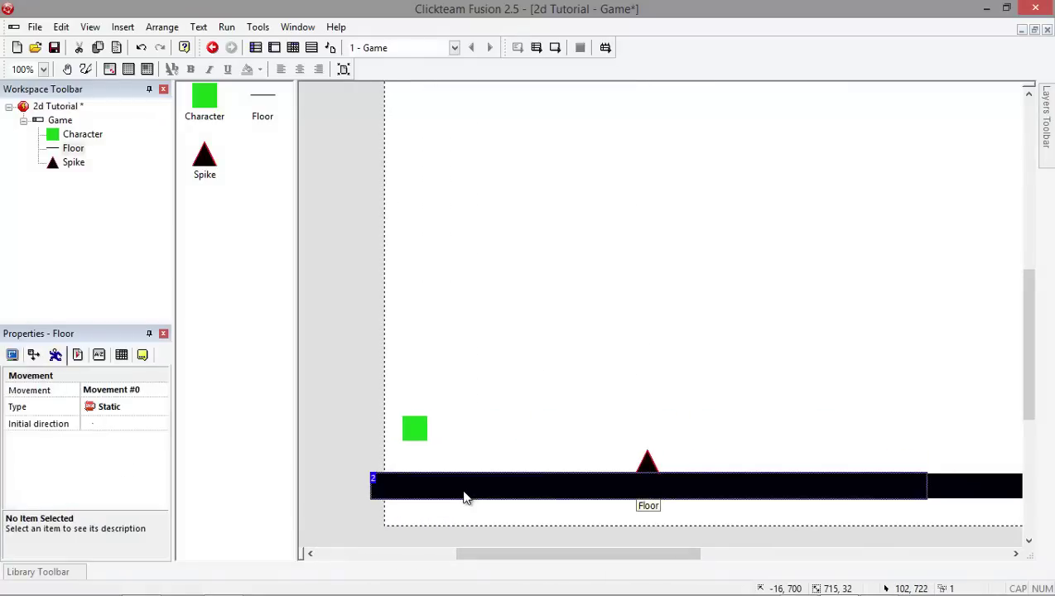
pyautogui.rightClick(464, 498)
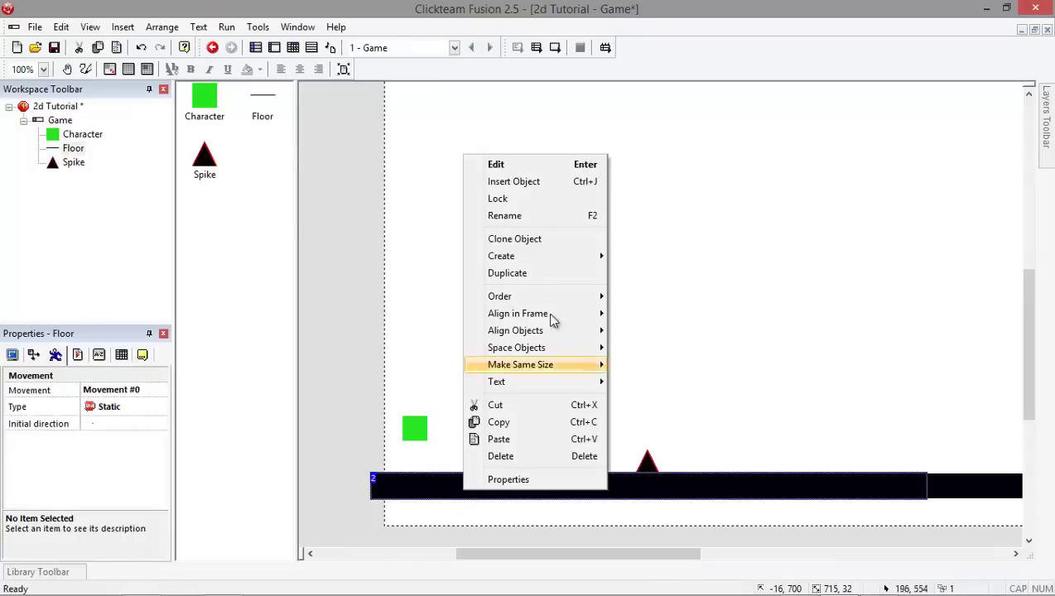
pyautogui.click(530, 244)
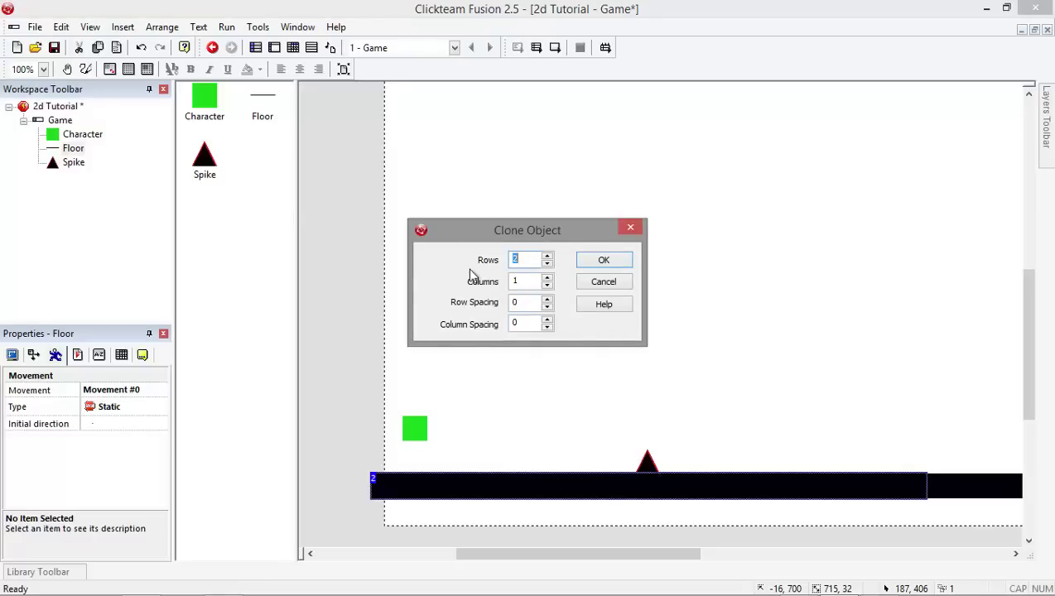
pyautogui.click(604, 260)
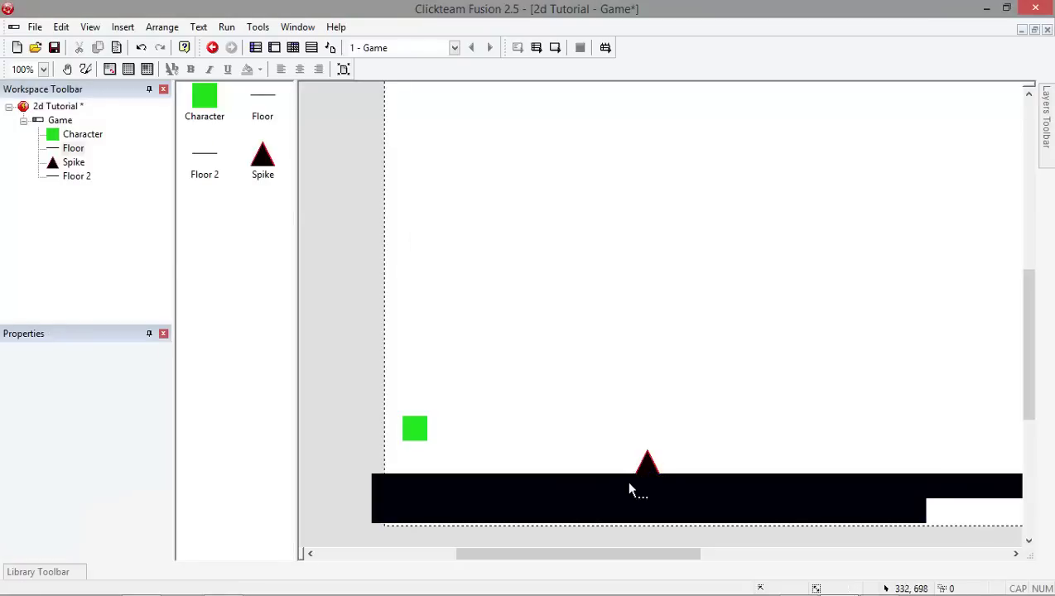
# Step: Move Floor 2 above the ground and shrink it to an 85 × 32 platform past the Spike, at about 583, 627
pyautogui.moveTo(572, 517); pyautogui.dragTo(686, 354)
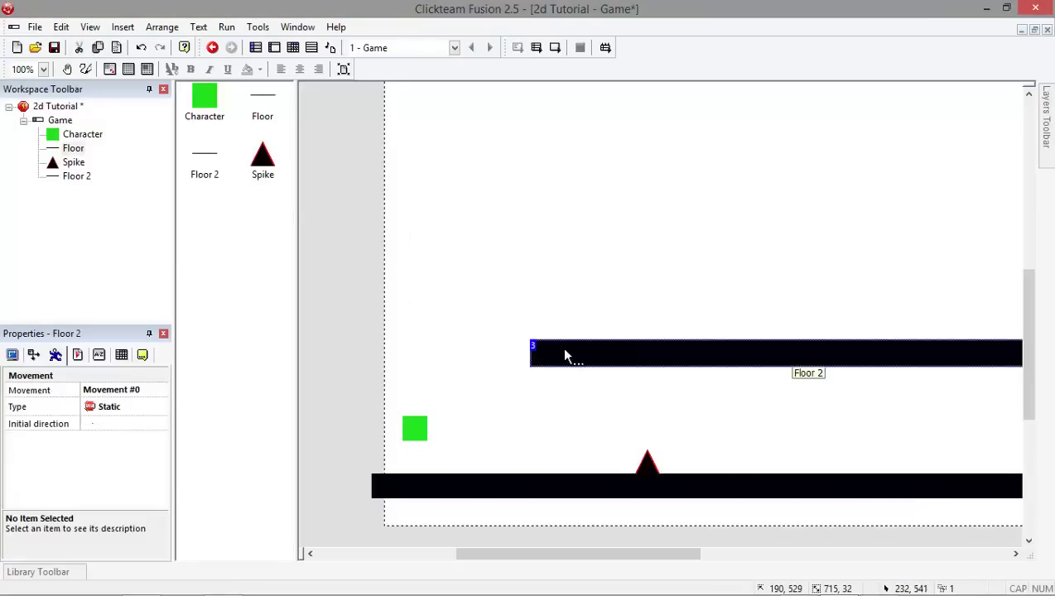
pyautogui.click(560, 358)
pyautogui.moveTo(527, 355); pyautogui.dragTo(835, 430)
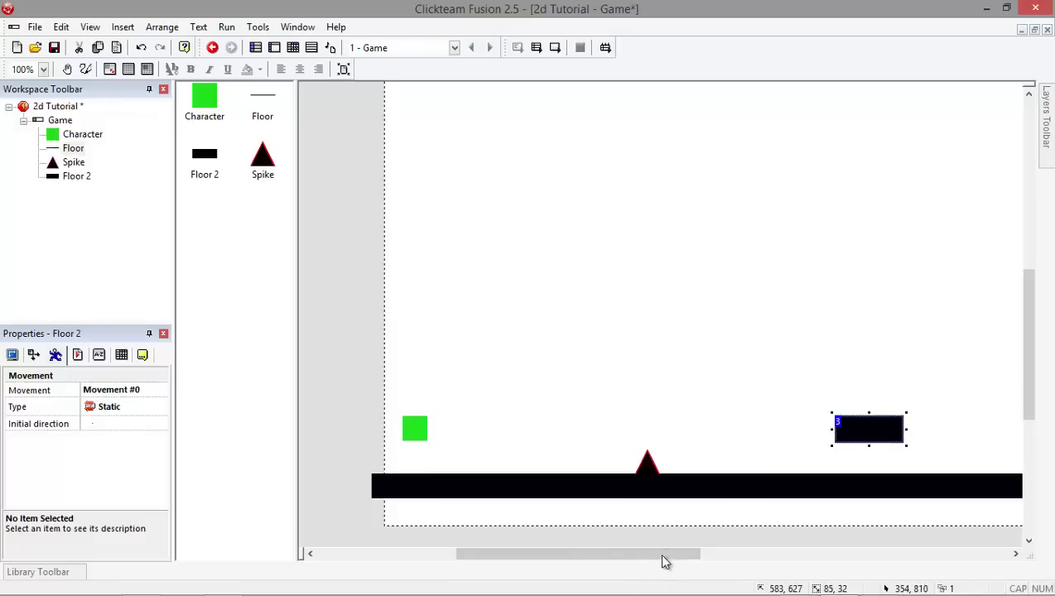
# Step: Copy the short Floor 2 platform and paste a copy beyond and above it, at about 748, 555
pyautogui.moveTo(662, 556); pyautogui.dragTo(764, 556)
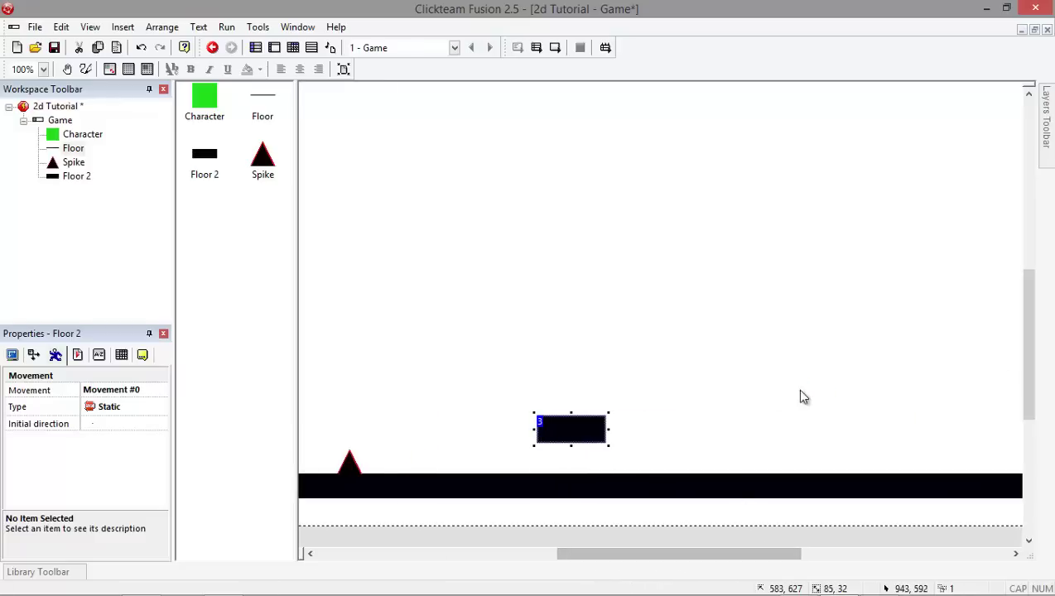
pyautogui.hotkey('ctrl', 'c')
pyautogui.hotkey('ctrl', 'v')
pyautogui.click(707, 370)
pyautogui.moveTo(748, 396); pyautogui.dragTo(707, 386)
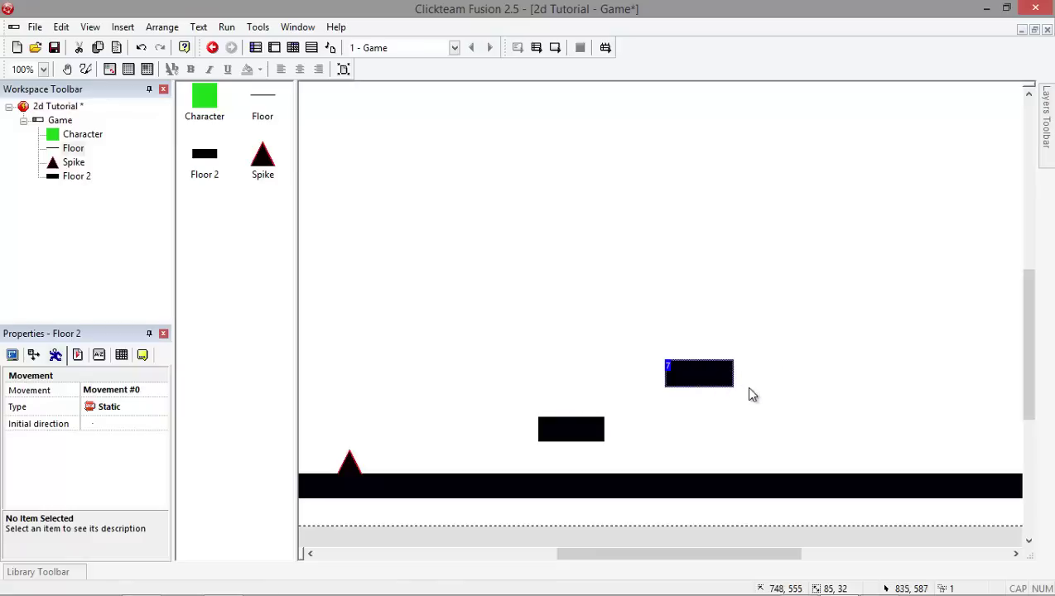
# Step: Paste two more Floor 2 platforms, each farther along and higher than the last, to continue the rising staircase
pyautogui.hotkey('ctrl', 'v')
pyautogui.click(817, 321)
pyautogui.moveTo(824, 331); pyautogui.dragTo(806, 326)
pyautogui.hotkey('ctrl', 'v')
pyautogui.click(895, 281)
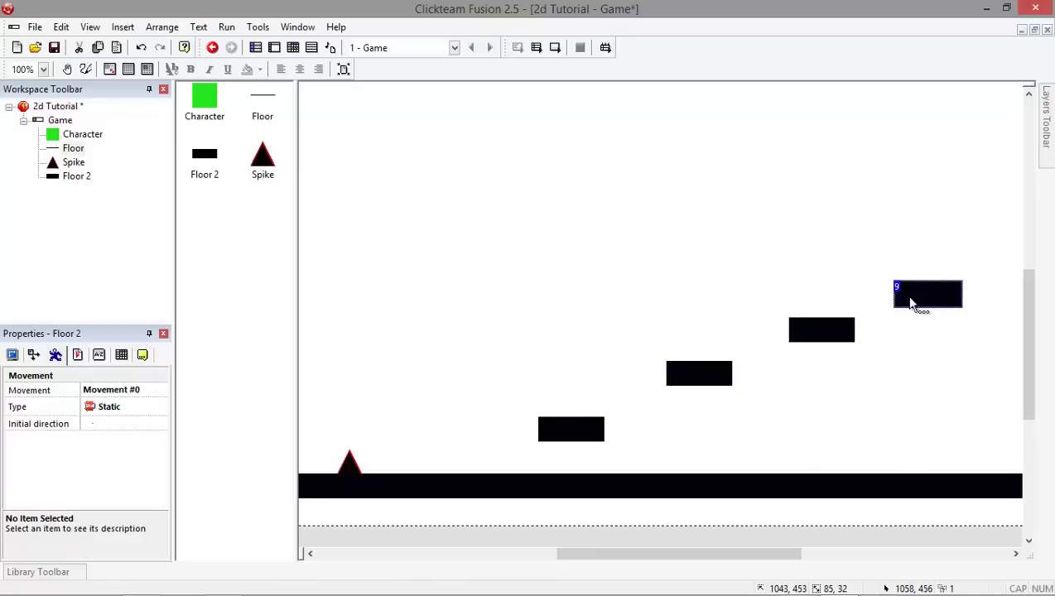
pyautogui.moveTo(913, 302)
pyautogui.mouseDown()
pyautogui.moveTo(926, 287)
pyautogui.moveTo(910, 286)
pyautogui.mouseUp()
pyautogui.click(828, 430)
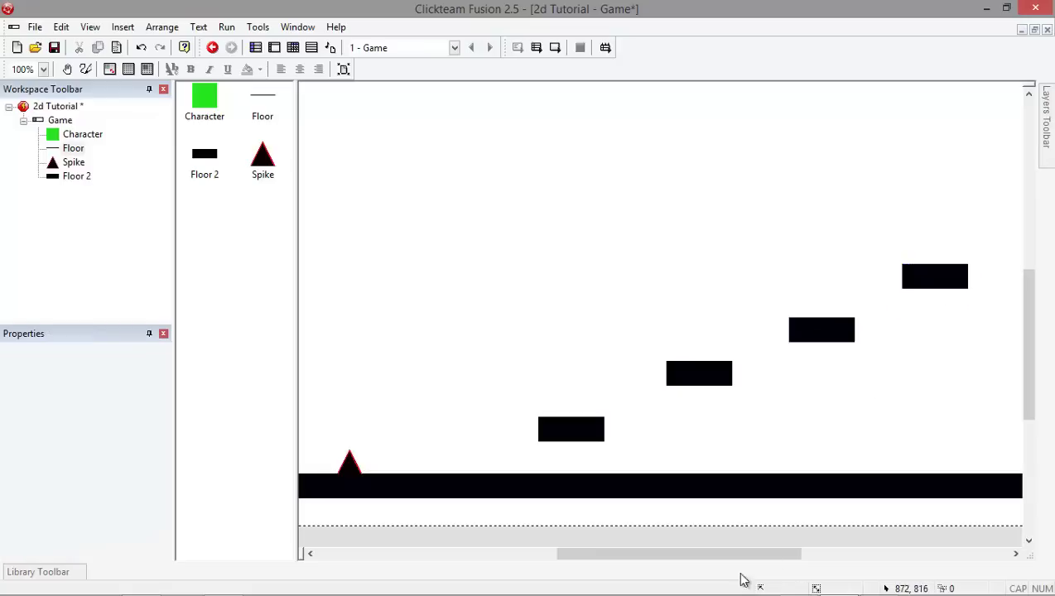
pyautogui.moveTo(676, 560); pyautogui.dragTo(584, 568)
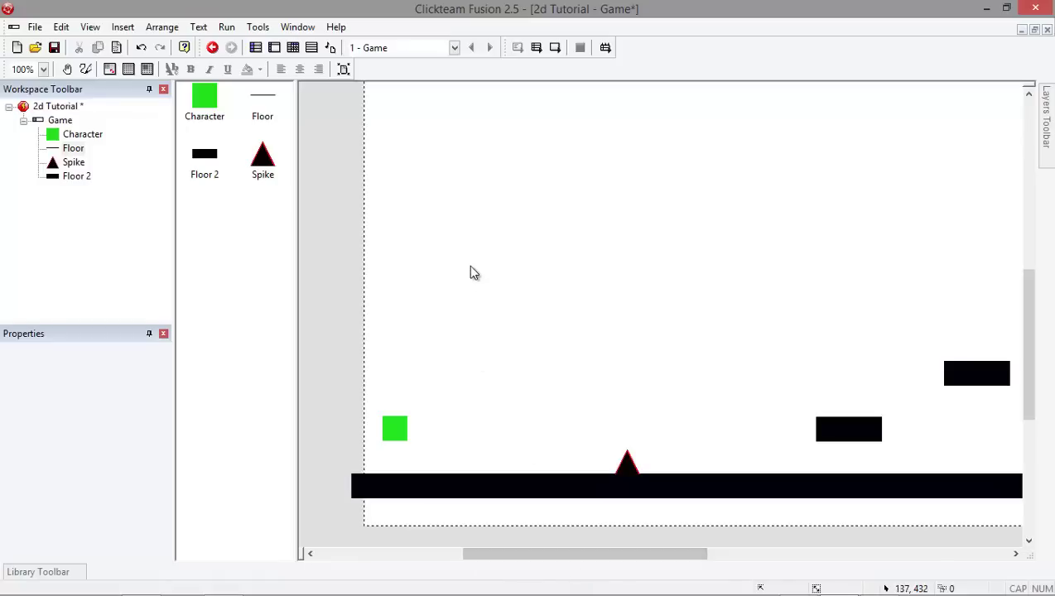
pyautogui.doubleClick(583, 307)
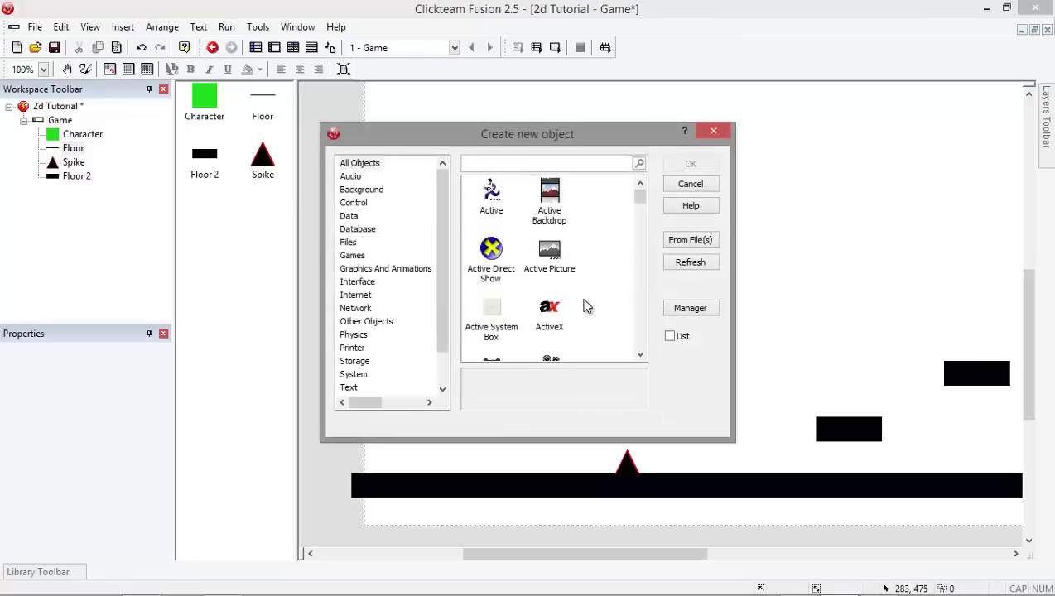
pyautogui.click(713, 130)
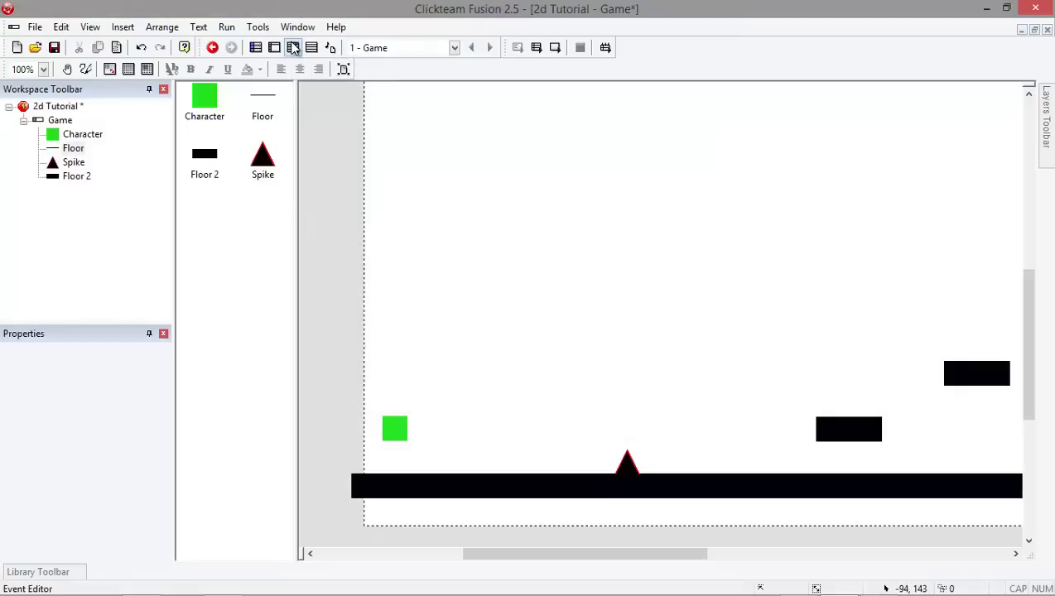
# Step: Duplicate the Character and Floor collision event within the Movement group of the Event Editor
pyautogui.click(294, 47)
pyautogui.click(272, 115)
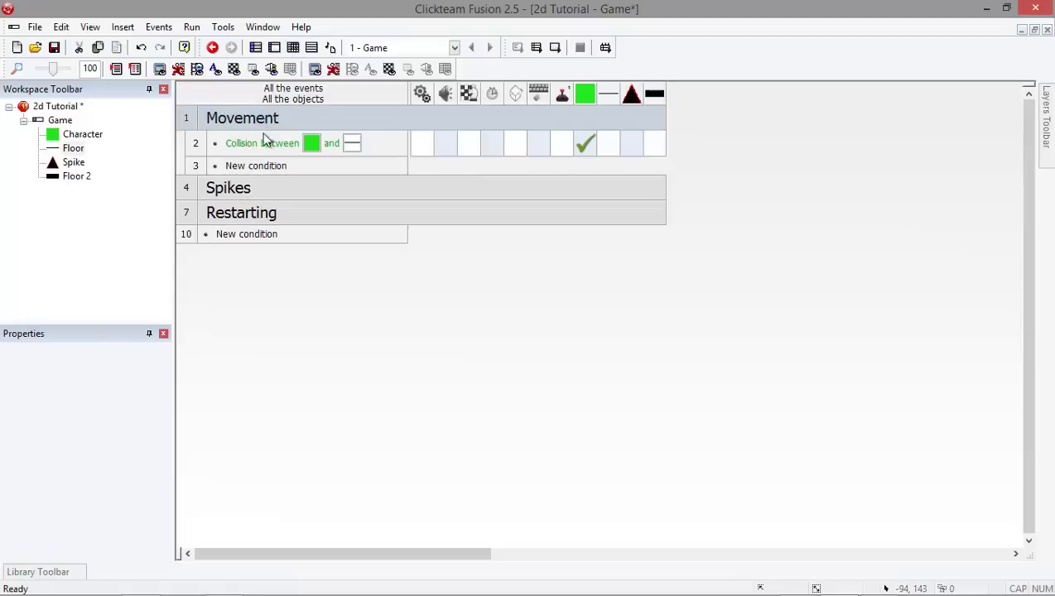
pyautogui.click(248, 143)
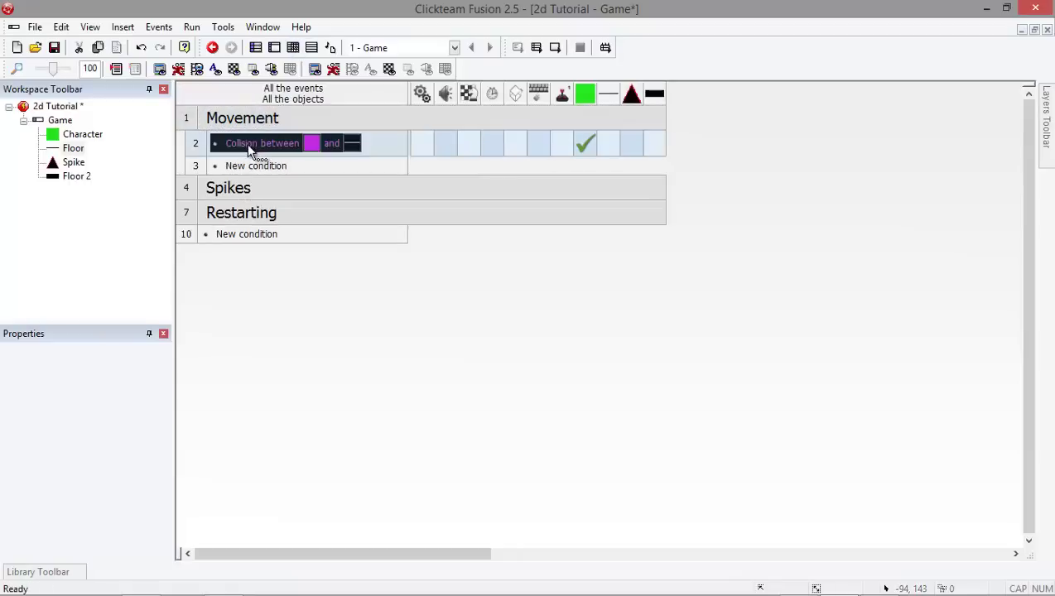
pyautogui.keyDown('ctrl'); pyautogui.moveTo(247, 143); pyautogui.dragTo(246, 166); pyautogui.keyUp('ctrl')
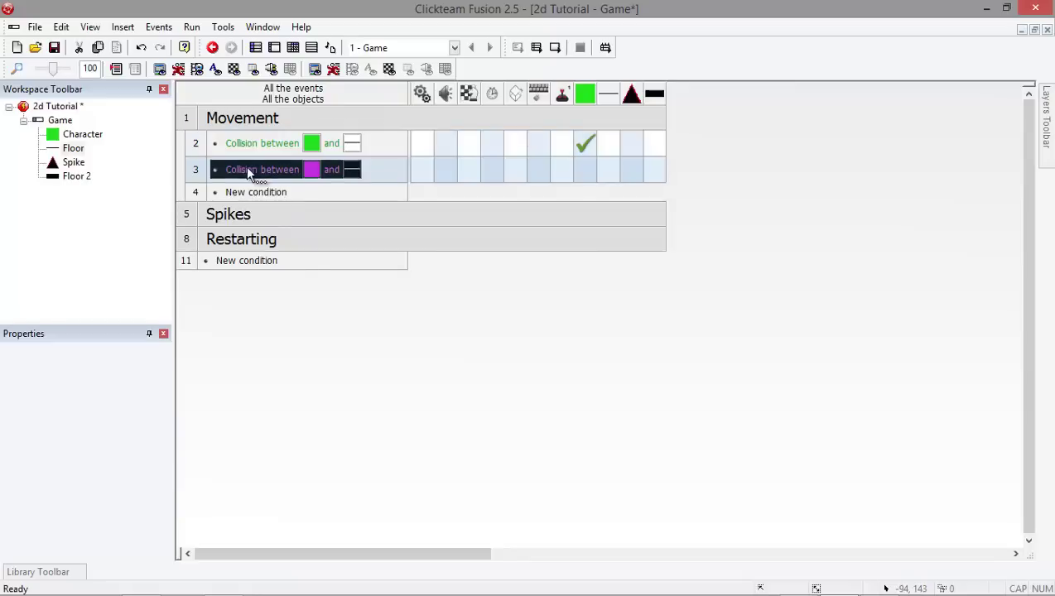
pyautogui.click(400, 188)
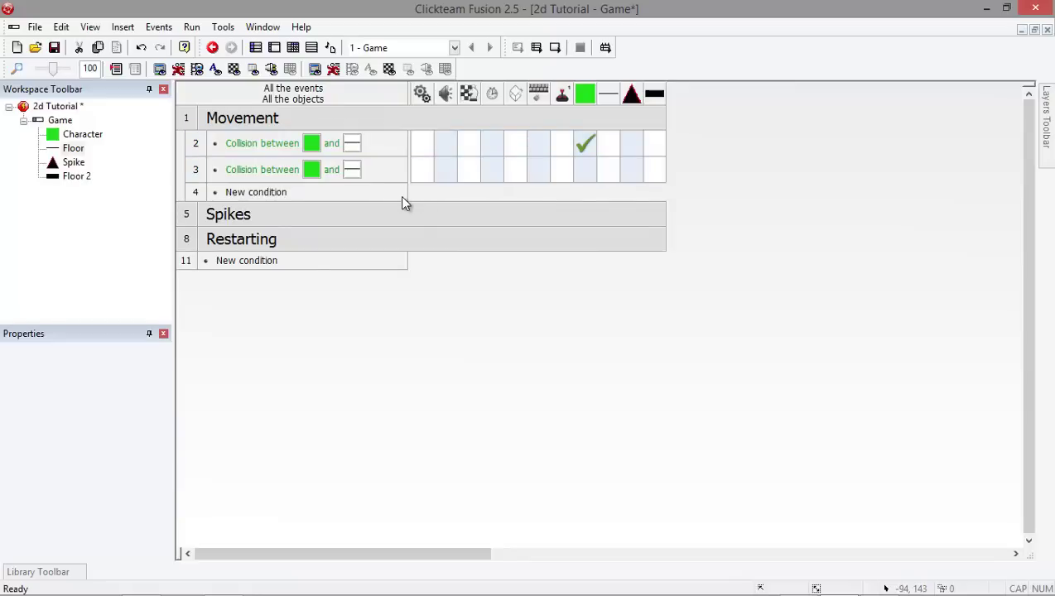
# Step: Make the duplicated event test the Character's collision with Floor 2 and copy the Character action from the original event into it
pyautogui.doubleClick(351, 170)
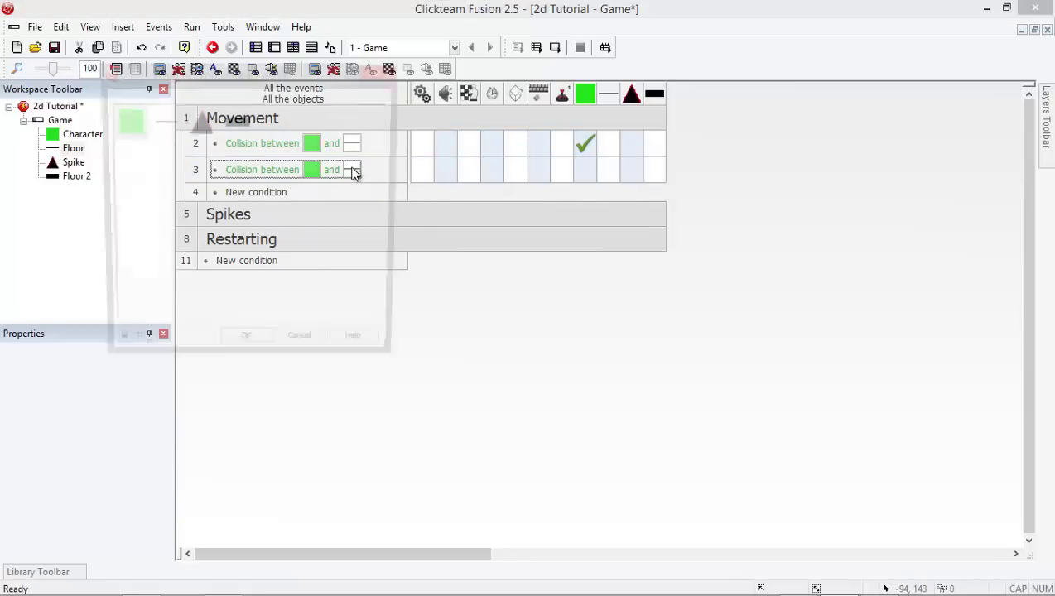
pyautogui.click(239, 123)
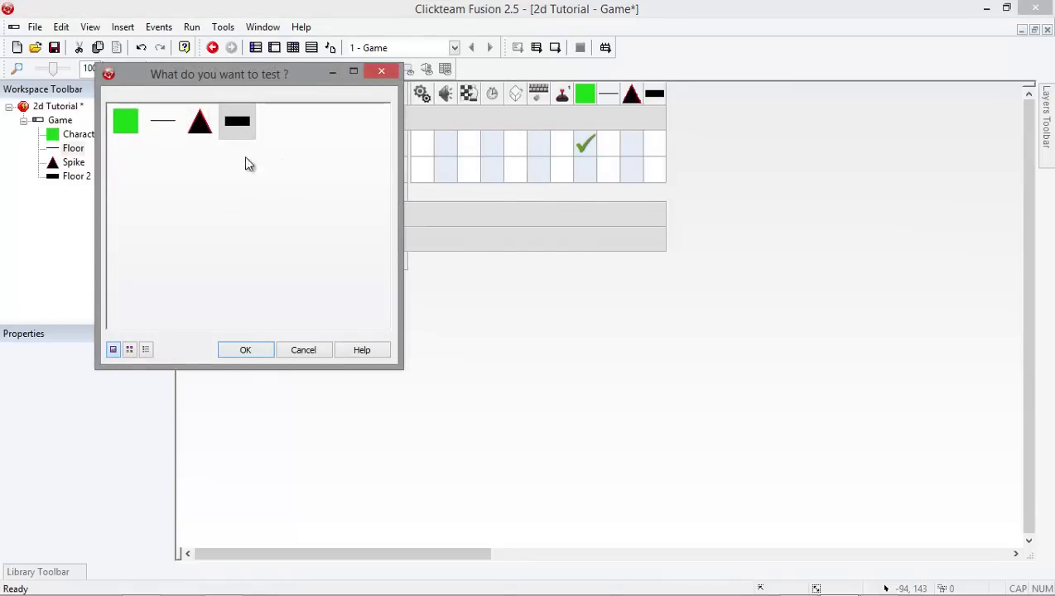
pyautogui.click(245, 349)
pyautogui.moveTo(585, 144); pyautogui.dragTo(590, 171)
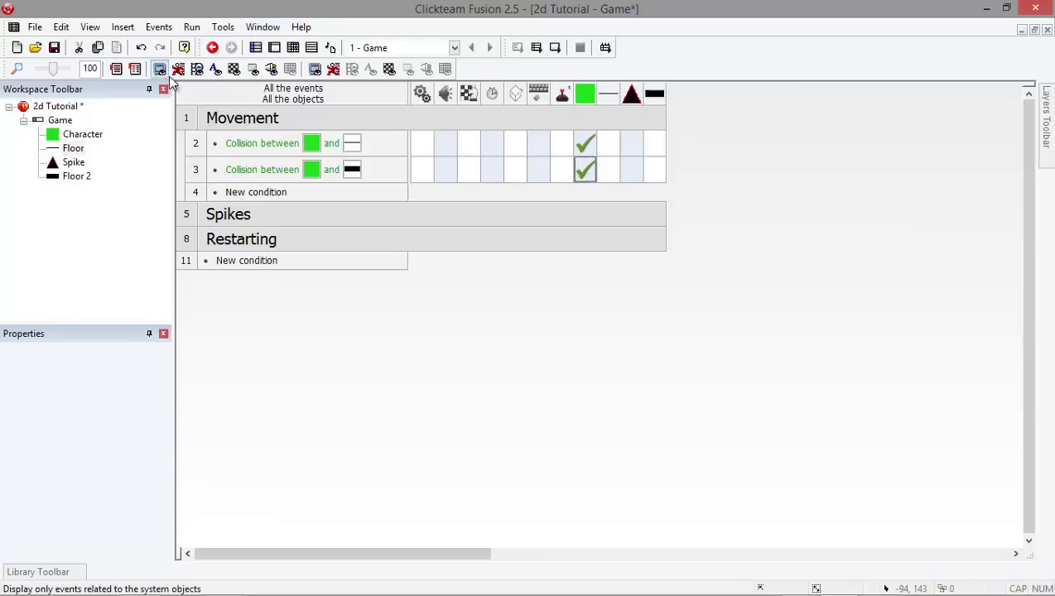
# Step: Return to the Frame Editor and insert a new Active object between the Character and Spike, at about 192, 552
pyautogui.click(274, 47)
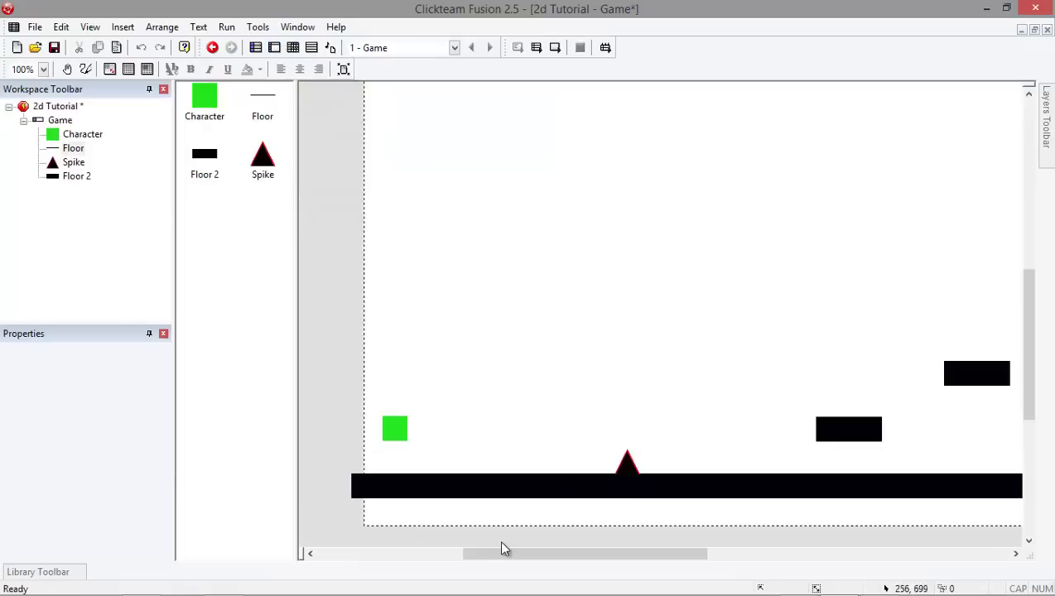
pyautogui.moveTo(501, 553)
pyautogui.mouseDown()
pyautogui.moveTo(545, 555)
pyautogui.moveTo(511, 555)
pyautogui.mouseUp()
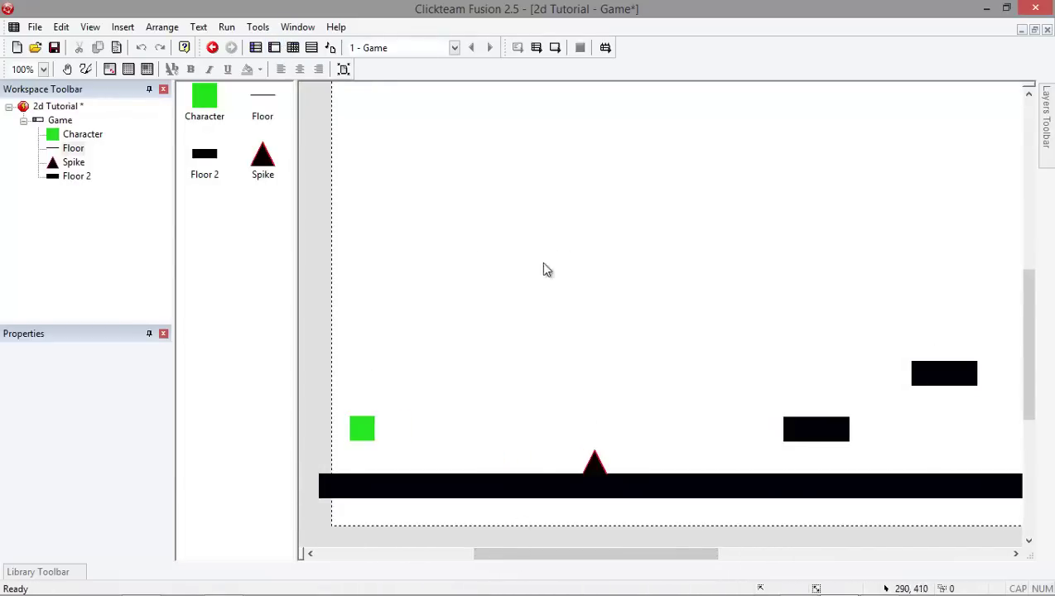
pyautogui.doubleClick(520, 294)
pyautogui.doubleClick(491, 190)
pyautogui.click(492, 371)
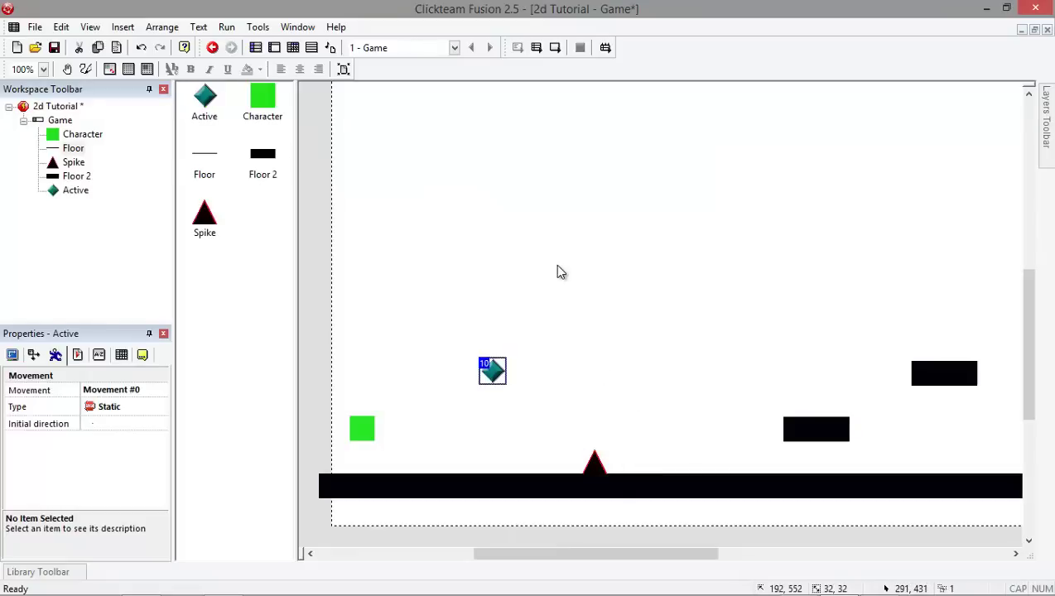
# Step: Find the Counter object by searching for "count" and place it in the empty area high above the Character
pyautogui.doubleClick(567, 317)
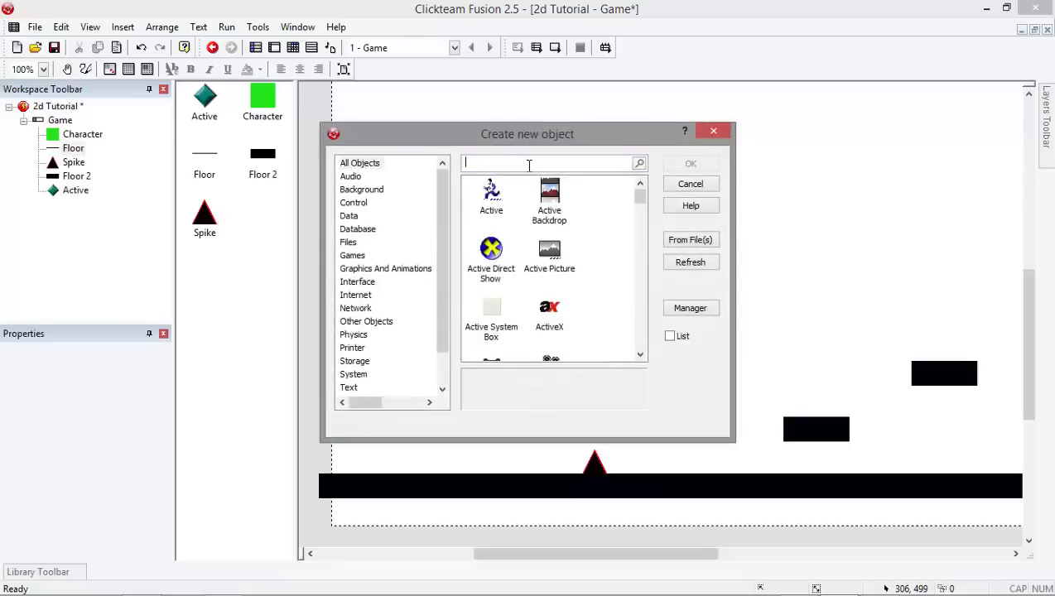
pyautogui.write('coun')
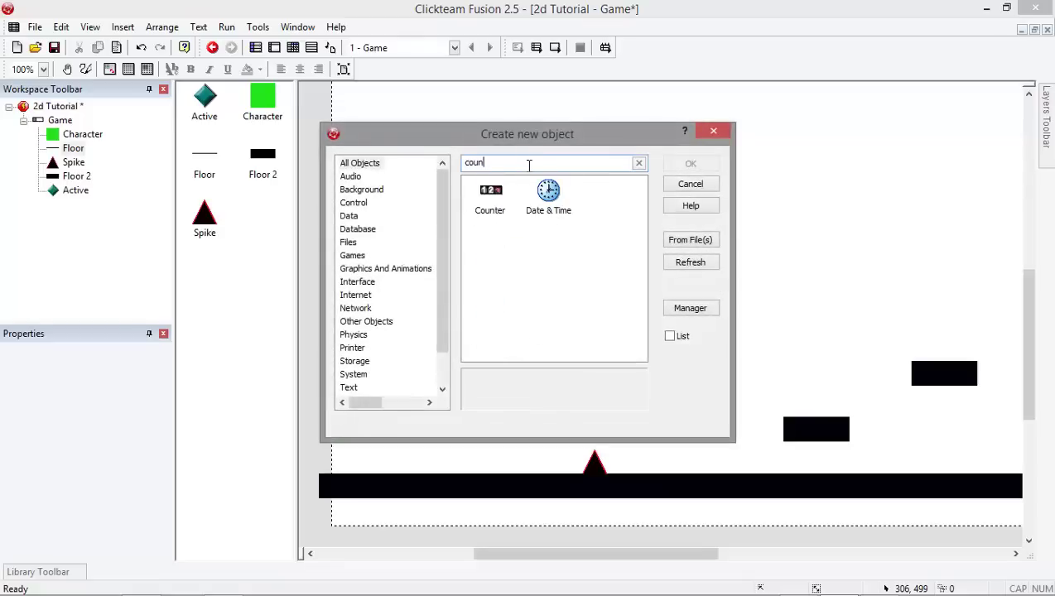
pyautogui.write('t')
pyautogui.doubleClick(490, 194)
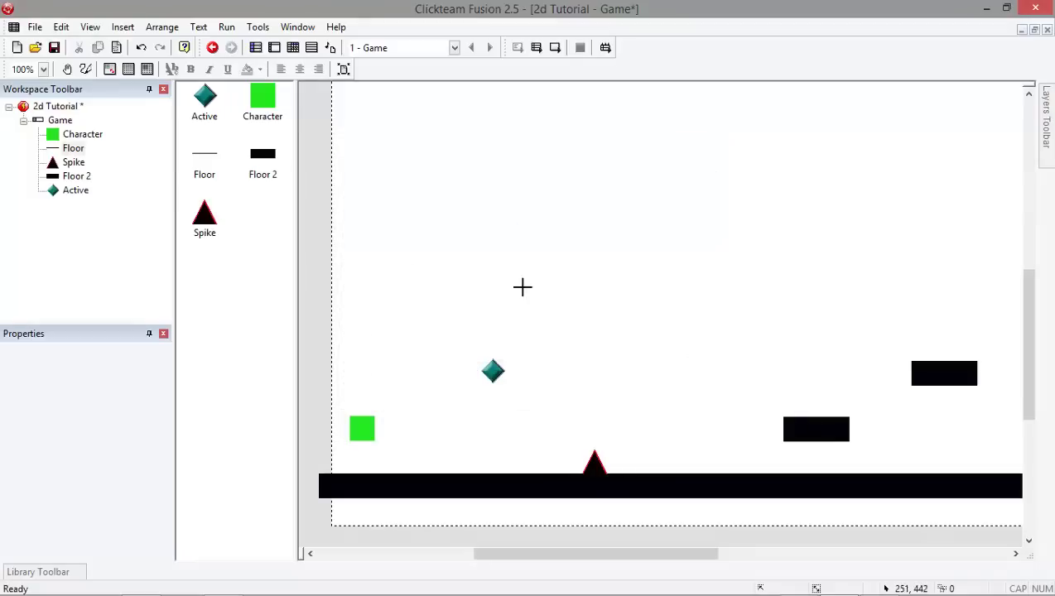
pyautogui.click(420, 157)
# Step: Find the String object by searching for "str" and place it over the counter, at about 35, 282
pyautogui.doubleClick(403, 232)
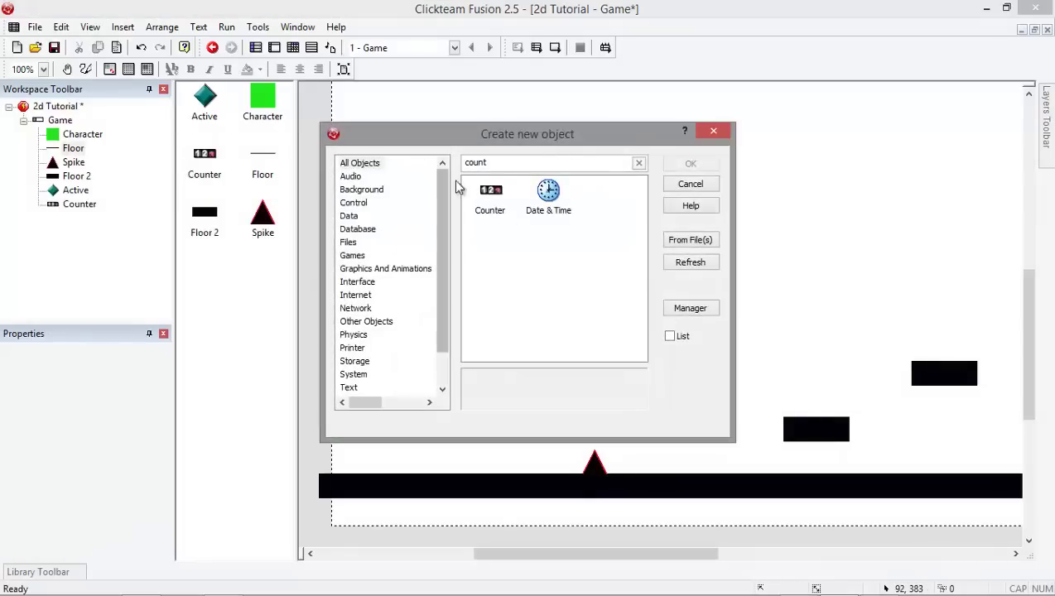
pyautogui.write('str')
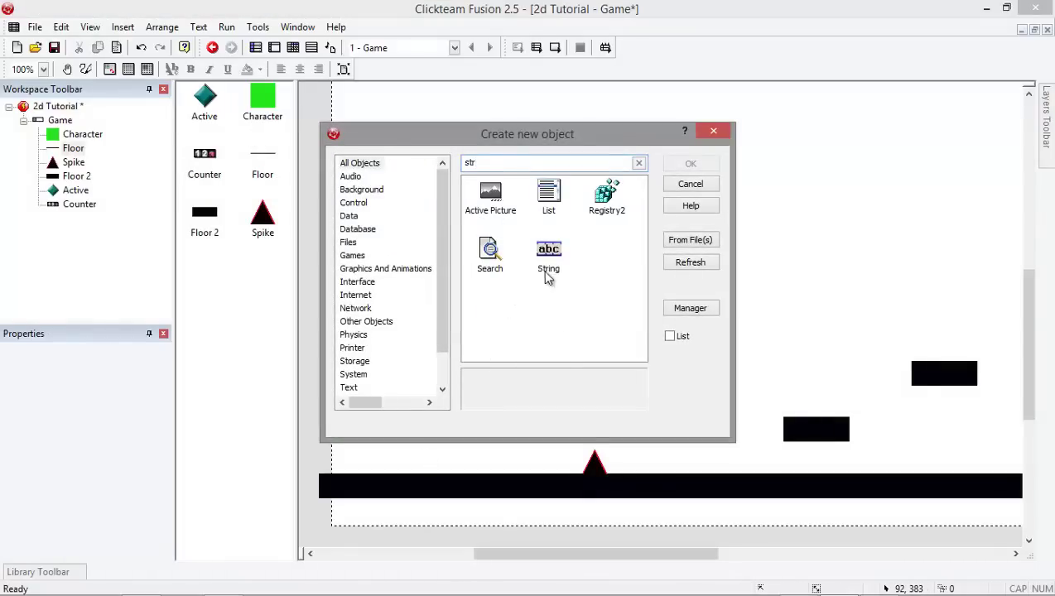
pyautogui.doubleClick(546, 264)
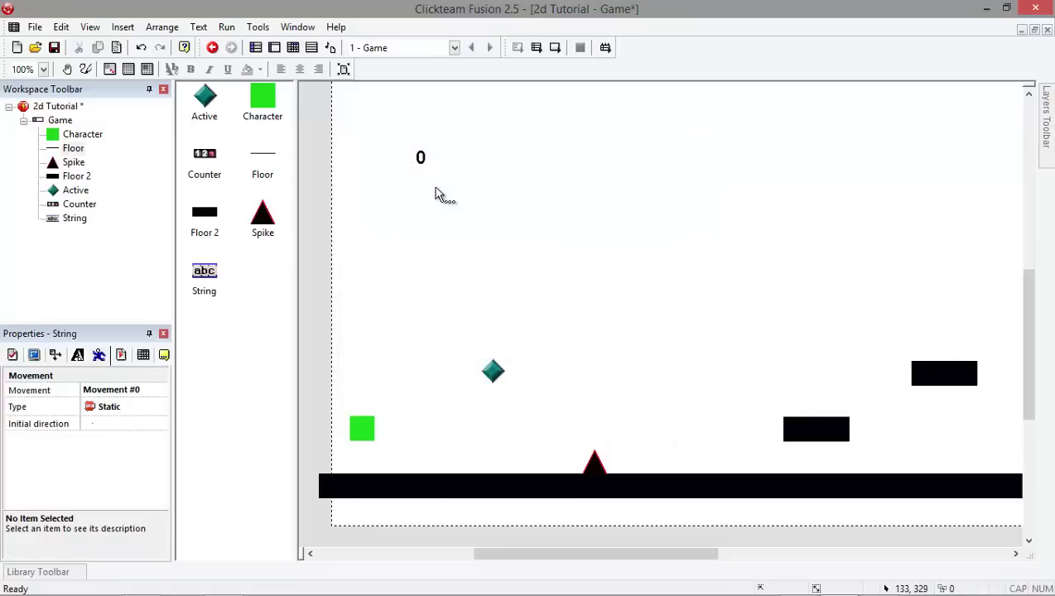
pyautogui.click(434, 187)
pyautogui.moveTo(440, 191); pyautogui.dragTo(412, 164)
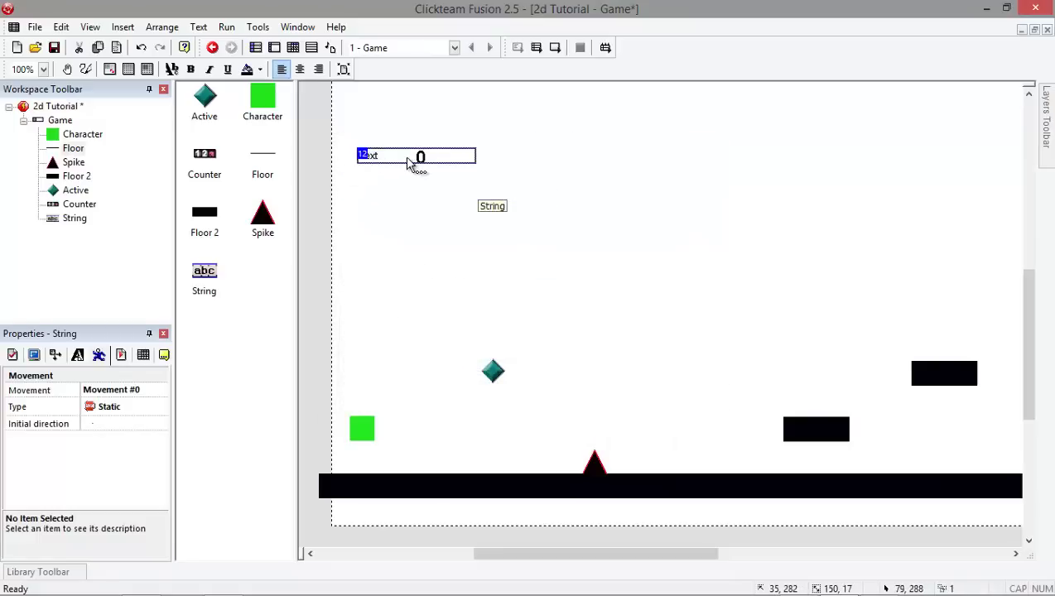
# Step: Change the String object's text to "Coins" and move it close beside the counter as its label
pyautogui.doubleClick(408, 163)
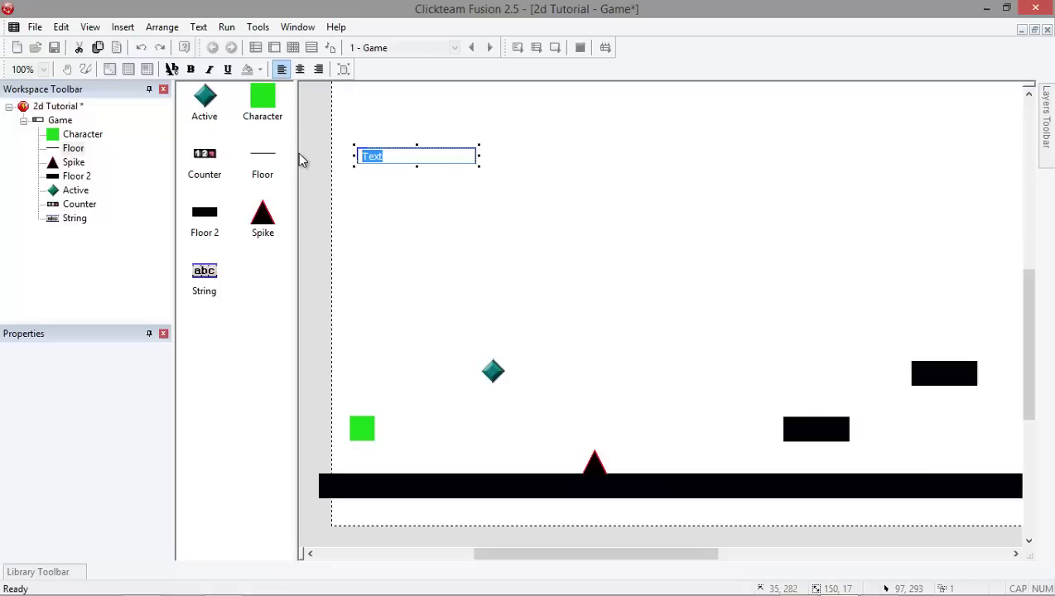
pyautogui.write('Coins')
pyautogui.click(690, 245)
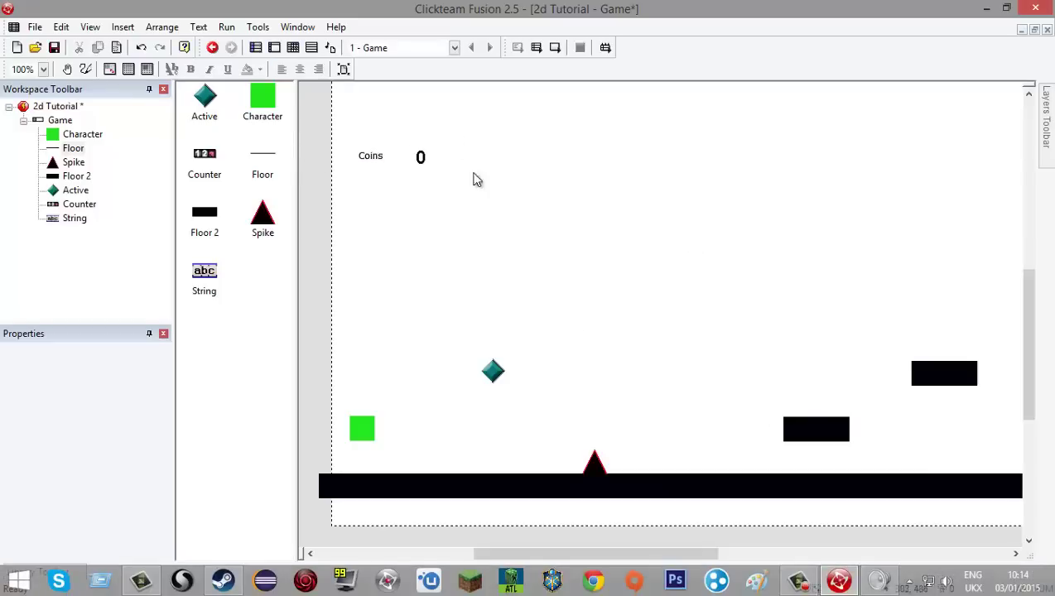
pyautogui.moveTo(377, 160); pyautogui.dragTo(417, 159)
pyautogui.click(492, 242)
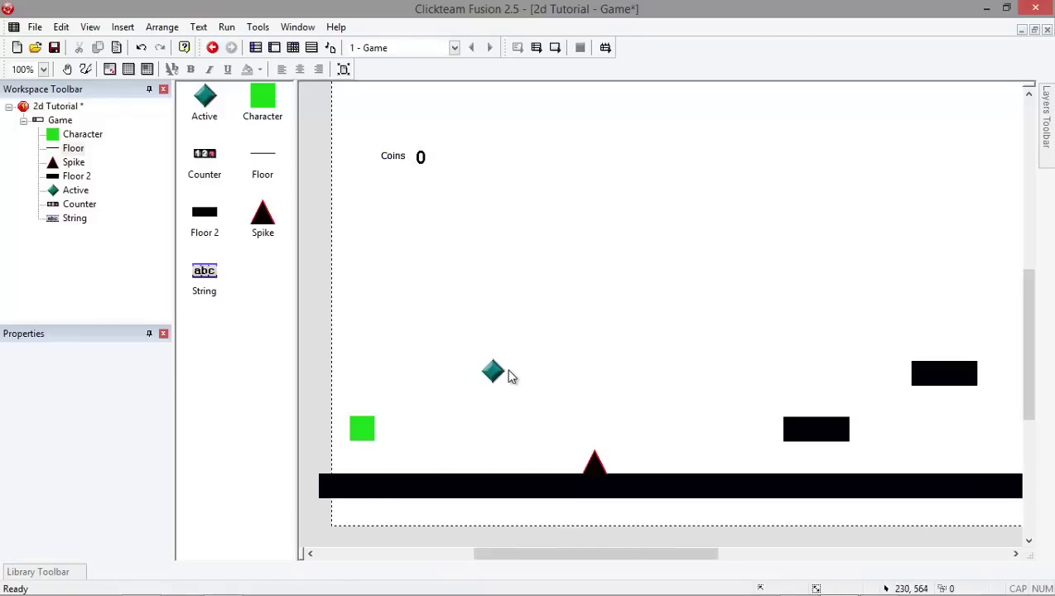
# Step: Lower the Active object to about 164, 621 and replace its diamond image with a solid yellow FFF300 fill
pyautogui.moveTo(501, 374); pyautogui.dragTo(478, 428)
pyautogui.doubleClick(477, 430)
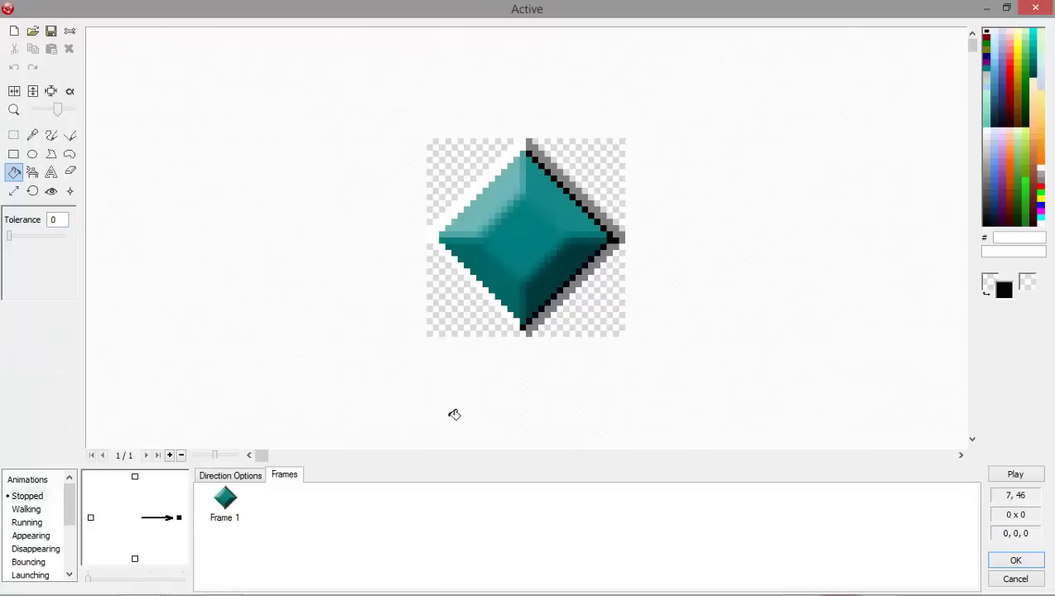
pyautogui.click(14, 30)
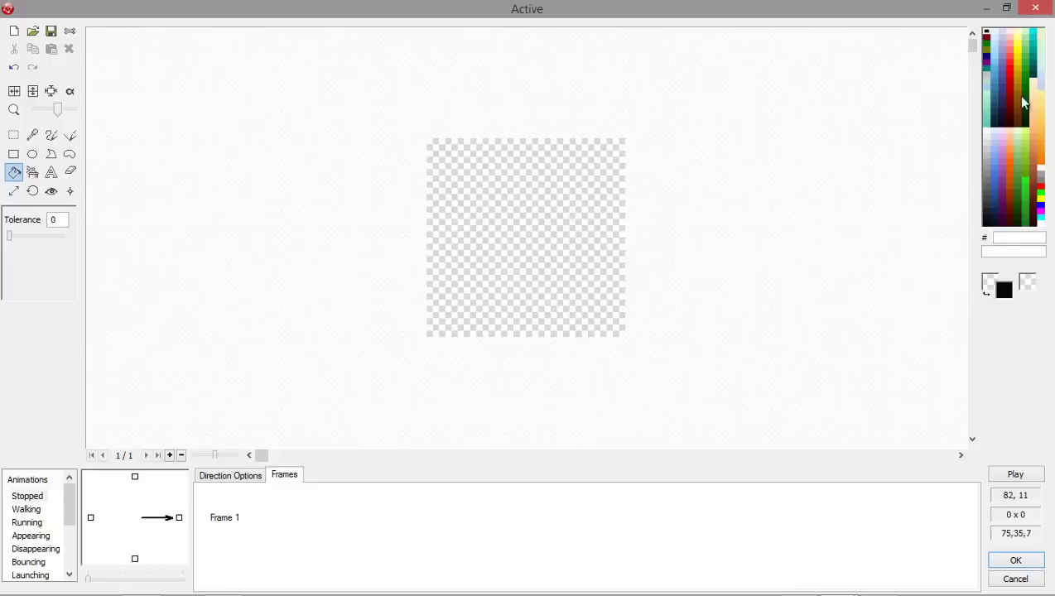
pyautogui.click(1019, 53)
pyautogui.click(488, 231)
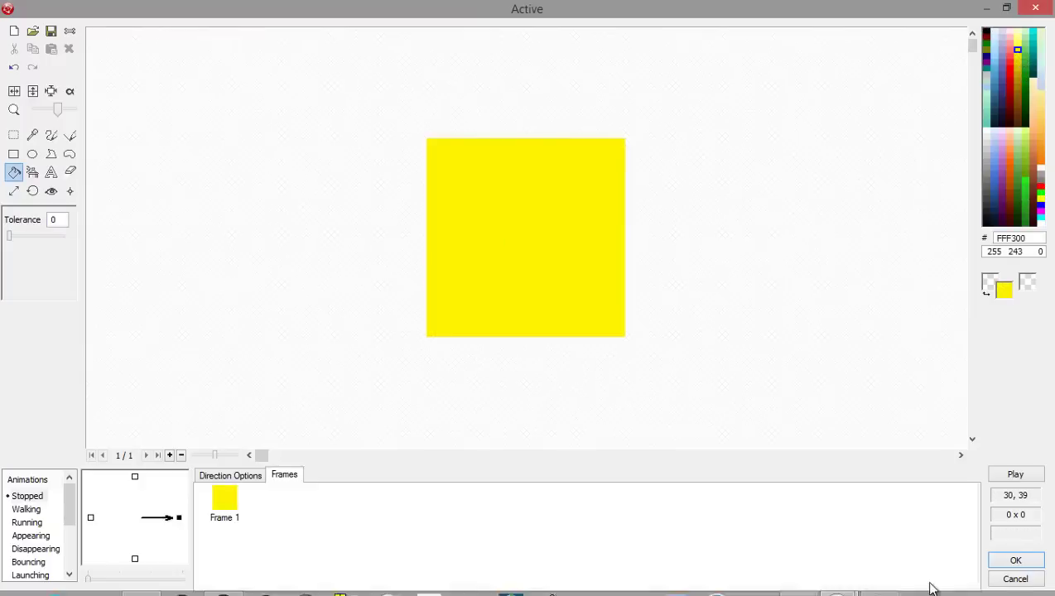
pyautogui.click(1020, 563)
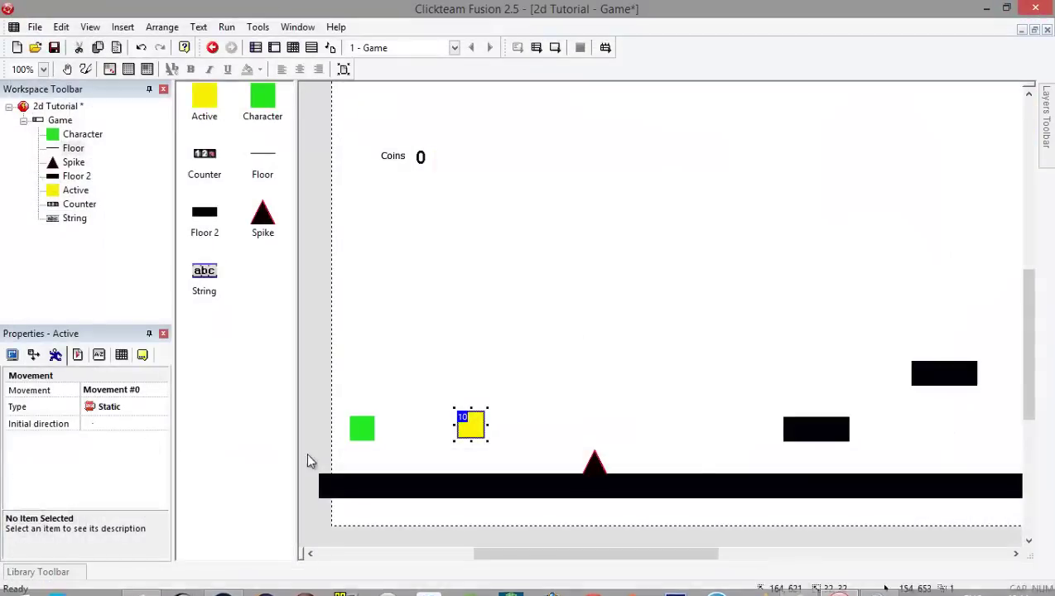
# Step: Lower the yellow Active object onto the floor at about 142, 666 and rename it "Coins"
pyautogui.moveTo(475, 430); pyautogui.dragTo(459, 468)
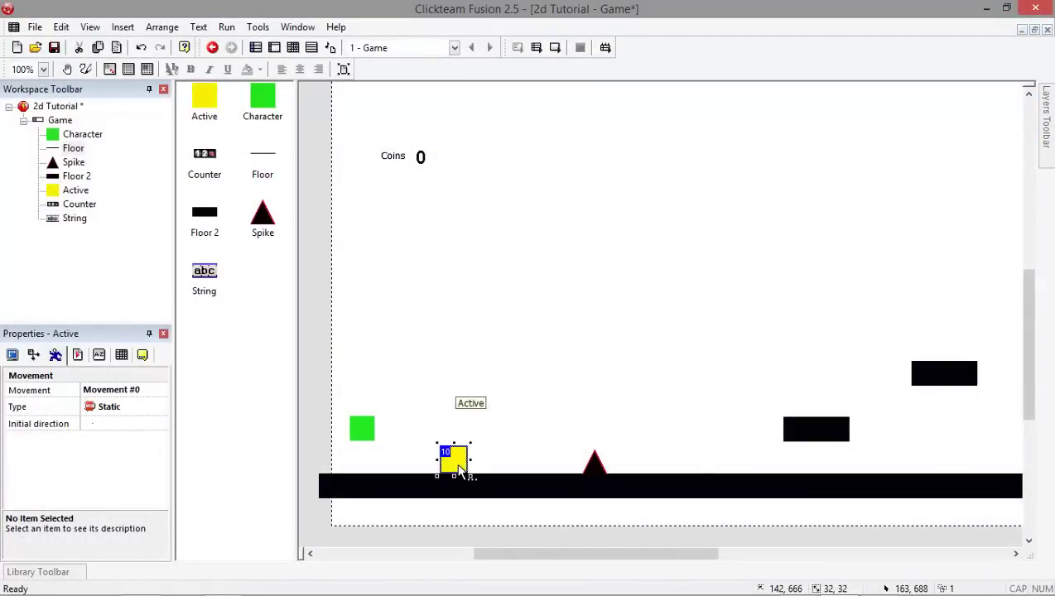
pyautogui.press('F2')
pyautogui.write('Coi')
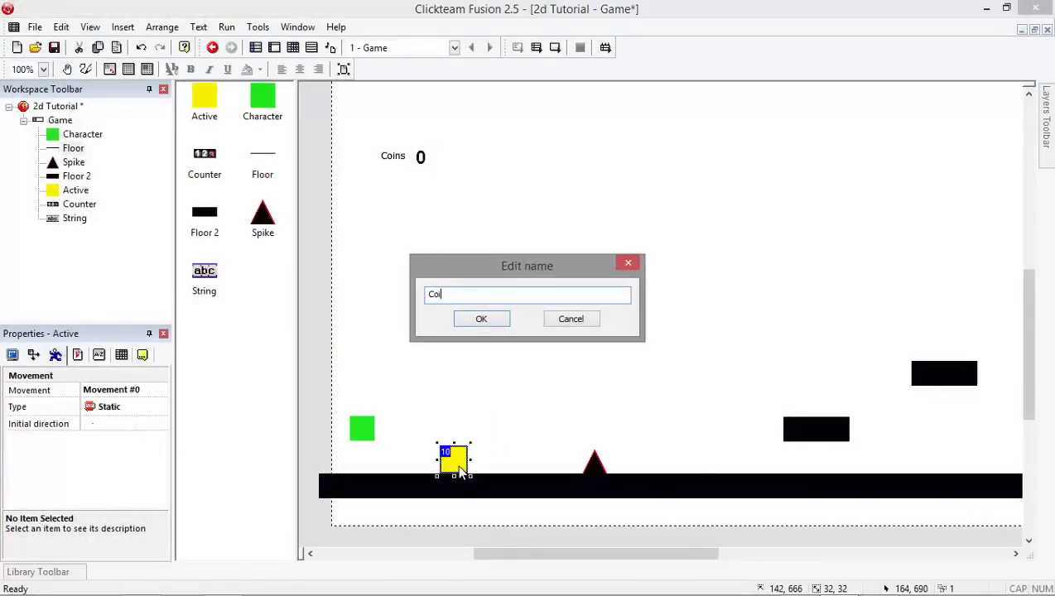
pyautogui.write('ns')
pyautogui.press('Return')
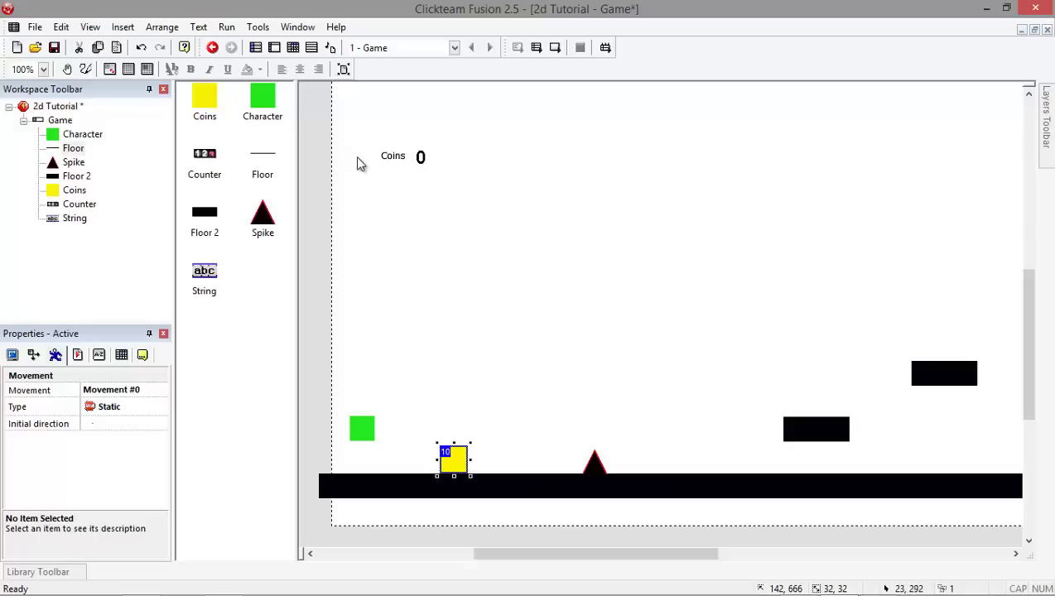
# Step: Rename the String object beside the counter as "Coins string"
pyautogui.click(385, 159)
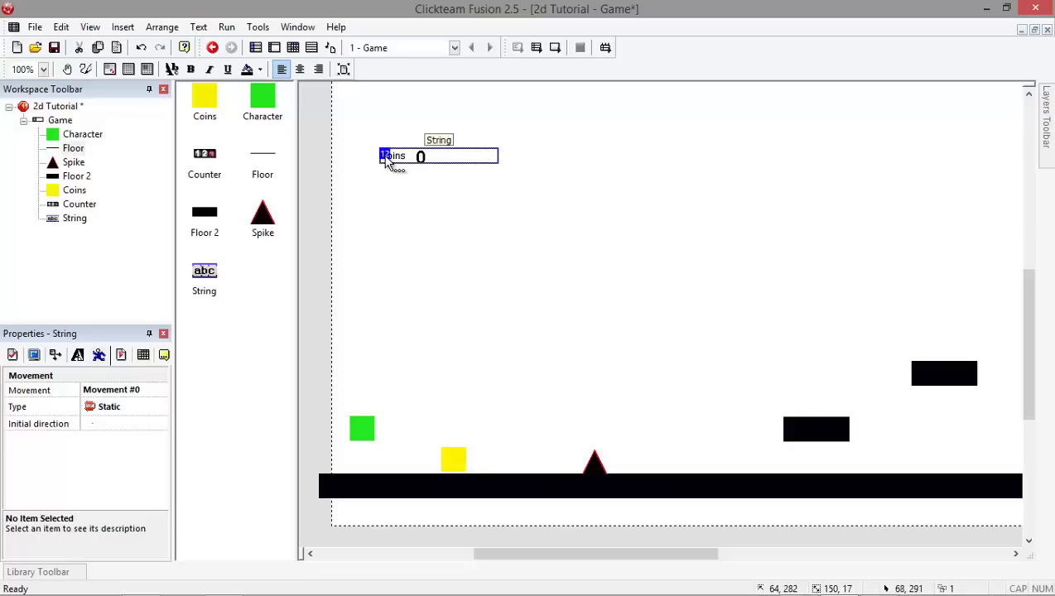
pyautogui.press('F2')
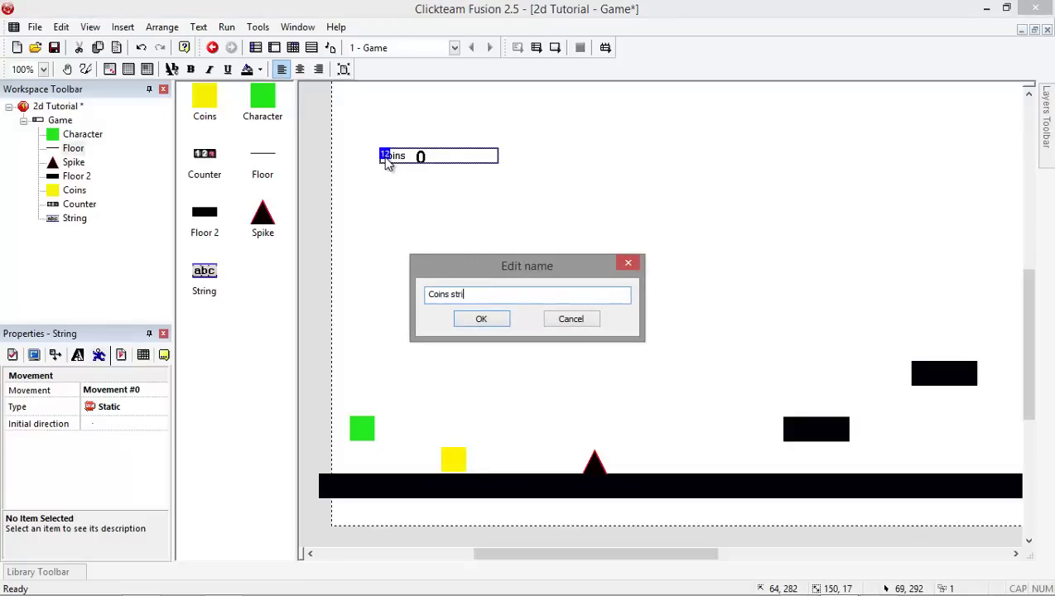
pyautogui.press('Return')
pyautogui.click(426, 307)
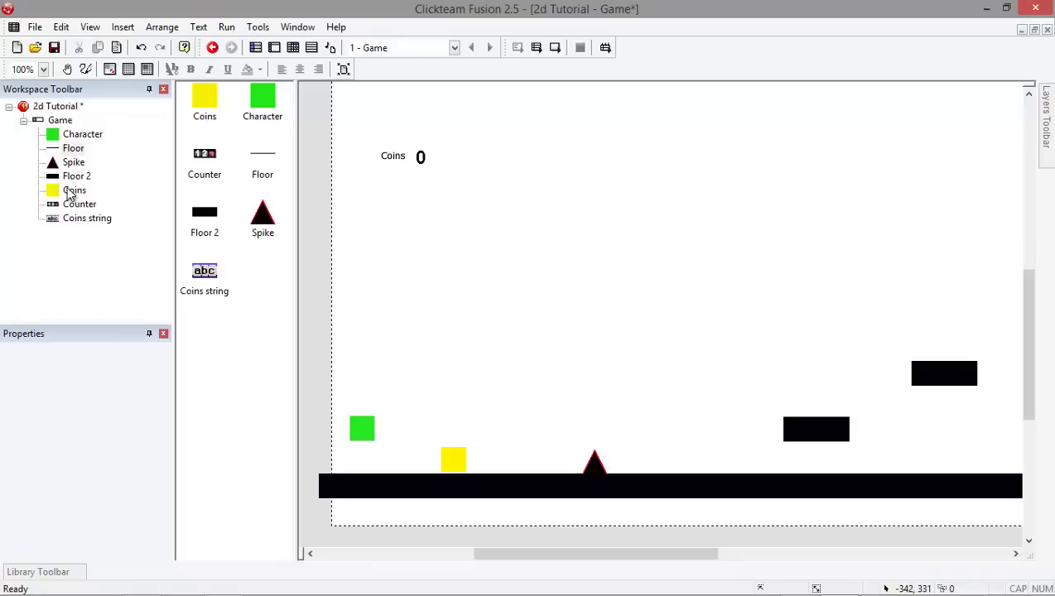
# Step: Rename the Counter object as "Coins Counter"
pyautogui.click(421, 157)
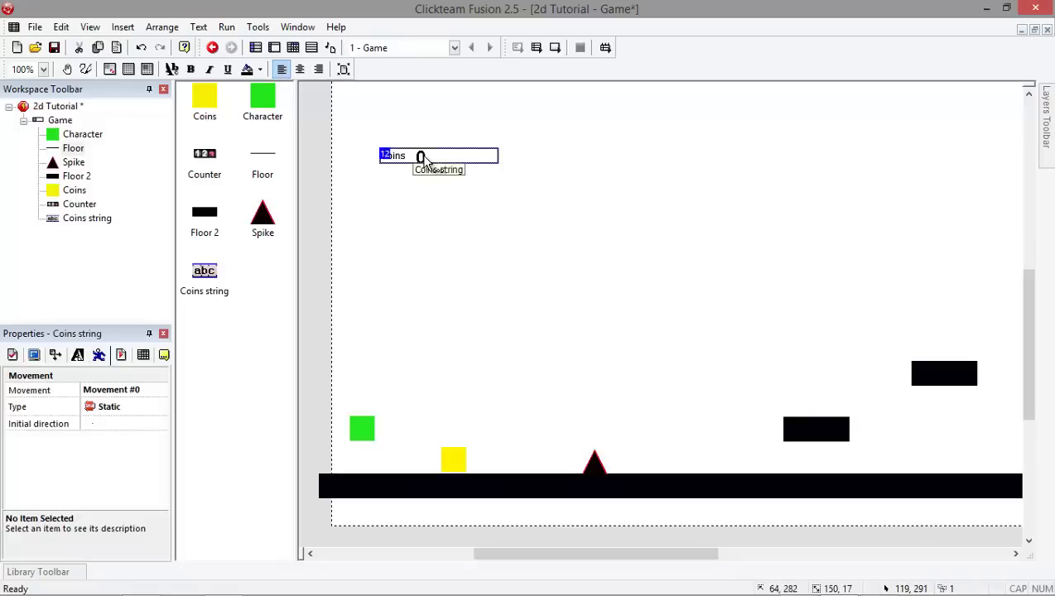
pyautogui.click(203, 162)
pyautogui.click(204, 162)
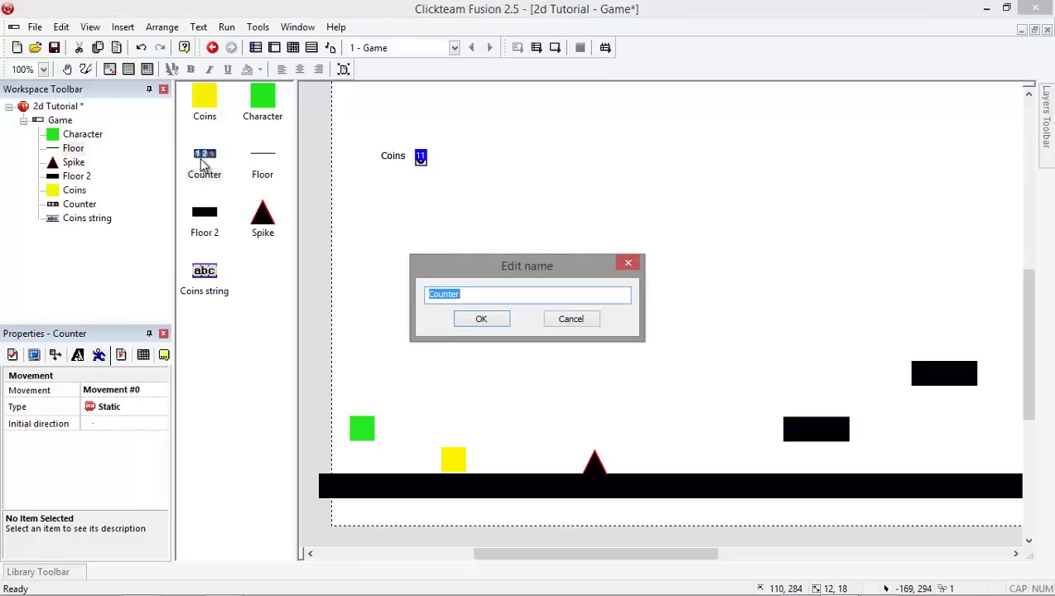
pyautogui.write('Coins Counter')
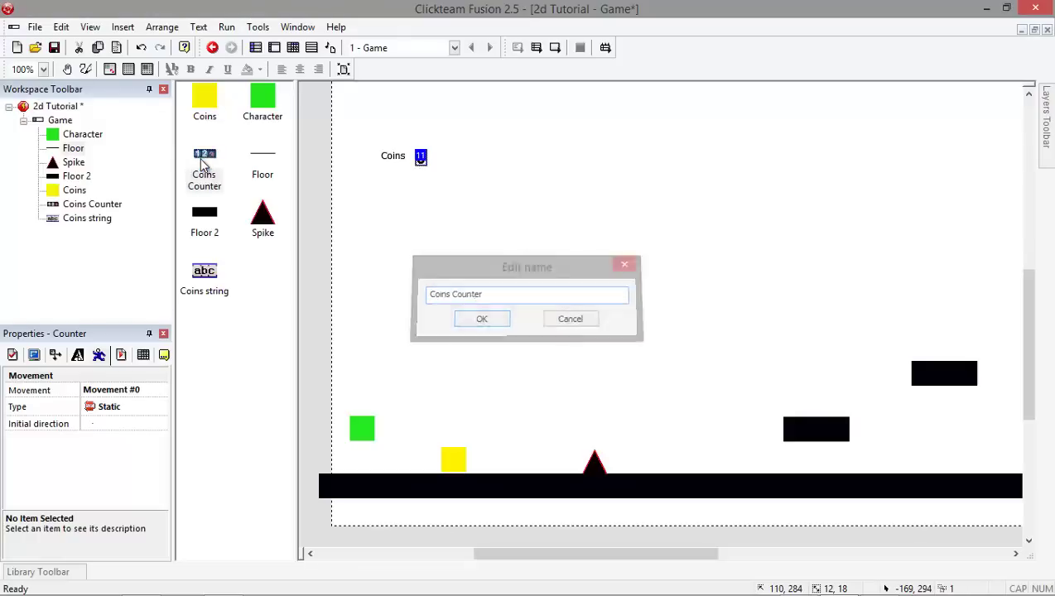
pyautogui.press('Return')
pyautogui.click(362, 193)
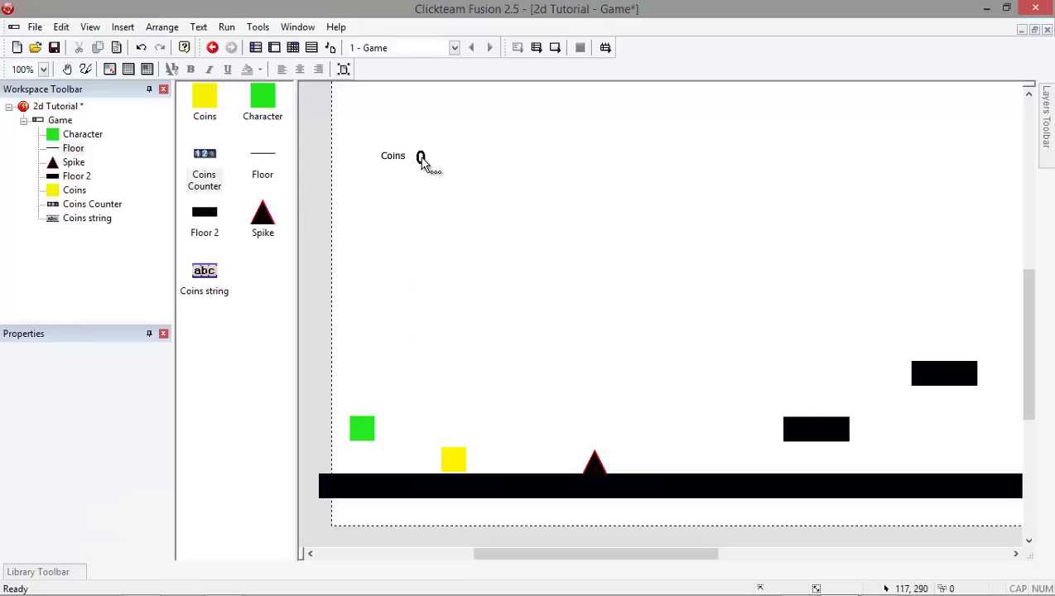
# Step: Move the Coins string label below the counter, to about 42, 320, so it no longer covers the digit
pyautogui.doubleClick(426, 160)
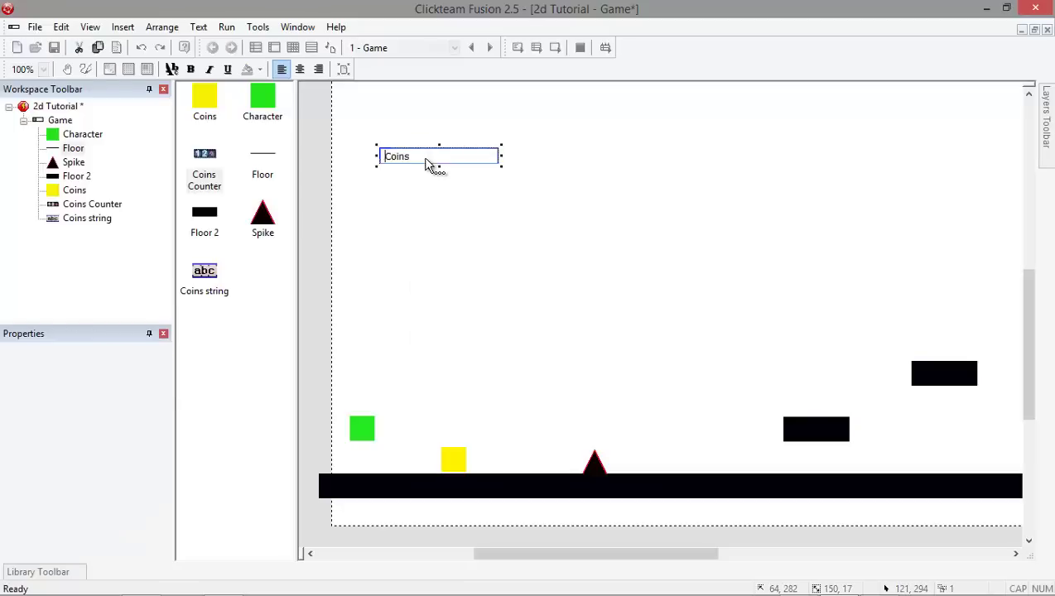
pyautogui.click(400, 197)
pyautogui.moveTo(395, 154); pyautogui.dragTo(378, 189)
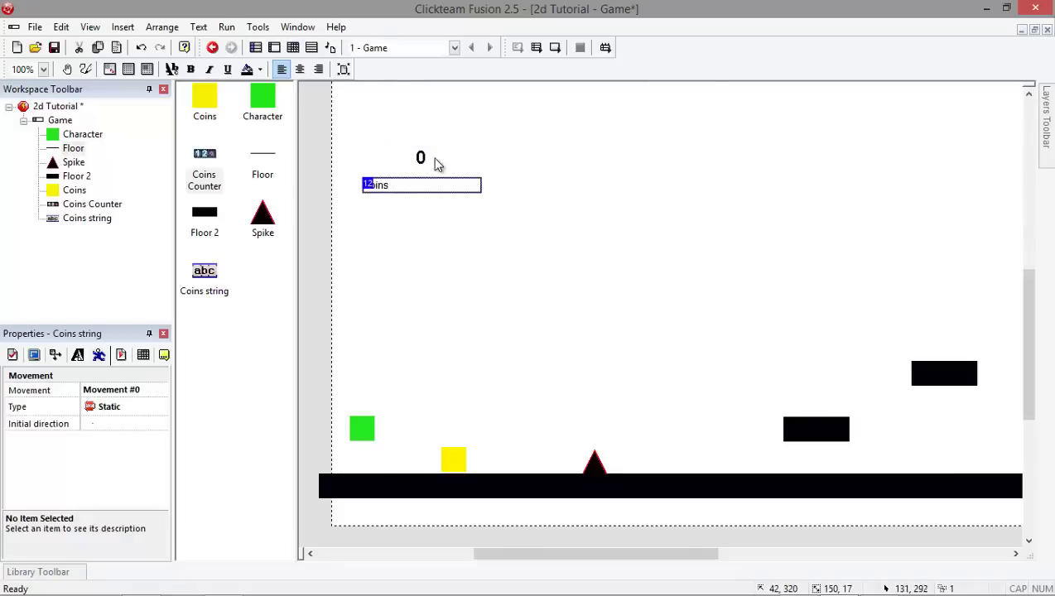
# Step: Fill the Coins Counter's digit images 0, 2, 4, 6 and 8 with orange FB6700 and accept the image changes
pyautogui.doubleClick(423, 160)
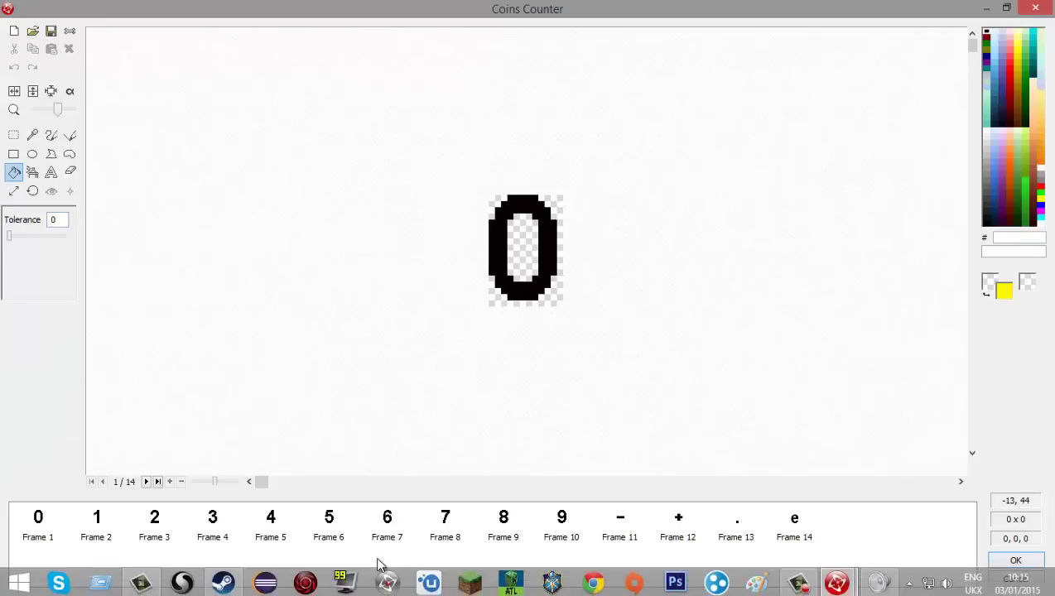
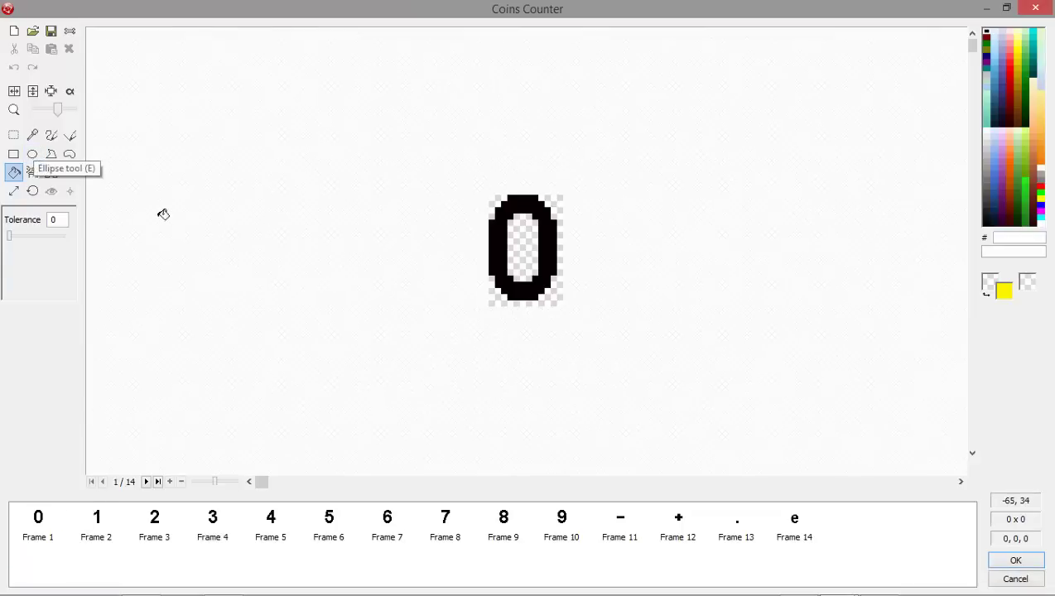
pyautogui.click(1011, 162)
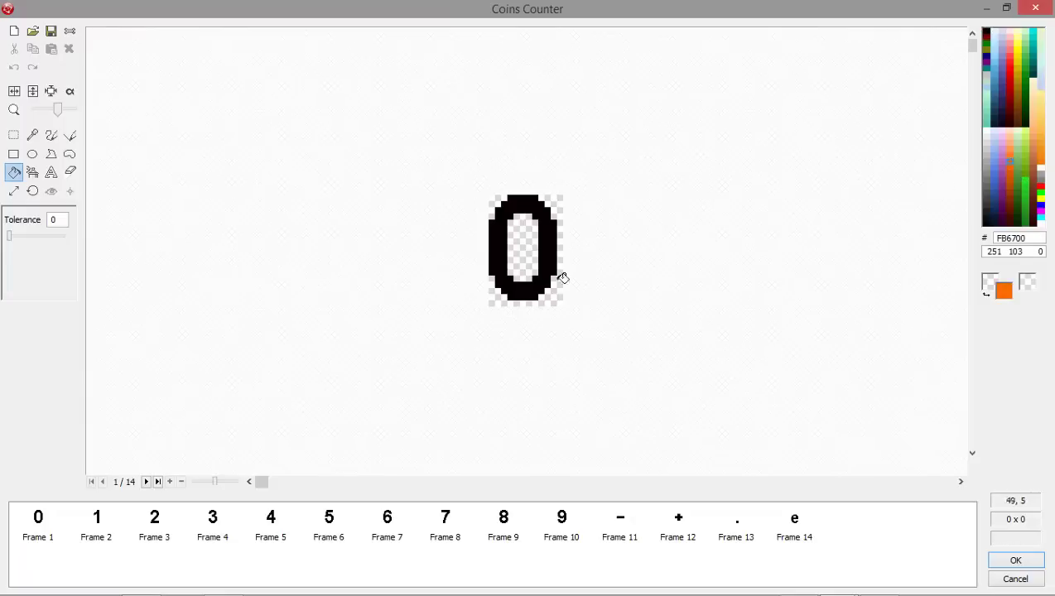
pyautogui.click(543, 270)
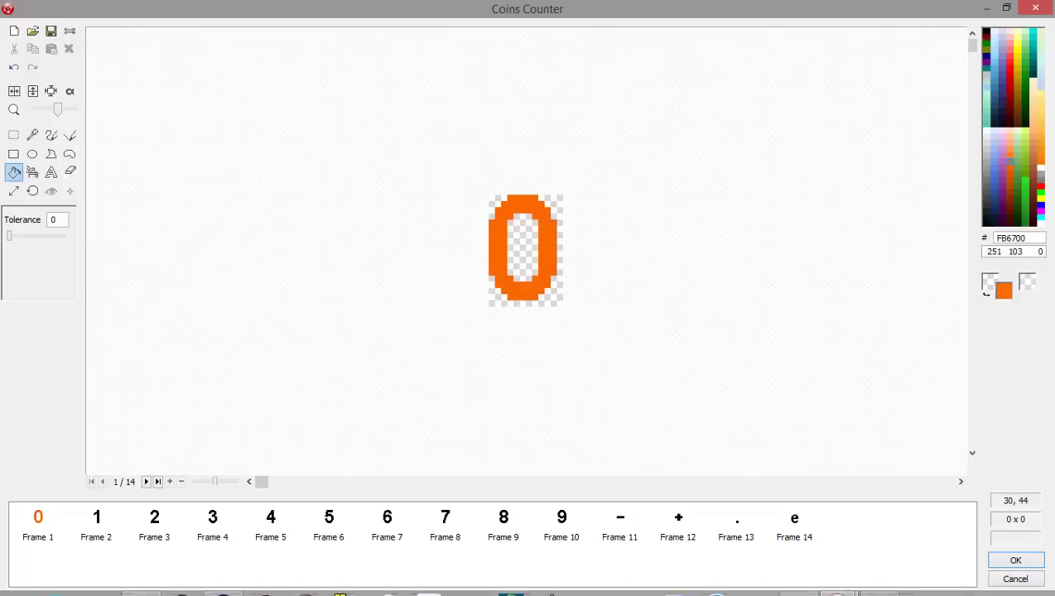
pyautogui.click(153, 522)
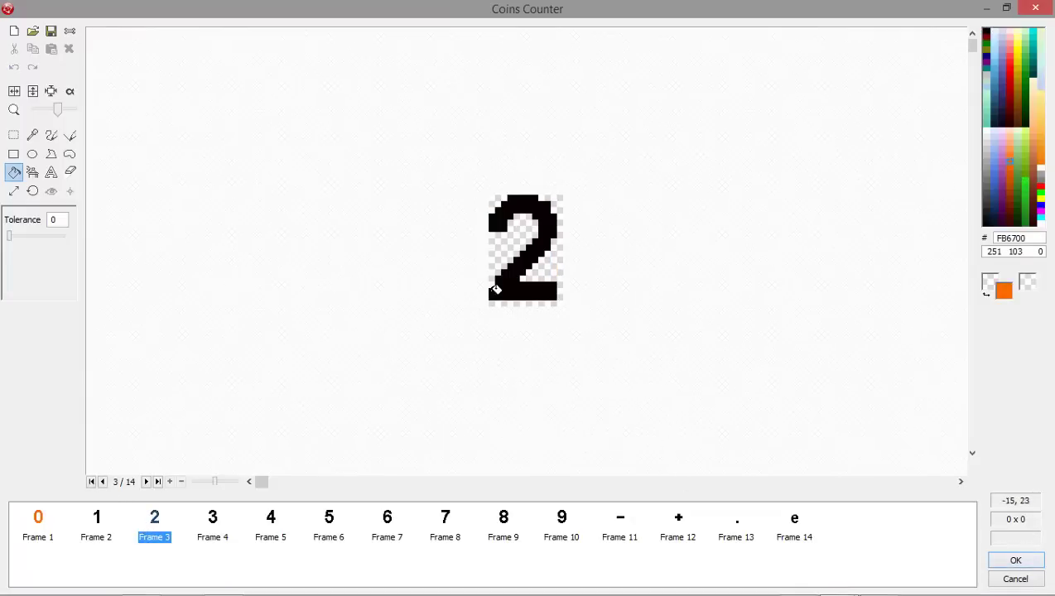
pyautogui.click(494, 289)
pyautogui.click(271, 523)
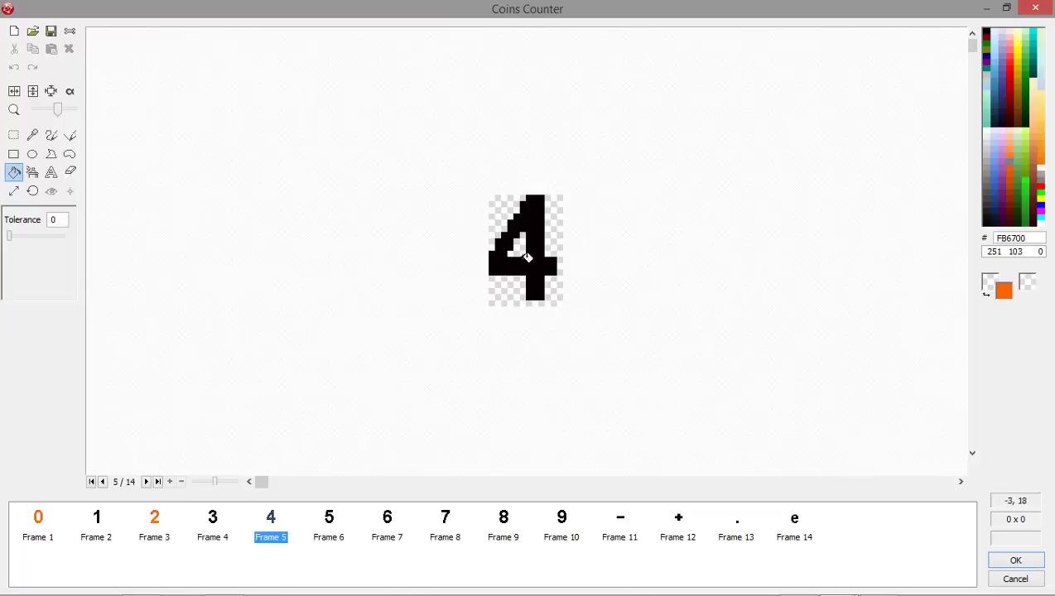
pyautogui.click(536, 258)
pyautogui.click(329, 525)
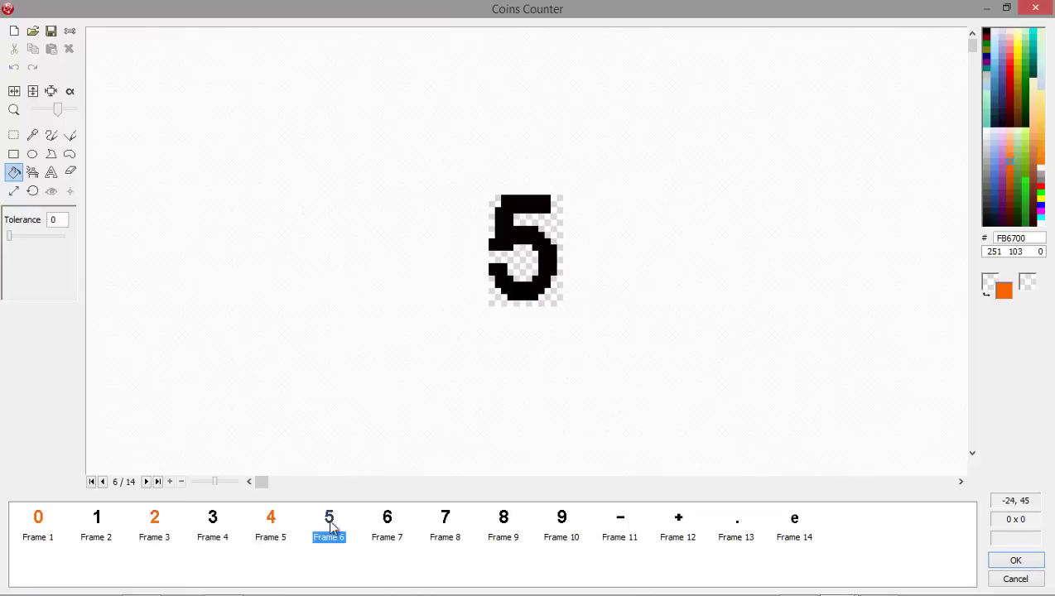
pyautogui.click(386, 520)
pyautogui.click(509, 263)
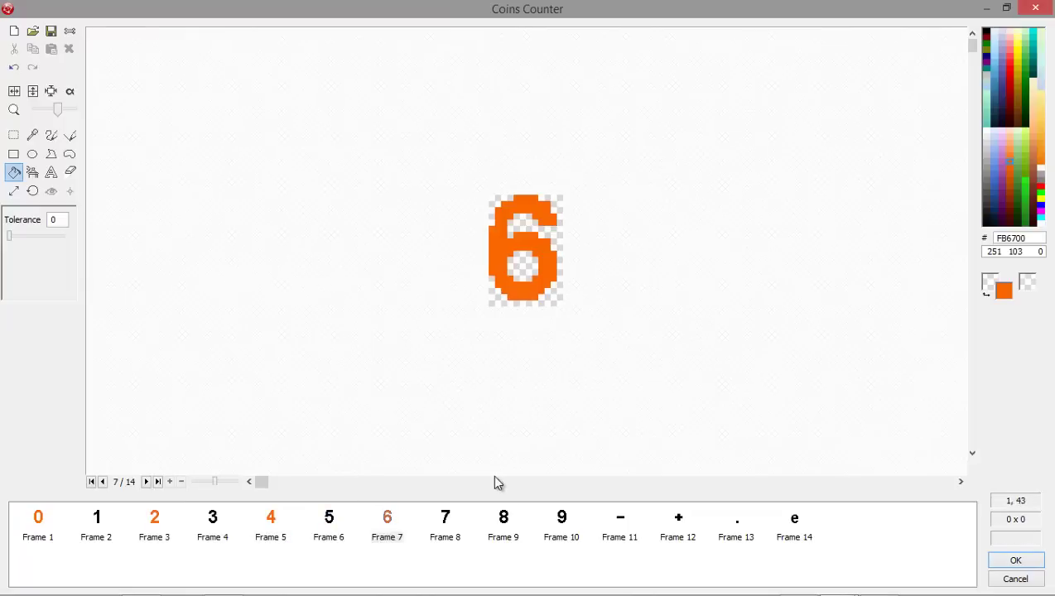
pyautogui.click(503, 524)
pyautogui.click(495, 273)
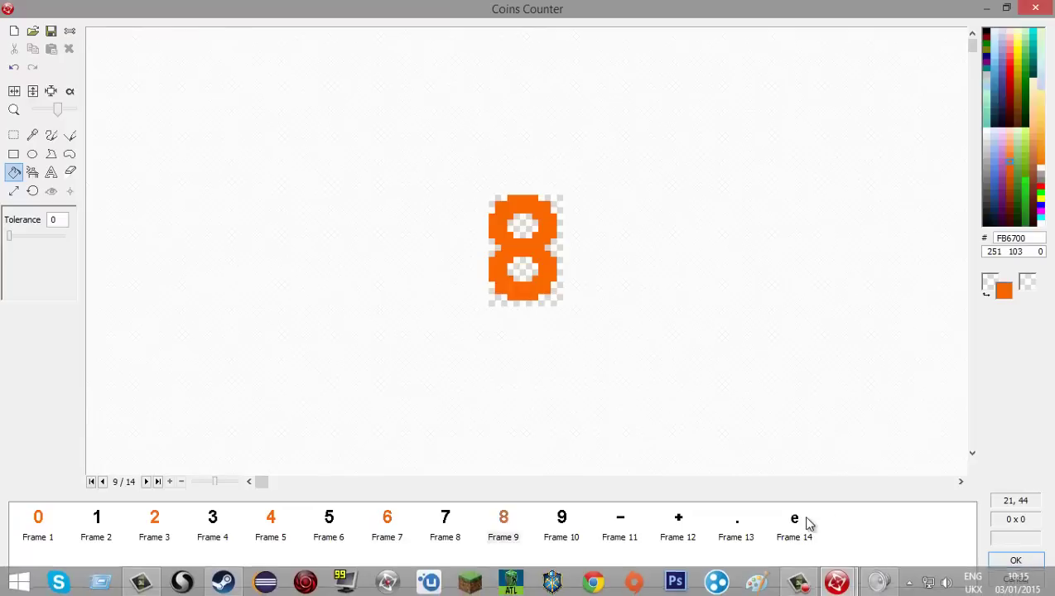
pyautogui.click(1015, 562)
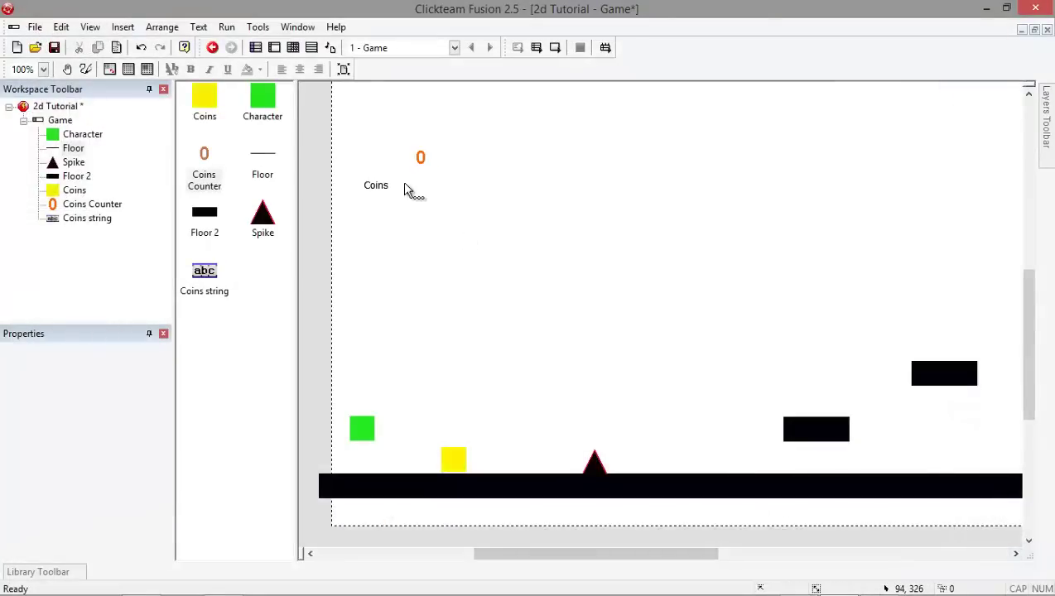
# Step: Move the Coins string label back up, directly beside the orange counter digit
pyautogui.doubleClick(356, 189)
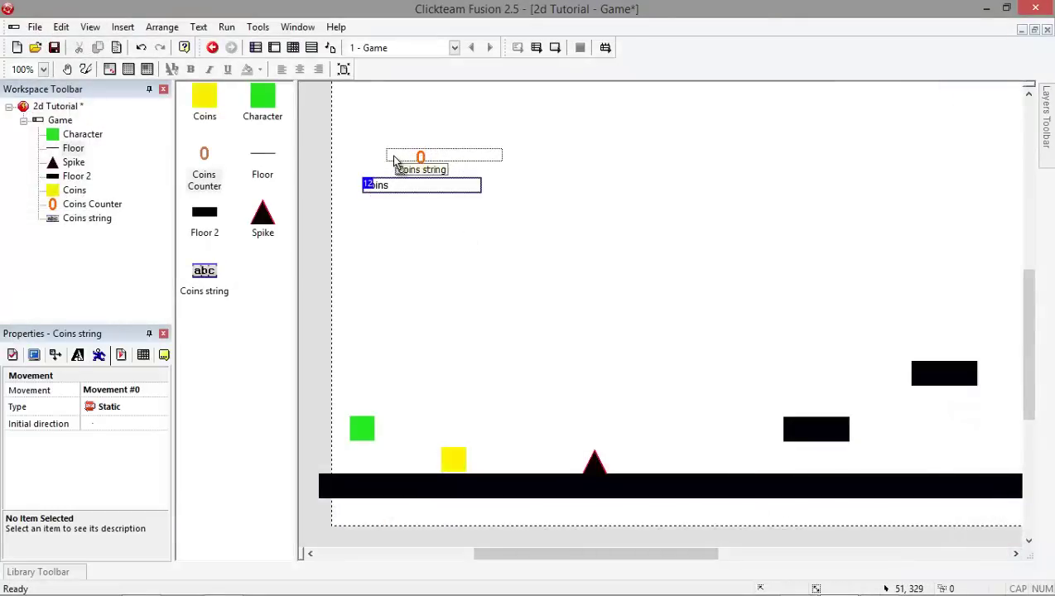
pyautogui.moveTo(394, 156); pyautogui.dragTo(391, 159)
pyautogui.click(482, 258)
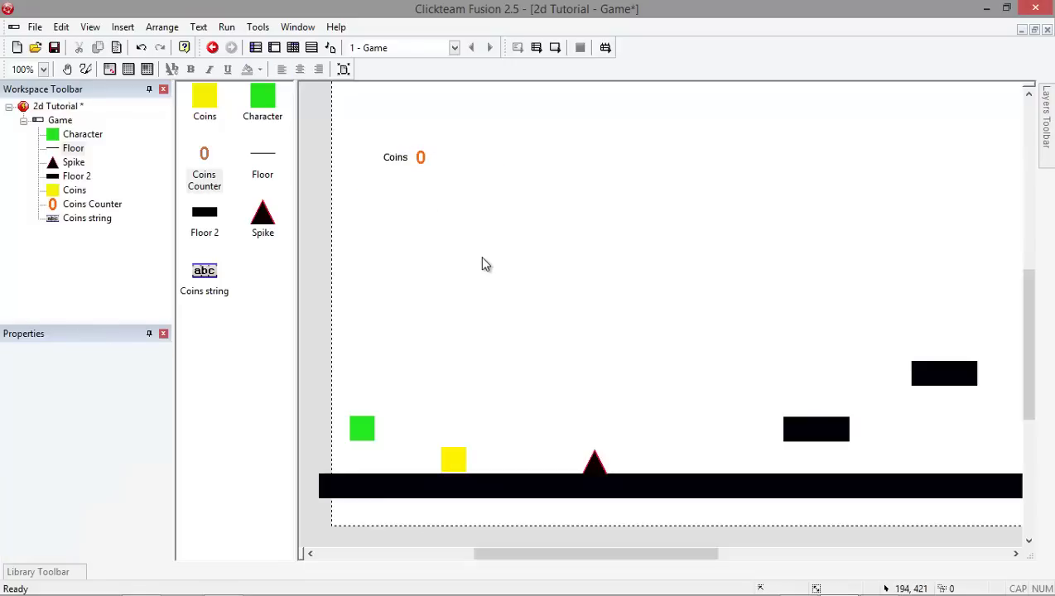
# Step: Paint seven more Coins: one before the Spike, two after it, and one above each of the four rising platforms
pyautogui.click(86, 72)
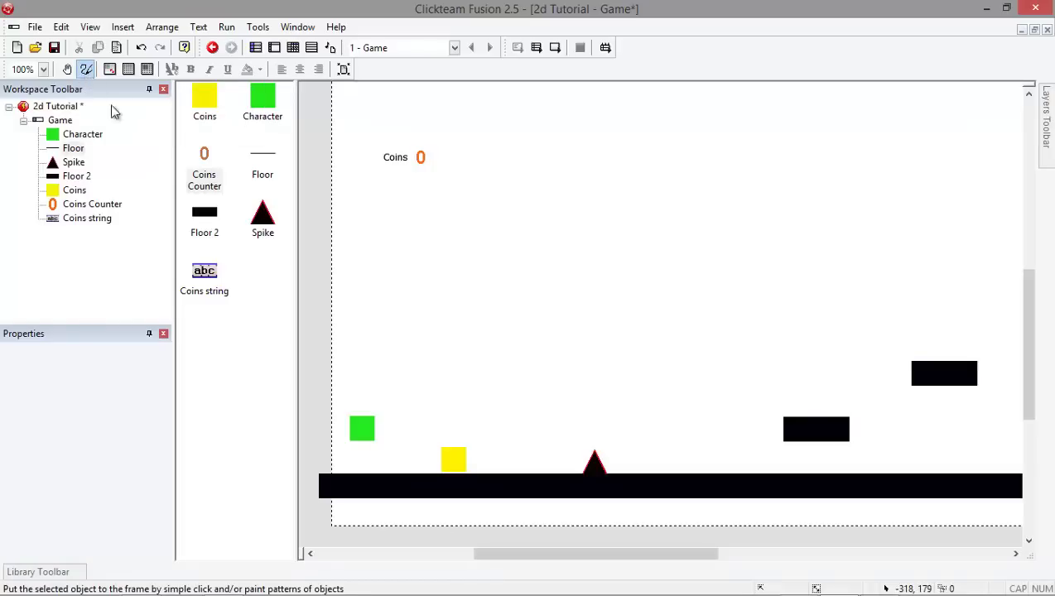
pyautogui.click(202, 103)
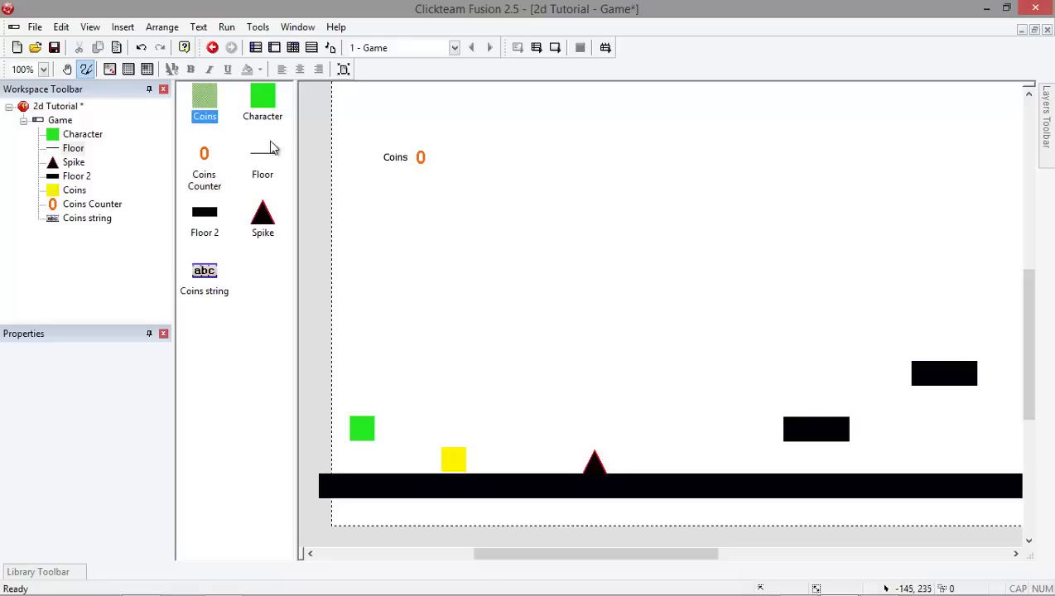
pyautogui.moveTo(517, 452); pyautogui.dragTo(958, 340)
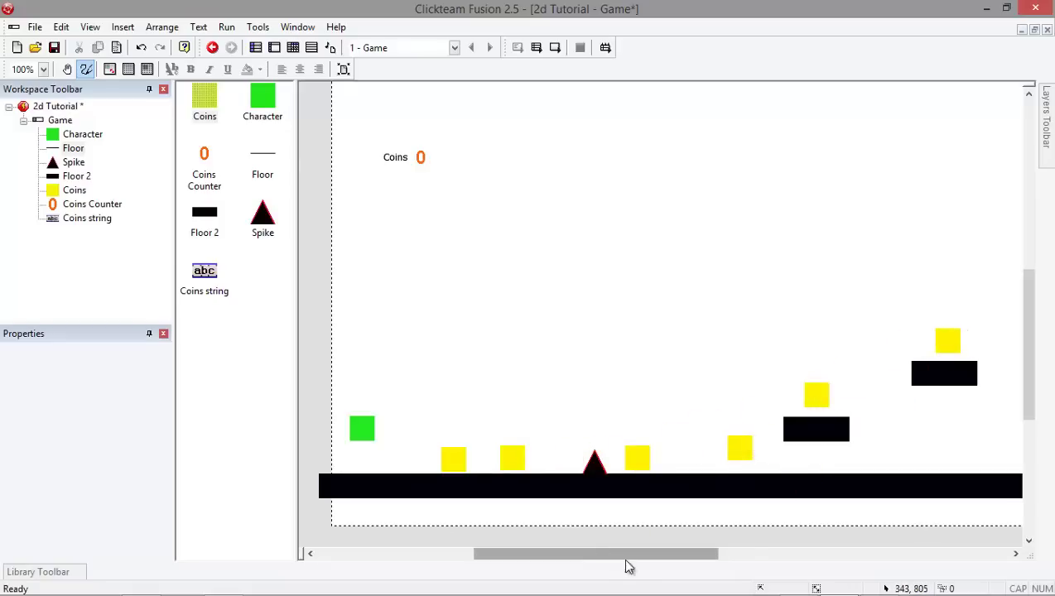
pyautogui.moveTo(628, 553); pyautogui.dragTo(700, 554)
pyautogui.moveTo(796, 300); pyautogui.dragTo(724, 539)
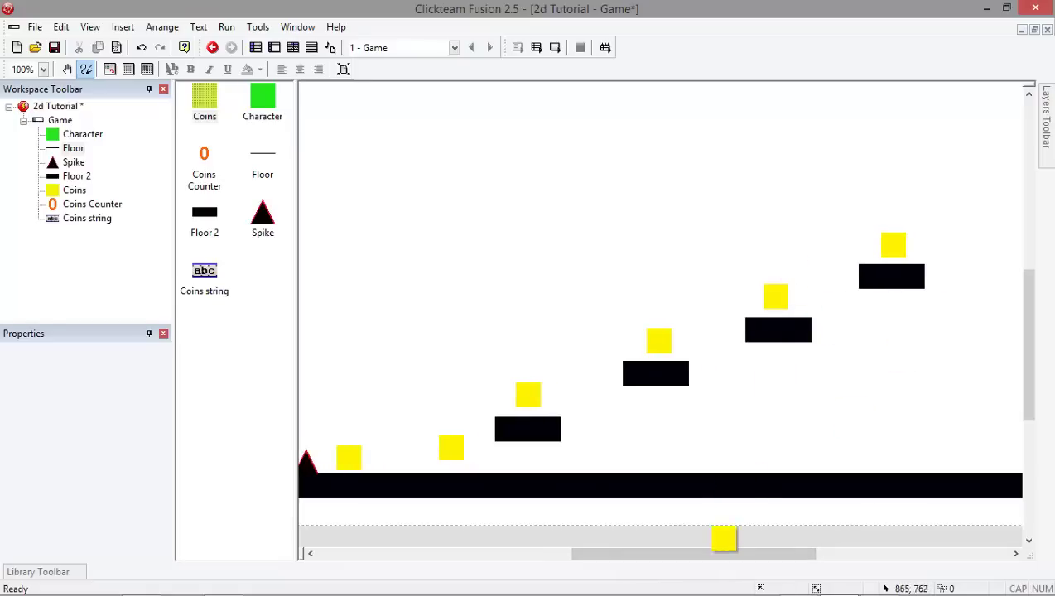
pyautogui.click(86, 70)
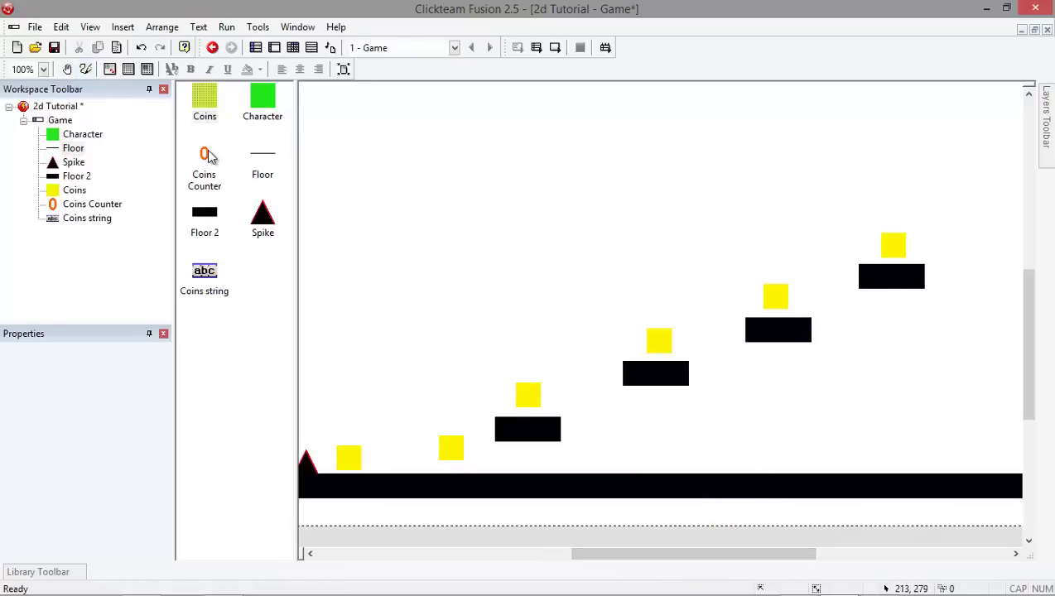
# Step: Insert a group of events titled "Coins" after the Restarting group in the Event Editor
pyautogui.moveTo(737, 553); pyautogui.dragTo(634, 560)
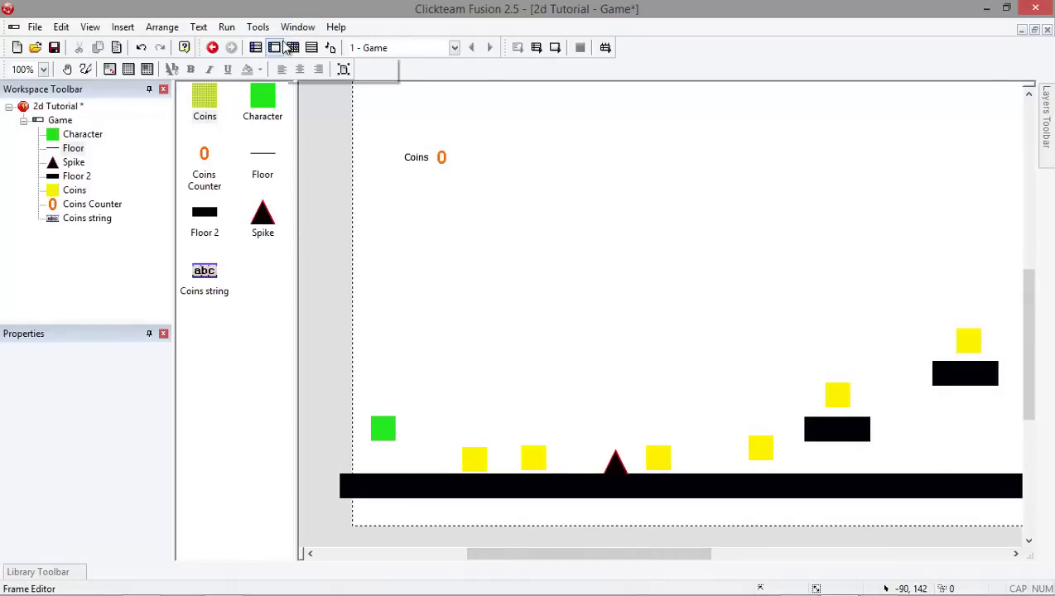
pyautogui.click(274, 47)
pyautogui.click(295, 118)
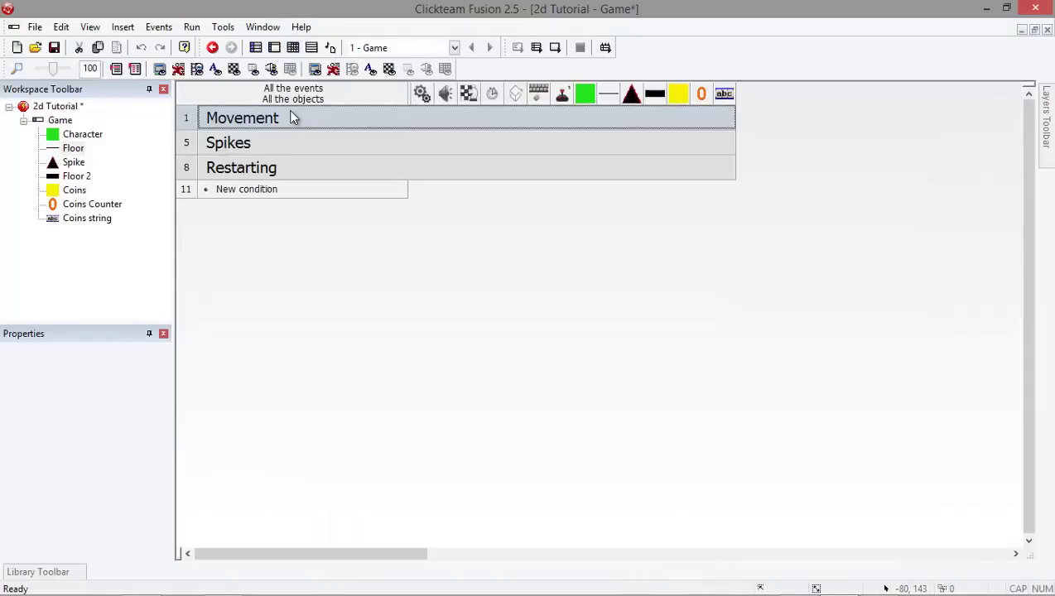
pyautogui.rightClick(186, 190)
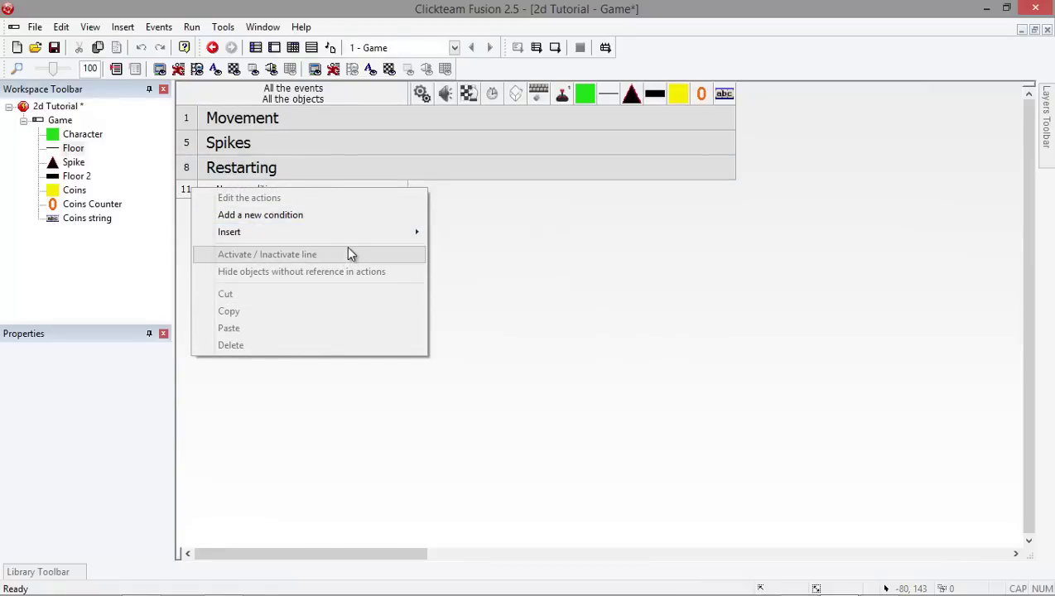
pyautogui.moveTo(357, 236)
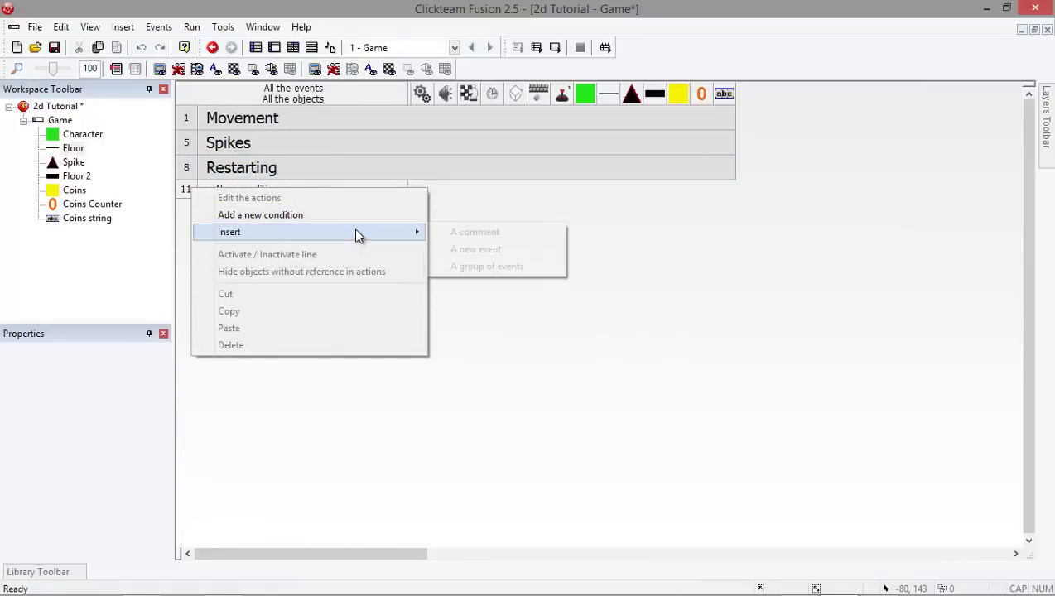
pyautogui.click(473, 269)
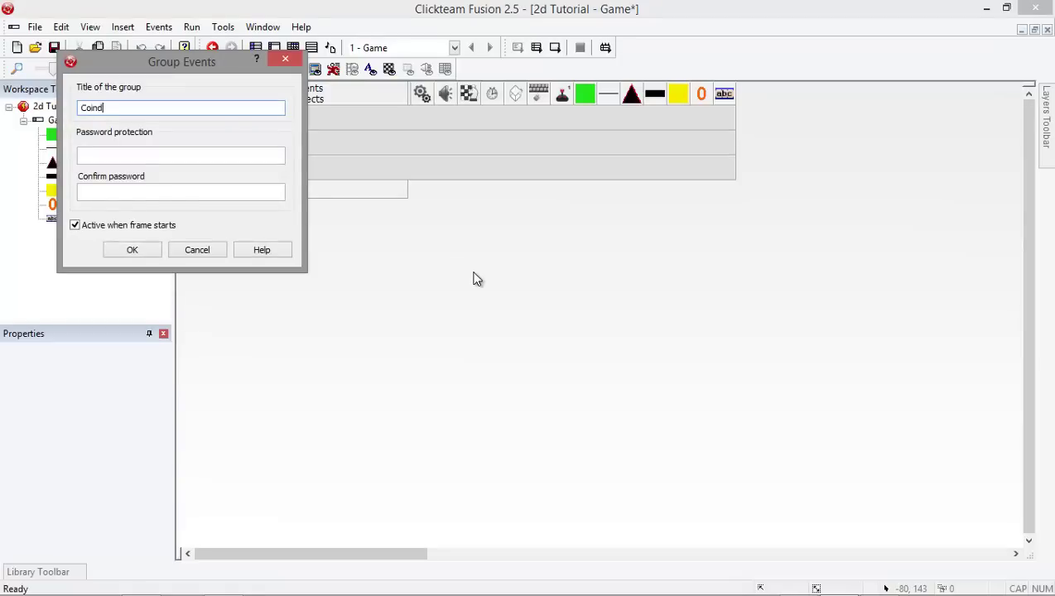
pyautogui.write('Coins')
pyautogui.press('Return')
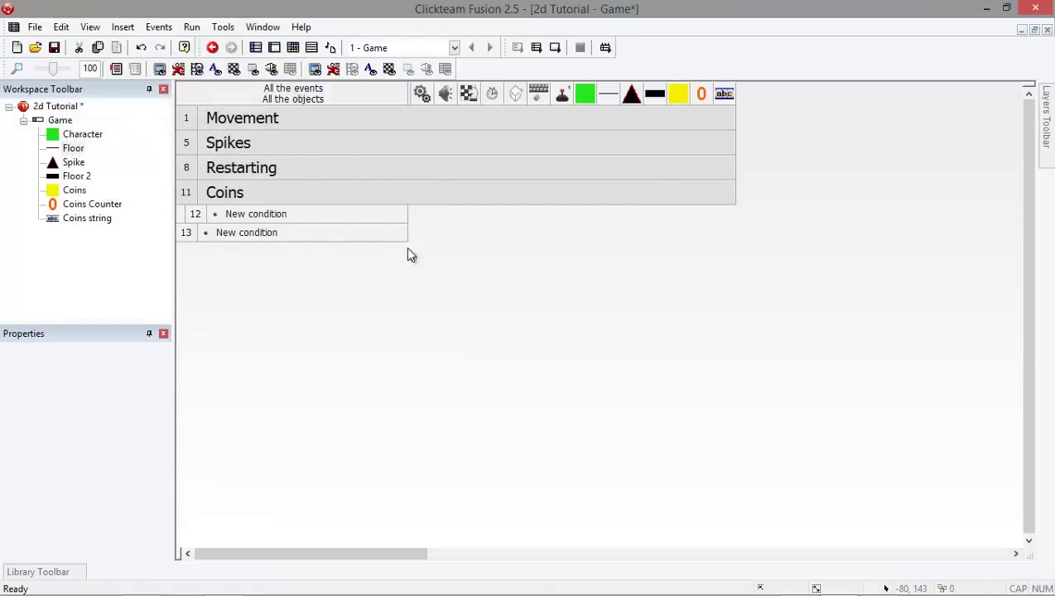
# Step: Add a condition to the Coins group that tests for a collision between the Character and the Coins object
pyautogui.click(214, 193)
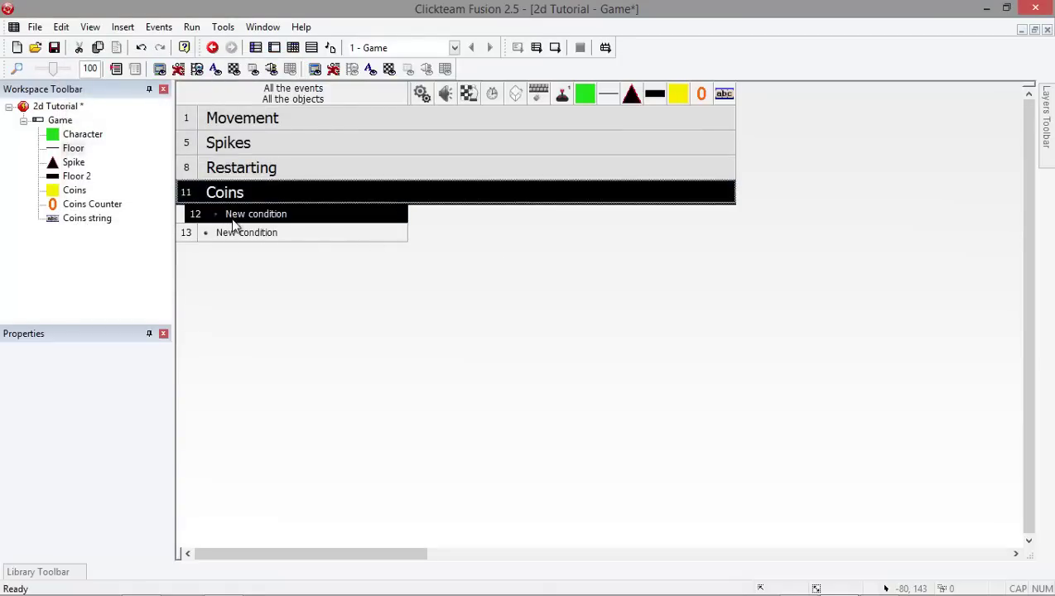
pyautogui.click(241, 217)
pyautogui.doubleClick(241, 217)
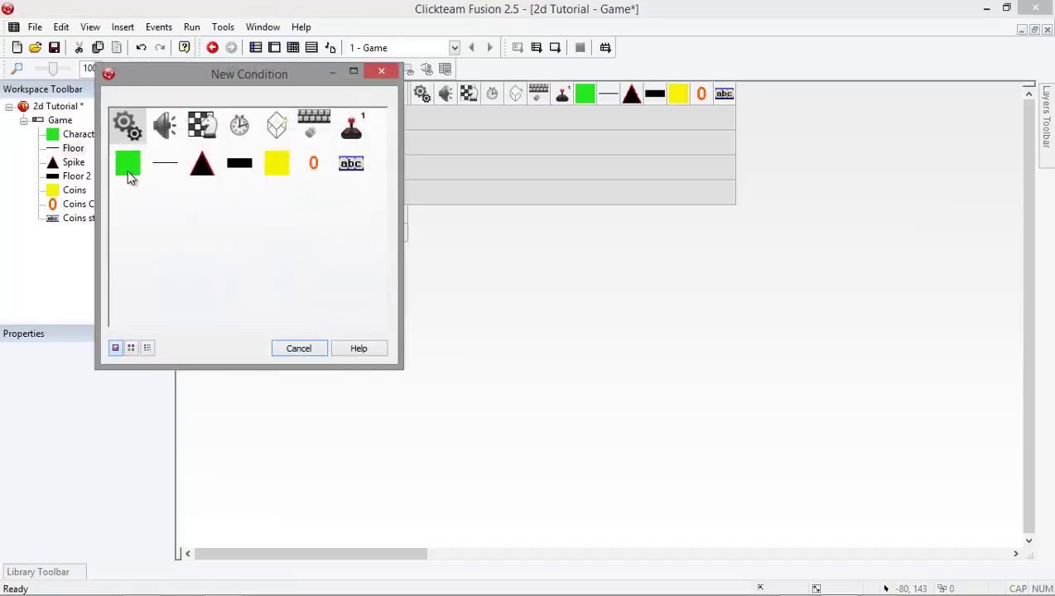
pyautogui.rightClick(128, 170)
pyautogui.moveTo(174, 181)
pyautogui.click(284, 181)
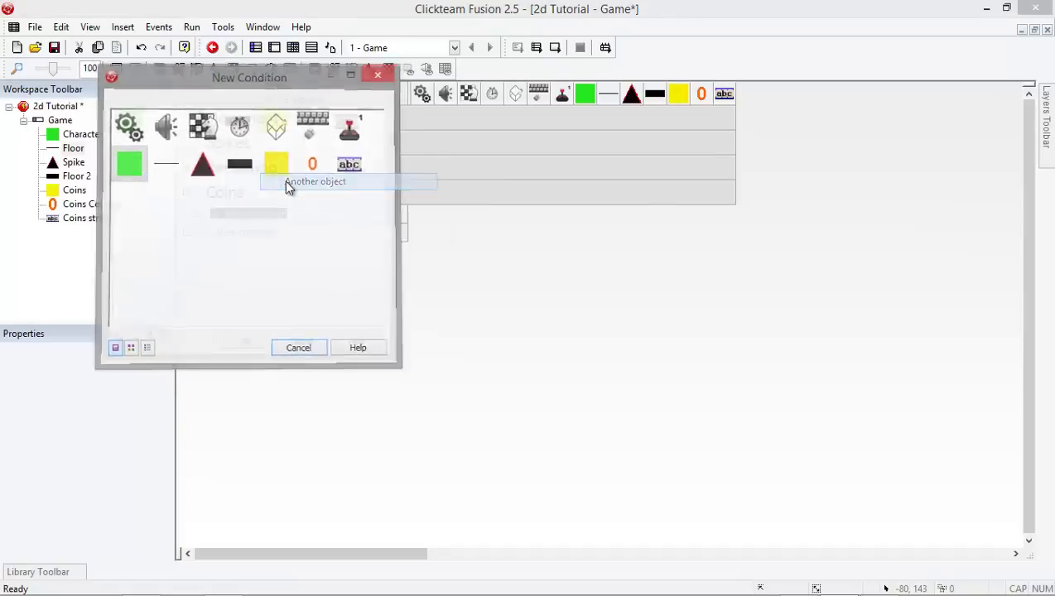
pyautogui.click(277, 137)
pyautogui.click(230, 352)
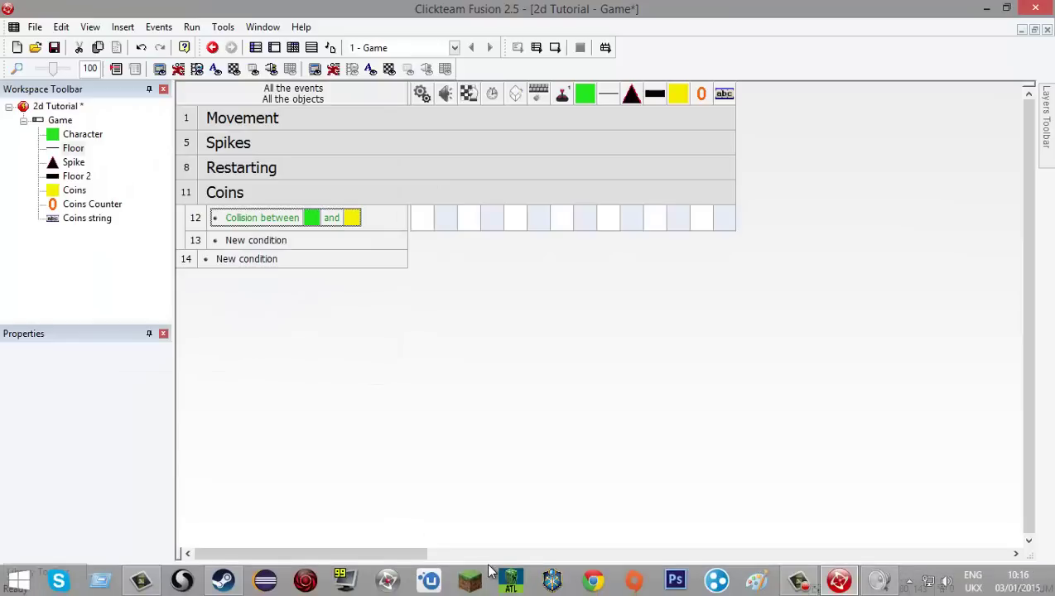
# Step: Start an Add to Counter action for the Coins Counter on the Character and Coins collision event
pyautogui.click(696, 219)
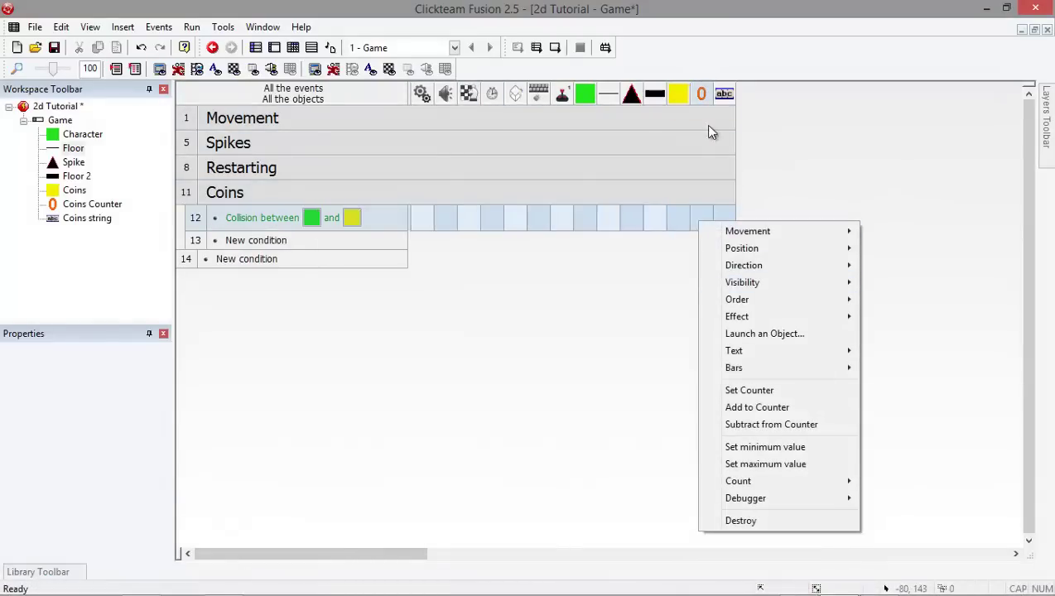
pyautogui.click(747, 410)
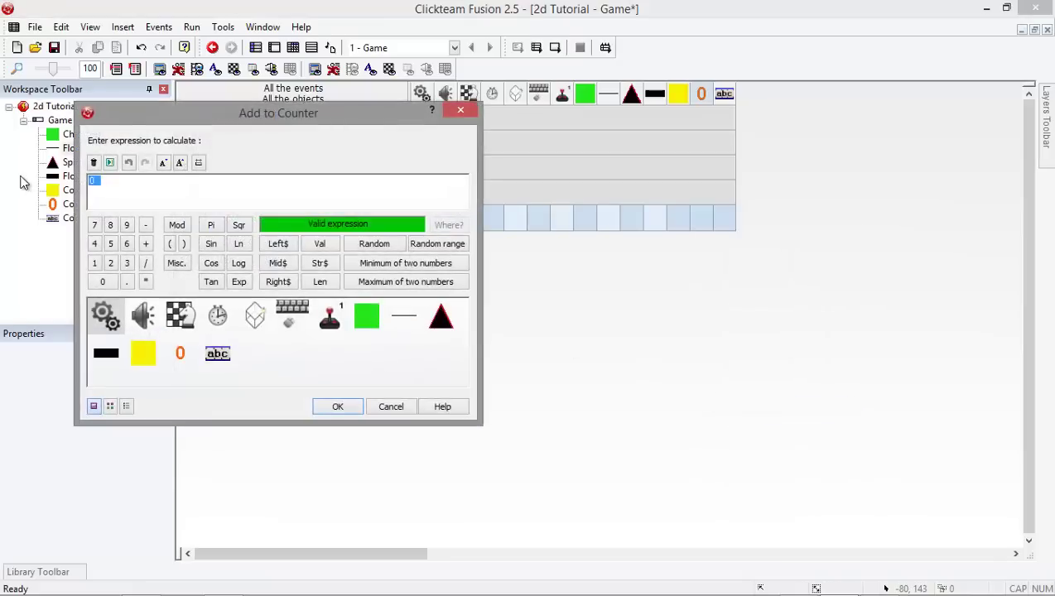
# Step: For the Character and Coins collision event, accept the Add to Counter expression for the Coins Counter and destroy the Coins object
pyautogui.click(339, 406)
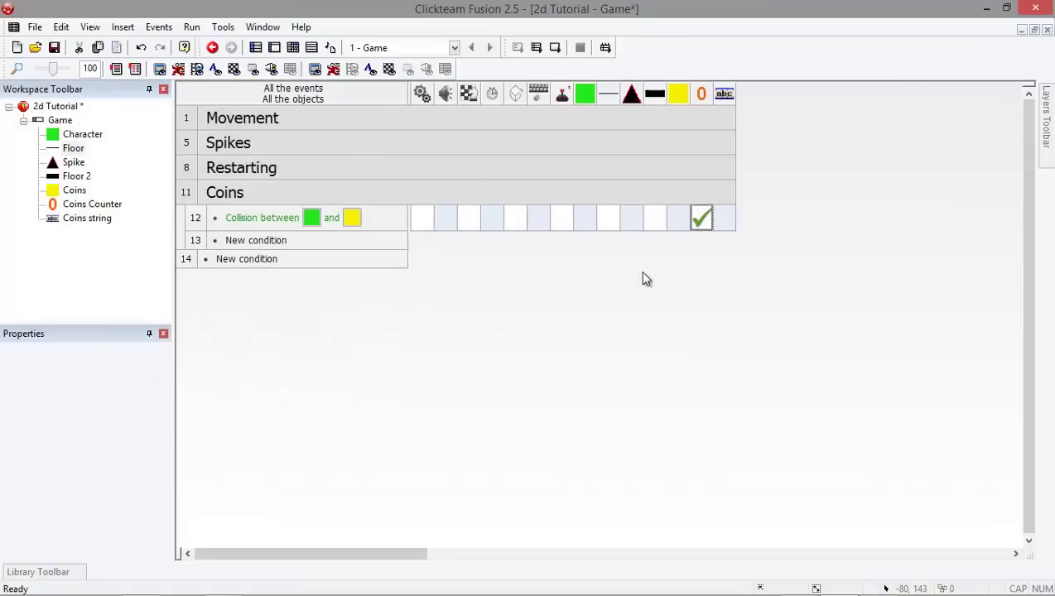
pyautogui.click(674, 219)
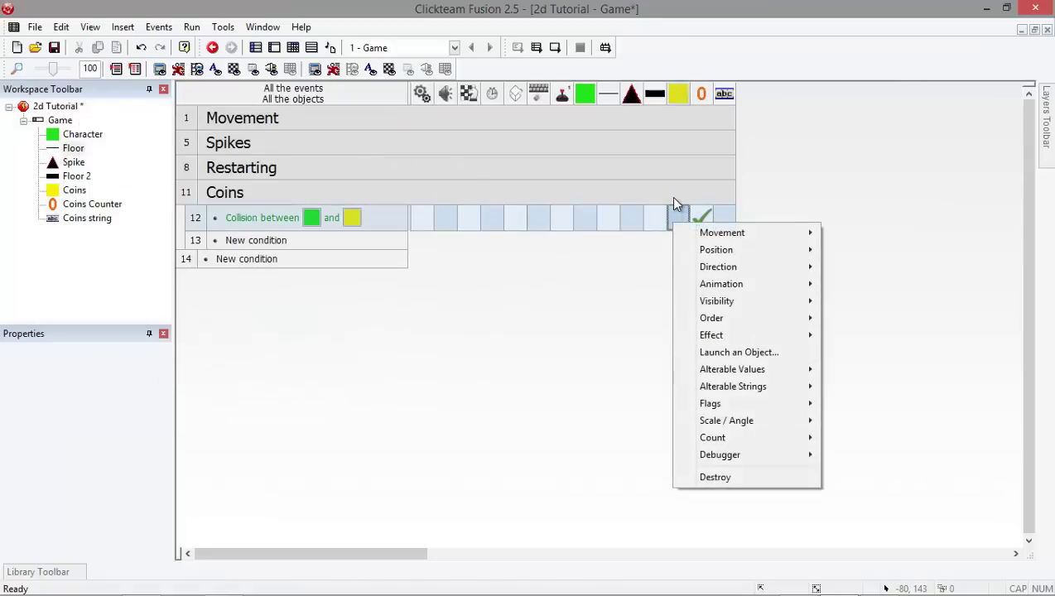
pyautogui.click(716, 477)
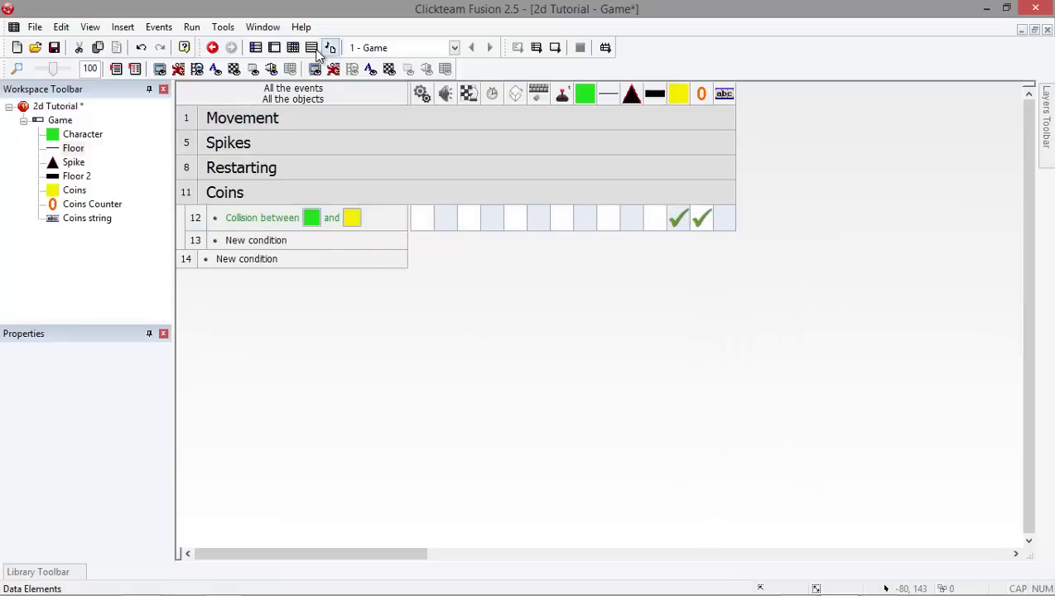
# Step: Run the application from the frame editor and test collecting the first coins and jumping over the spike with the green character
pyautogui.click(276, 47)
pyautogui.click(226, 27)
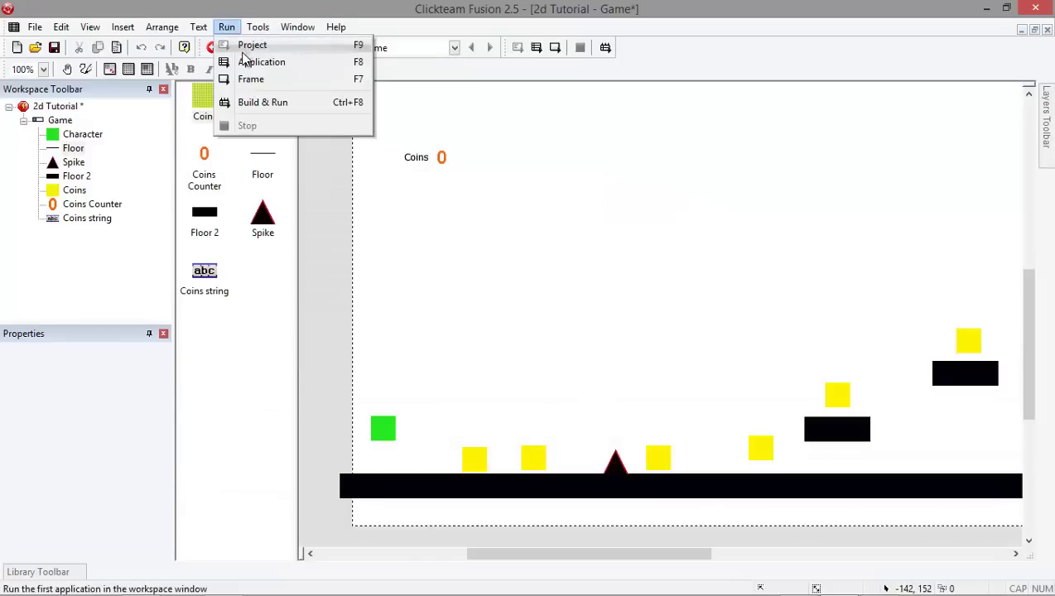
pyautogui.click(242, 61)
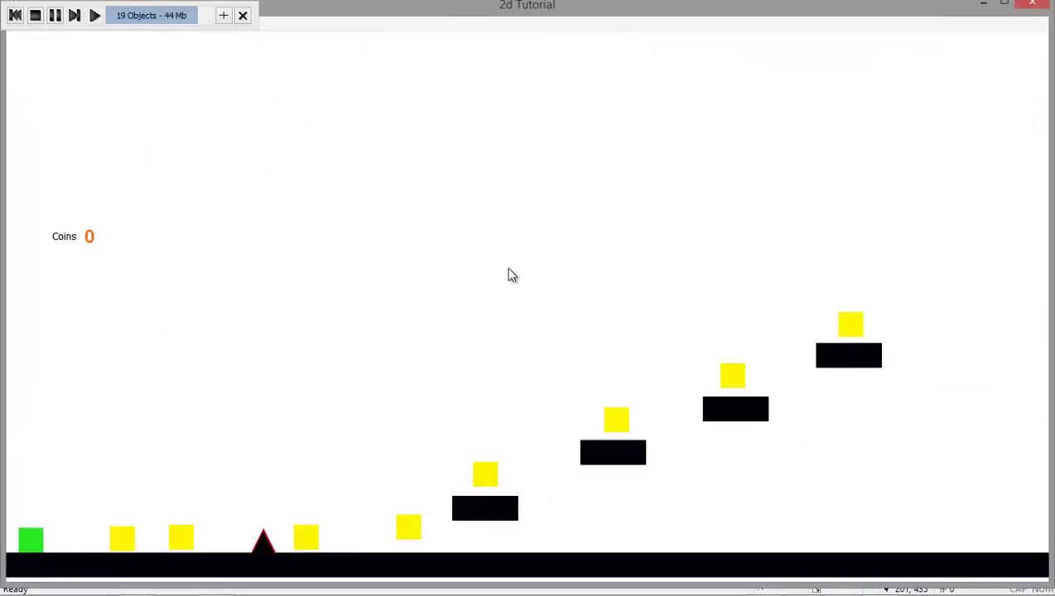
pyautogui.press('Right')
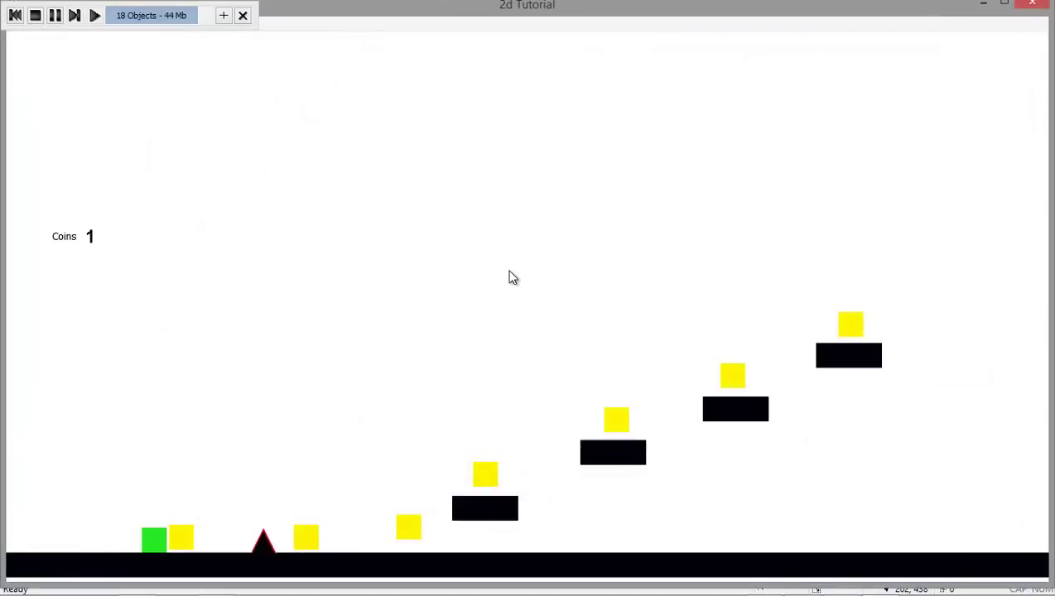
pyautogui.press('Right')
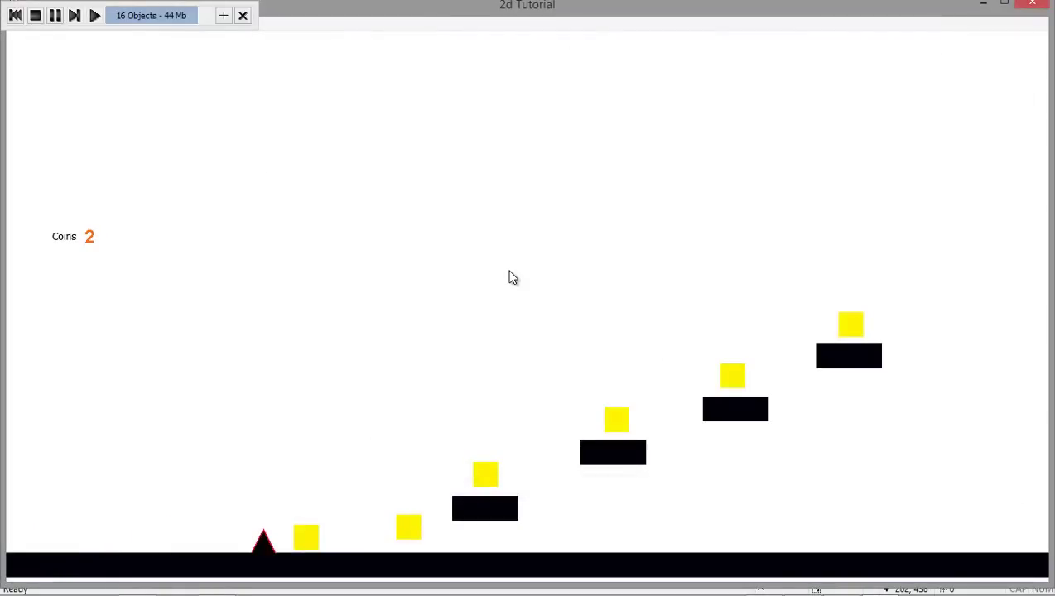
pyautogui.press('Right')
pyautogui.press('Up')
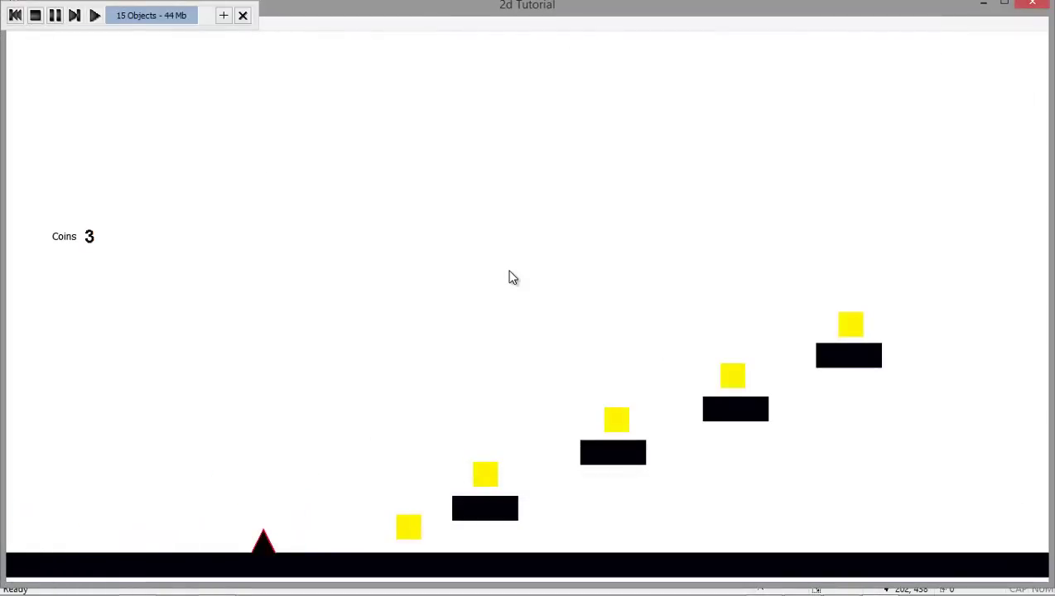
pyautogui.press('Right')
pyautogui.press('Up')
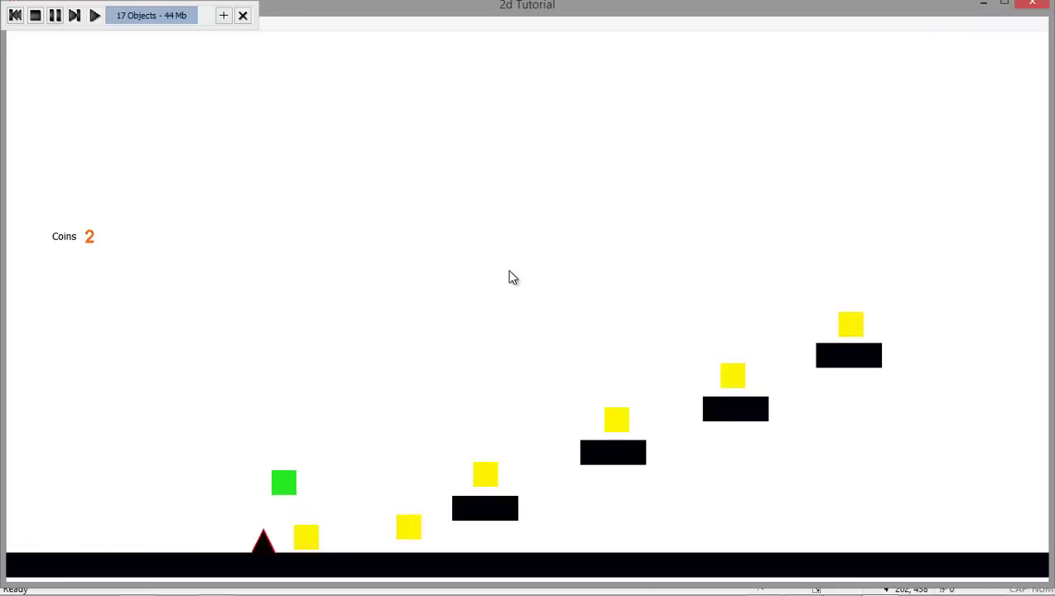
pyautogui.press('Right')
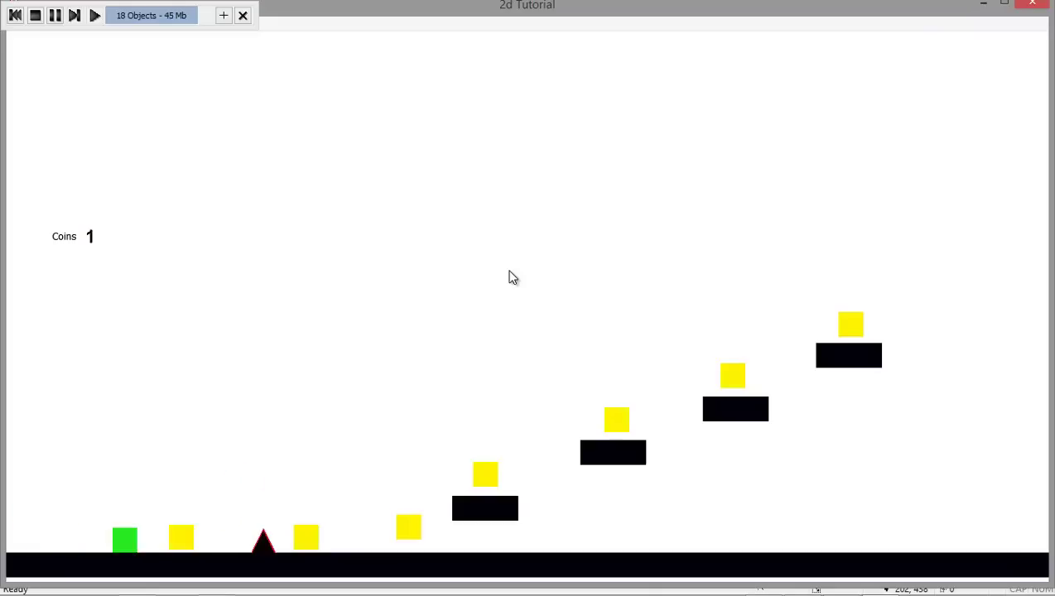
# Step: Jump the character past the spike and up the platforms to test collecting the remaining coins
pyautogui.press('Up')
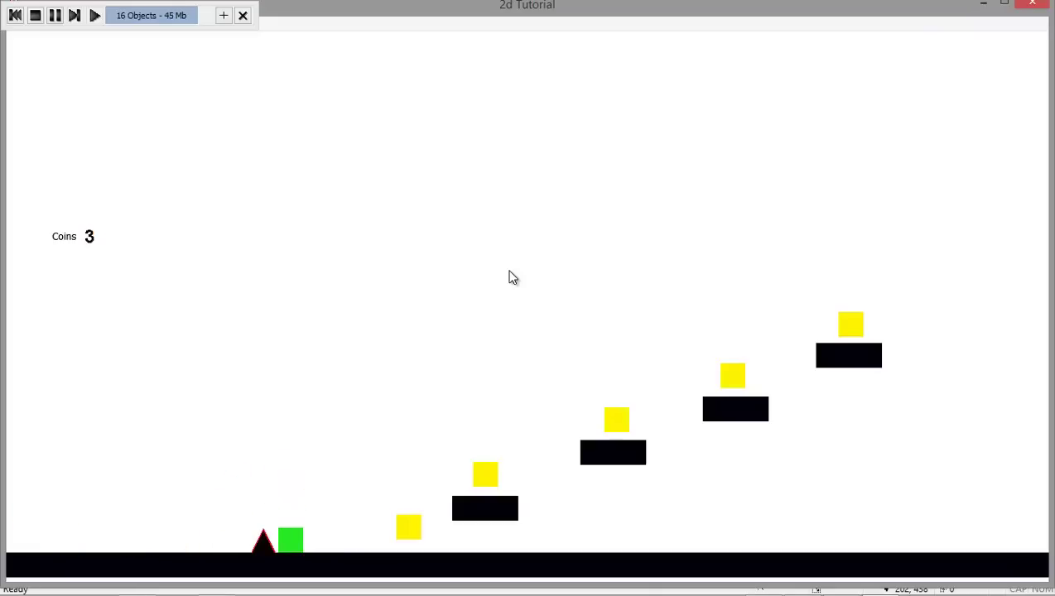
pyautogui.press('Right')
pyautogui.press('Up')
pyautogui.press('Up')
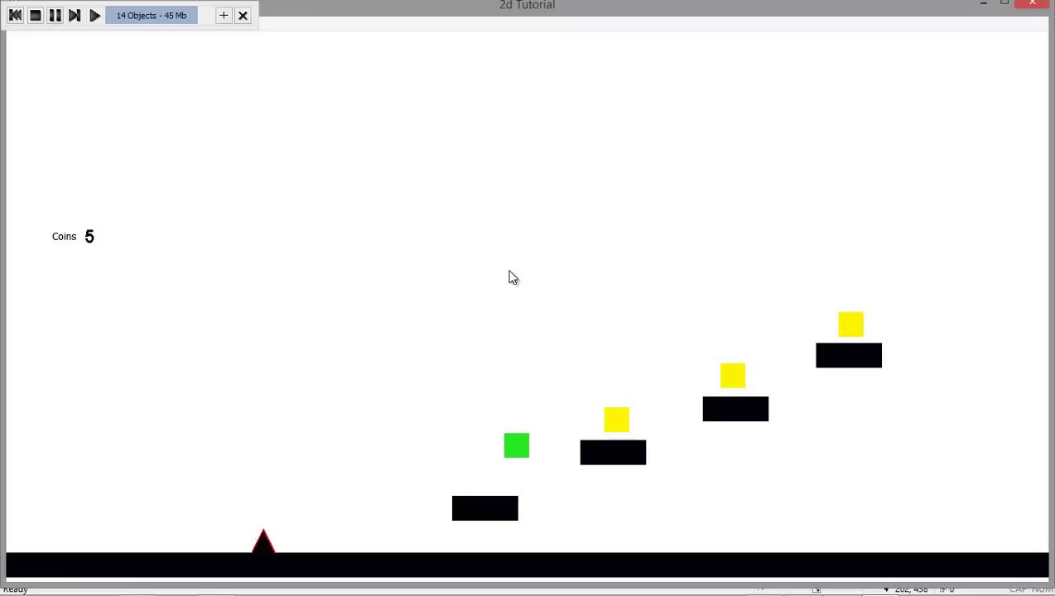
pyautogui.press('Right')
pyautogui.press('Up')
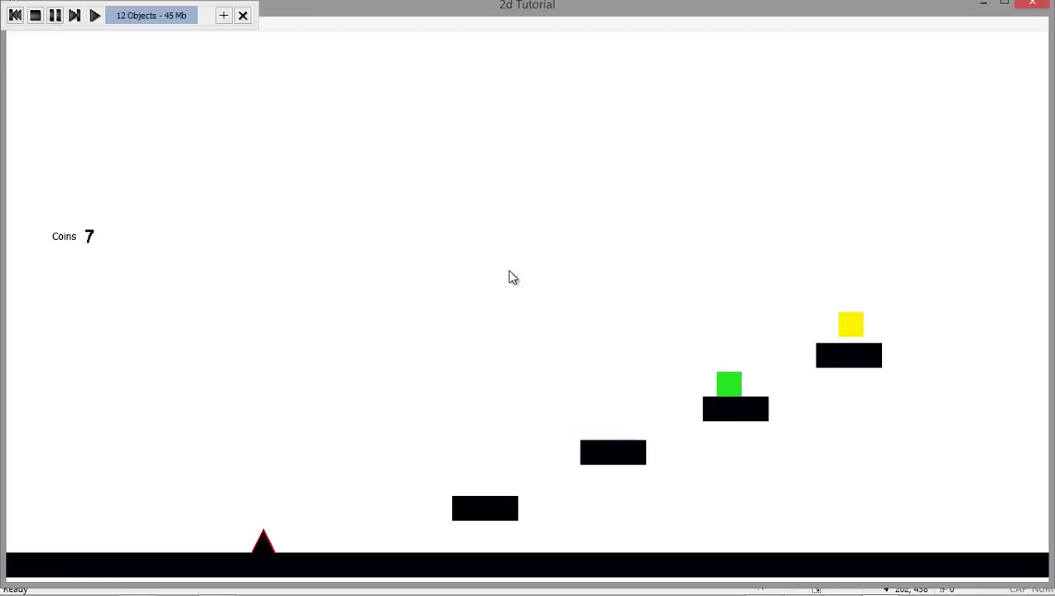
pyautogui.press('Up')
pyautogui.press('Left')
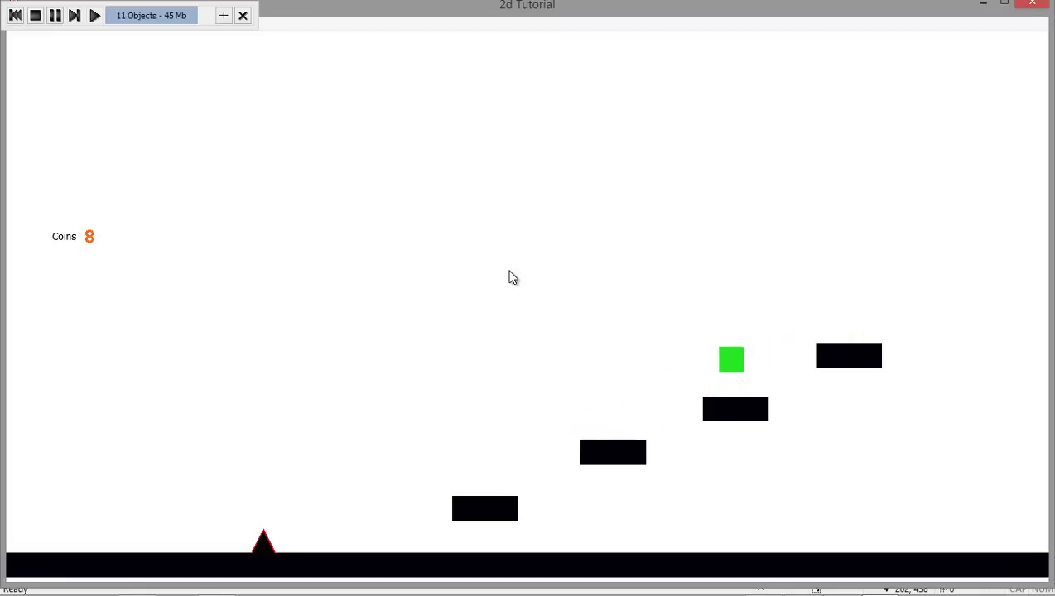
# Step: Test the character's movement by walking and jumping back and forth around the lowest platform and across the spike
pyautogui.press('Up')
pyautogui.press('Left')
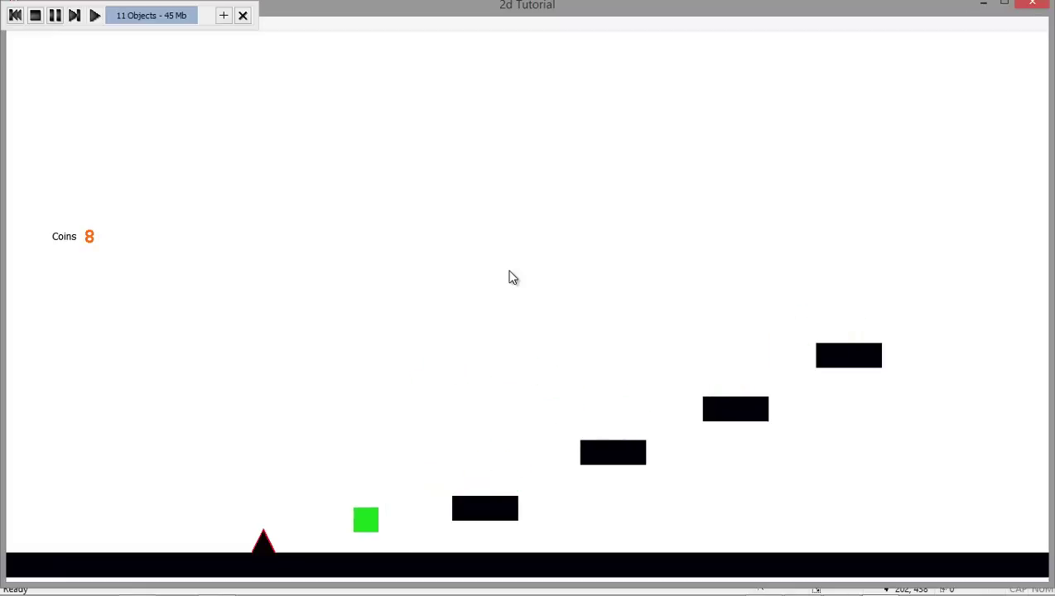
pyautogui.press('Right')
pyautogui.press('Left')
pyautogui.press('Up')
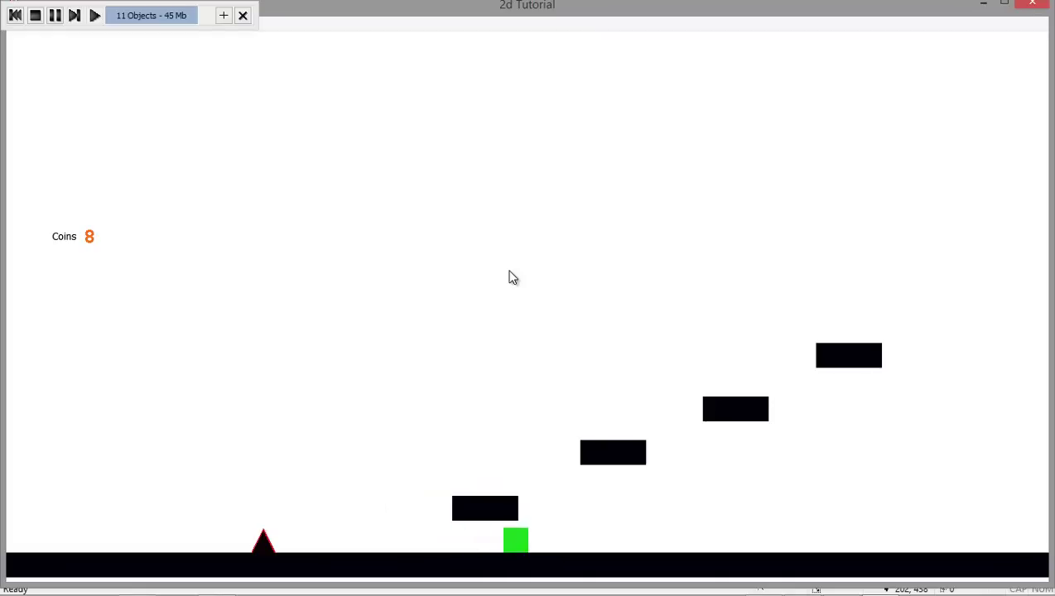
pyautogui.press('Right')
pyautogui.press('Up')
pyautogui.press('Up')
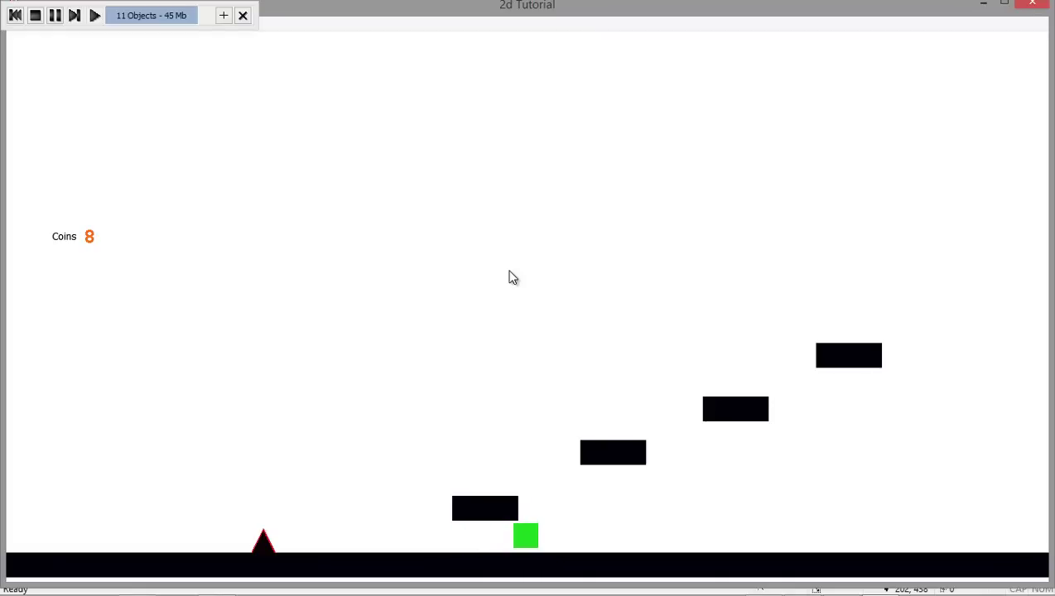
pyautogui.press('Right')
pyautogui.press('Left')
pyautogui.press('Up')
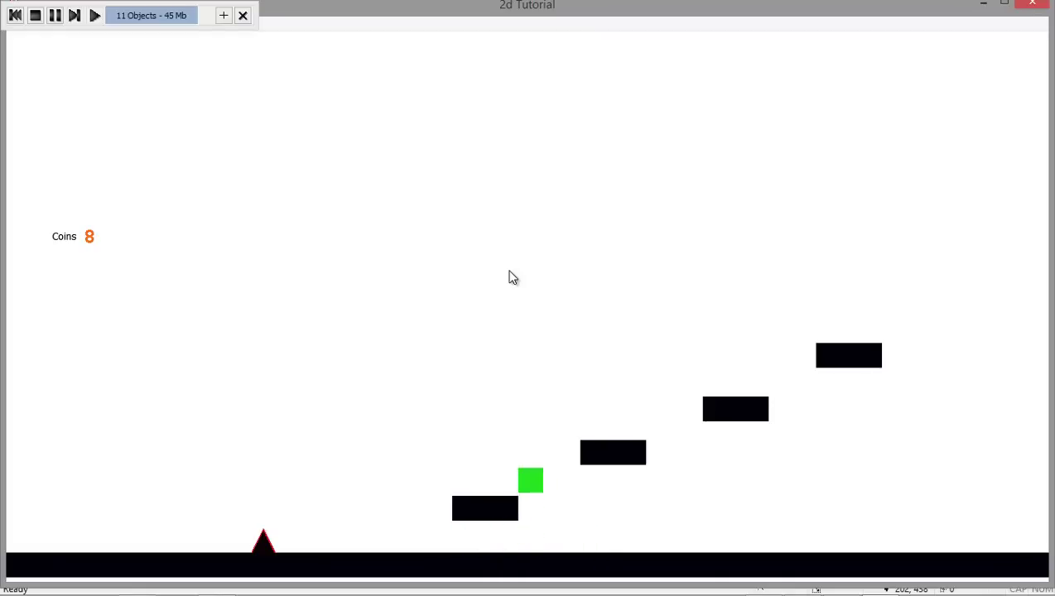
pyautogui.press('Right')
pyautogui.press('Left')
pyautogui.press('Up')
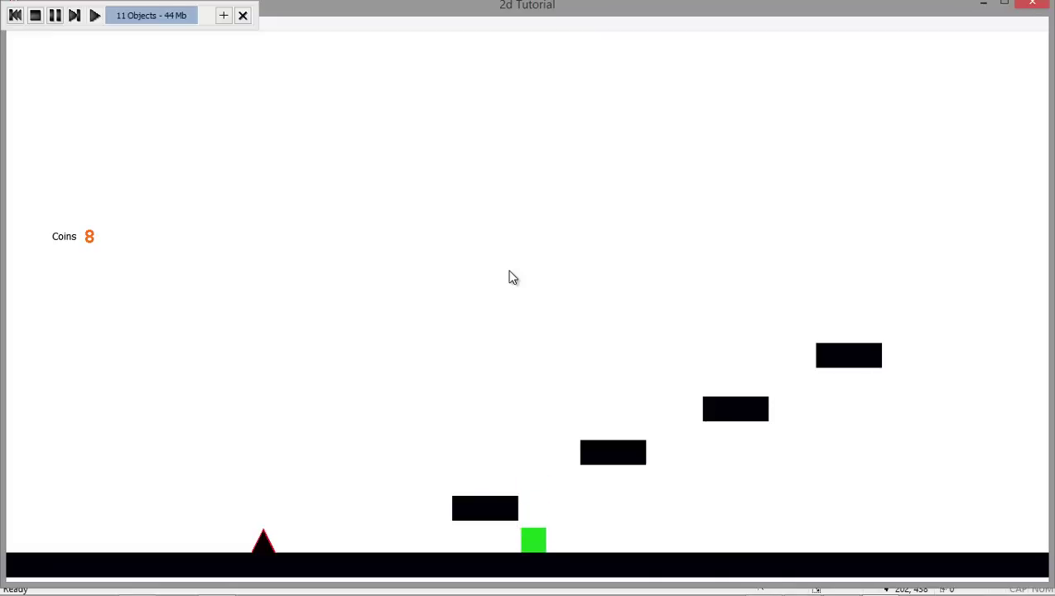
pyautogui.press('Left')
pyautogui.press('Up')
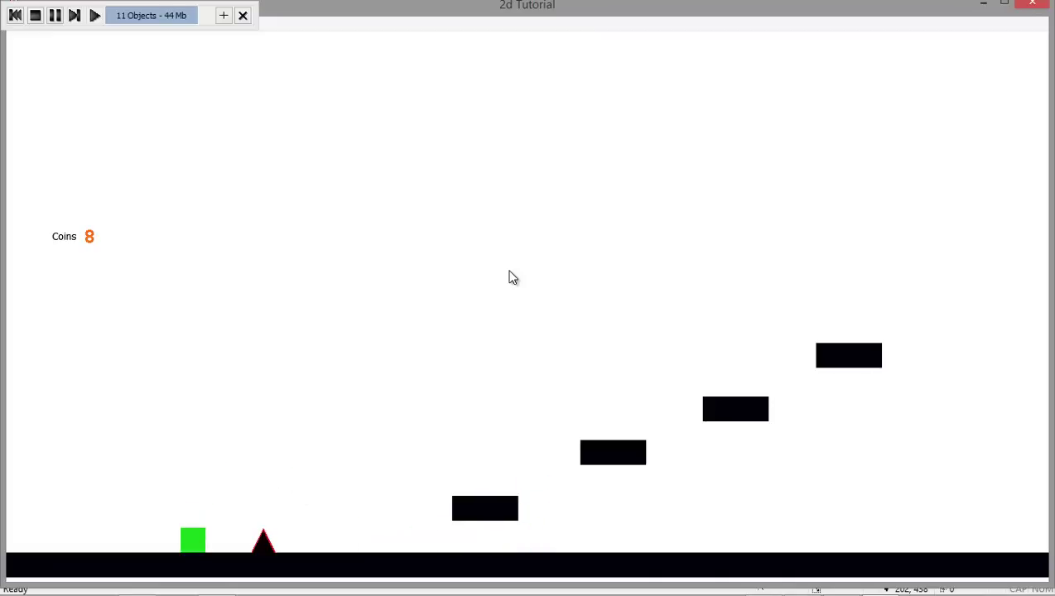
# Step: Jump the character over the spike and up to the highest platform, and close the test run
pyautogui.press('Right')
pyautogui.press('Up')
pyautogui.press('Up')
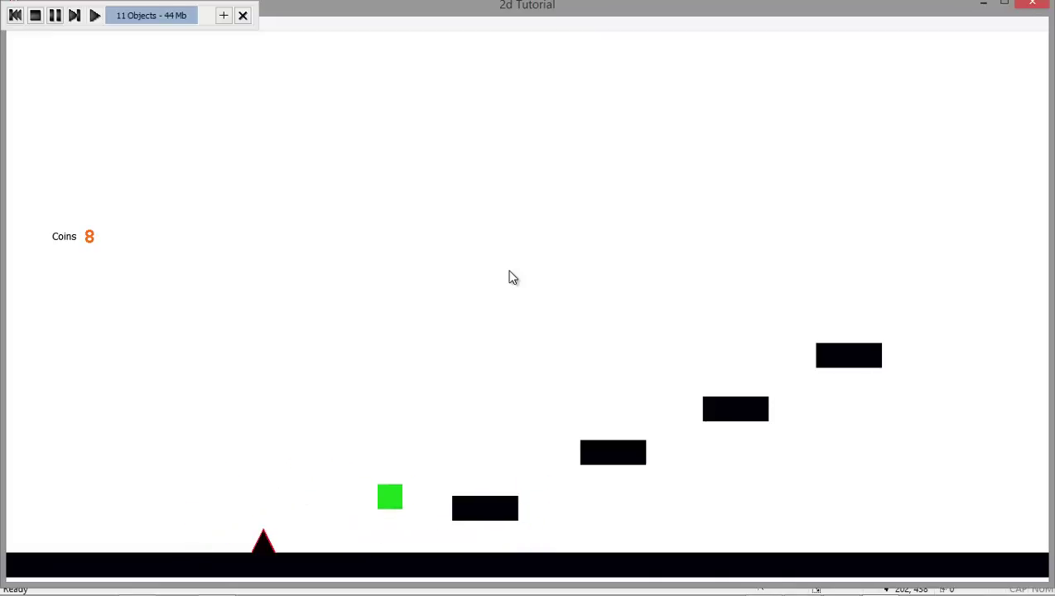
pyautogui.press('Up')
pyautogui.press('Up')
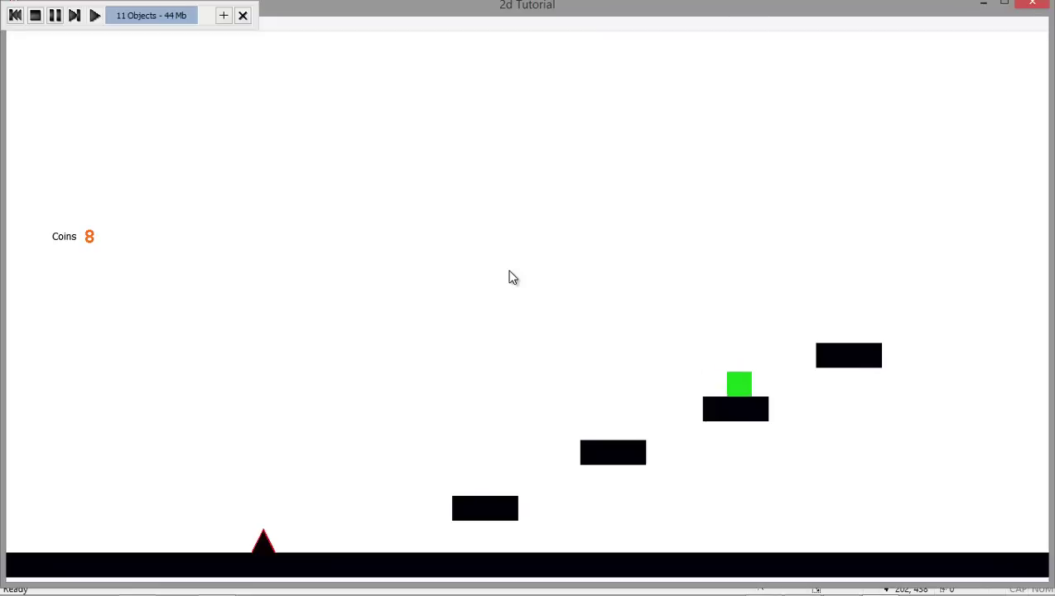
pyautogui.press('Up')
pyautogui.press('Right')
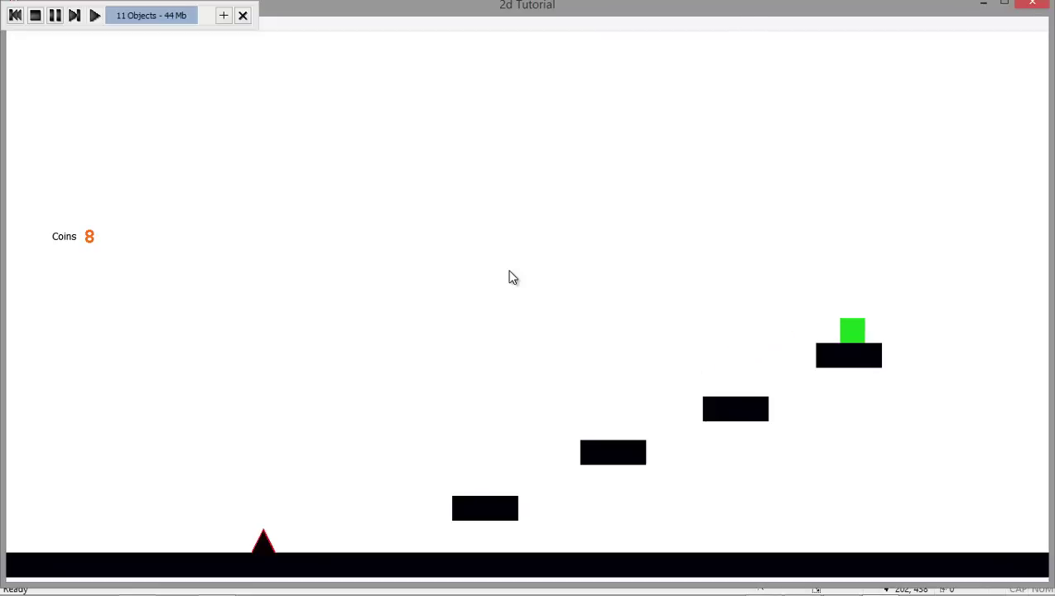
pyautogui.click(1033, 5)
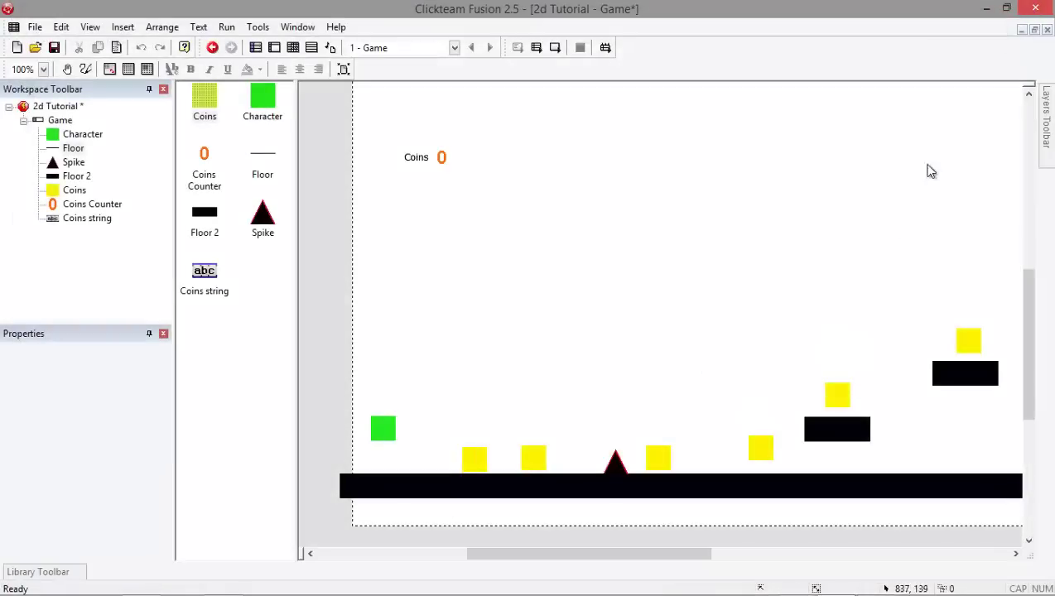
# Step: Insert a new Active object into the frame, in the empty area above the Coins text
pyautogui.scroll(5, 617, 347)
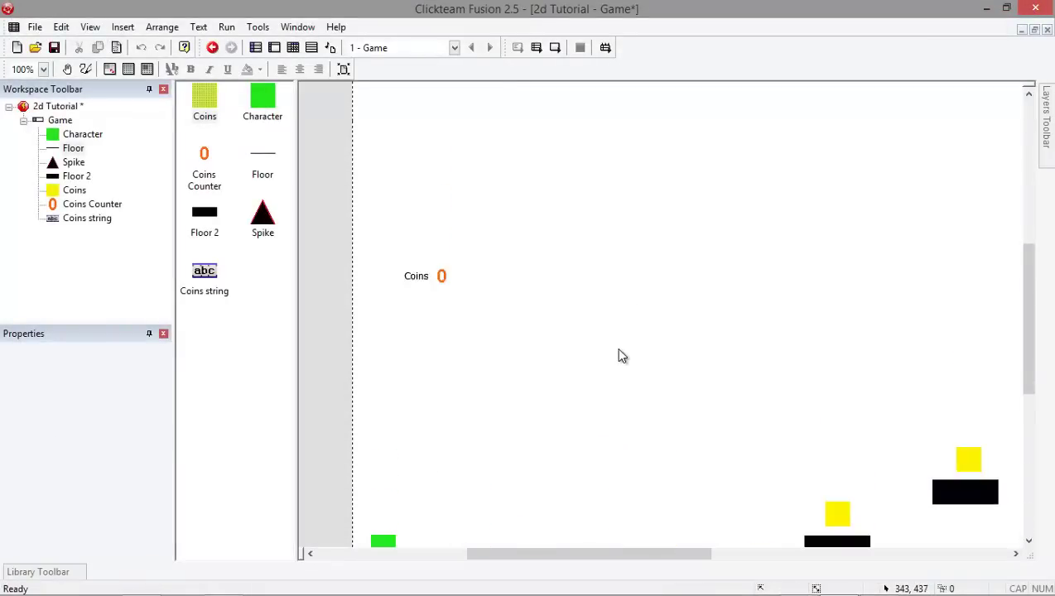
pyautogui.doubleClick(563, 380)
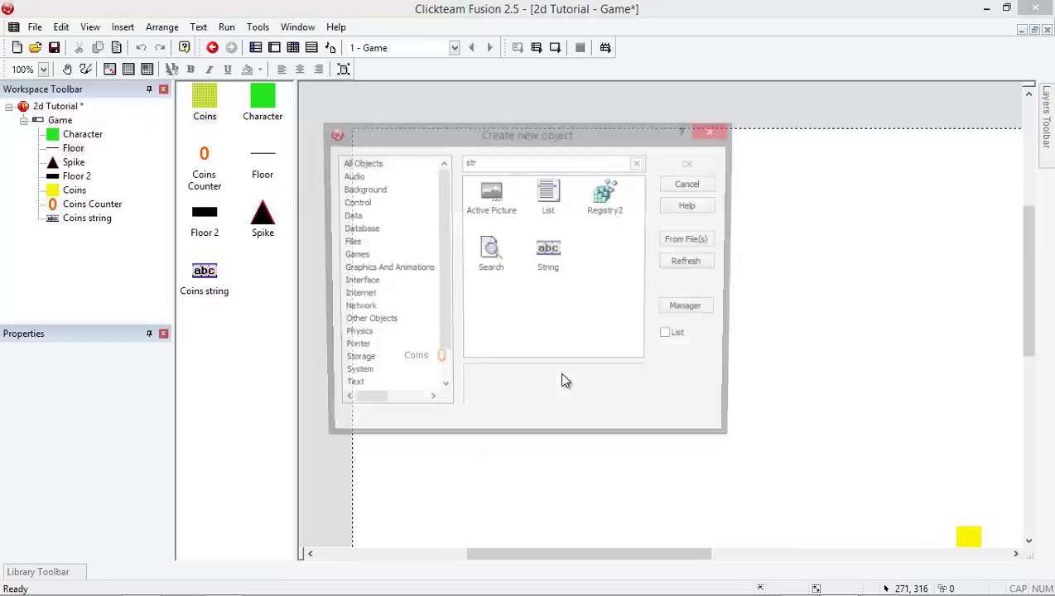
pyautogui.click(390, 164)
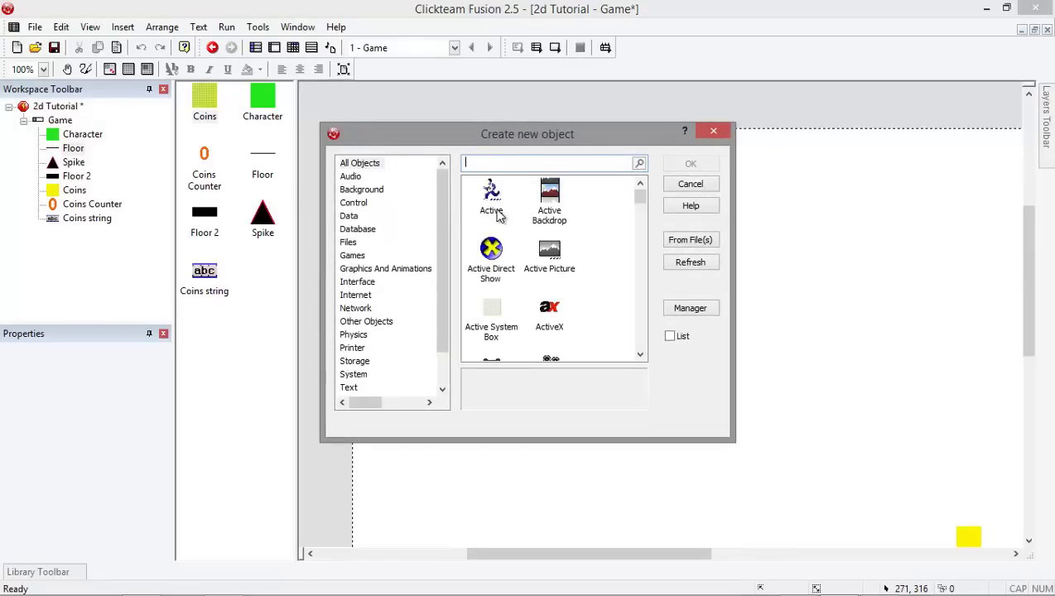
pyautogui.click(492, 203)
pyautogui.doubleClick(494, 192)
pyautogui.click(398, 172)
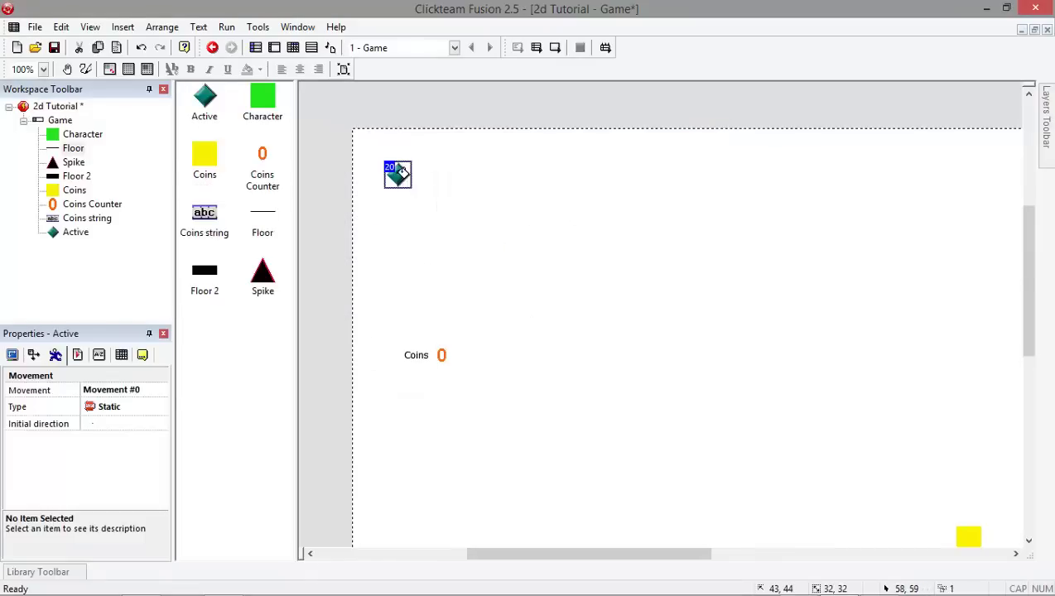
# Step: Clear the new Active object's image, fill it with turquoise 00CBCB and accept the image
pyautogui.doubleClick(398, 172)
pyautogui.click(13, 30)
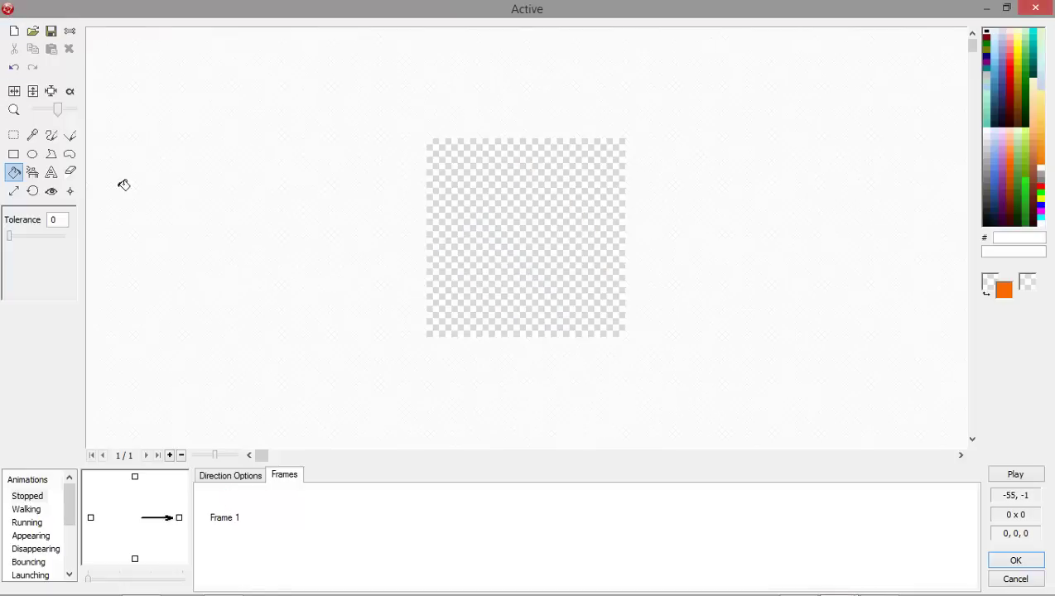
pyautogui.click(1030, 63)
pyautogui.click(484, 296)
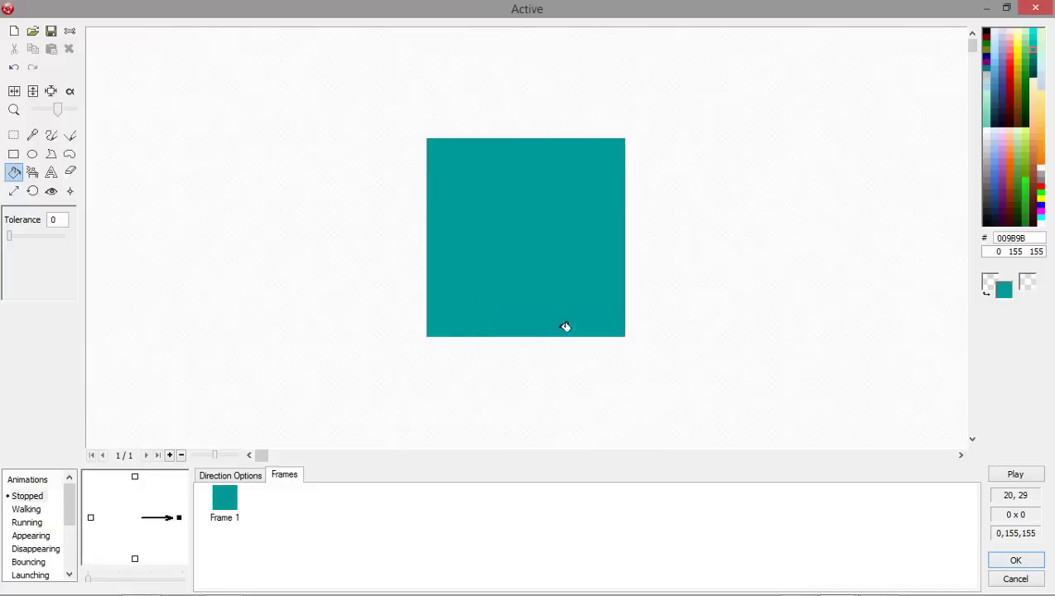
pyautogui.click(1031, 37)
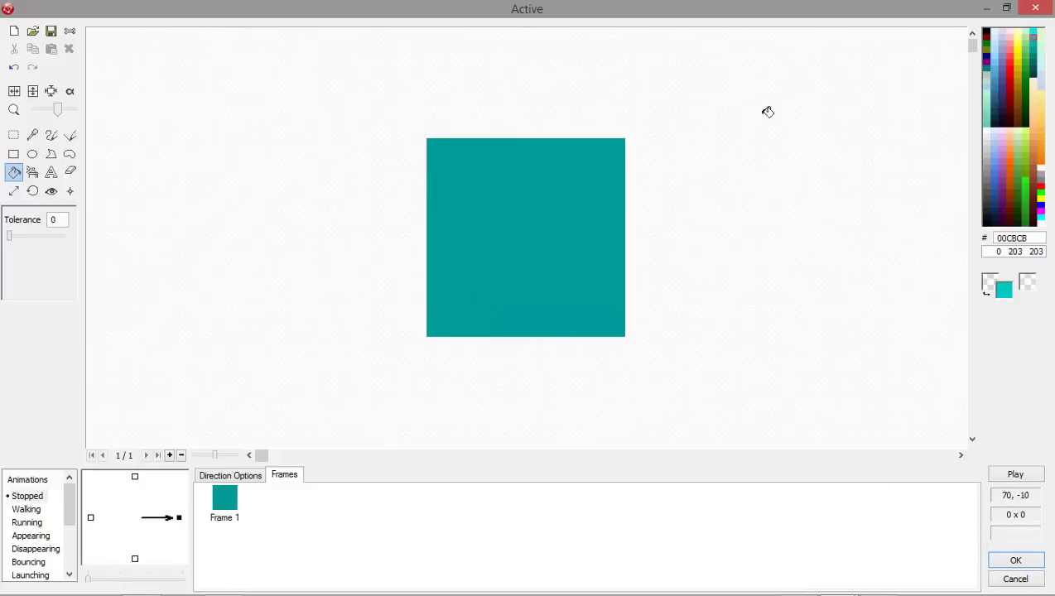
pyautogui.click(539, 233)
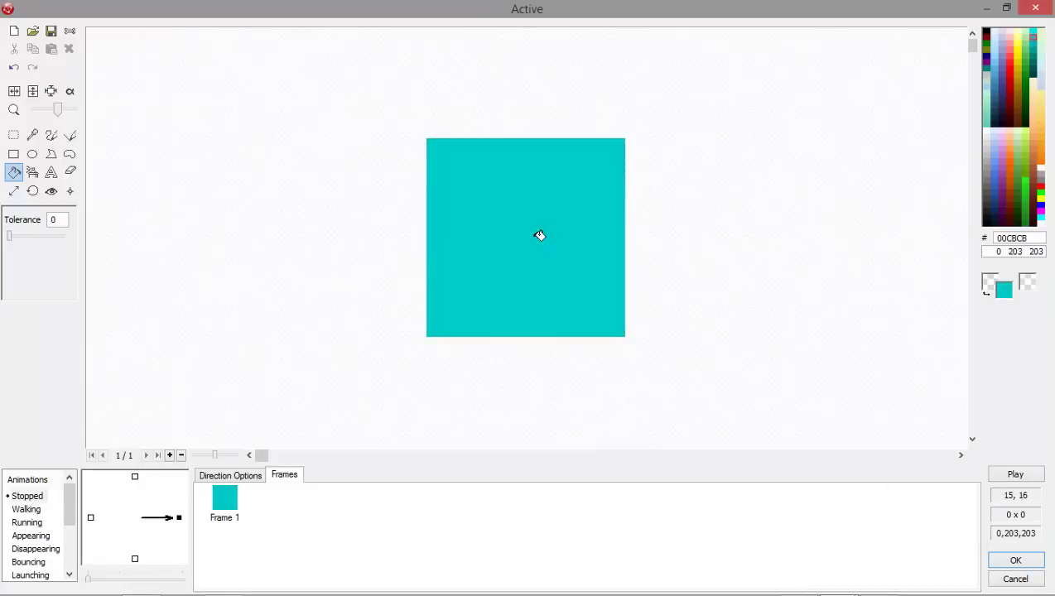
pyautogui.click(1016, 562)
# Step: Move the turquoise Active object to the frame's upper-left corner at 0, 0 and deselect it
pyautogui.moveTo(396, 173); pyautogui.dragTo(370, 145)
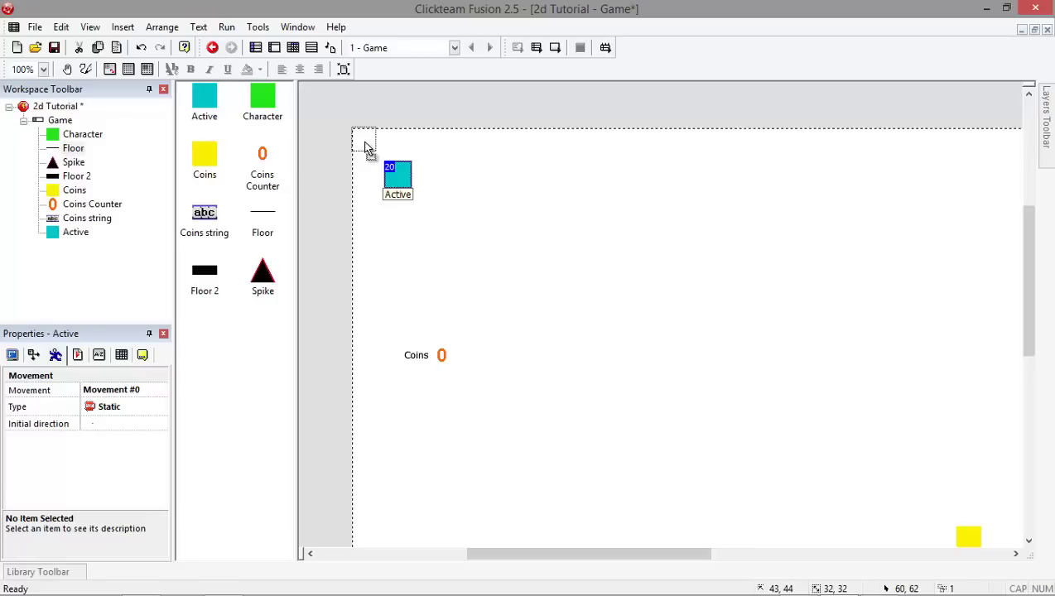
pyautogui.moveTo(369, 147); pyautogui.dragTo(362, 140)
pyautogui.click(391, 220)
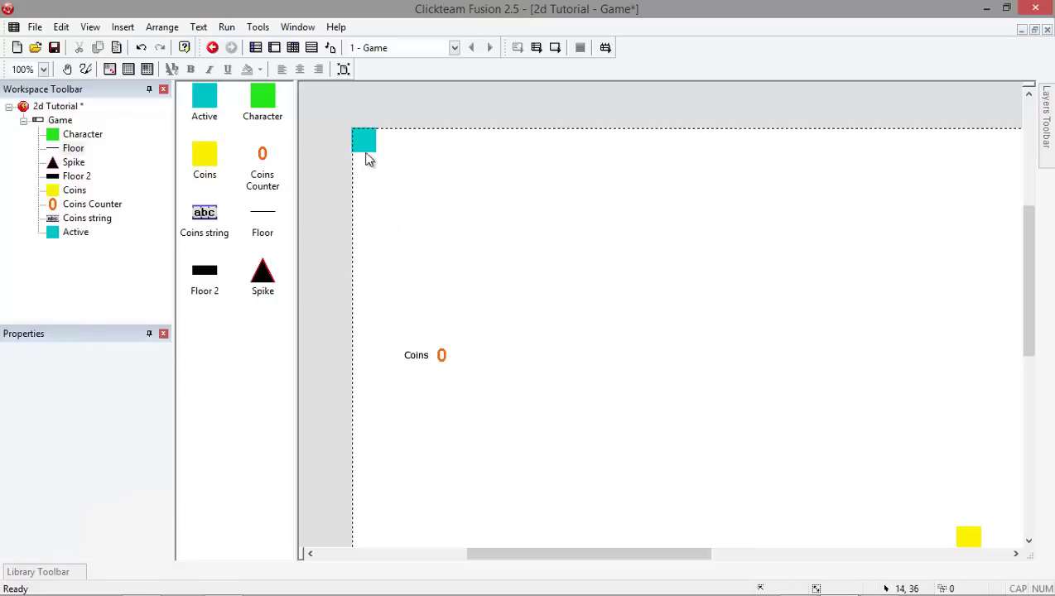
pyautogui.click(368, 145)
pyautogui.click(585, 274)
pyautogui.click(369, 146)
pyautogui.click(506, 235)
pyautogui.click(365, 153)
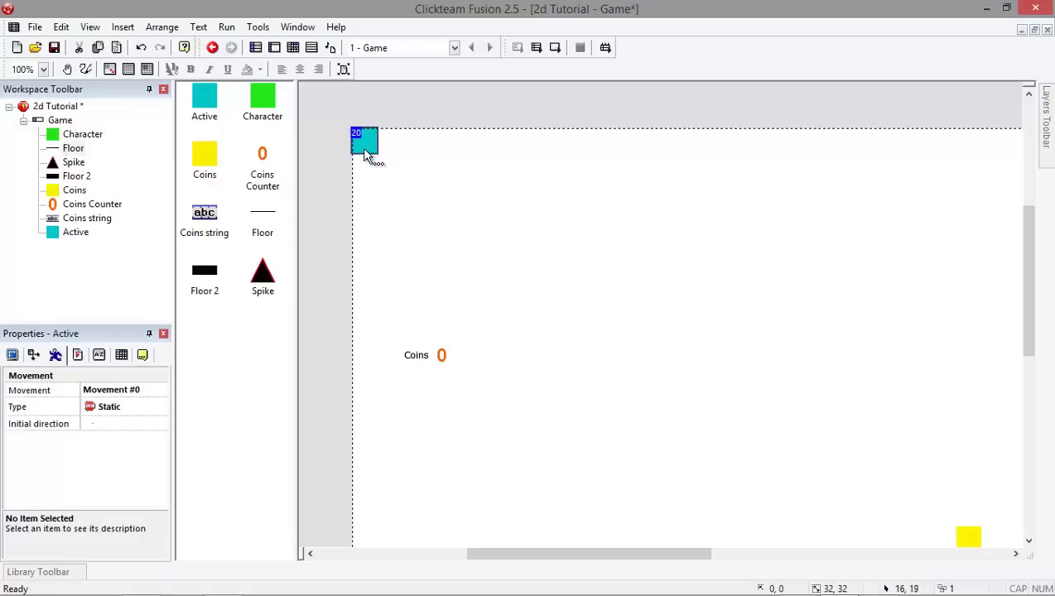
# Step: Resize the turquoise Active object to 1360 wide by 768 high and deselect it
pyautogui.click(34, 355)
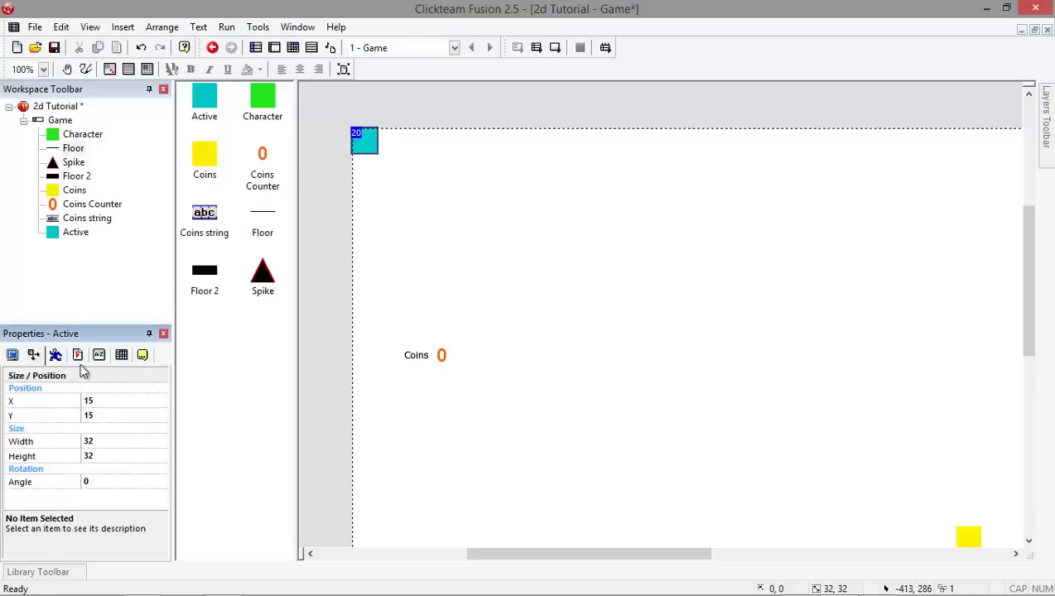
pyautogui.click(102, 442)
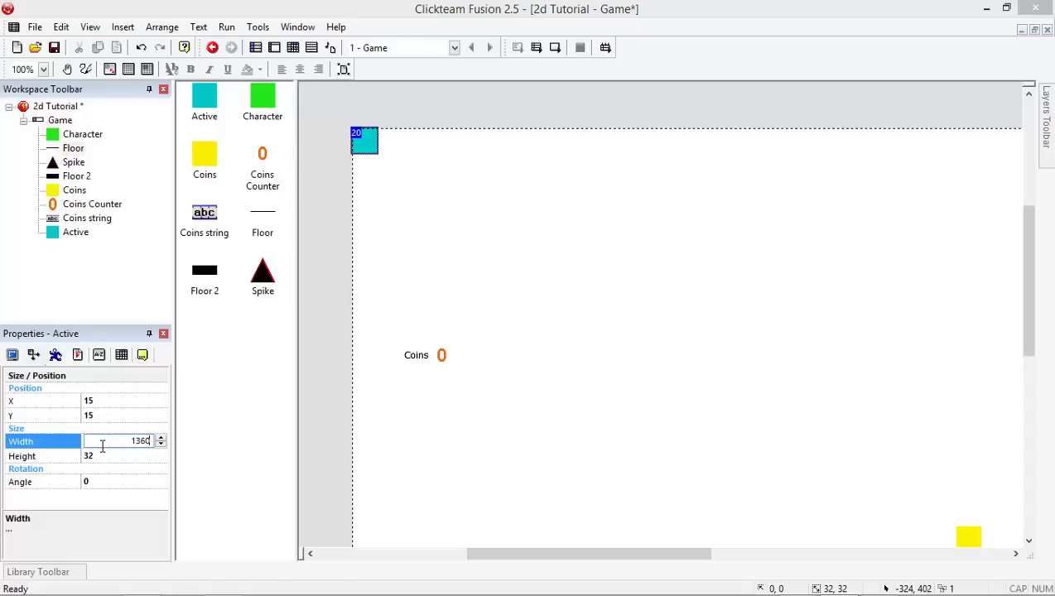
pyautogui.click(121, 457)
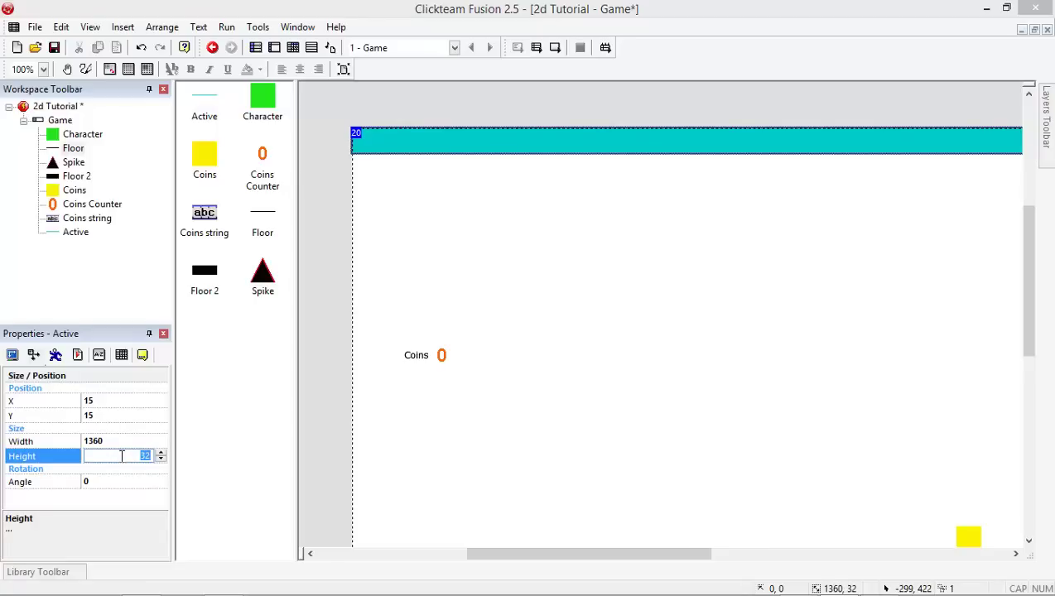
pyautogui.press('Return')
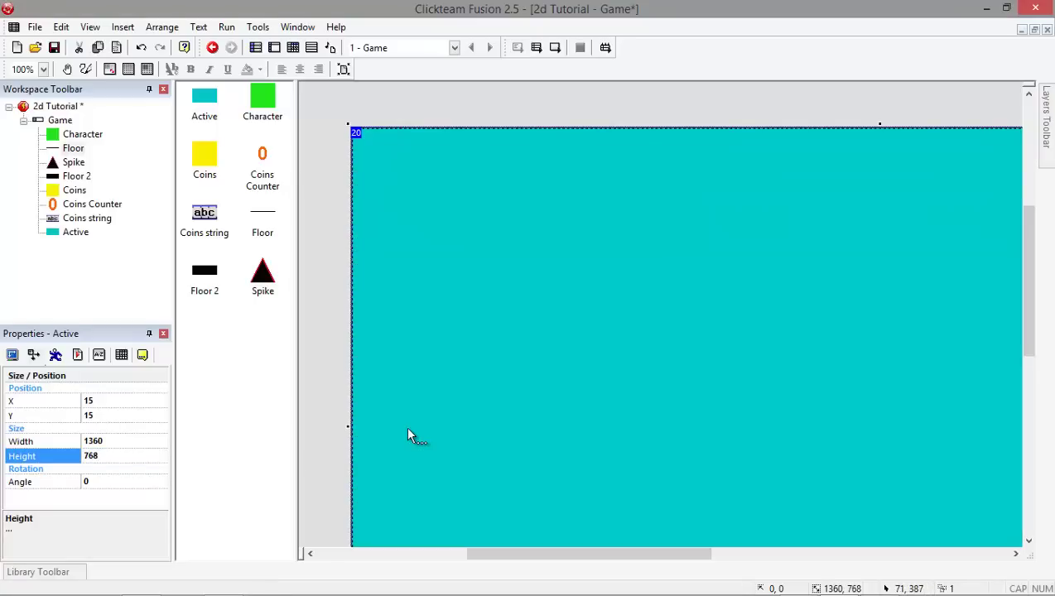
pyautogui.click(332, 488)
# Step: Send the turquoise Active object to the back, behind all the other objects in the frame
pyautogui.scroll(-5, 332, 488)
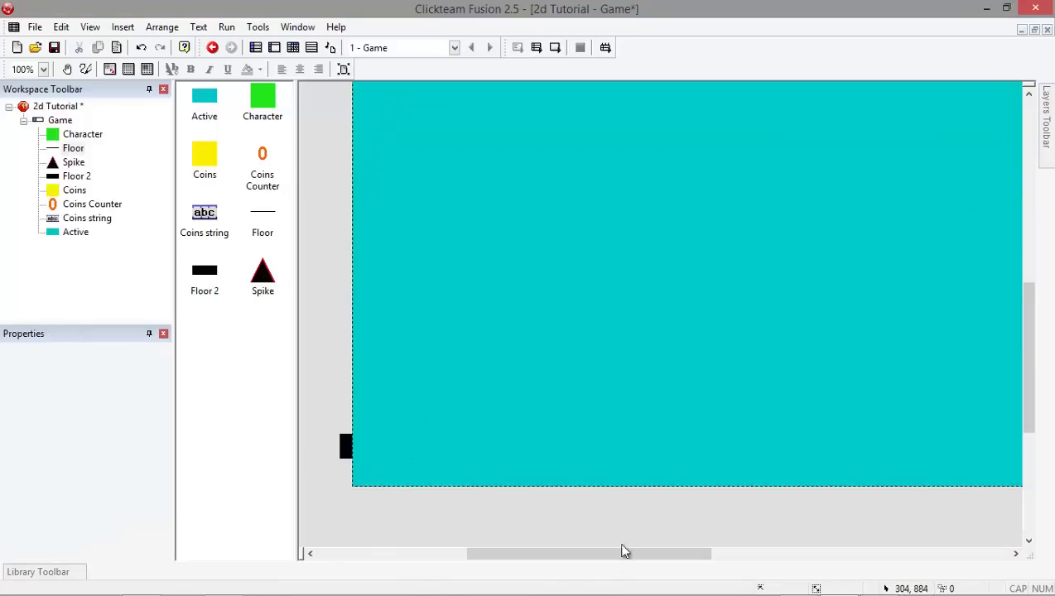
pyautogui.moveTo(608, 562)
pyautogui.mouseDown()
pyautogui.moveTo(829, 540)
pyautogui.moveTo(622, 554)
pyautogui.mouseUp()
pyautogui.click(543, 399)
pyautogui.scroll(2, 622, 554)
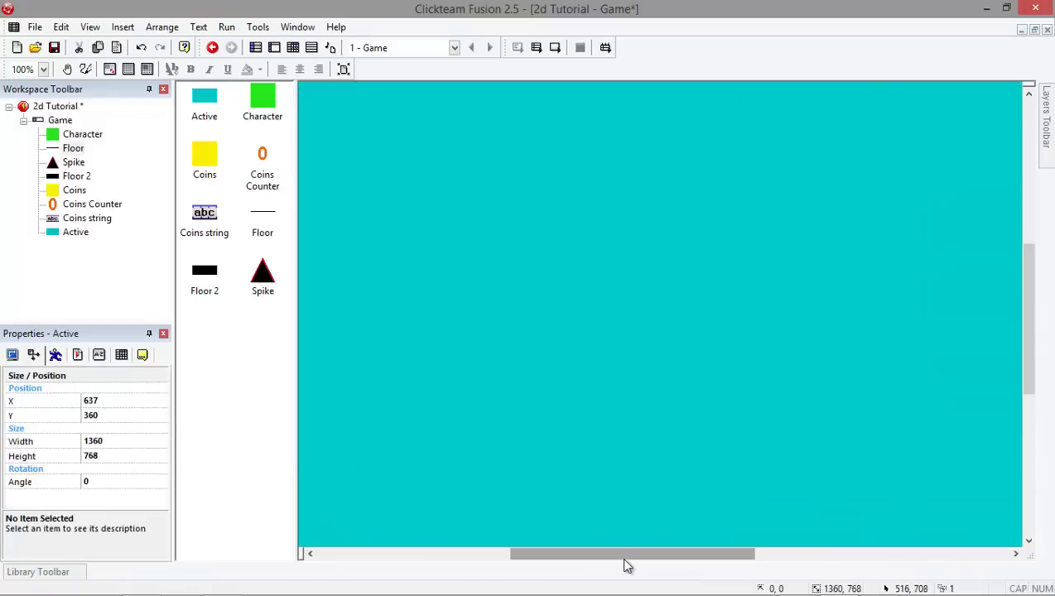
pyautogui.rightClick(559, 405)
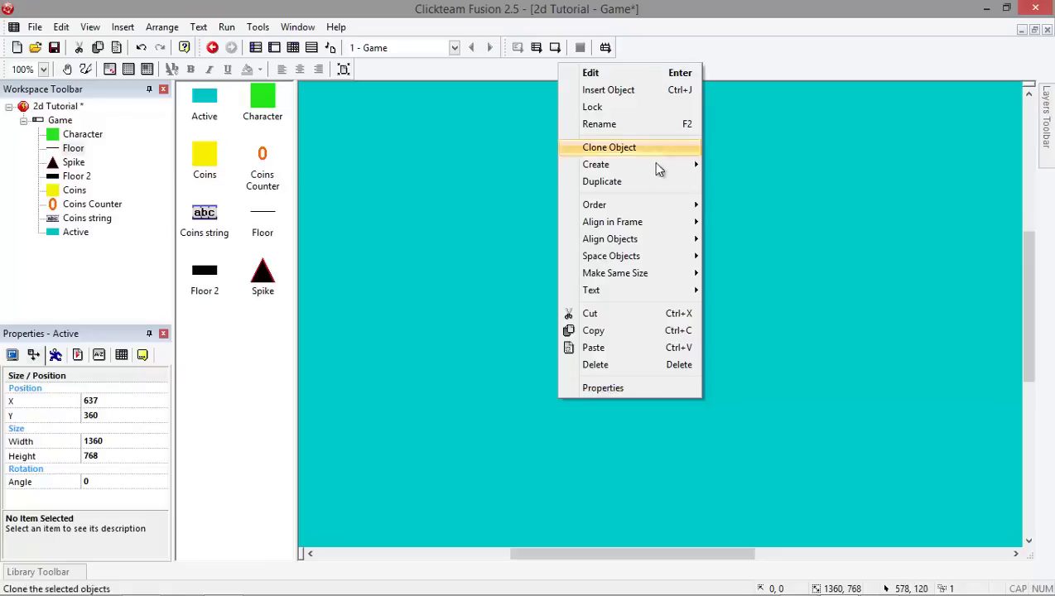
pyautogui.moveTo(664, 203)
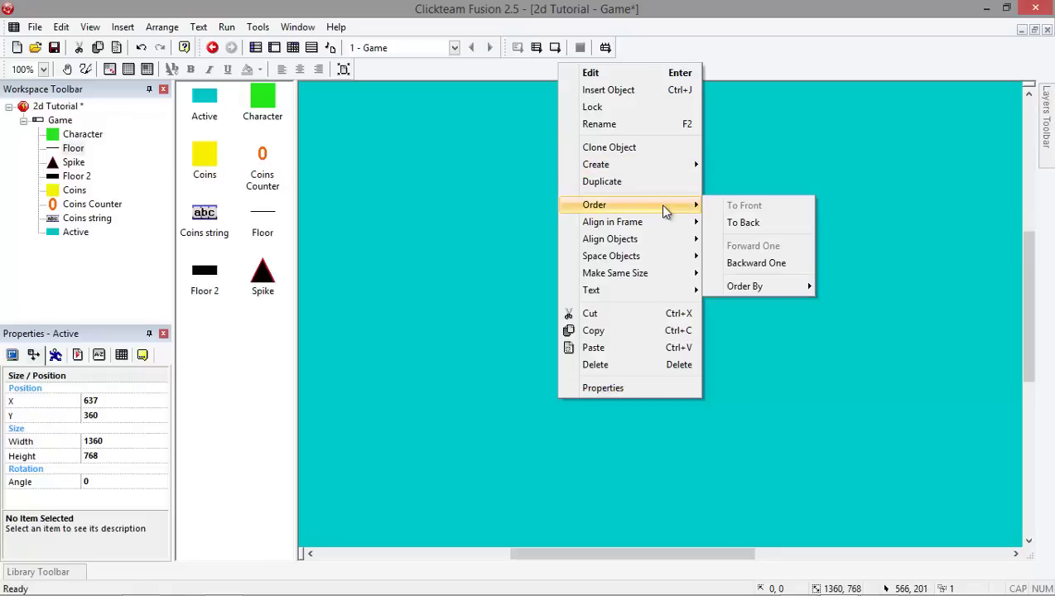
pyautogui.click(743, 222)
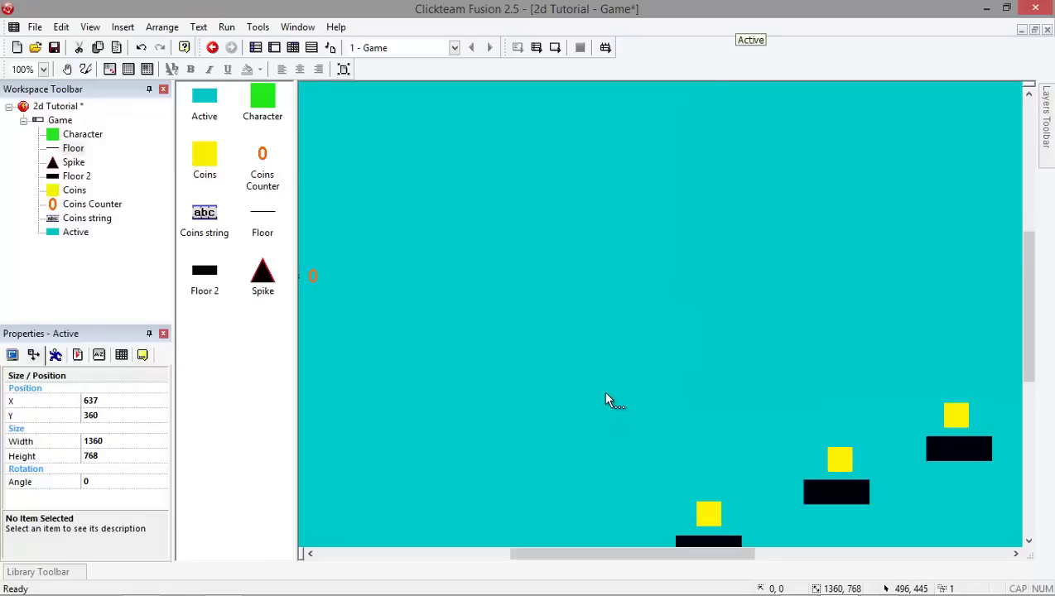
# Step: Lock the turquoise background object in place, closing the new-object dialog without adding anything
pyautogui.rightClick(534, 335)
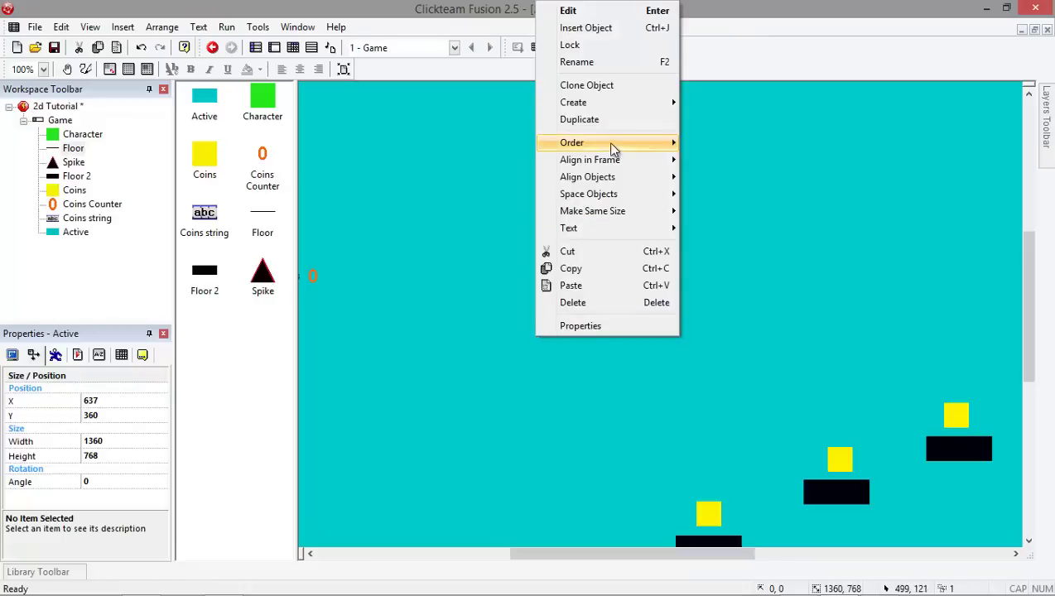
pyautogui.click(598, 45)
pyautogui.scroll(-3, 649, 547)
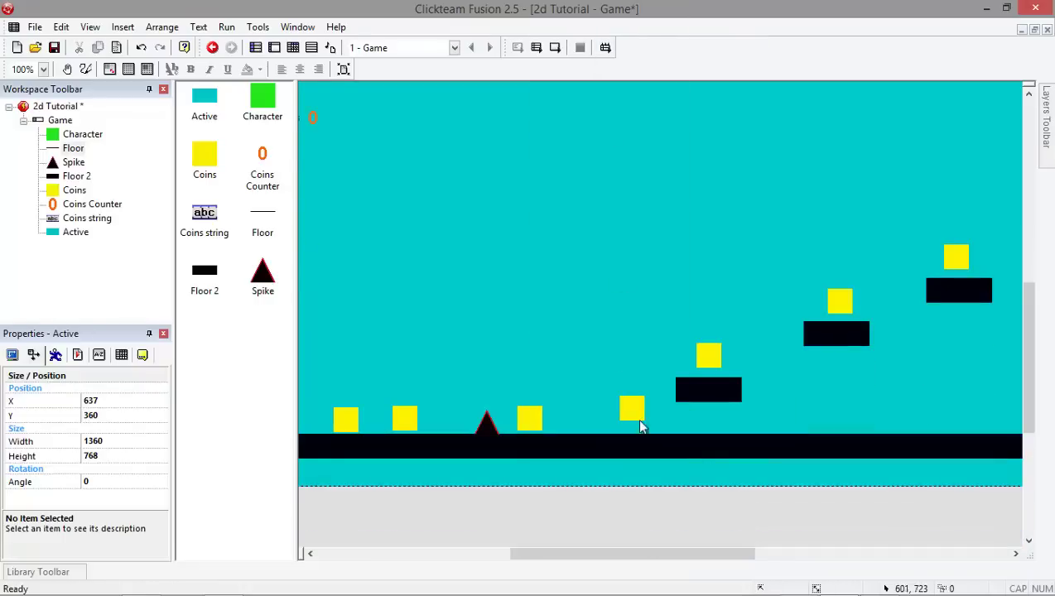
pyautogui.doubleClick(555, 252)
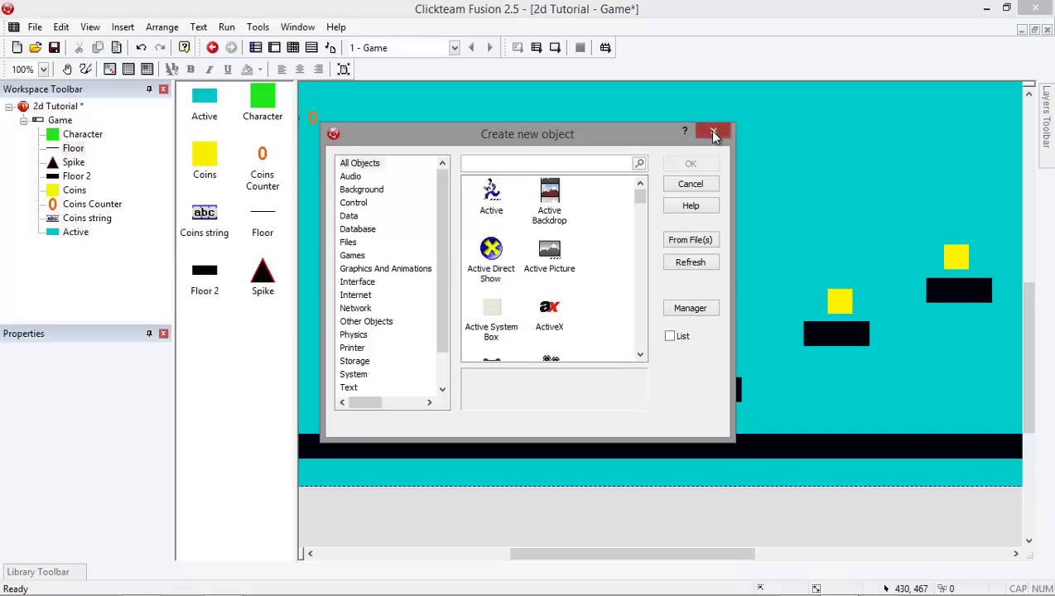
pyautogui.click(713, 133)
# Step: Start a test run and move the character over the spike and onto the lower platforms, collecting the coins on the way
pyautogui.moveTo(582, 556); pyautogui.dragTo(514, 556)
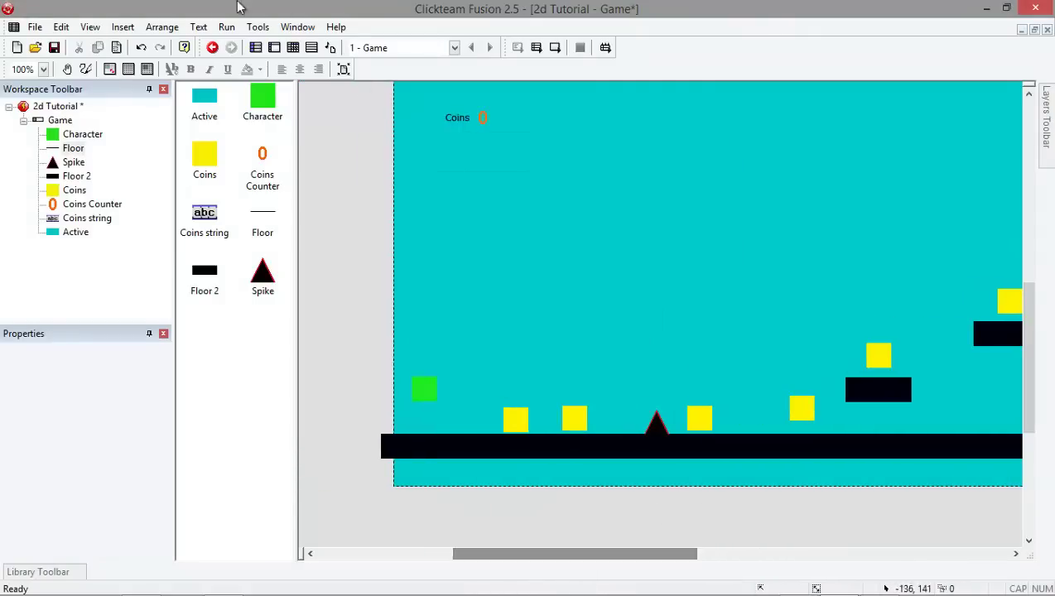
pyautogui.click(226, 26)
pyautogui.click(254, 63)
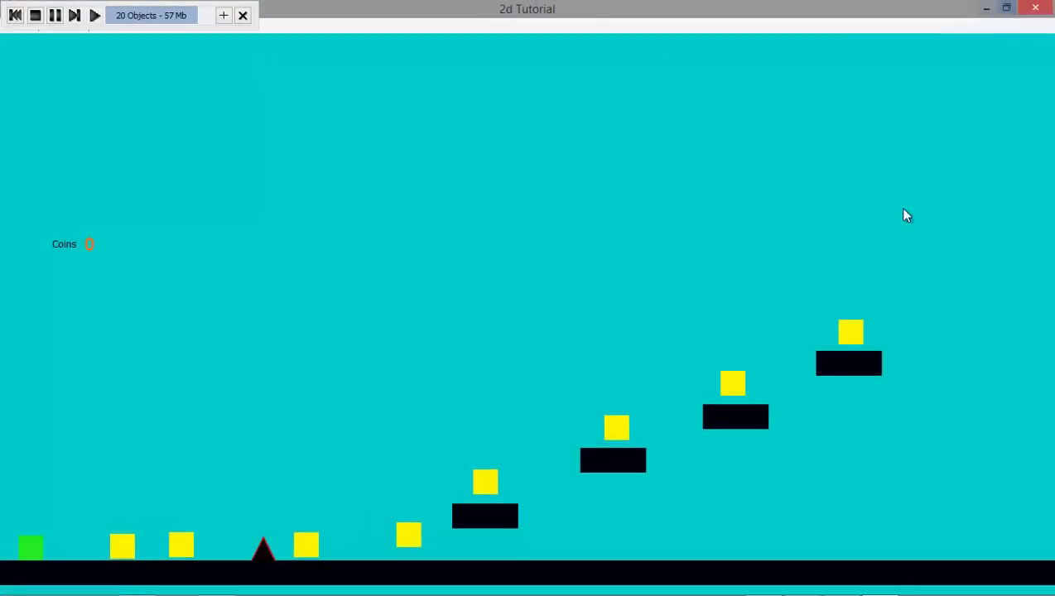
pyautogui.press('Right')
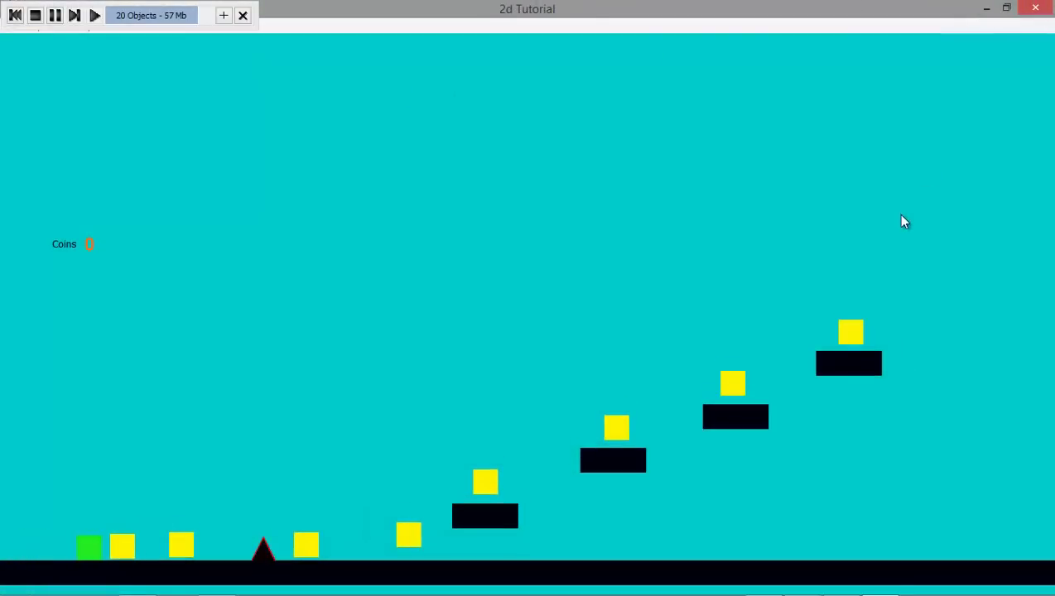
pyautogui.press('Up')
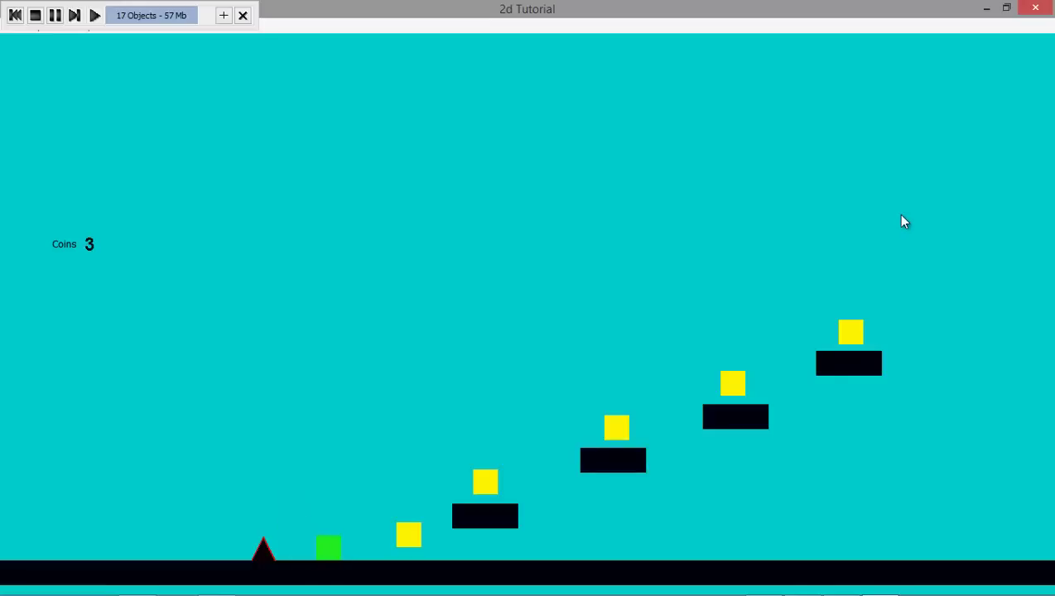
pyautogui.press('Up')
pyautogui.press('Up')
pyautogui.press('Right')
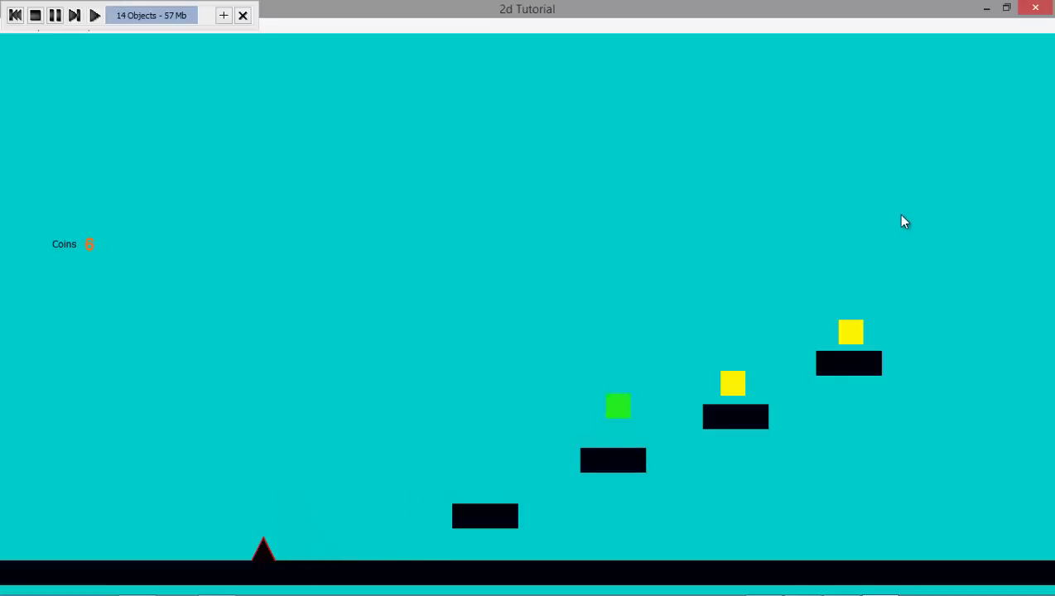
# Step: Collect the coins on the upper platforms, bring the character back down past the first platform, and close the test run
pyautogui.press('Up')
pyautogui.press('Left')
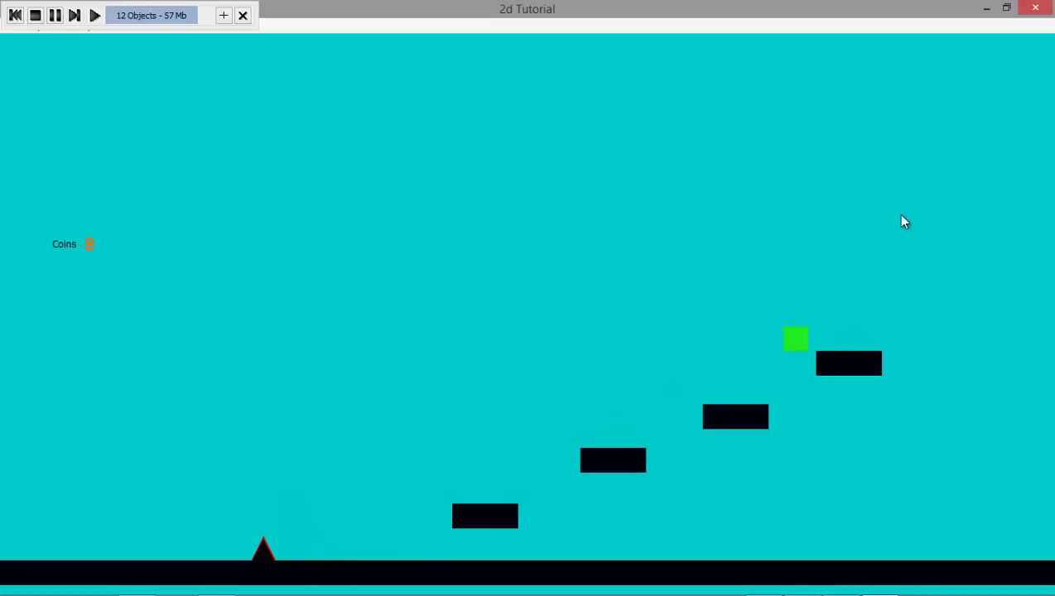
pyautogui.press('Up')
pyautogui.press('Right')
pyautogui.press('Left')
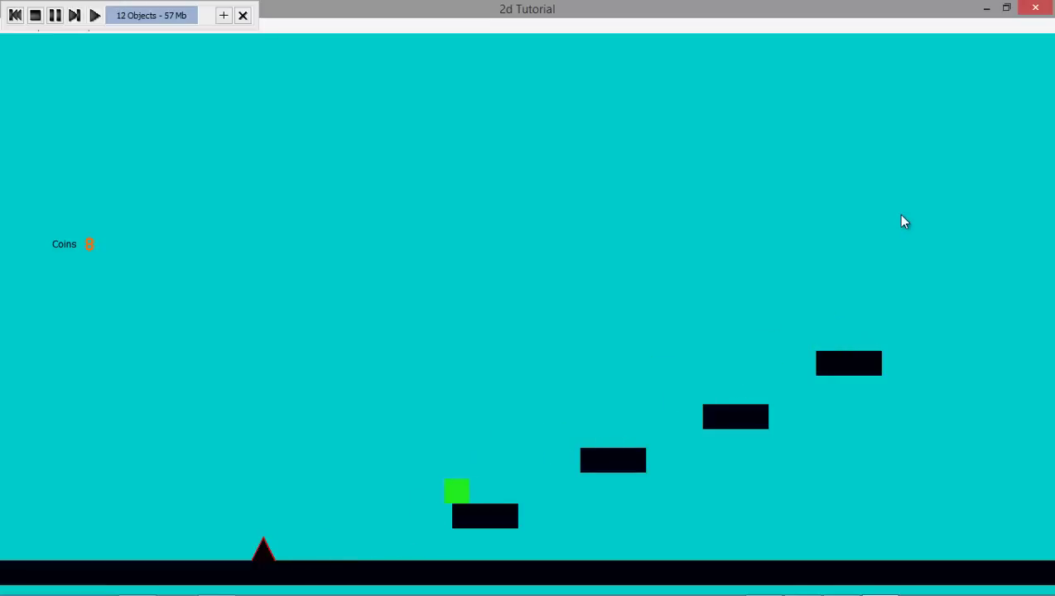
pyautogui.press('Left')
pyautogui.press('Up')
pyautogui.press('Left')
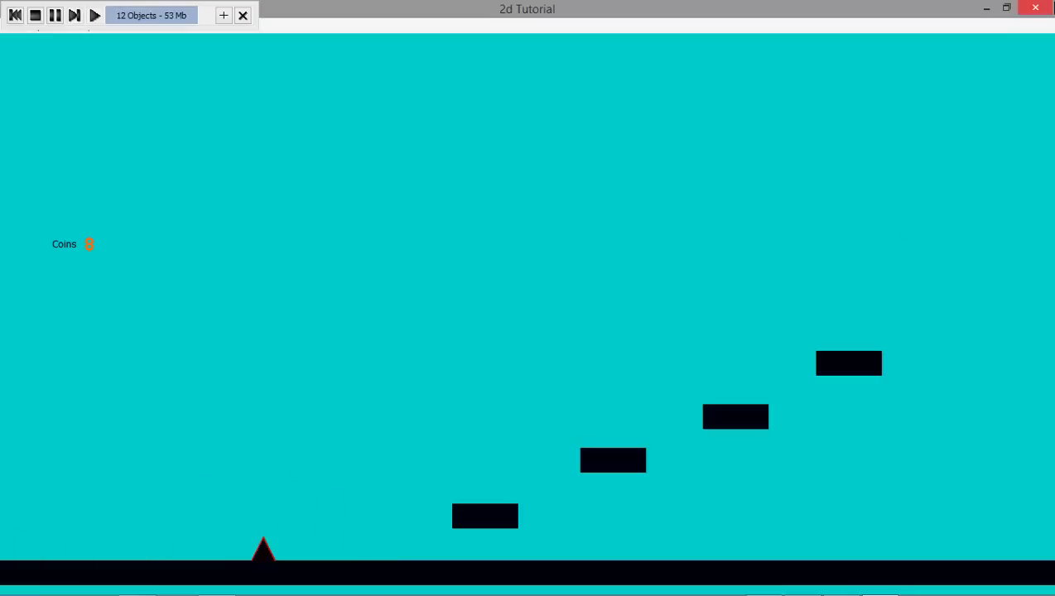
pyautogui.hotkey('alt', 'F4')
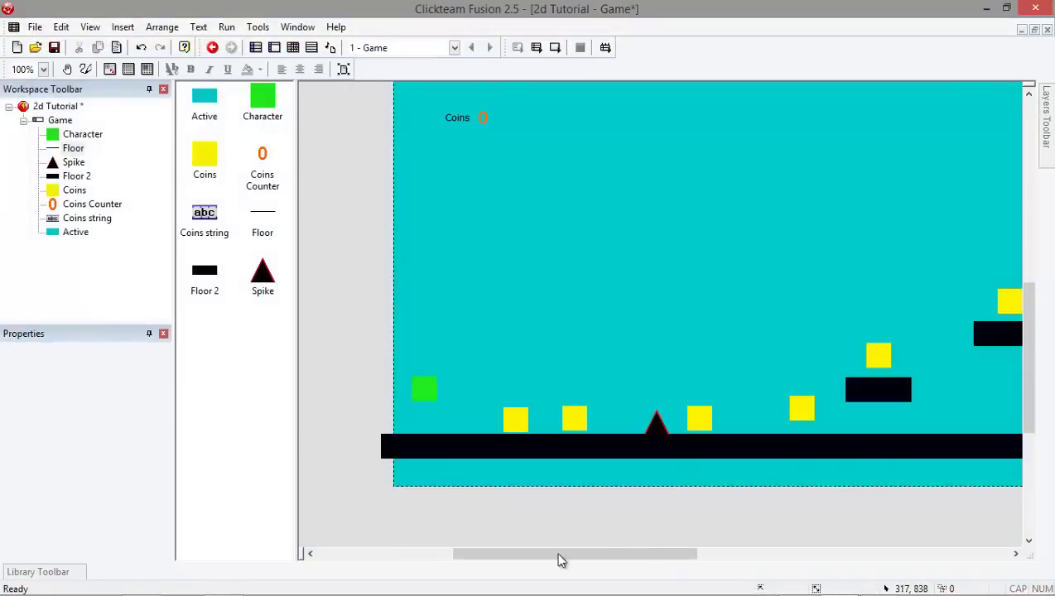
# Step: Insert a new Active object into the open turquoise area above the spike and ground coins
pyautogui.moveTo(600, 554)
pyautogui.mouseDown()
pyautogui.moveTo(819, 586)
pyautogui.moveTo(586, 567)
pyautogui.mouseUp()
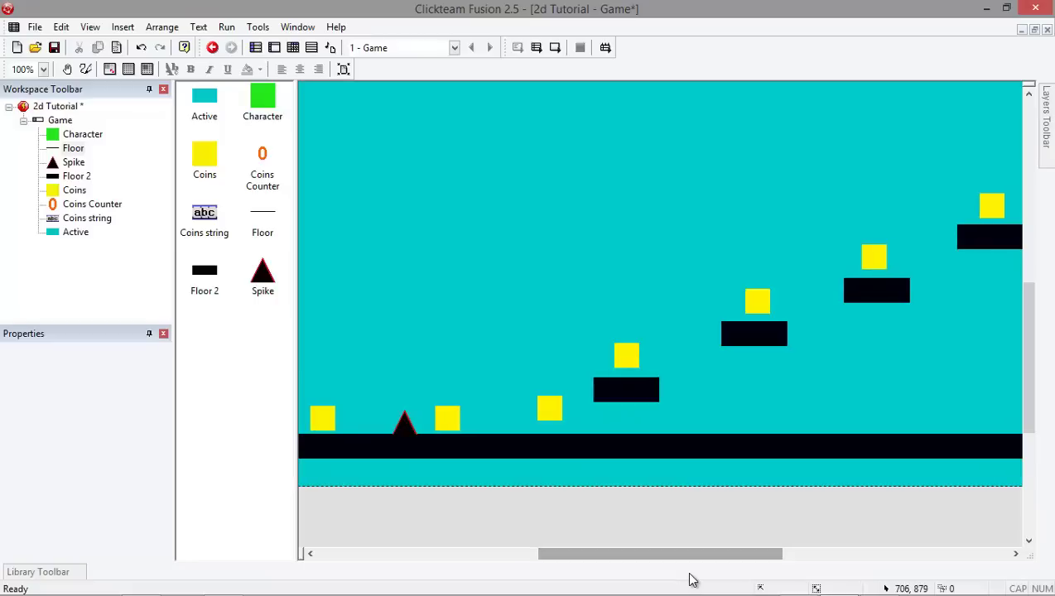
pyautogui.moveTo(623, 553); pyautogui.dragTo(513, 530)
pyautogui.scroll(1, 549, 533)
pyautogui.scroll(-1, 561, 448)
pyautogui.doubleClick(544, 314)
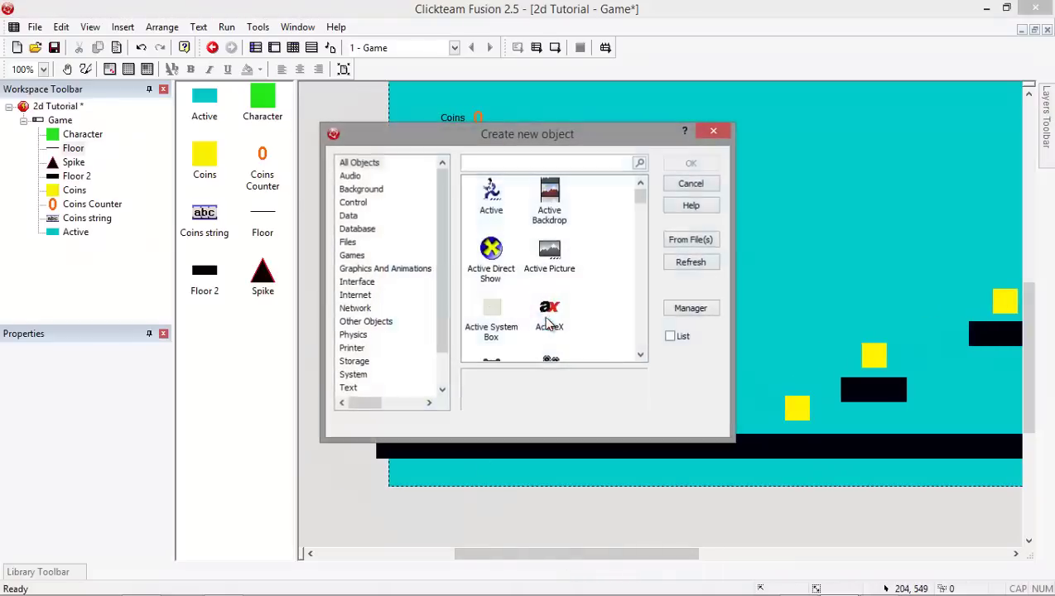
pyautogui.doubleClick(511, 197)
pyautogui.click(700, 263)
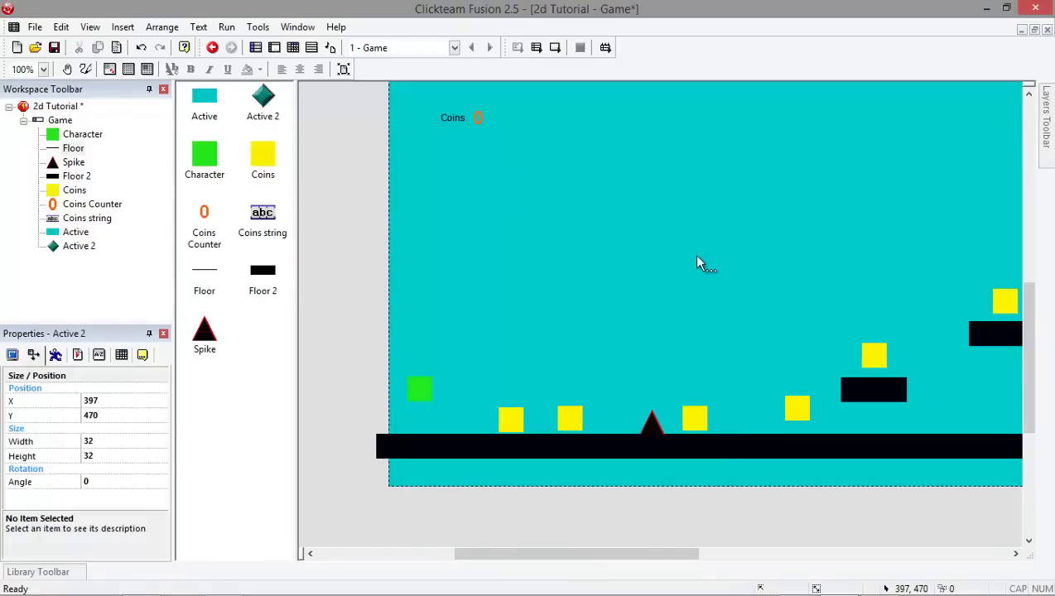
# Step: Clear the new Active object's image, fill it with purple 6F1F73 and accept the image
pyautogui.doubleClick(698, 259)
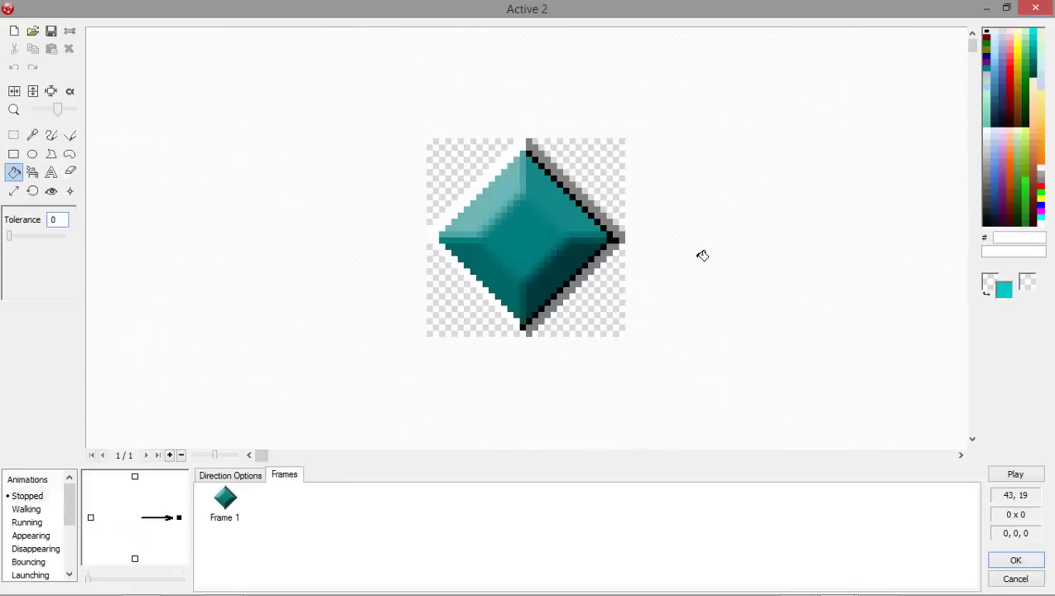
pyautogui.click(14, 32)
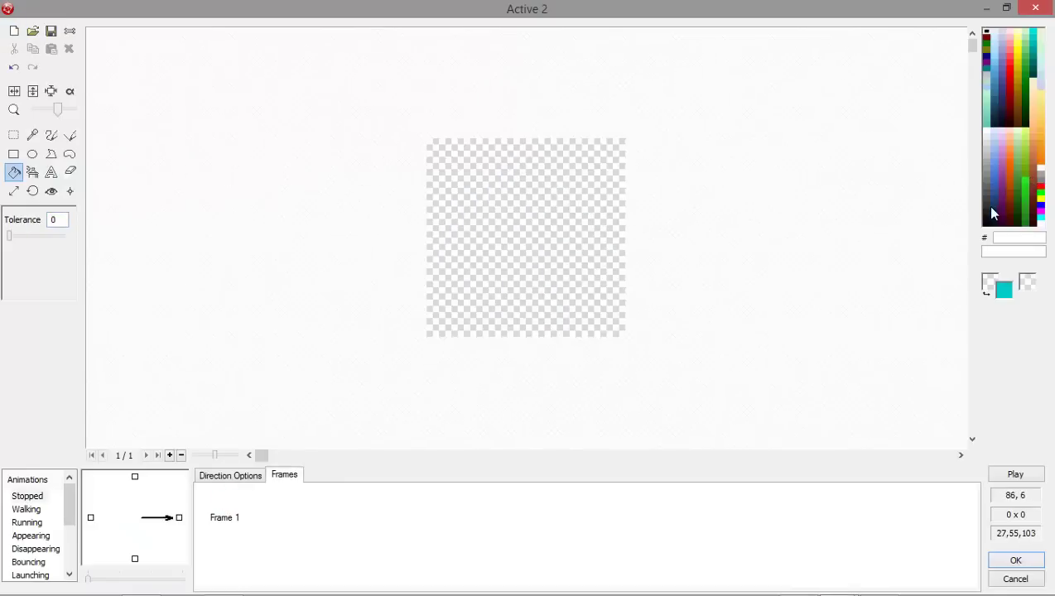
pyautogui.click(992, 175)
pyautogui.click(1009, 180)
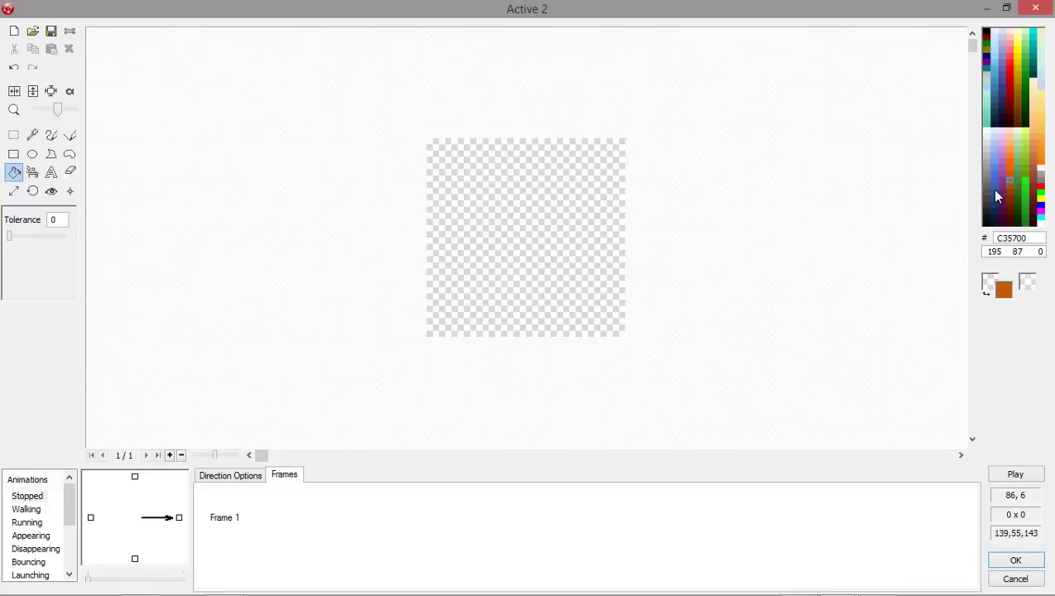
pyautogui.click(995, 193)
pyautogui.click(1001, 193)
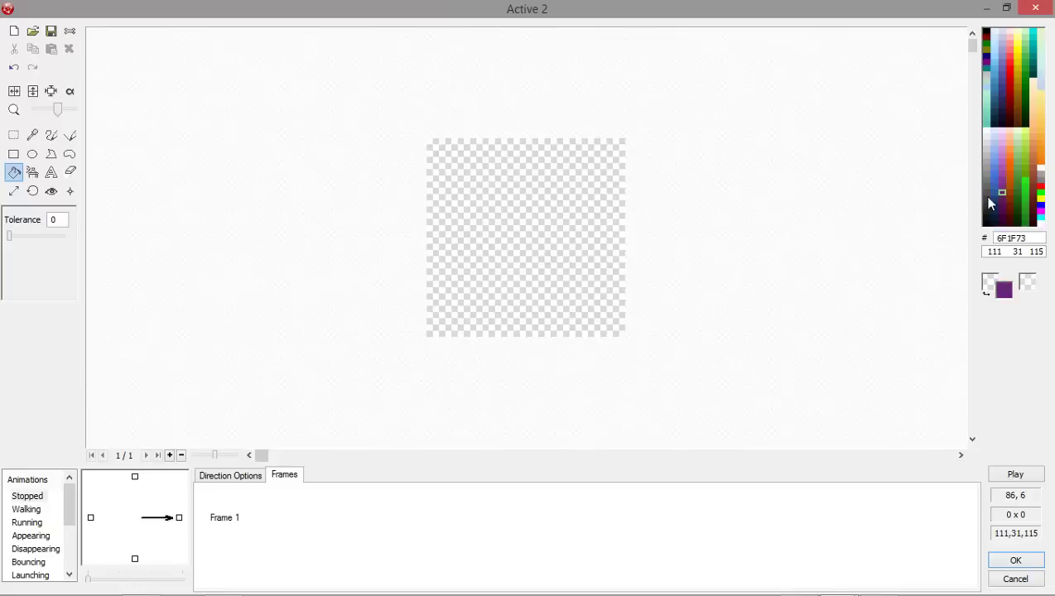
pyautogui.click(517, 246)
pyautogui.click(1017, 560)
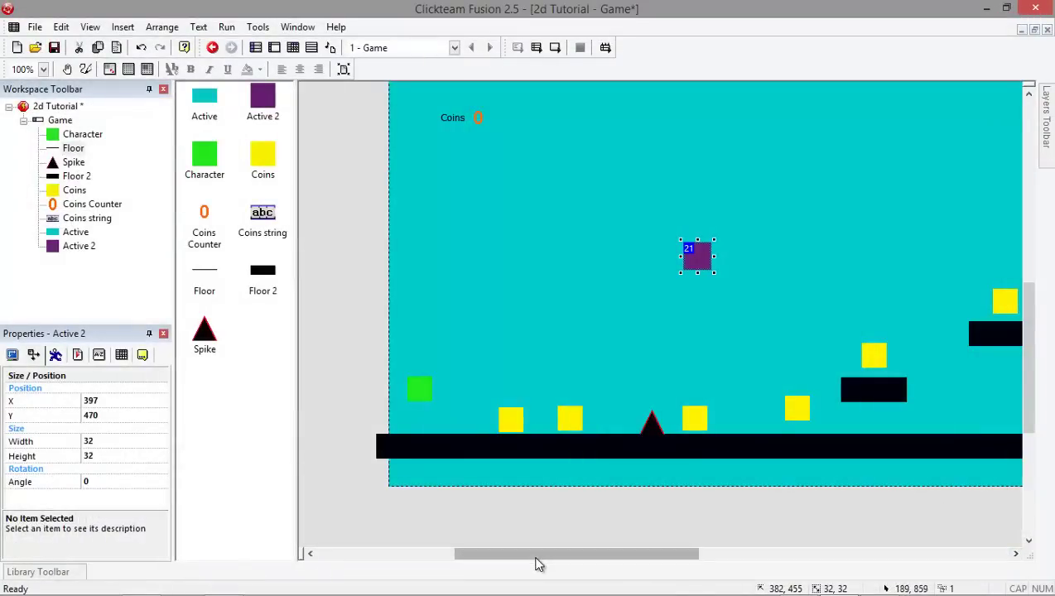
# Step: Insert another Active object to the left of the purple square and open its image for editing
pyautogui.moveTo(535, 562)
pyautogui.mouseDown()
pyautogui.moveTo(584, 560)
pyautogui.moveTo(515, 565)
pyautogui.mouseUp()
pyautogui.doubleClick(525, 271)
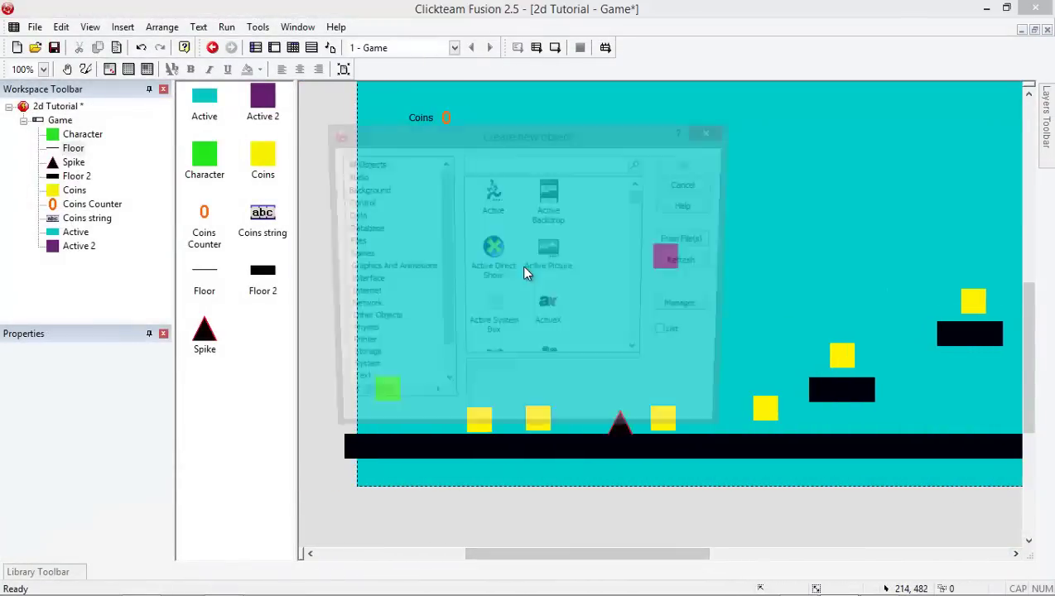
pyautogui.doubleClick(497, 197)
pyautogui.click(522, 258)
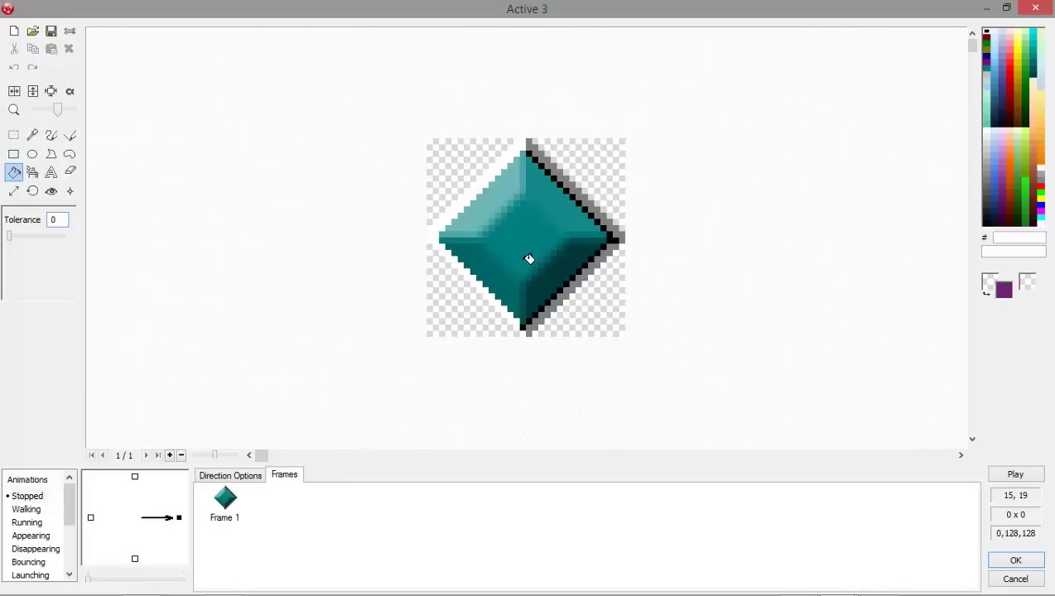
# Step: Clear the new Active object's image and draw a purple ellipse outline about 25 by 23 pixels on the empty canvas
pyautogui.click(524, 240)
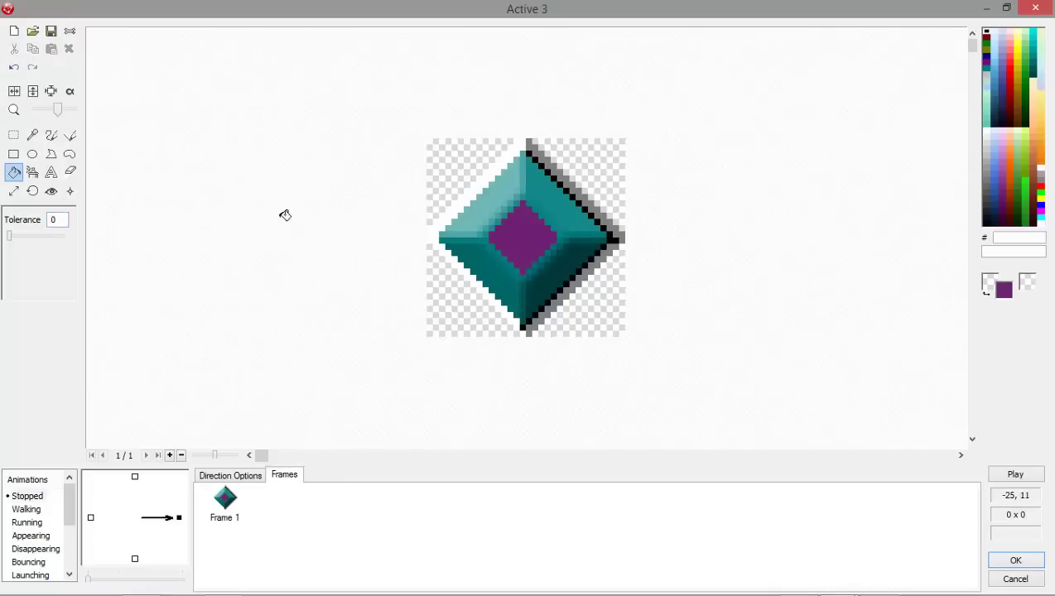
pyautogui.click(14, 31)
pyautogui.click(33, 155)
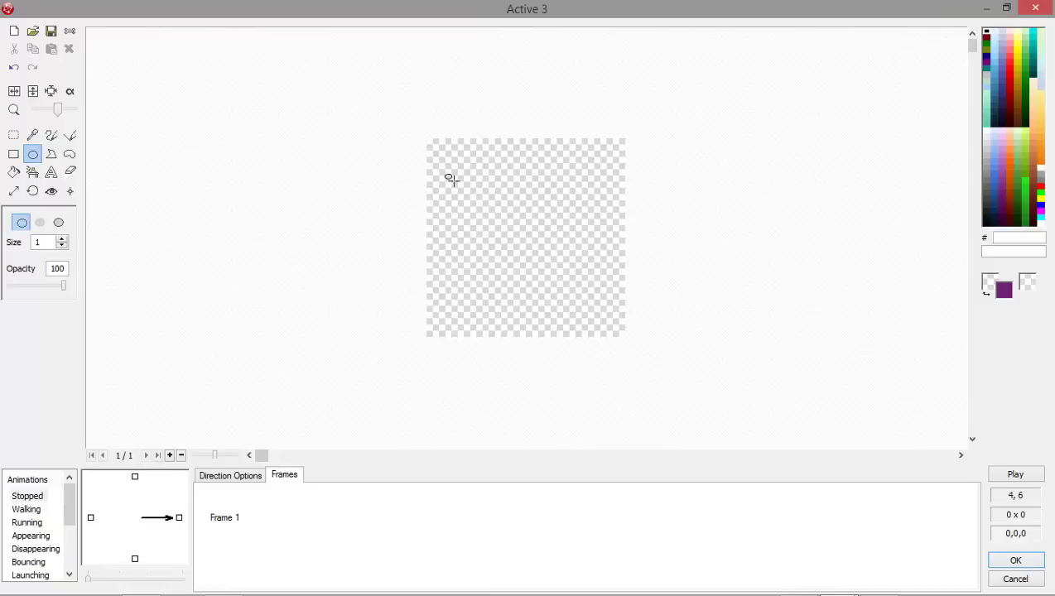
pyautogui.moveTo(451, 179); pyautogui.dragTo(608, 318)
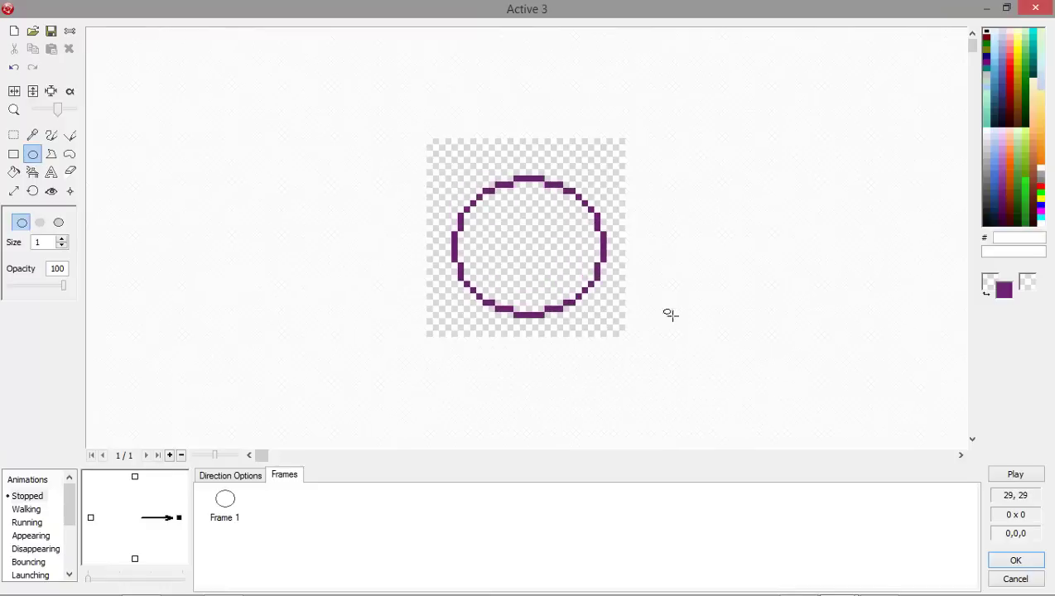
# Step: Fill the ellipse with red FE0000, crop the canvas to the shape and accept the image
pyautogui.click(1027, 182)
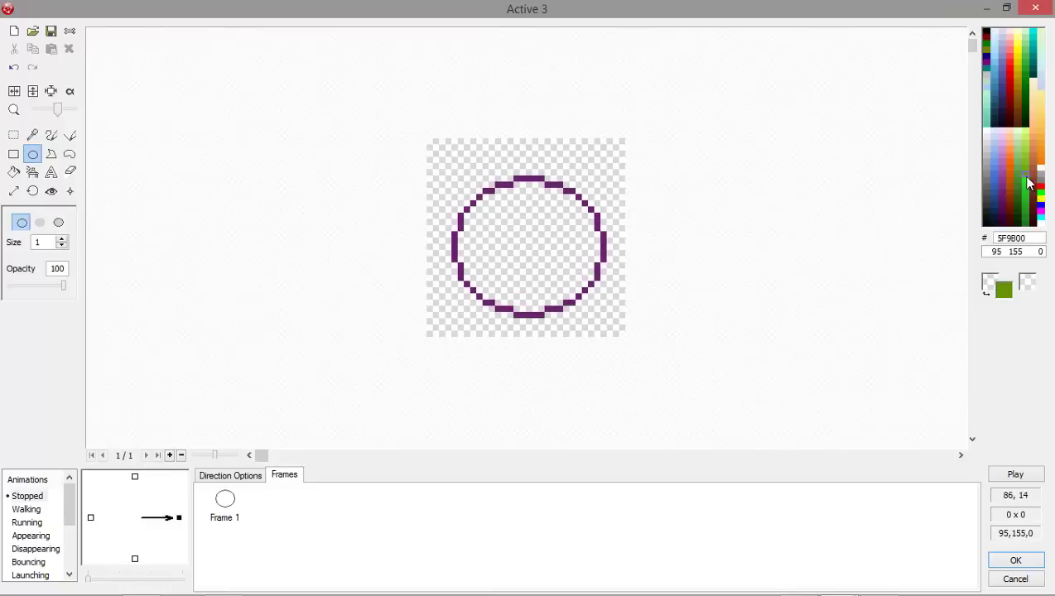
pyautogui.click(1009, 69)
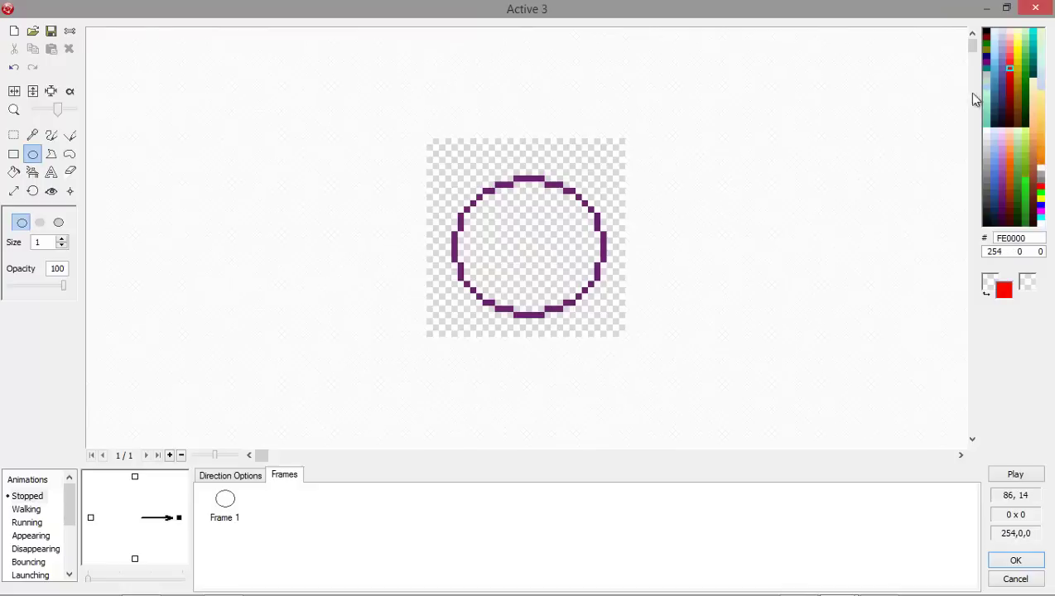
pyautogui.click(14, 171)
pyautogui.click(572, 242)
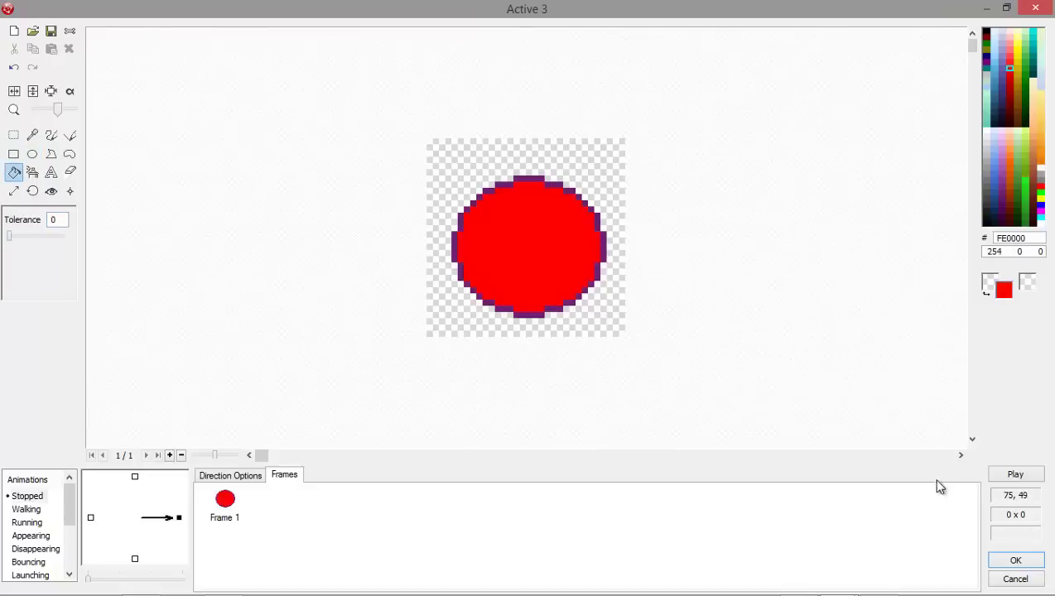
pyautogui.click(50, 91)
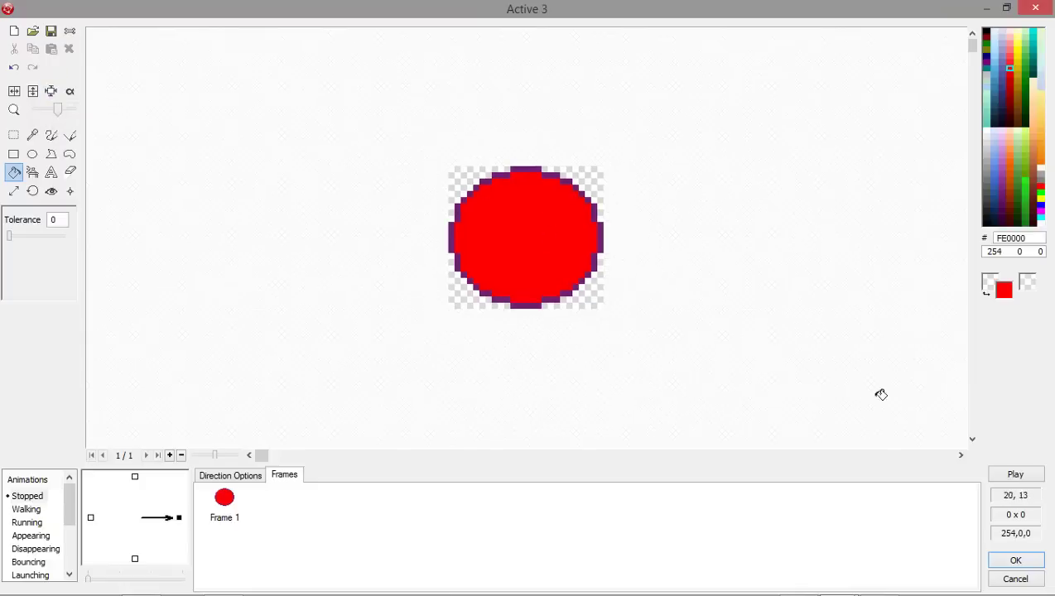
pyautogui.click(1025, 560)
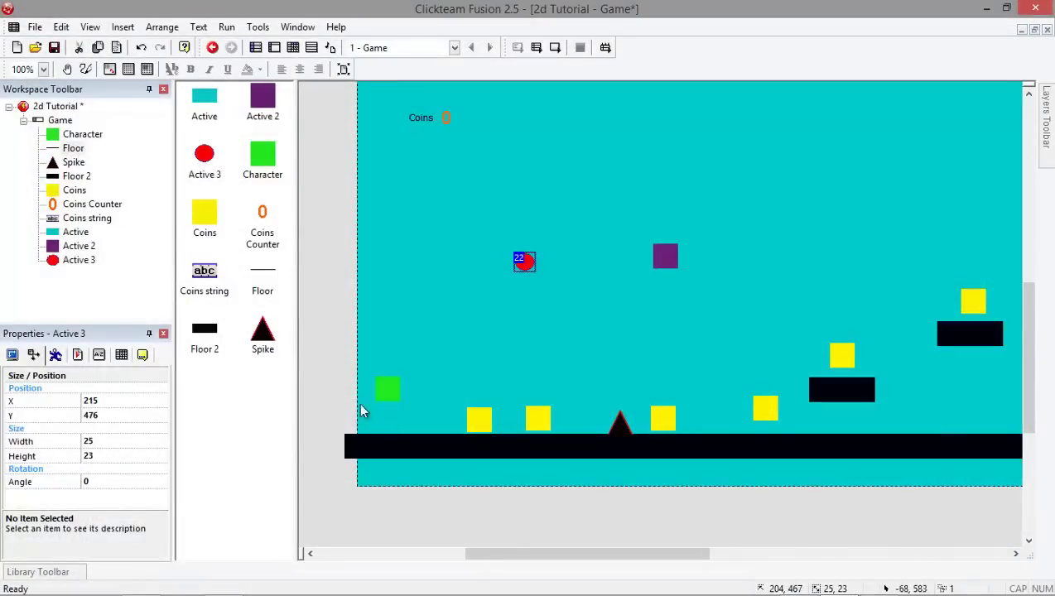
# Step: Move the red circle beside the green character and the purple square onto the floor beyond the last platform, at X 1249, Y 681
pyautogui.click(327, 455)
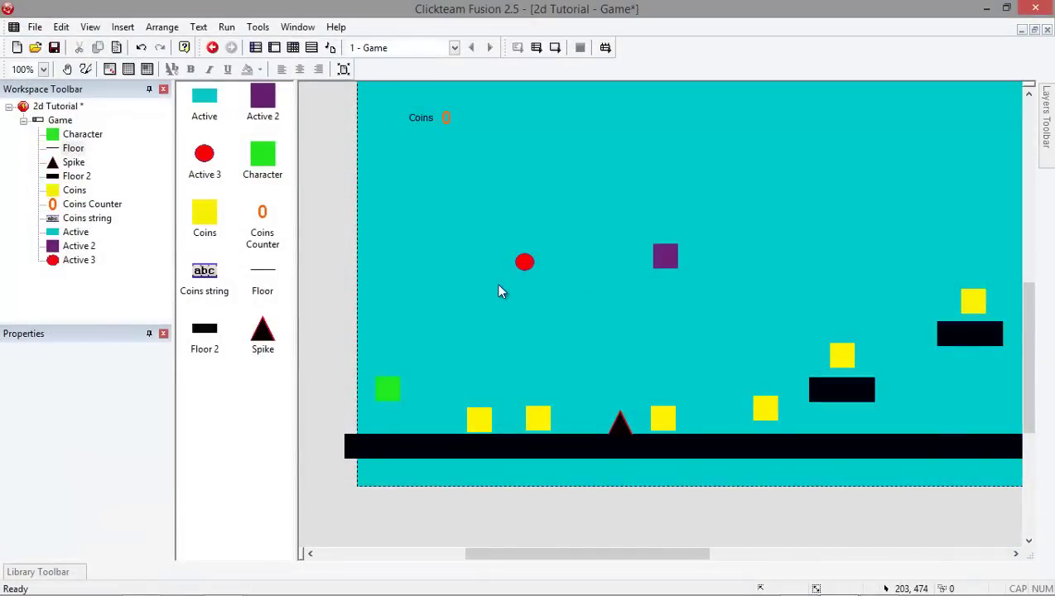
pyautogui.moveTo(531, 265); pyautogui.dragTo(453, 390)
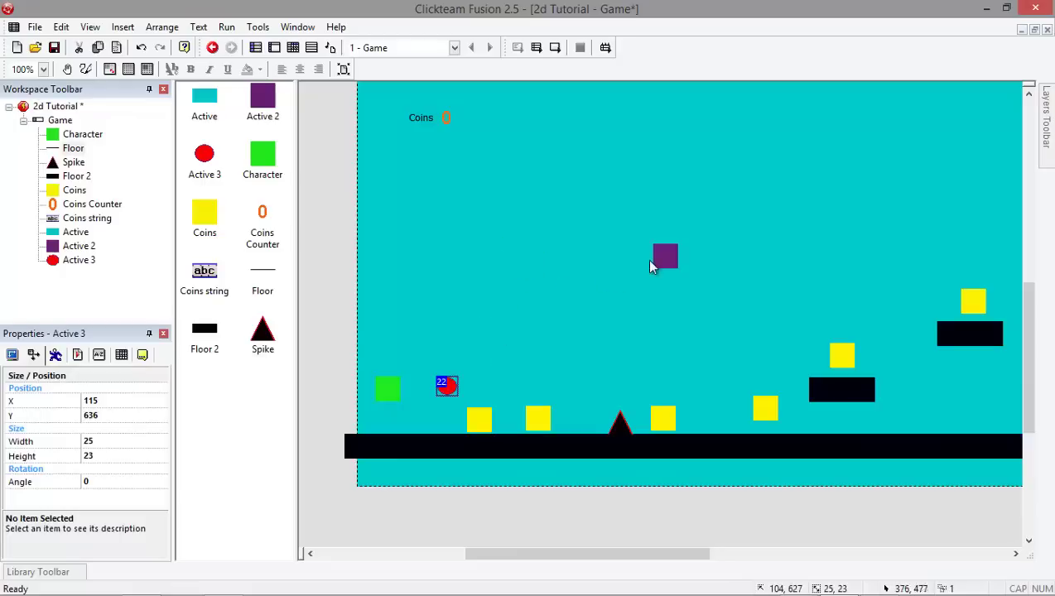
pyautogui.moveTo(666, 265); pyautogui.dragTo(681, 281)
pyautogui.moveTo(641, 554); pyautogui.dragTo(687, 569)
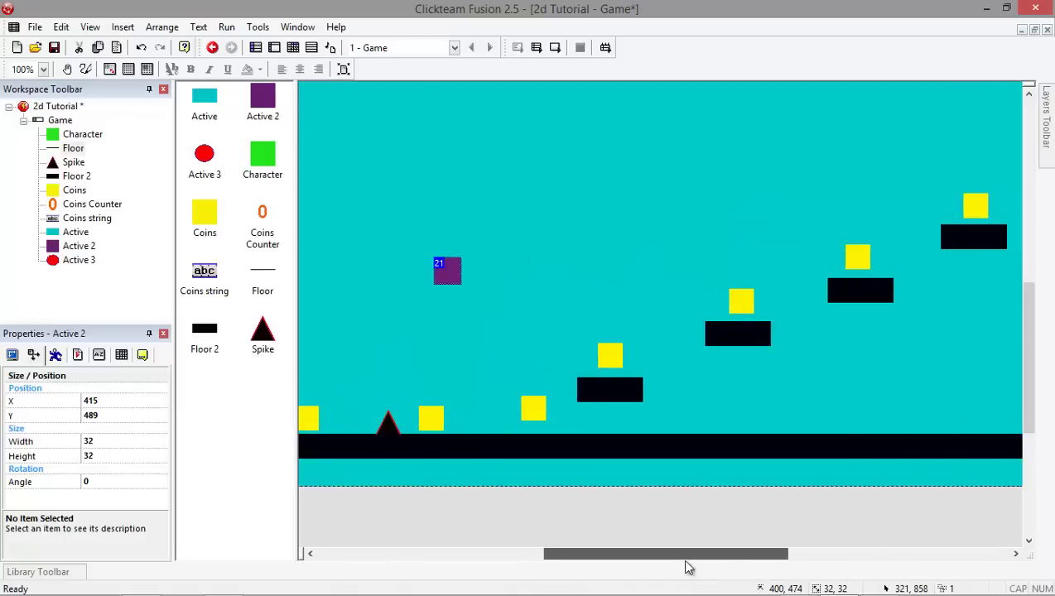
pyautogui.moveTo(440, 265); pyautogui.dragTo(992, 413)
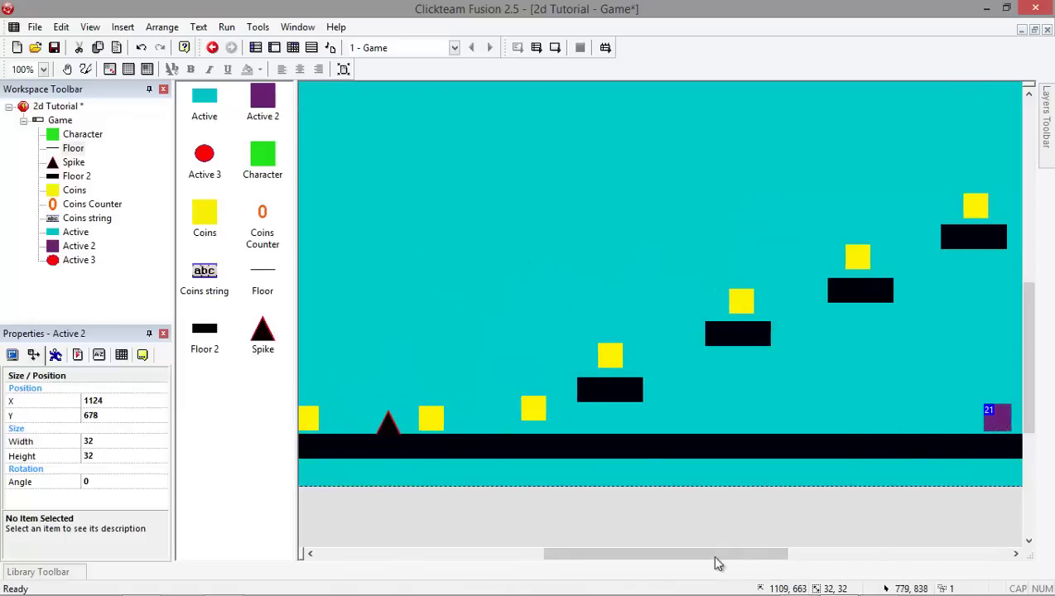
pyautogui.moveTo(720, 563); pyautogui.dragTo(856, 567)
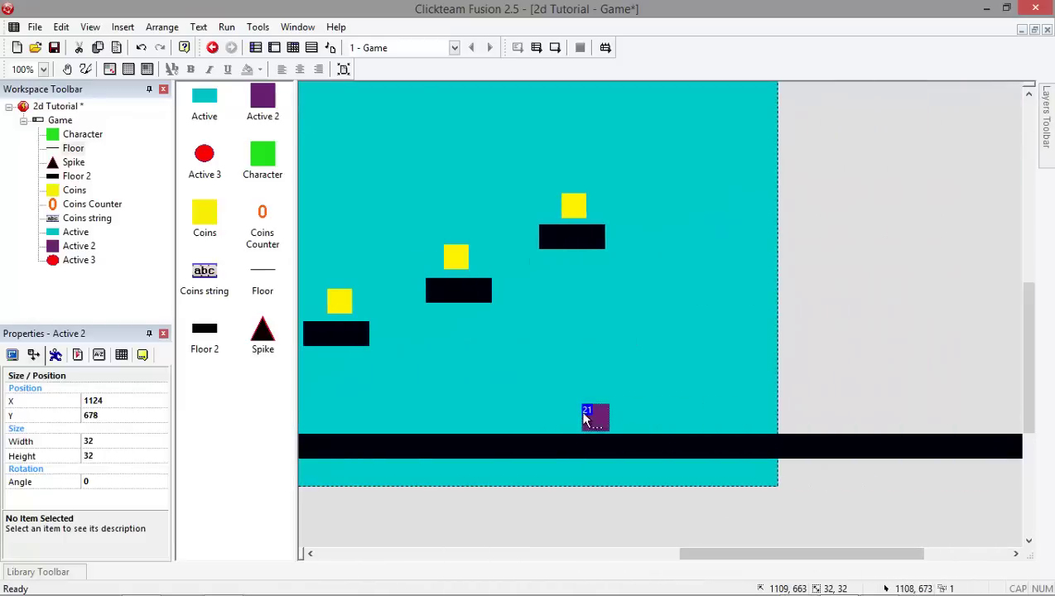
pyautogui.moveTo(687, 423); pyautogui.dragTo(687, 423)
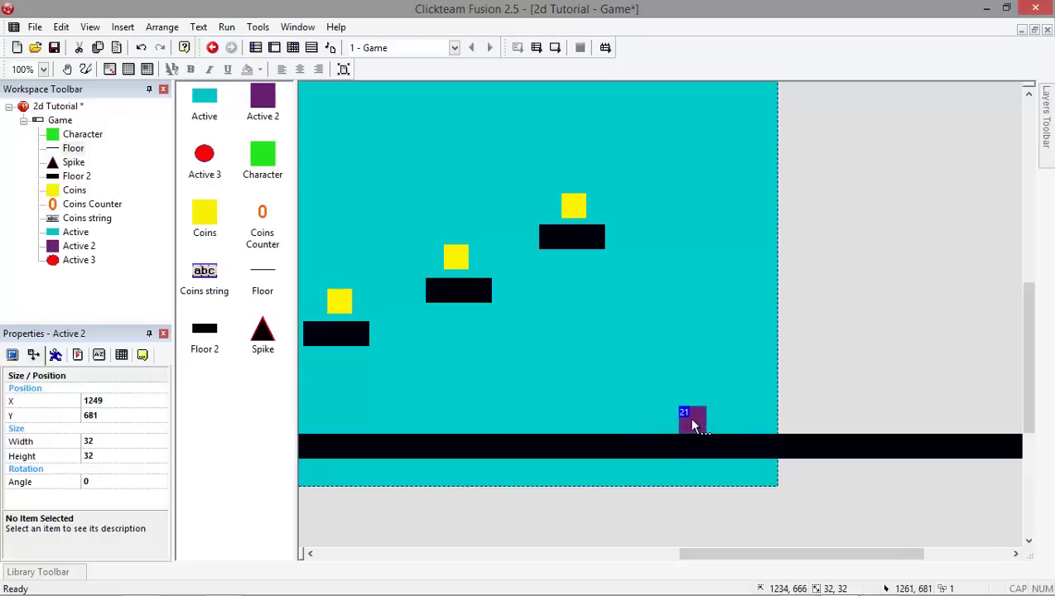
# Step: Set the purple square's movement type to Path
pyautogui.click(56, 355)
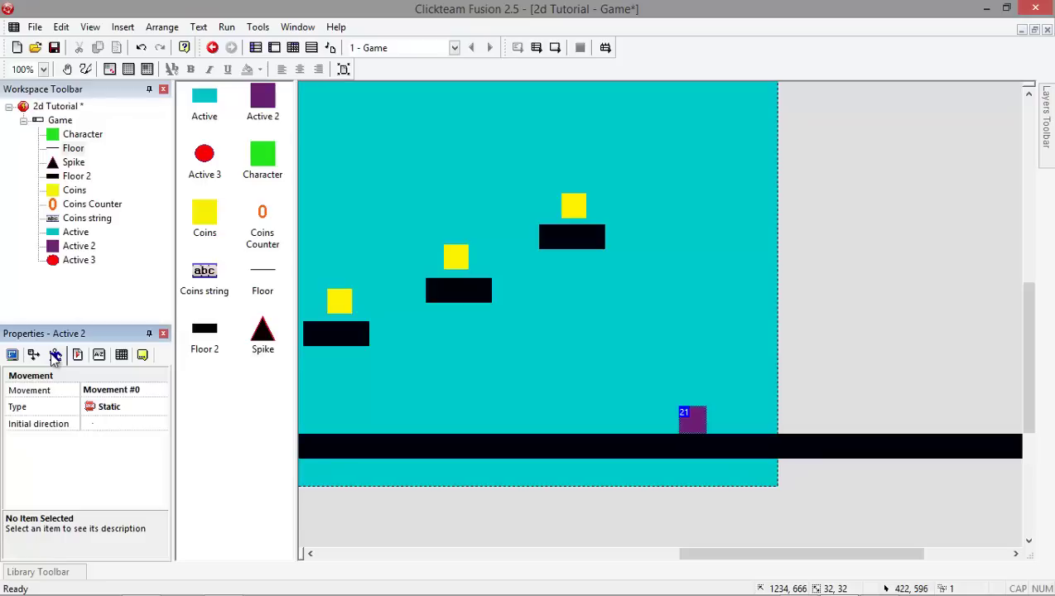
pyautogui.click(118, 404)
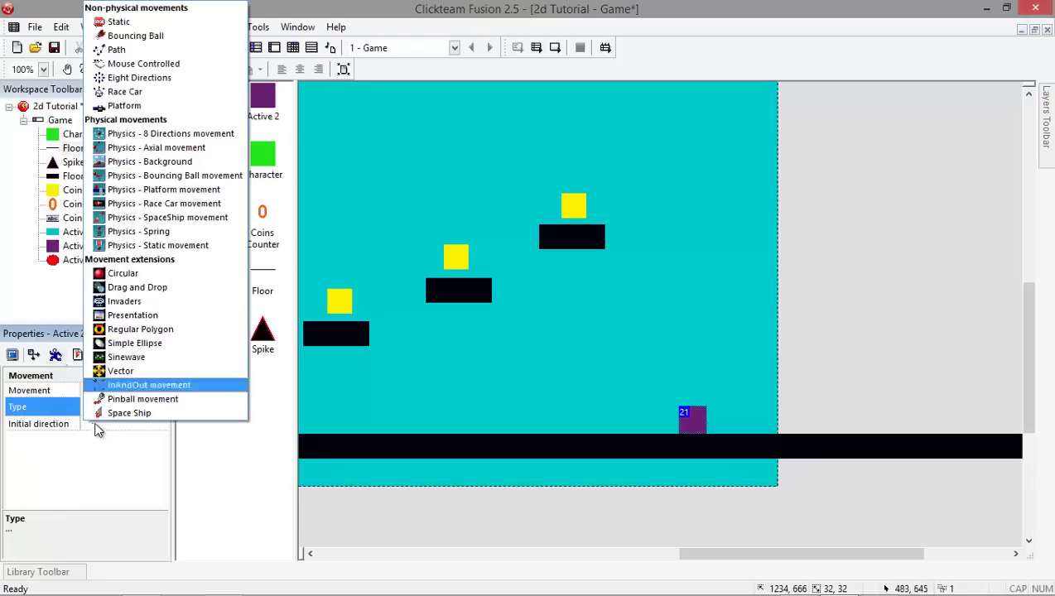
pyautogui.click(112, 410)
pyautogui.click(112, 407)
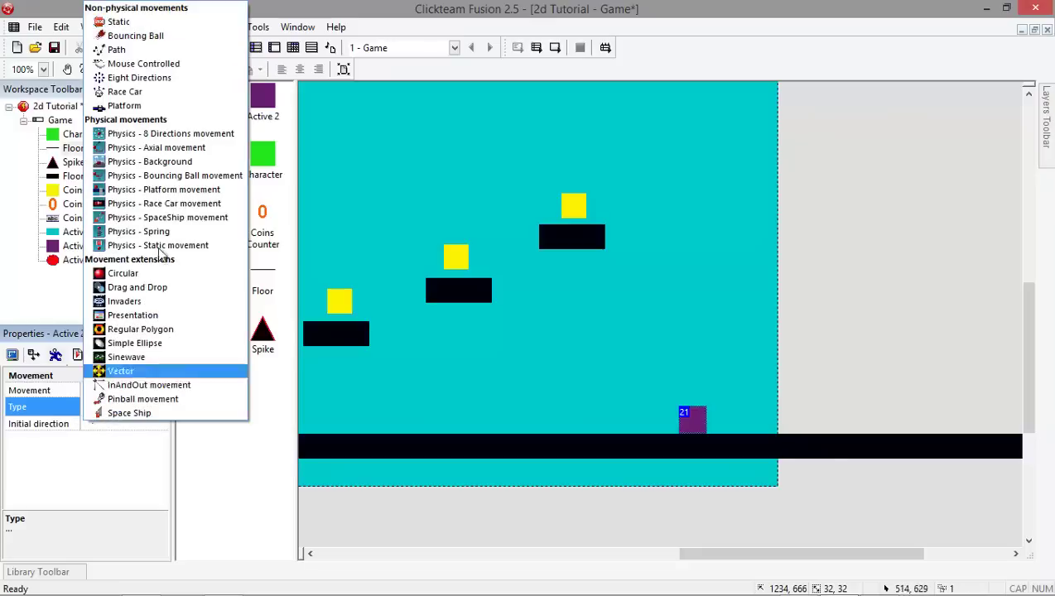
pyautogui.click(117, 50)
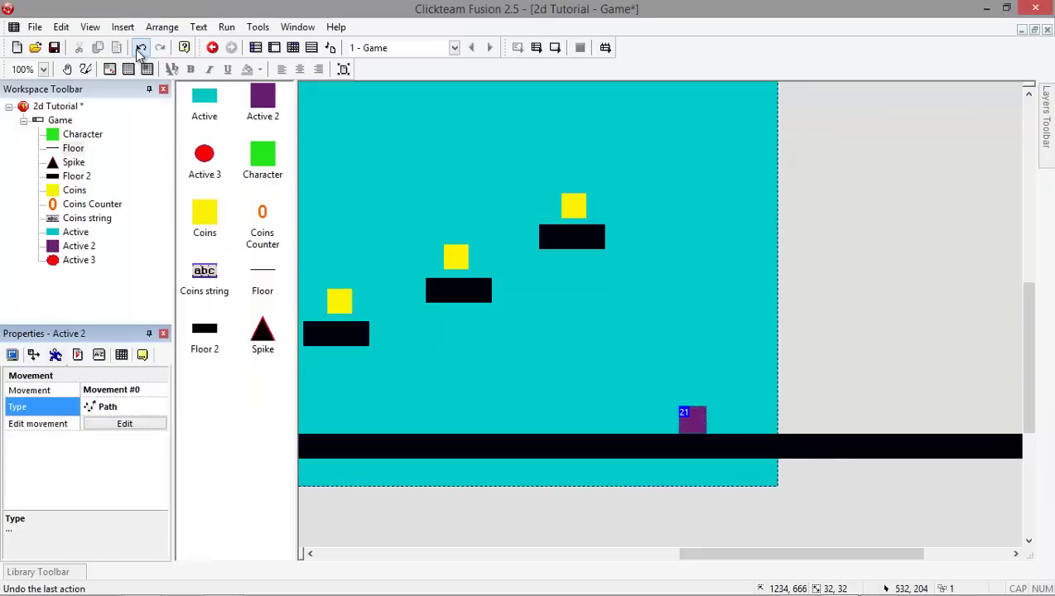
# Step: Give the purple square a looping straight path along the floor, from its position back to below the second-lowest platform
pyautogui.click(110, 424)
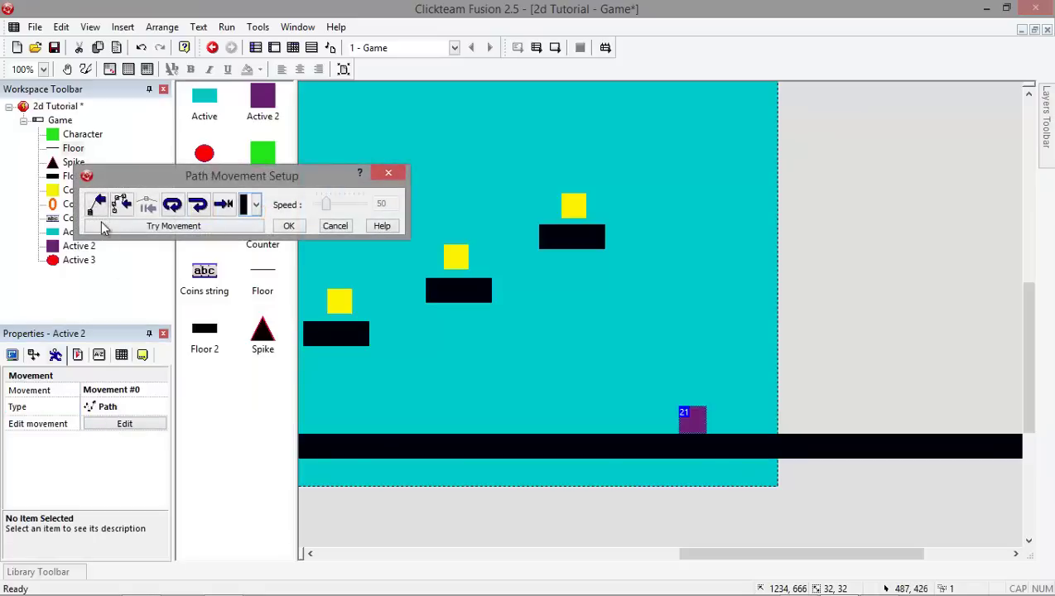
pyautogui.click(101, 210)
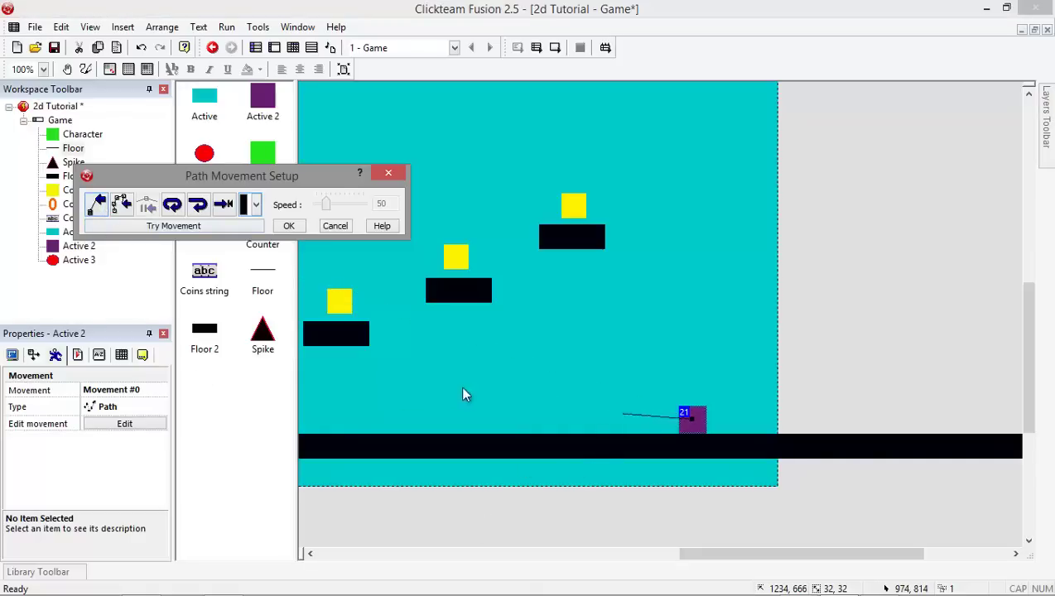
pyautogui.click(346, 418)
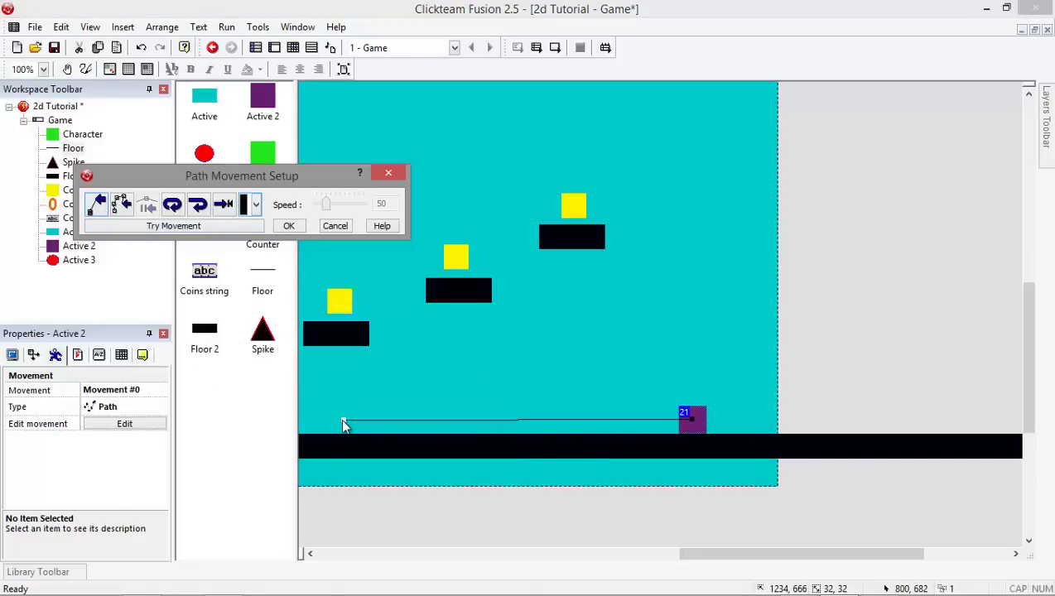
pyautogui.moveTo(341, 420); pyautogui.dragTo(337, 416)
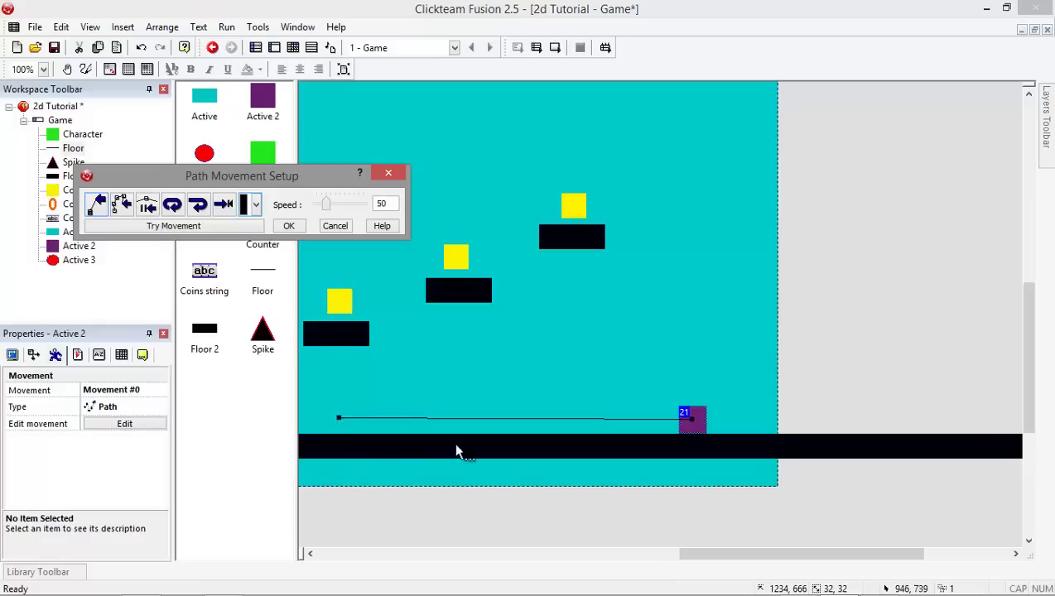
pyautogui.click(180, 211)
pyautogui.click(289, 226)
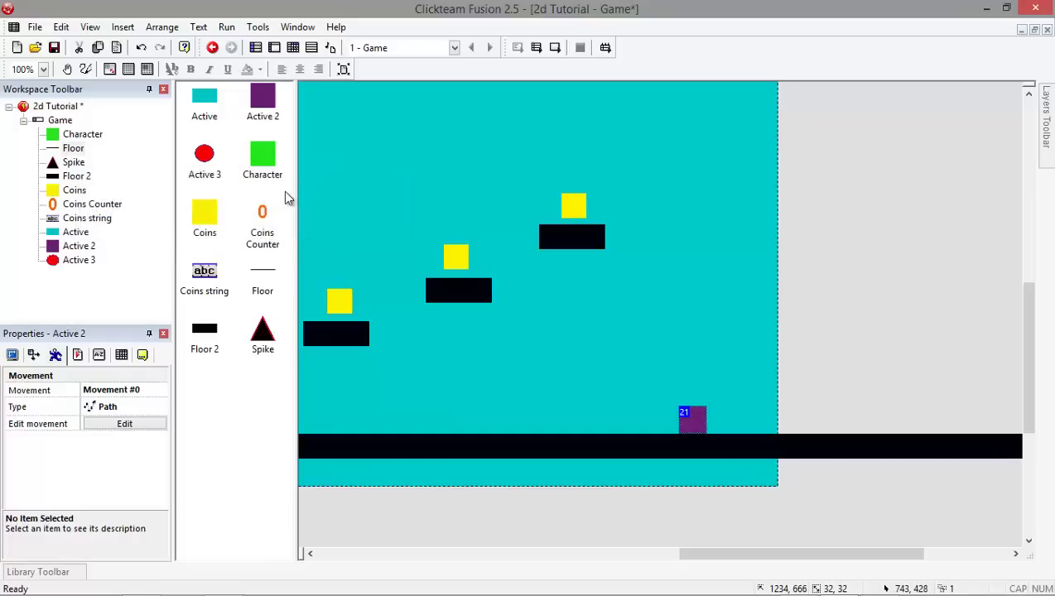
# Step: Test-run the application, taking the character over the spike and along the floor while the purple square moves, and close the run
pyautogui.click(226, 27)
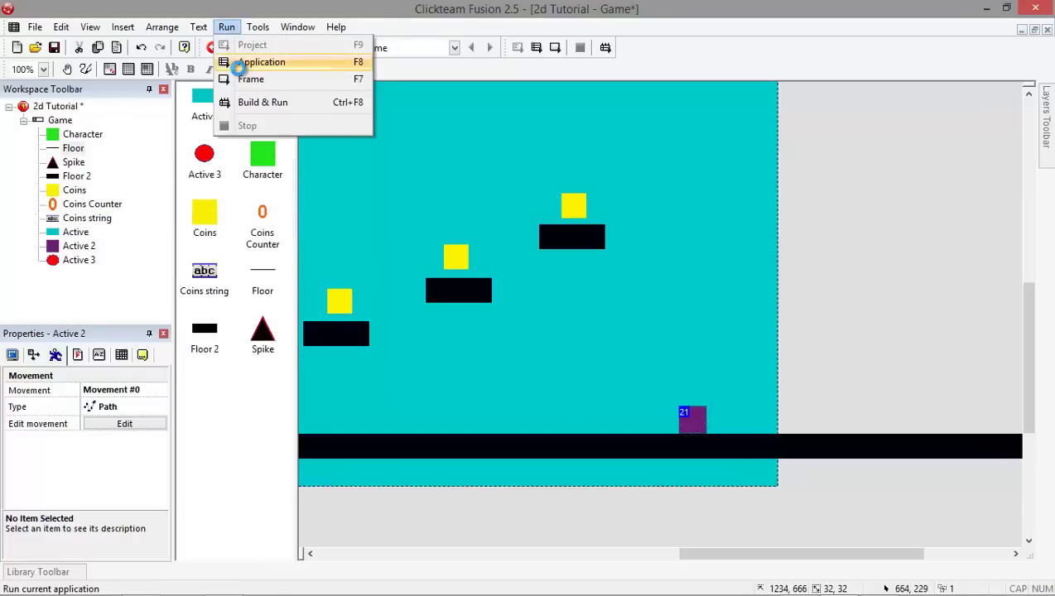
pyautogui.click(230, 62)
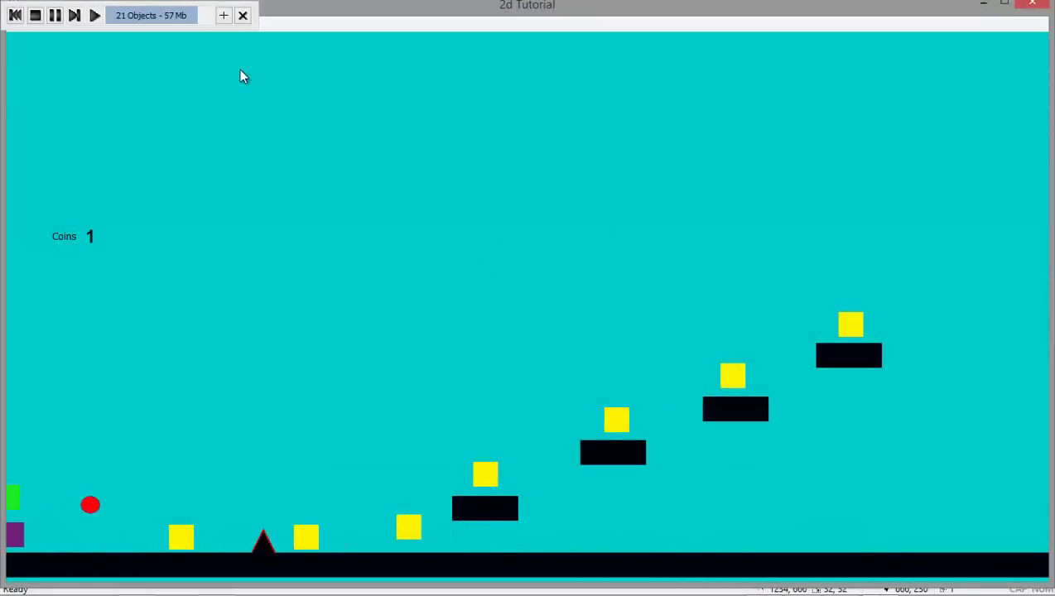
pyautogui.press('Right')
pyautogui.press('Up')
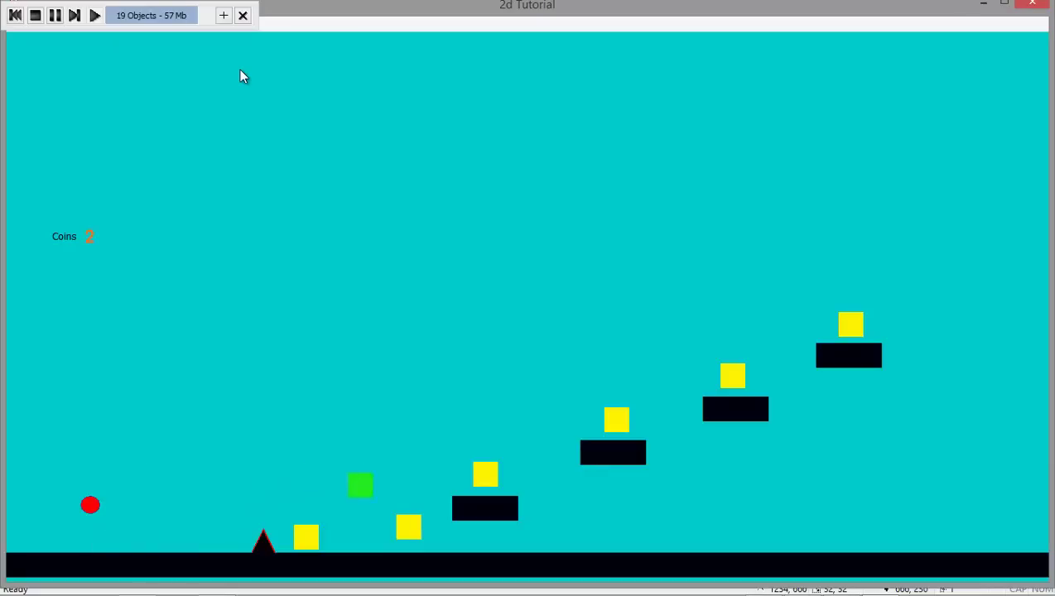
pyautogui.press('Right')
pyautogui.press('Left')
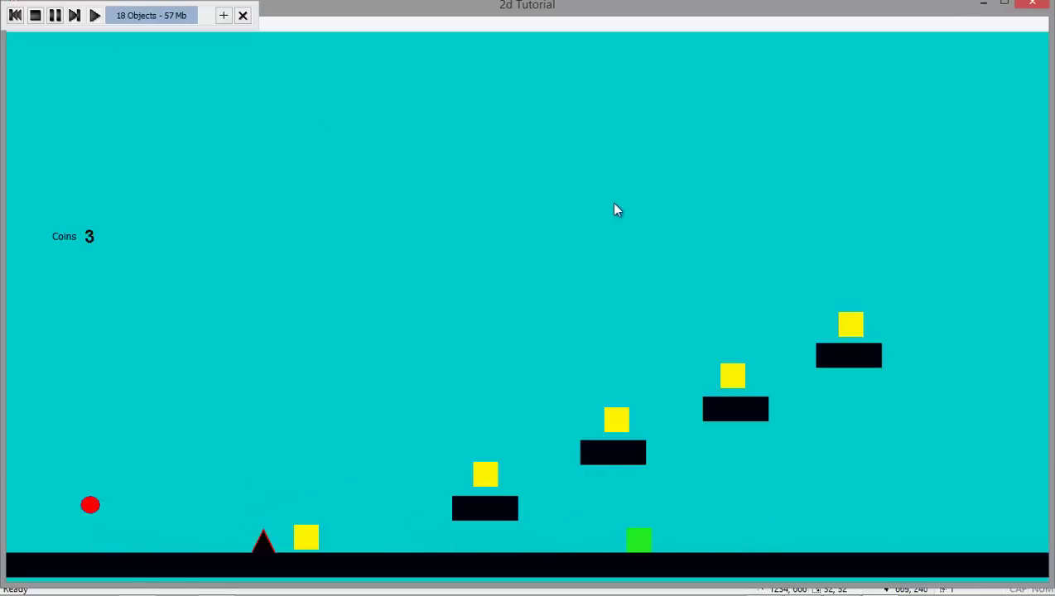
pyautogui.click(1041, 4)
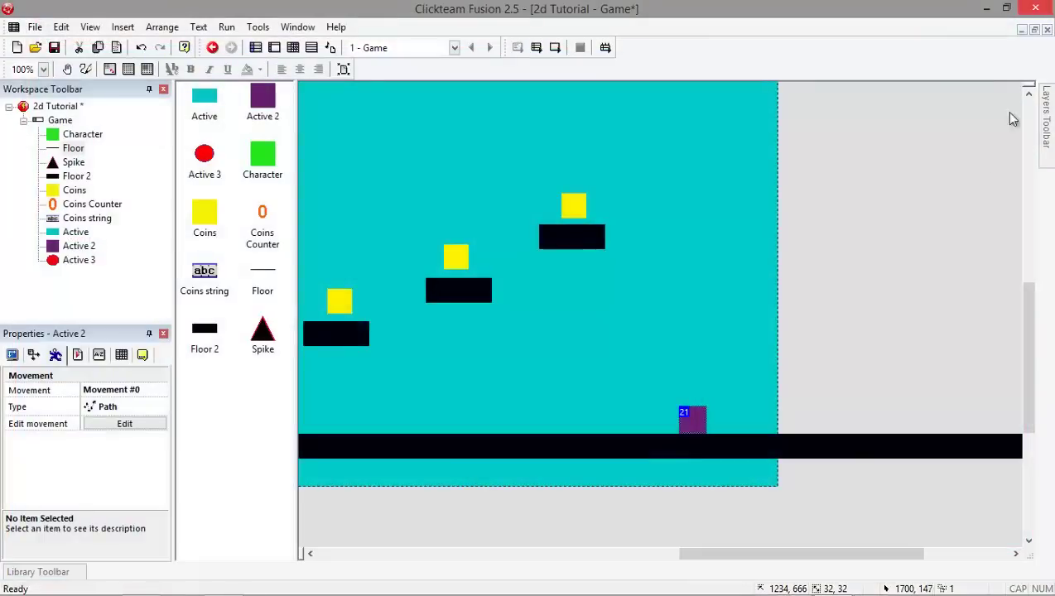
# Step: Make the purple square's looping path reverse at its end and accept the path setup
pyautogui.click(124, 423)
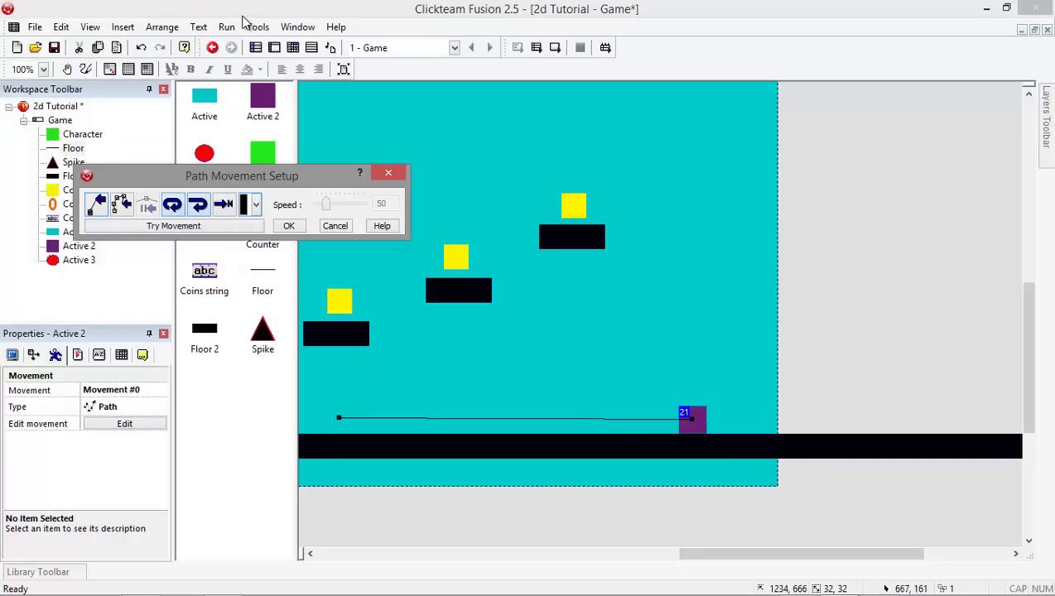
pyautogui.click(288, 226)
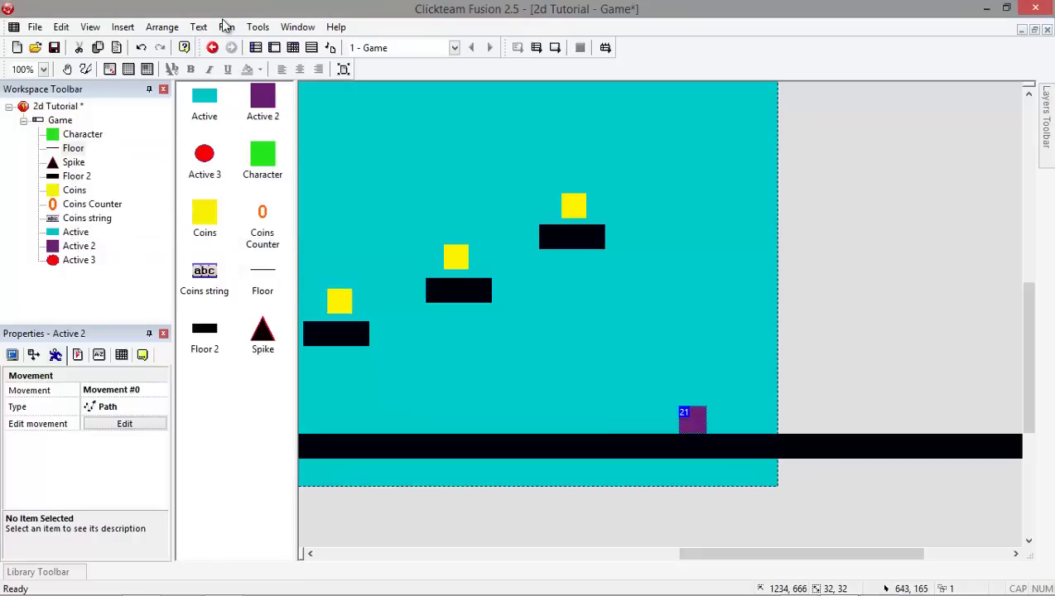
# Step: Test-run the application again to check the purple square's back-and-forth path, moving the character towards it, and close the run
pyautogui.click(226, 26)
pyautogui.click(253, 59)
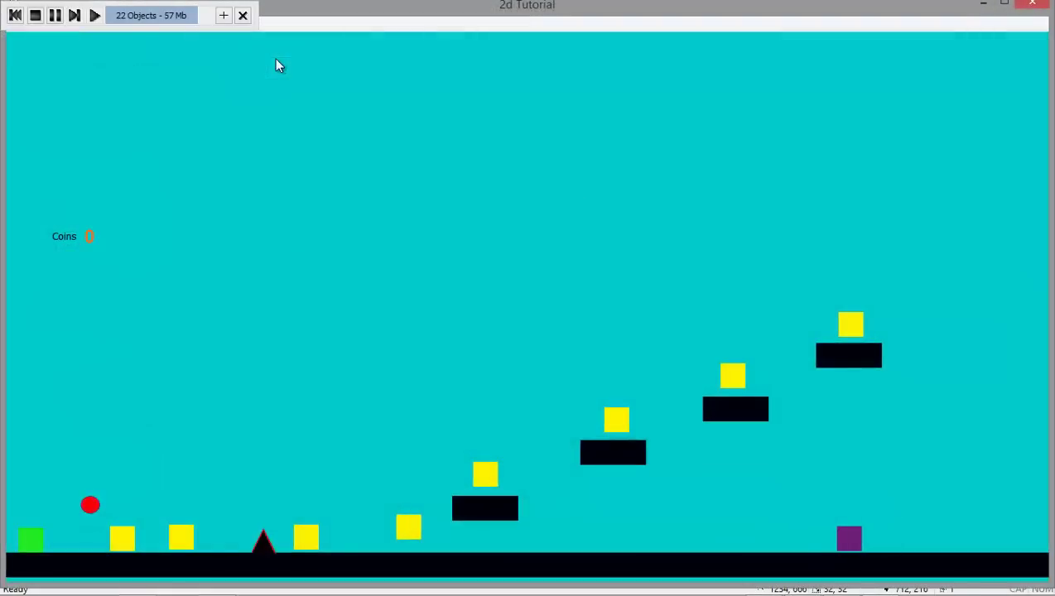
pyautogui.press('Right')
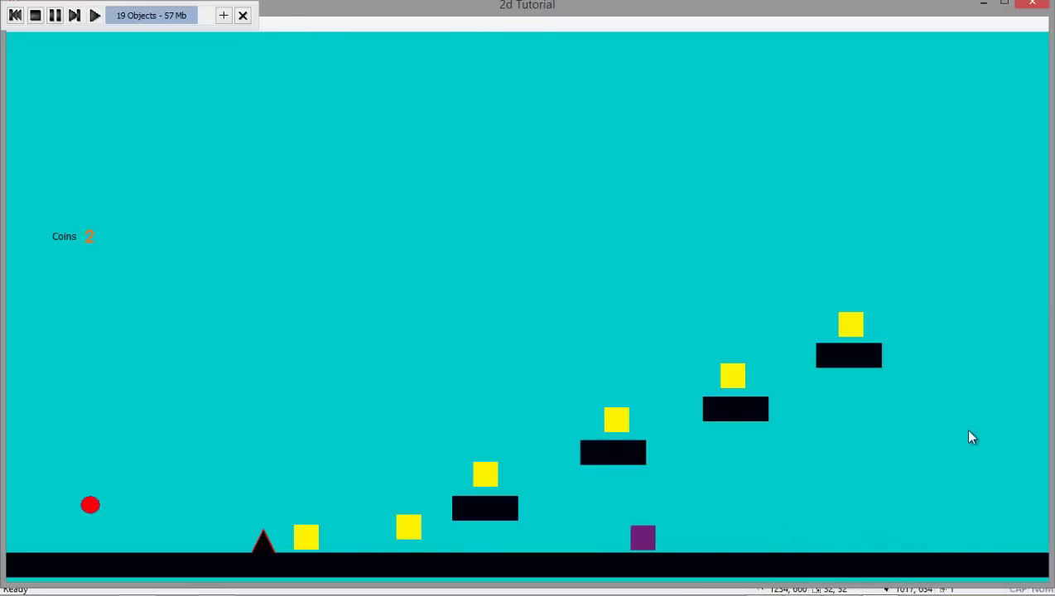
pyautogui.click(1045, 5)
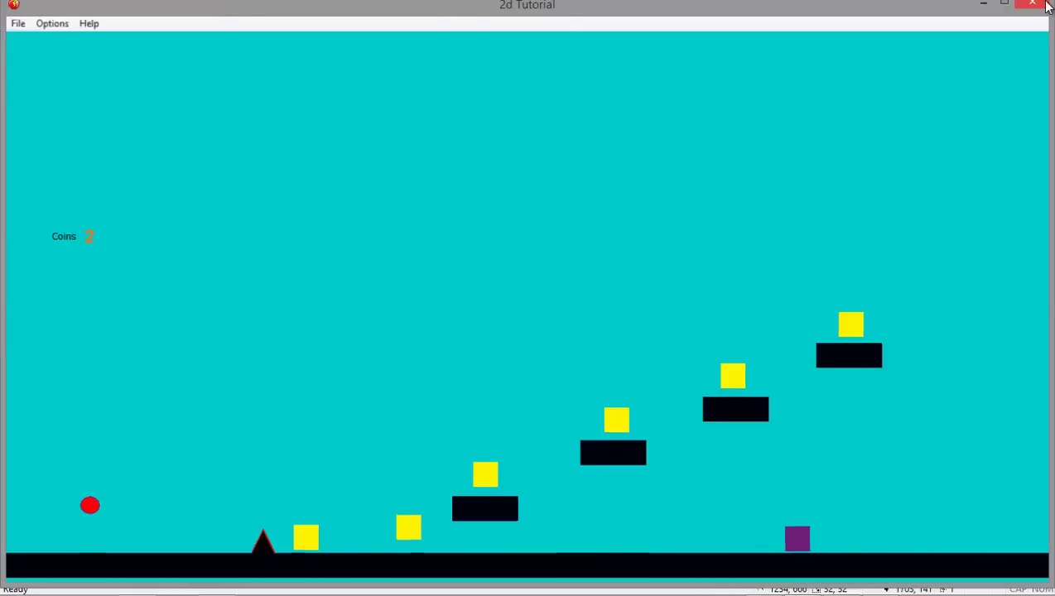
pyautogui.click(1047, 6)
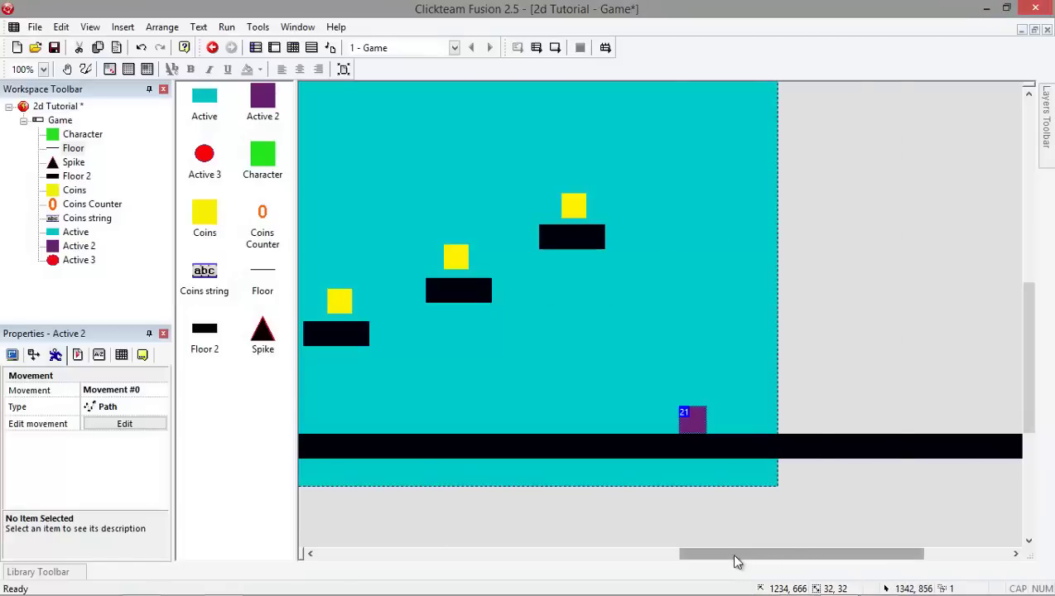
pyautogui.moveTo(736, 553); pyautogui.dragTo(514, 529)
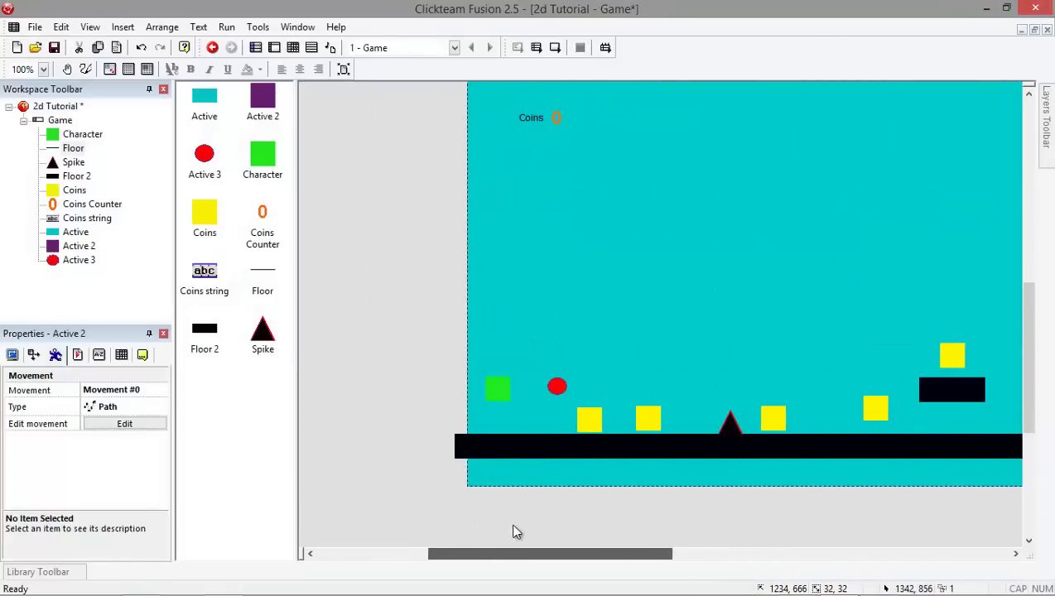
# Step: Rename the red circle object near the character as "bullet"
pyautogui.moveTo(553, 558)
pyautogui.mouseDown()
pyautogui.moveTo(796, 566)
pyautogui.moveTo(544, 569)
pyautogui.mouseUp()
pyautogui.click(577, 386)
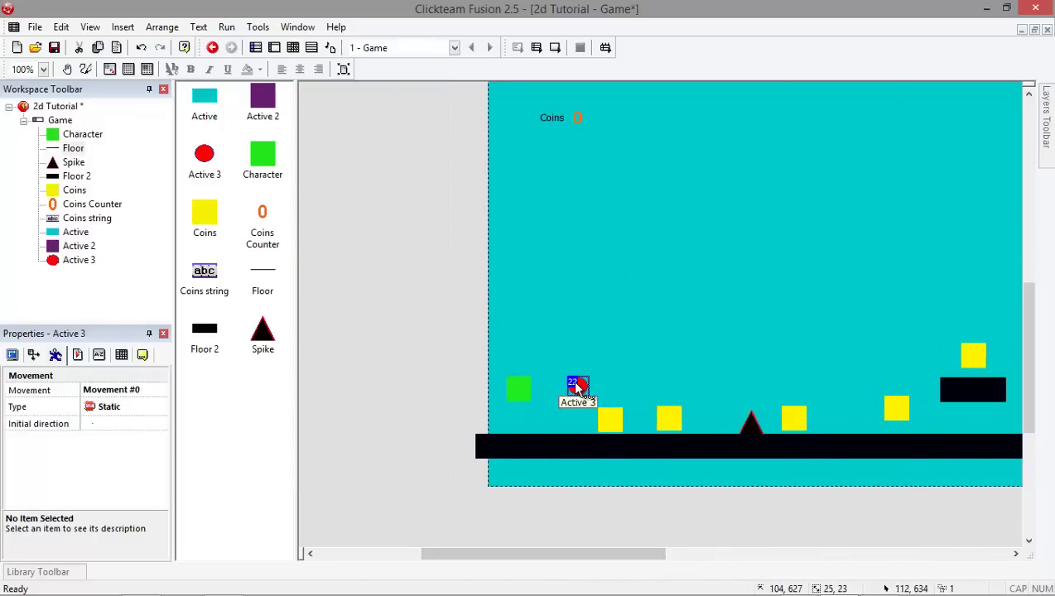
pyautogui.press('F2')
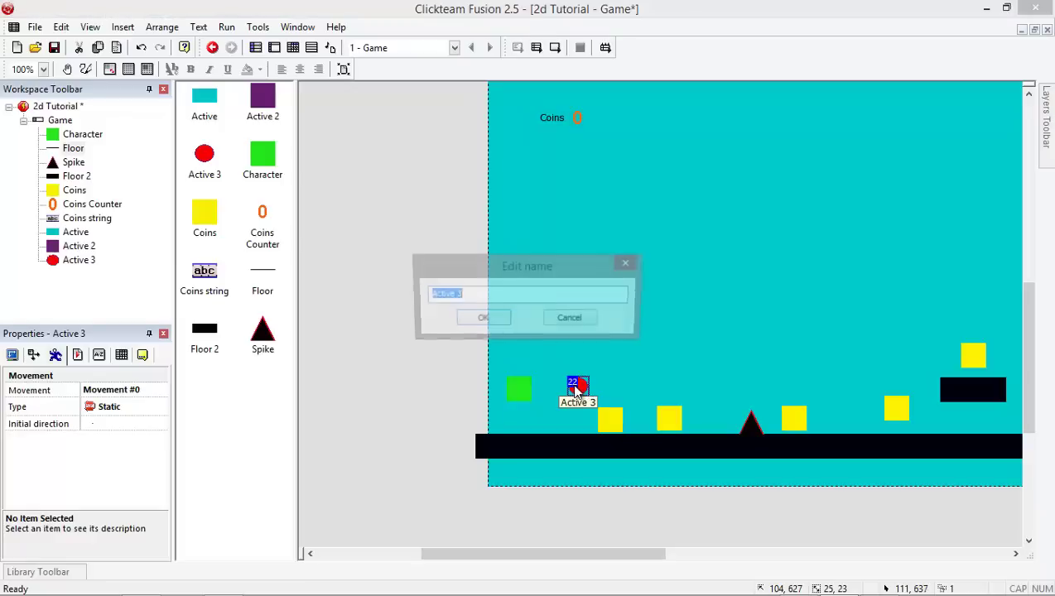
pyautogui.write('bullet')
pyautogui.press('Return')
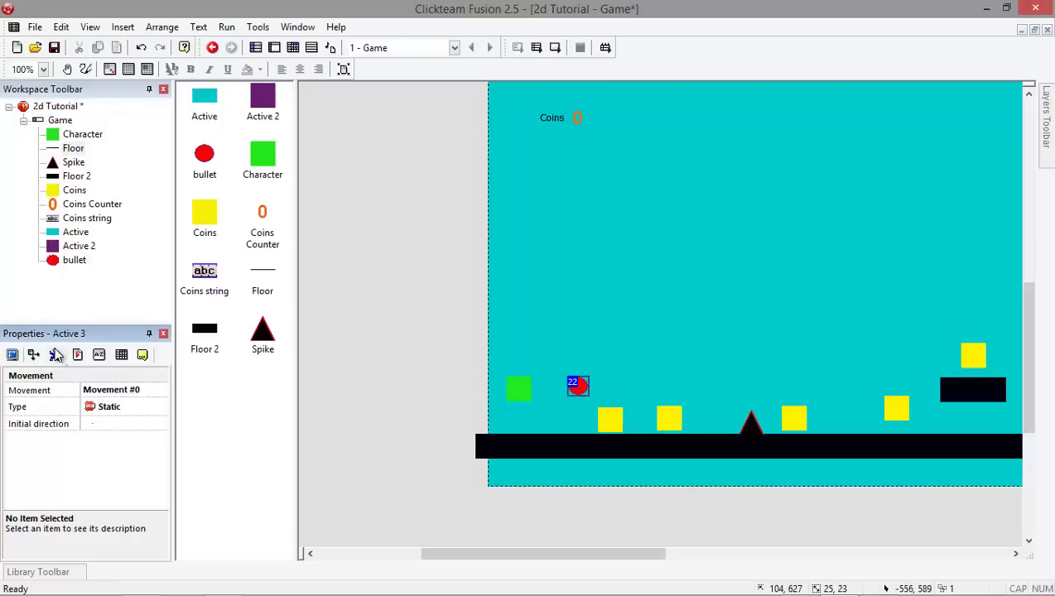
# Step: Make the bullet invisible at start, test-run the application to check it, and close the run
pyautogui.click(12, 355)
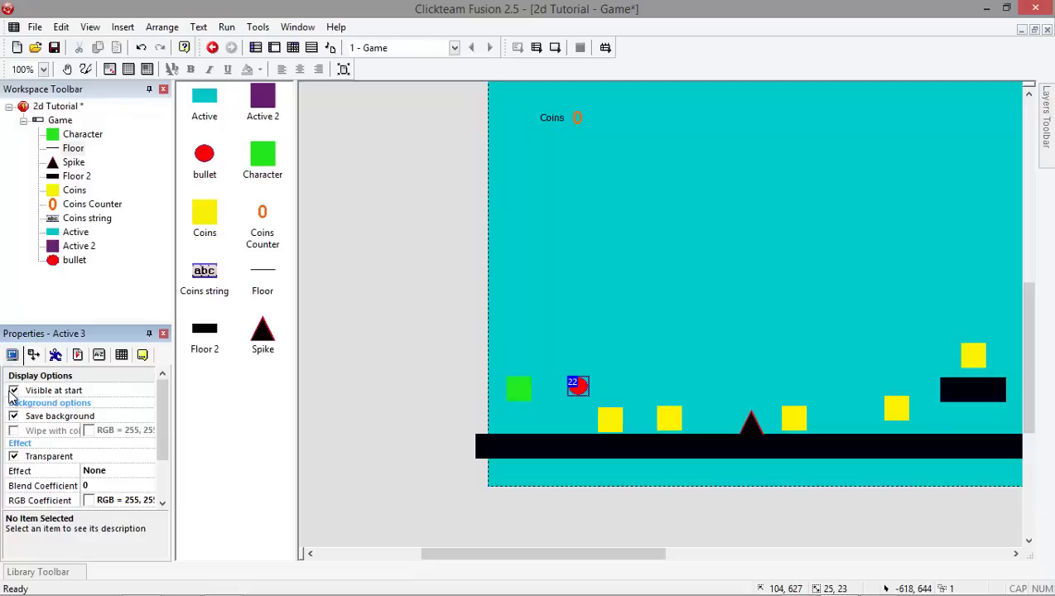
pyautogui.click(13, 393)
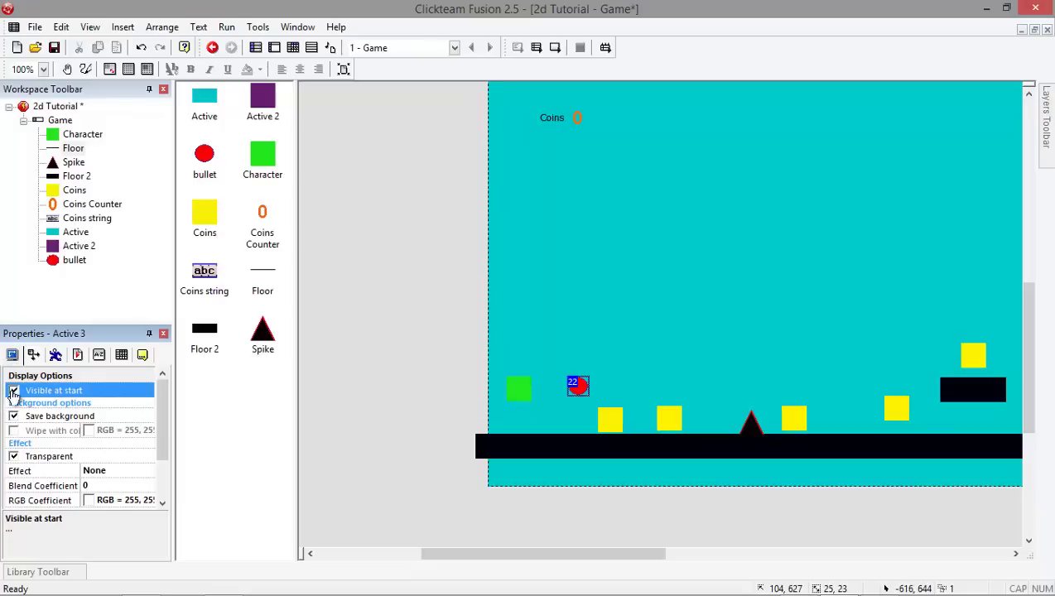
pyautogui.click(404, 434)
pyautogui.click(226, 26)
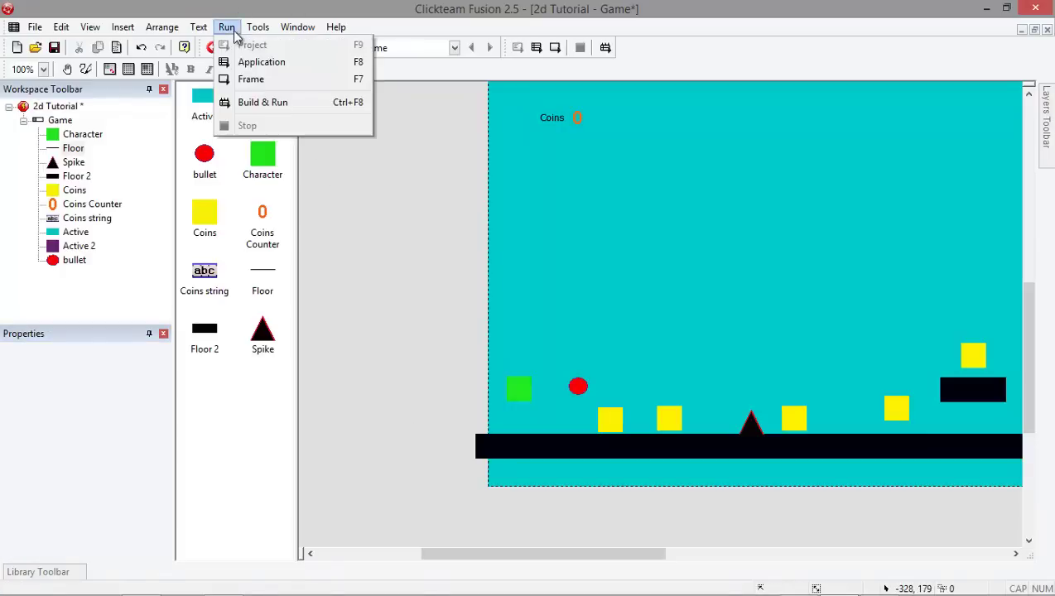
pyautogui.click(249, 64)
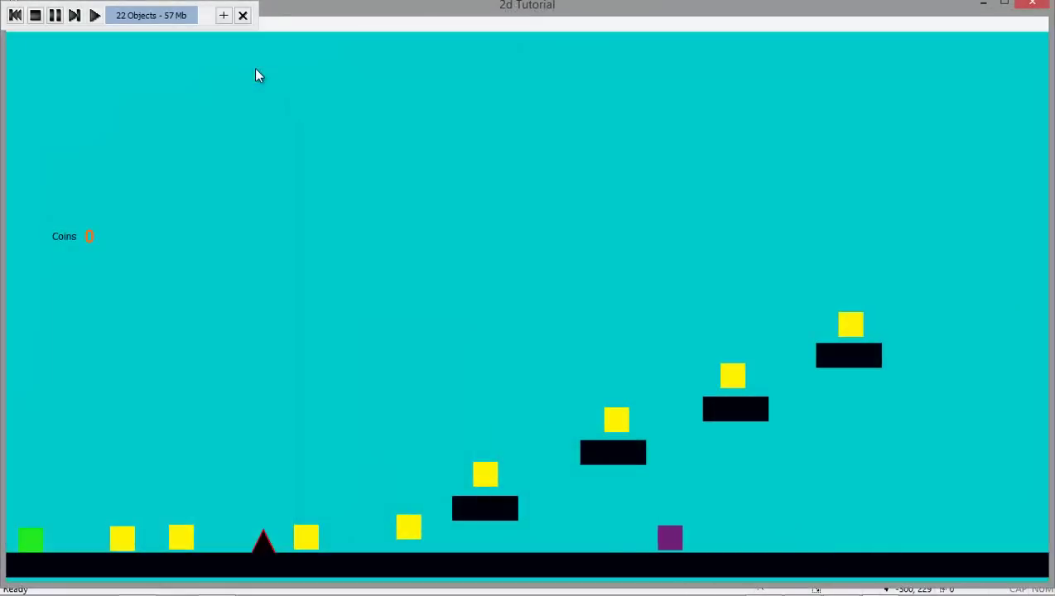
pyautogui.click(1036, 4)
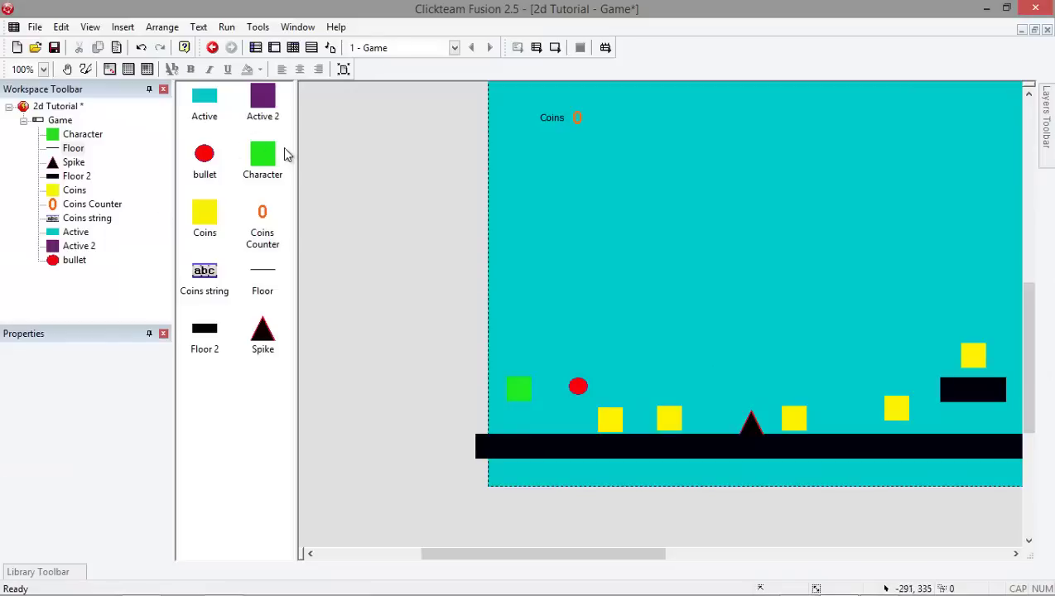
# Step: Make the bullet visible at start again and move it outside the frame's left edge, to about X -47, Y 500
pyautogui.click(580, 389)
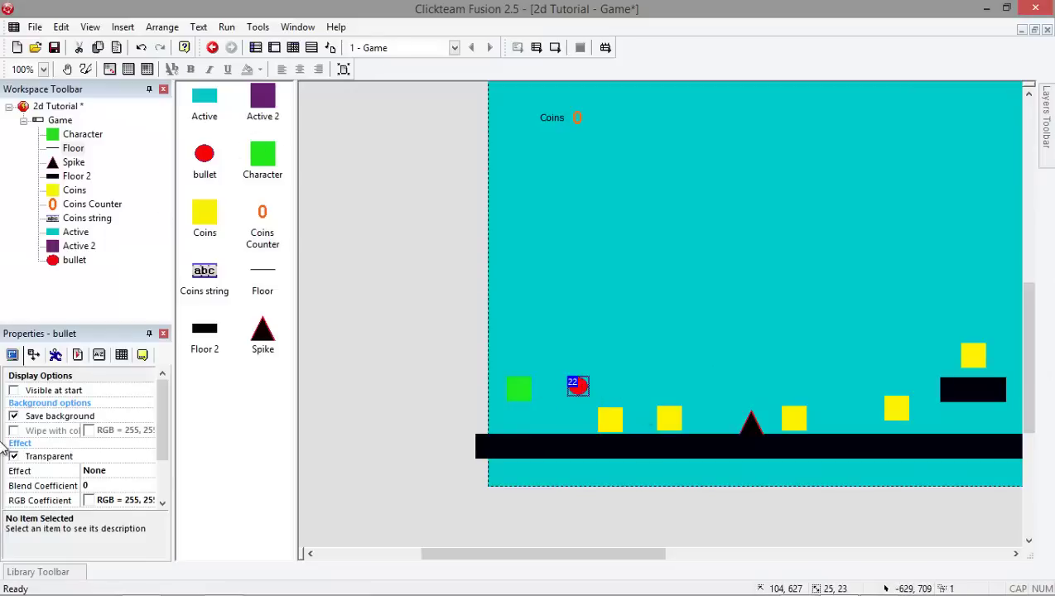
pyautogui.click(14, 391)
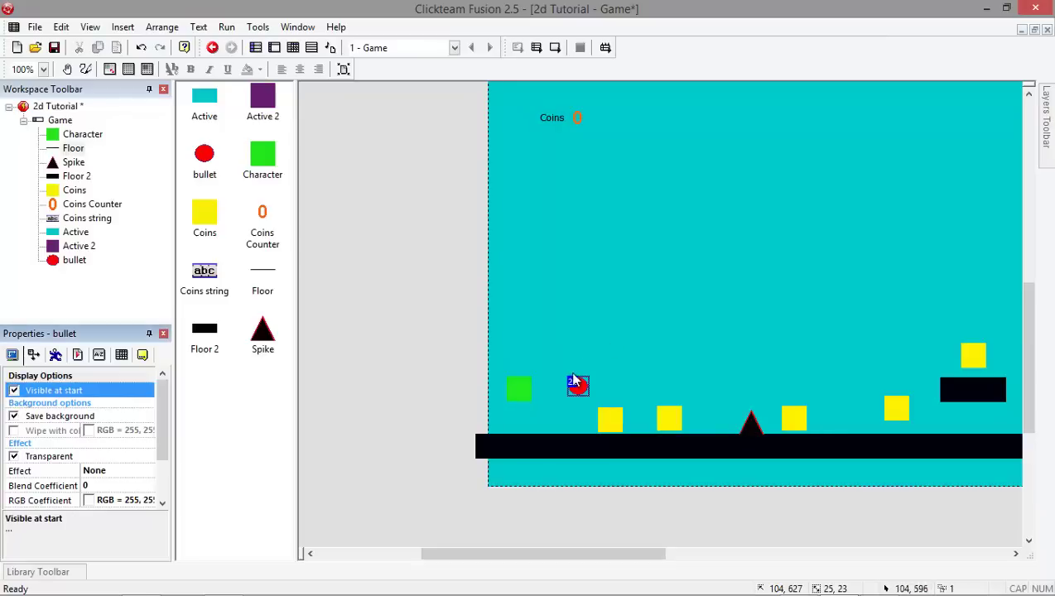
pyautogui.moveTo(577, 386); pyautogui.dragTo(462, 287)
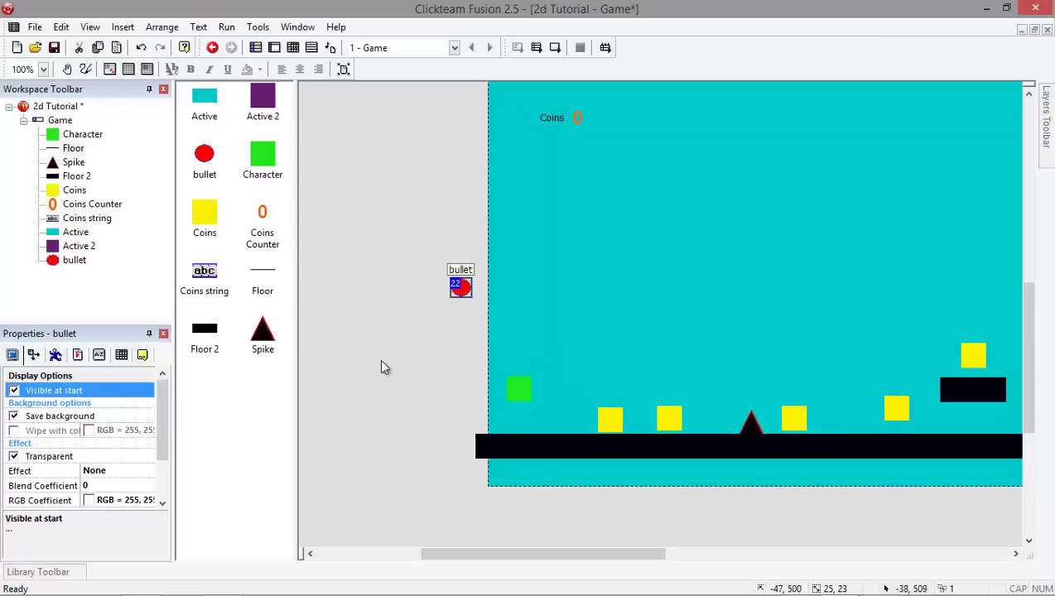
pyautogui.click(439, 458)
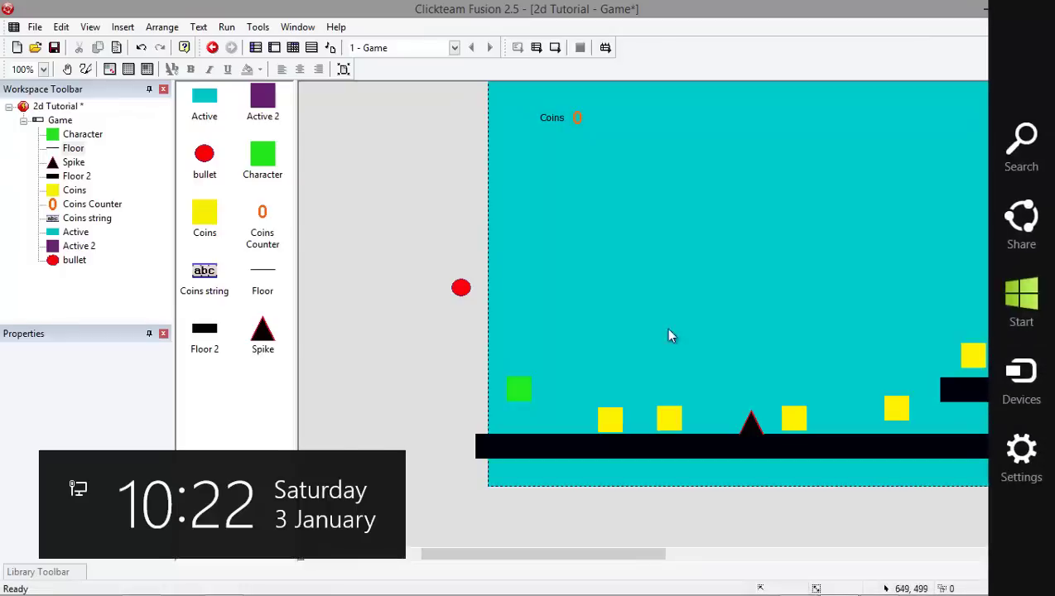
pyautogui.hscroll(8, 468, 564)
pyautogui.hscroll(-2, 647, 574)
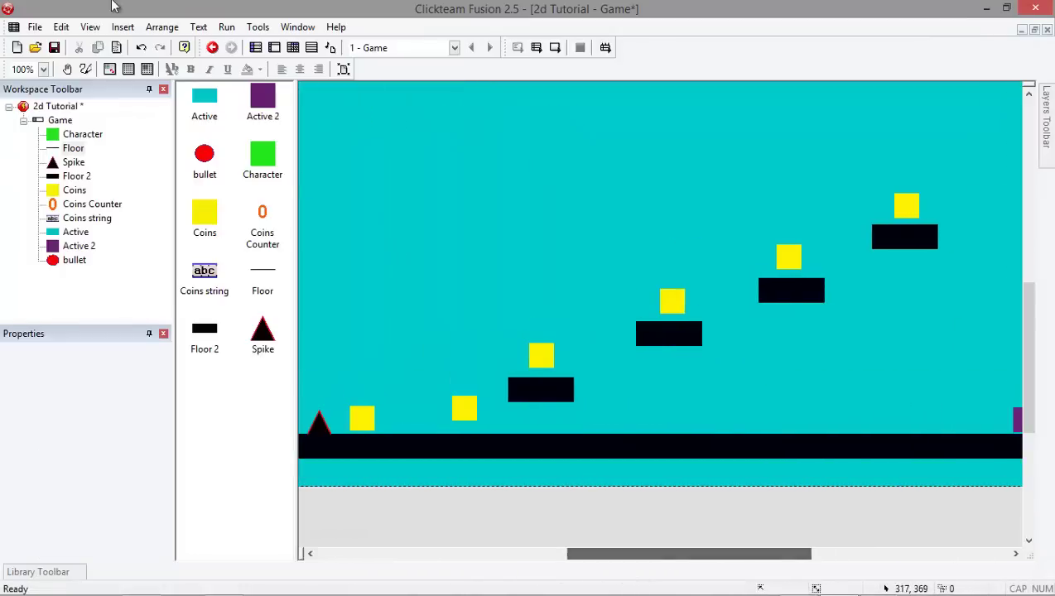
# Step: In the event editor, collapse the Coins group and insert a new group of events titled "Enemy" below it
pyautogui.click(293, 48)
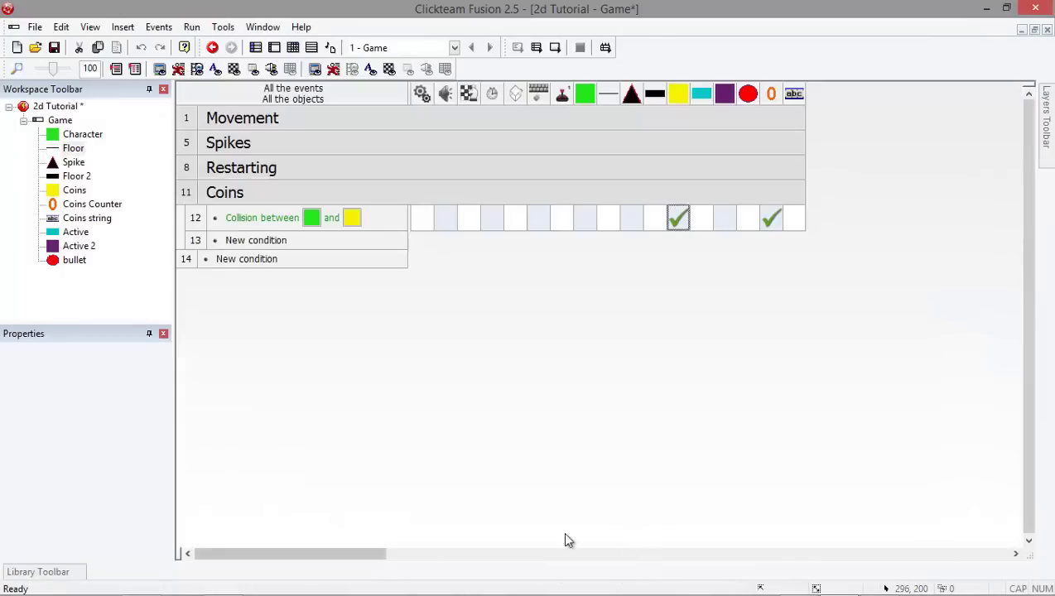
pyautogui.doubleClick(263, 187)
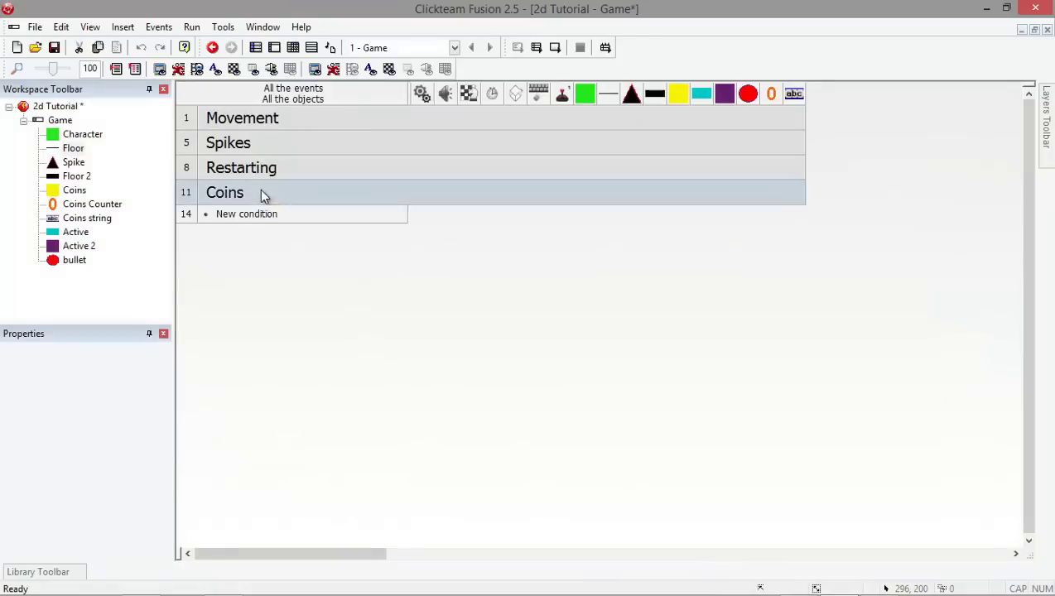
pyautogui.rightClick(187, 221)
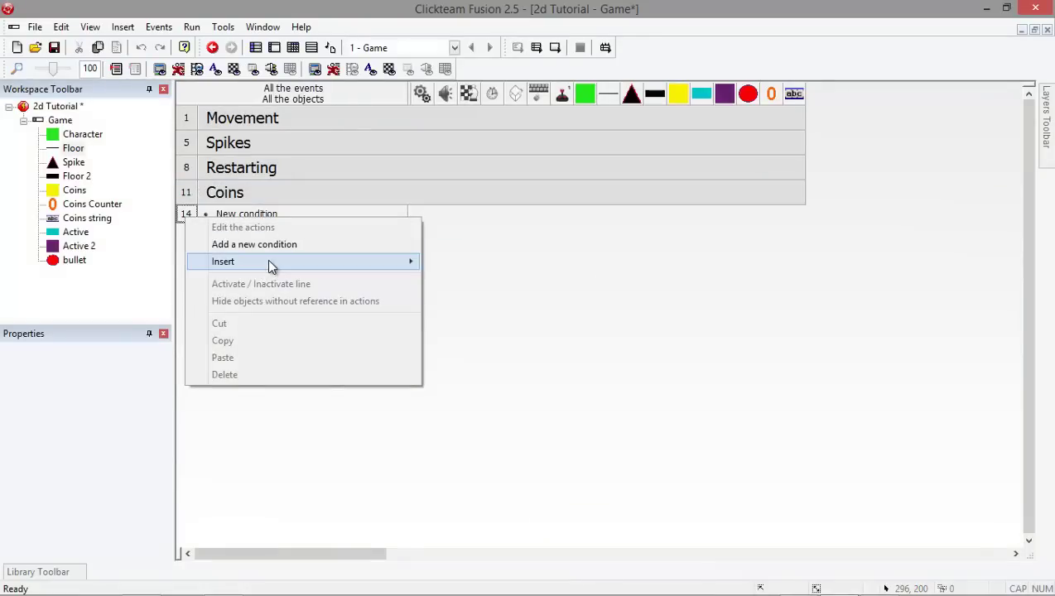
pyautogui.moveTo(269, 263)
pyautogui.click(513, 299)
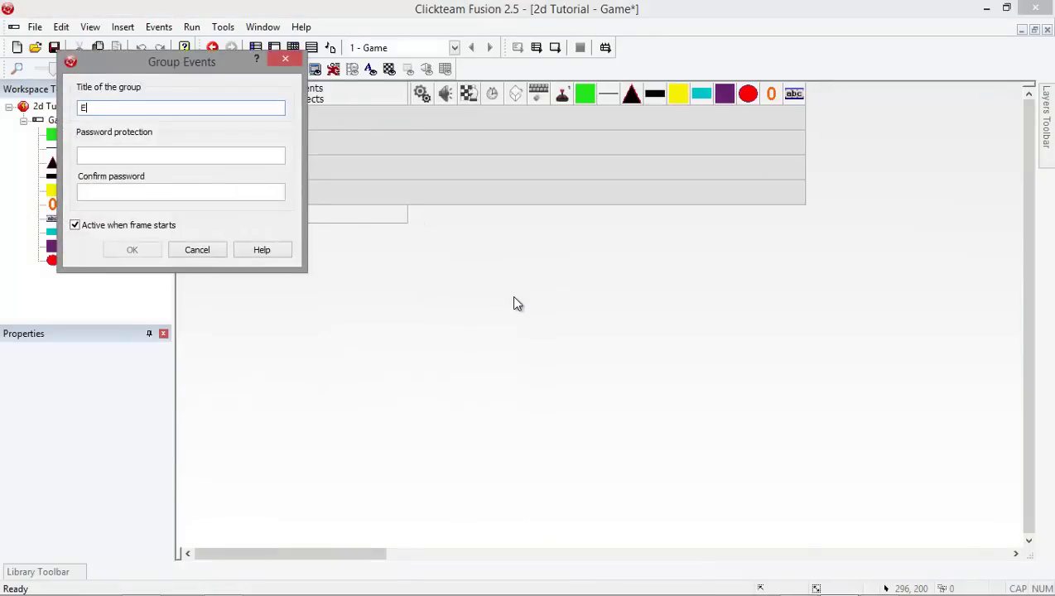
pyautogui.write('Enemy')
pyautogui.press('Return')
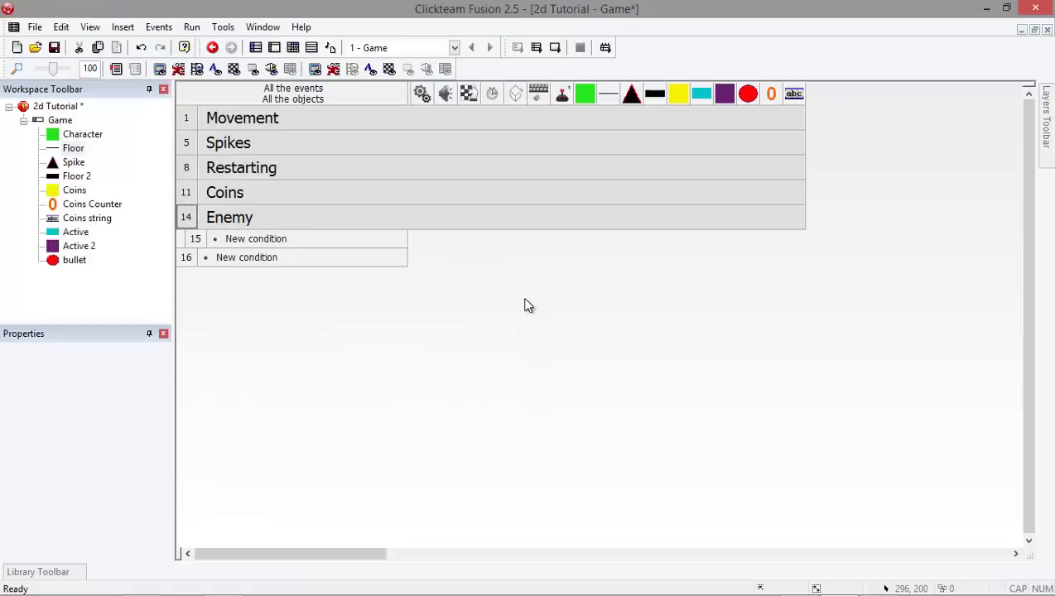
# Step: Insert another group of events titled "Bullets" below the Enemy group
pyautogui.rightClick(192, 259)
pyautogui.moveTo(273, 304)
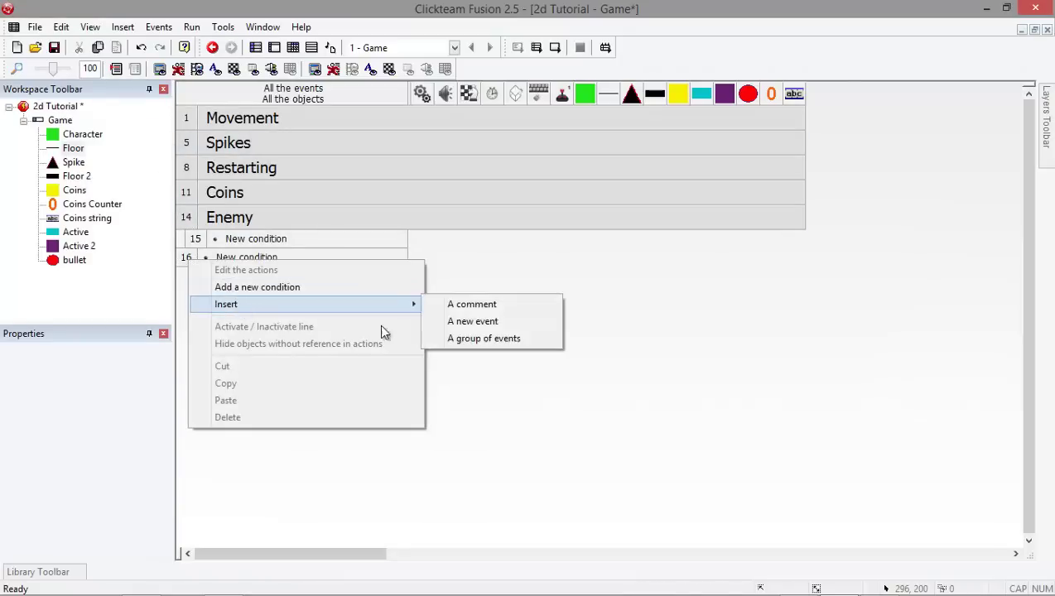
pyautogui.click(468, 342)
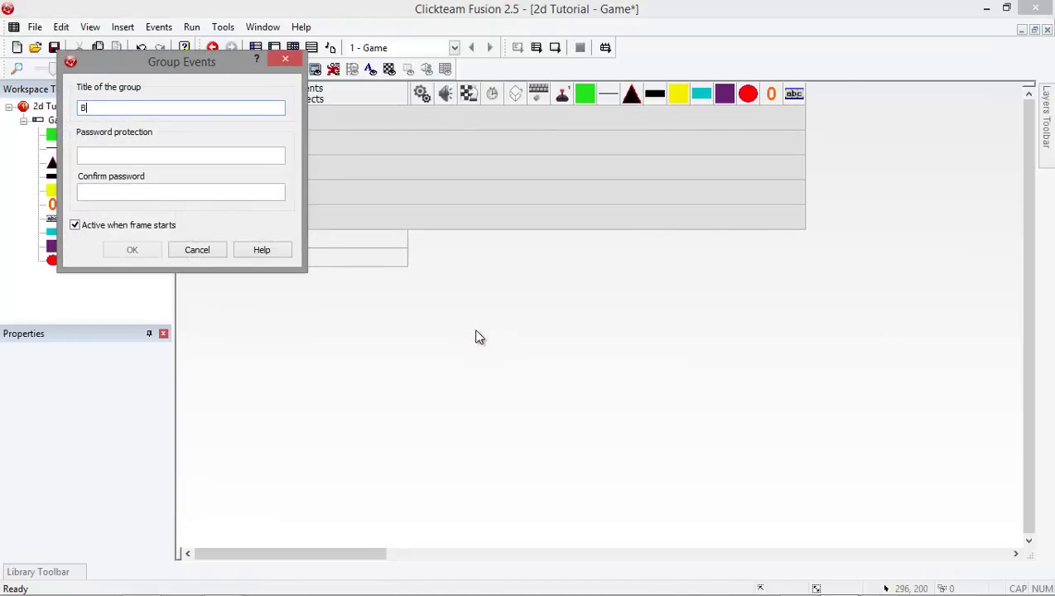
pyautogui.press('Return')
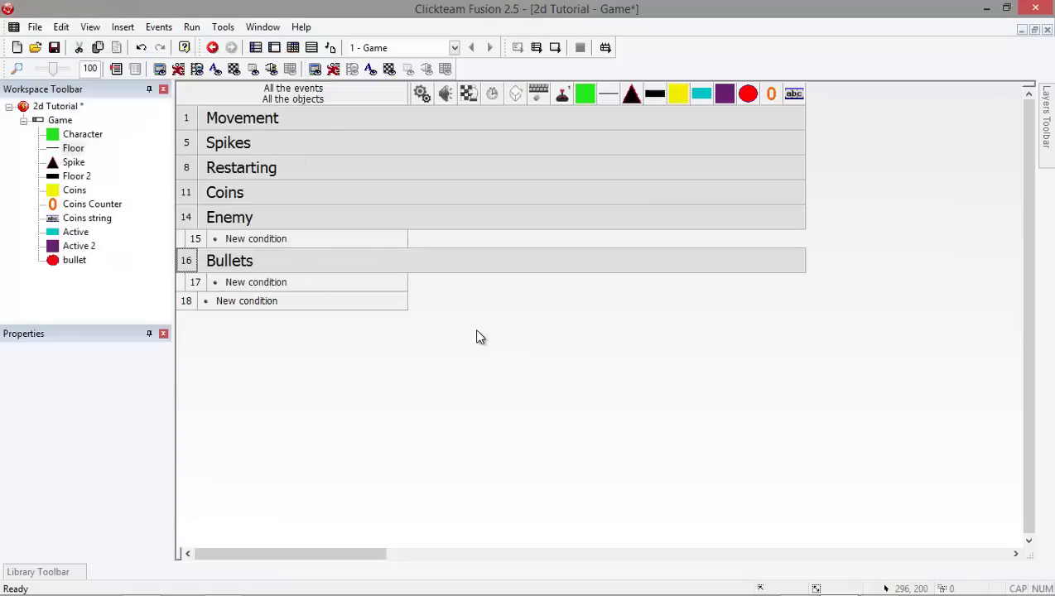
# Step: In the Enemy group, add a collision event between the character and the purple square with an action on the character, and collapse the group
pyautogui.click(266, 239)
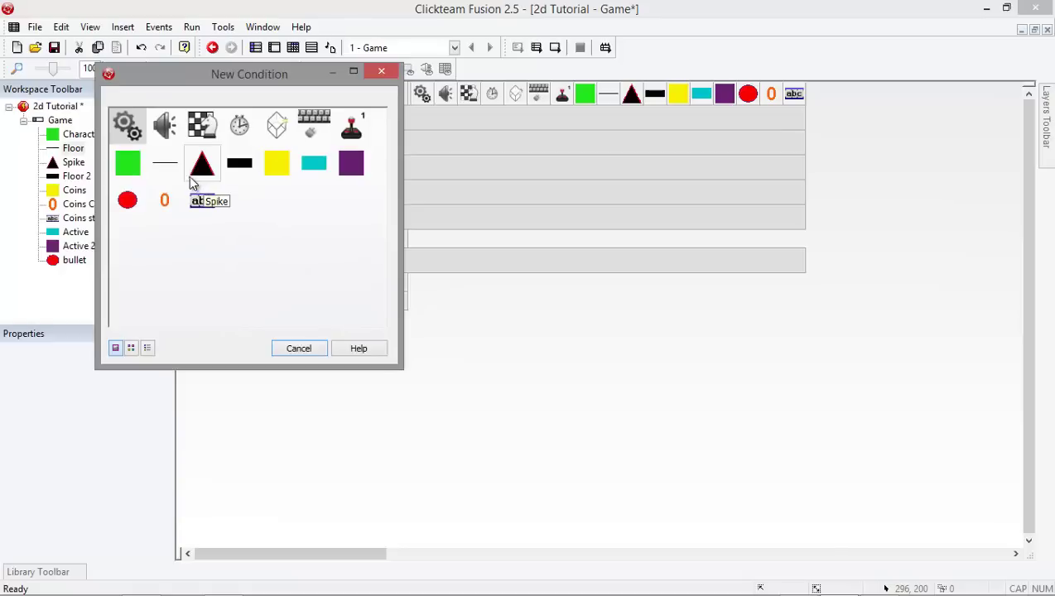
pyautogui.rightClick(134, 169)
pyautogui.moveTo(179, 179)
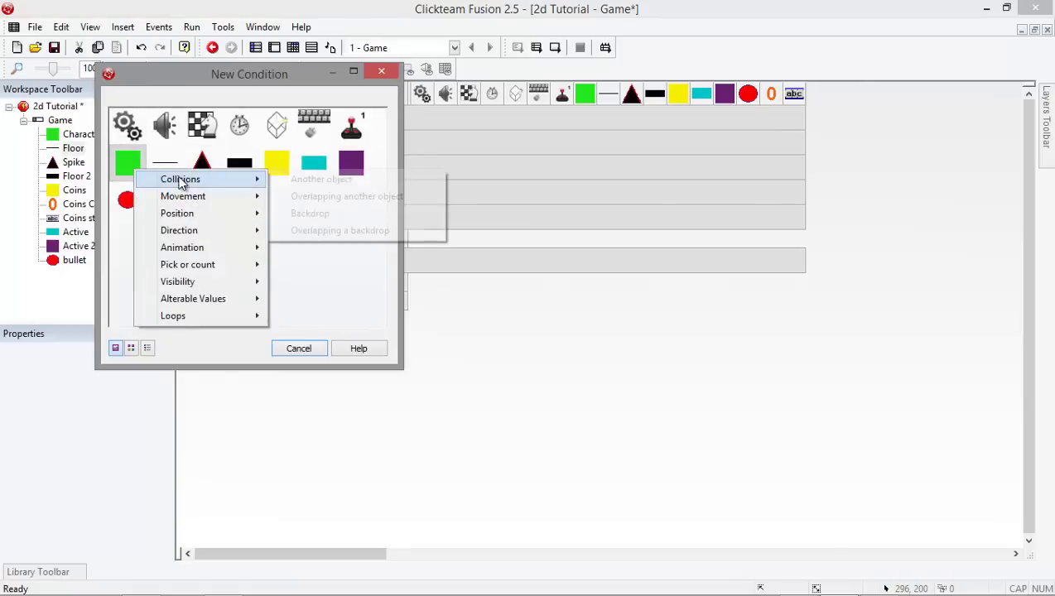
pyautogui.click(322, 180)
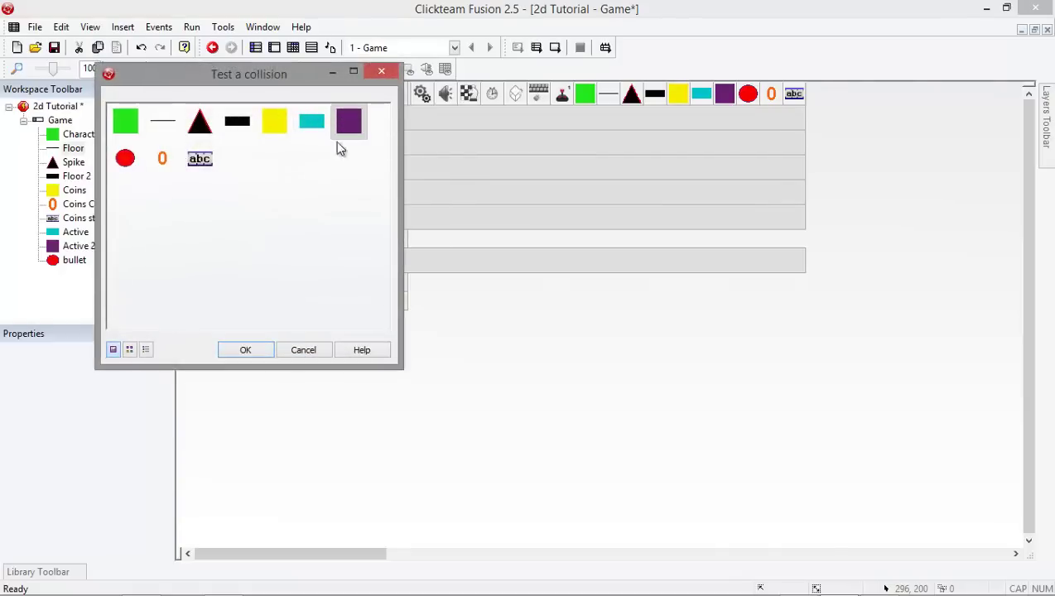
pyautogui.click(348, 124)
pyautogui.click(257, 351)
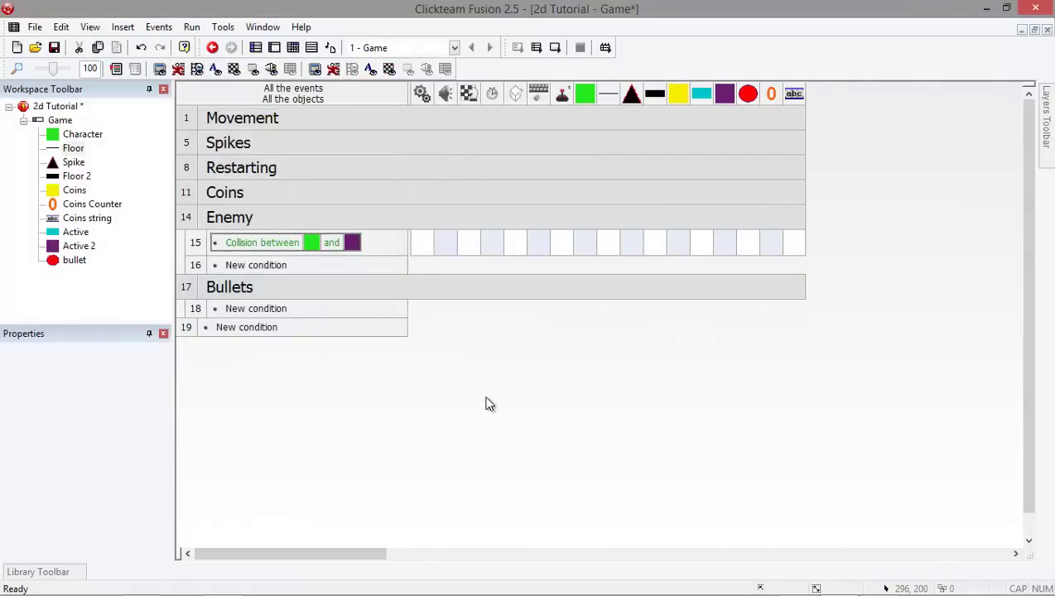
pyautogui.rightClick(594, 248)
pyautogui.click(672, 502)
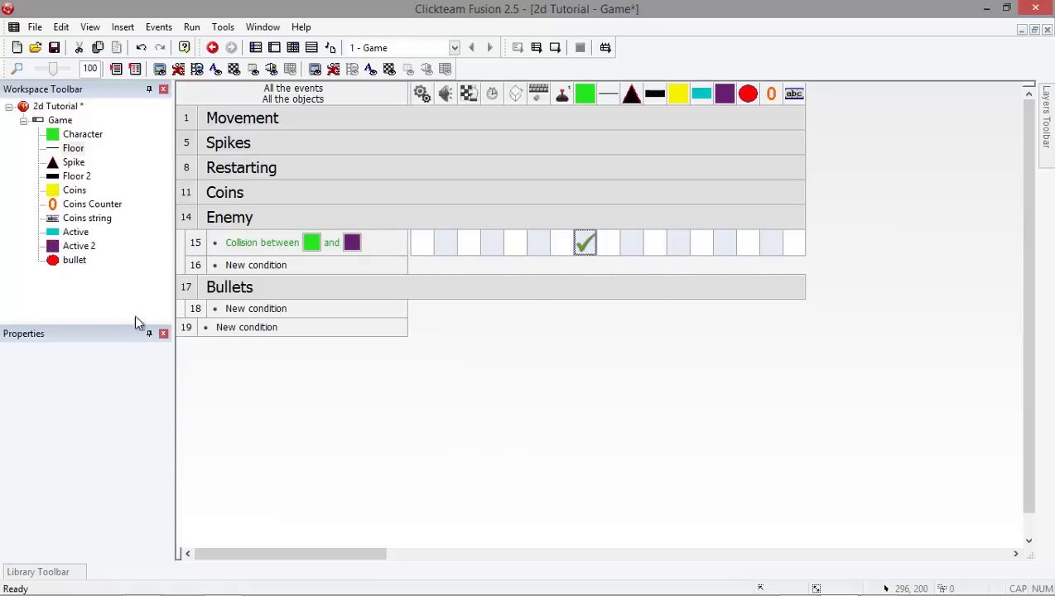
pyautogui.click(259, 213)
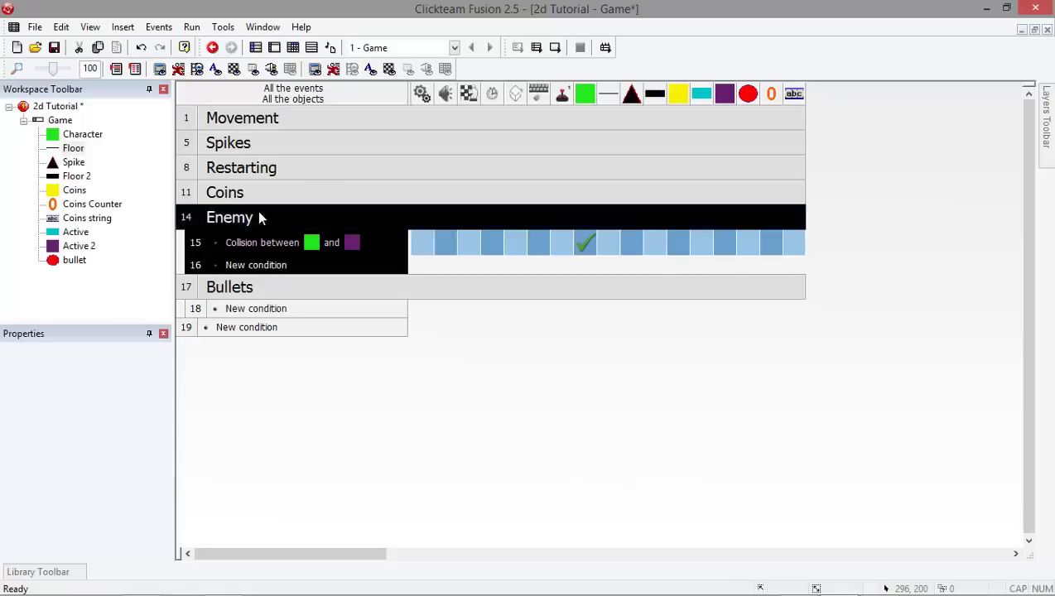
pyautogui.click(258, 214)
pyautogui.click(252, 265)
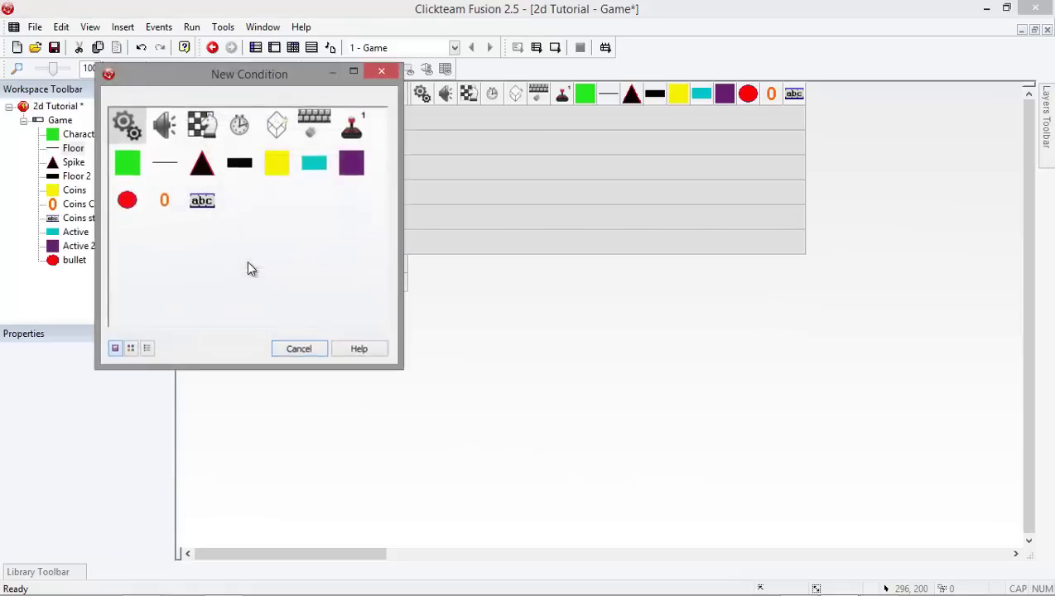
pyautogui.click(128, 163)
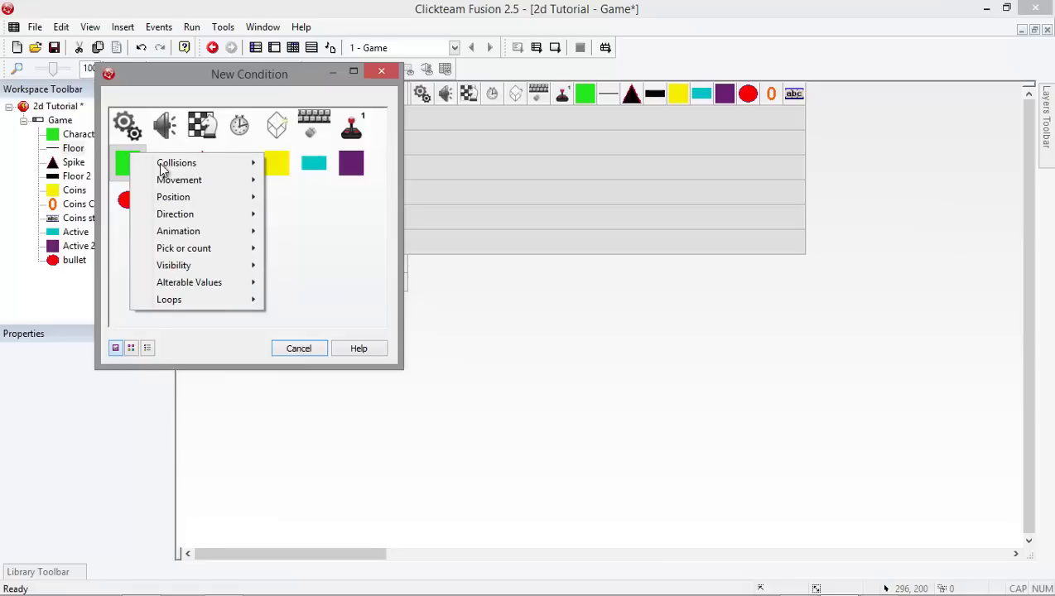
pyautogui.click(319, 125)
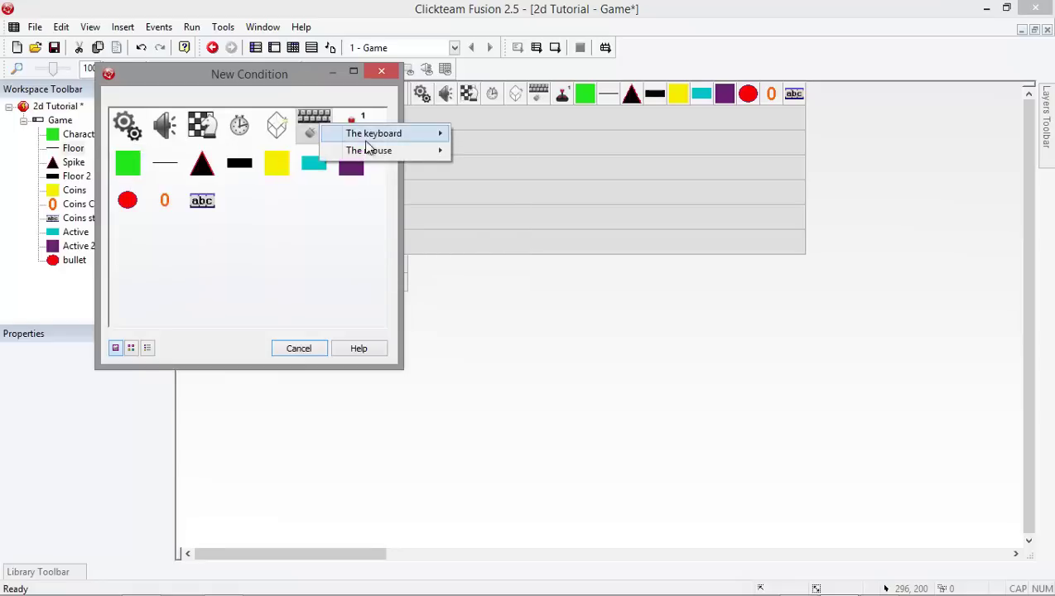
pyautogui.moveTo(367, 143)
pyautogui.click(514, 133)
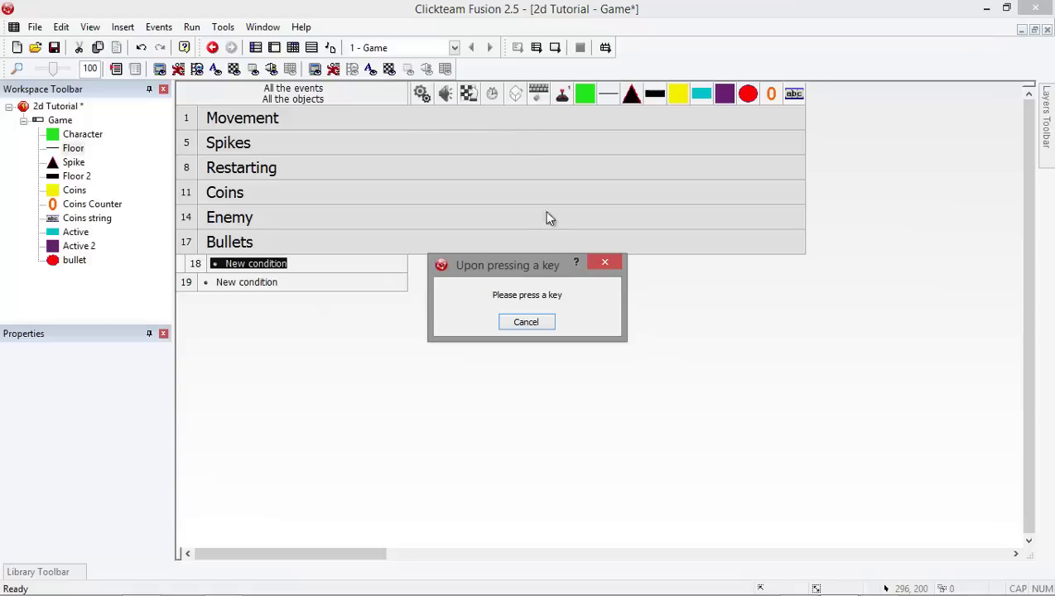
pyautogui.click(604, 262)
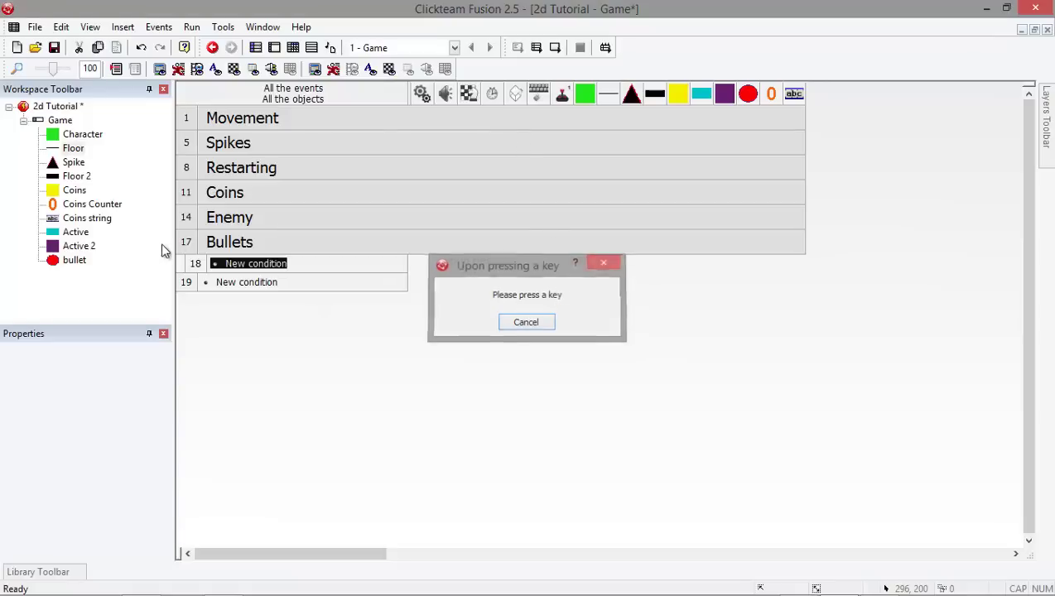
# Step: In the Bullets group, add a condition for the user single-clicking with the left mouse button
pyautogui.click(256, 264)
pyautogui.click(305, 121)
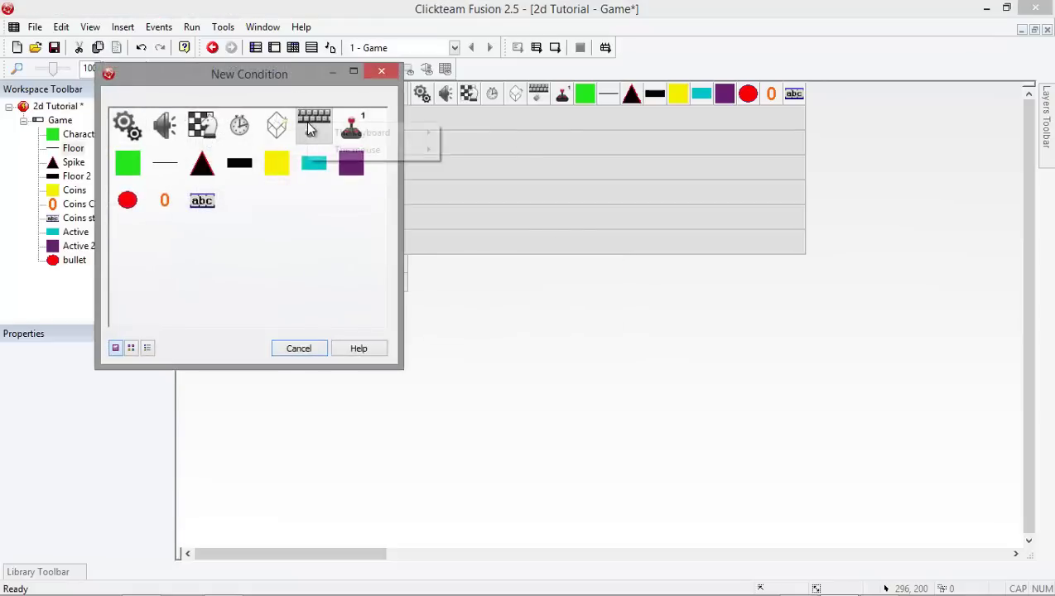
pyautogui.moveTo(361, 156)
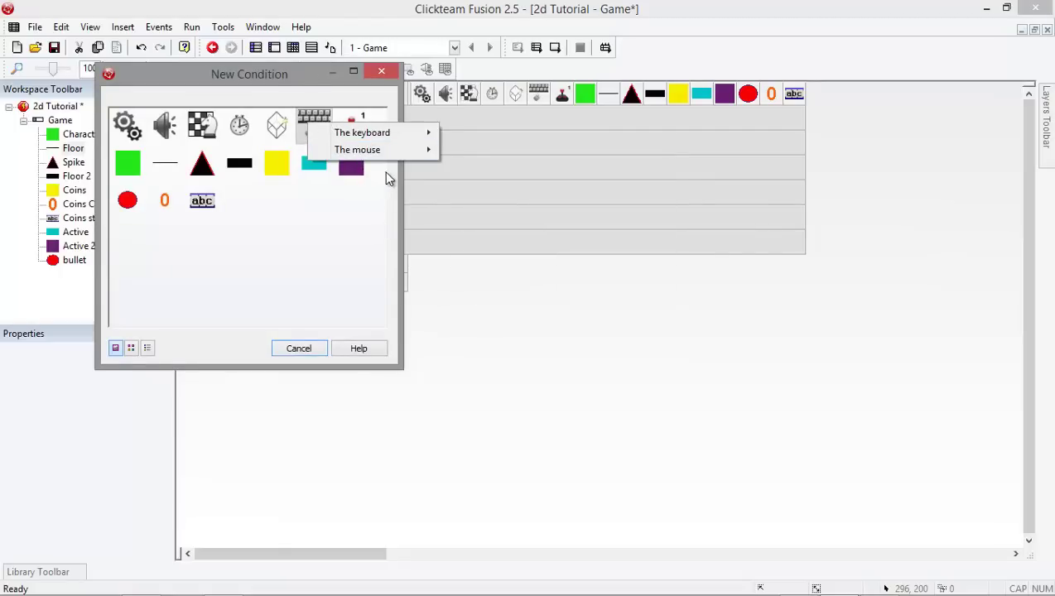
pyautogui.moveTo(405, 151)
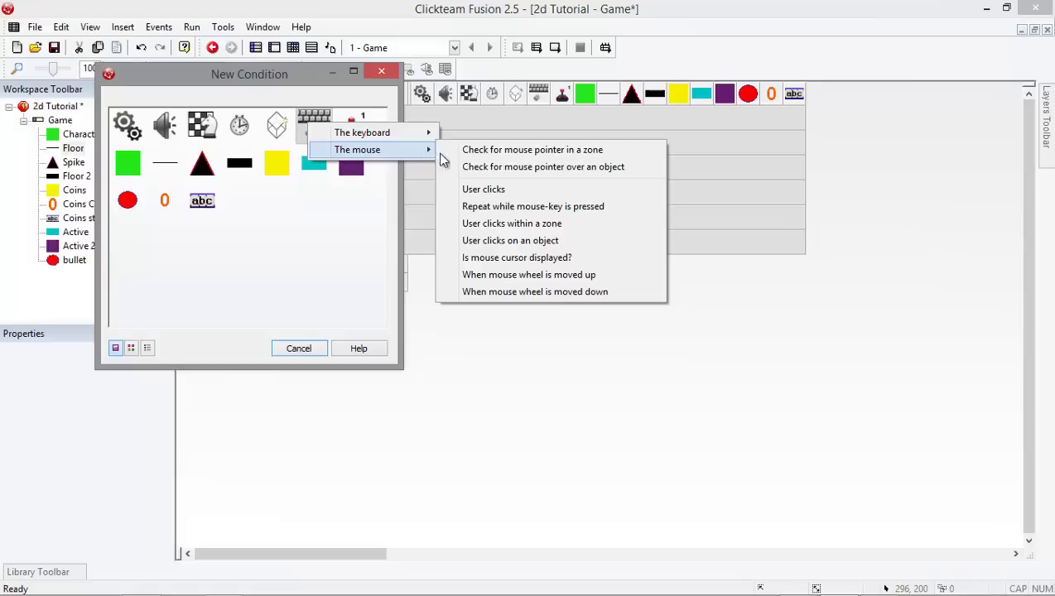
pyautogui.click(486, 189)
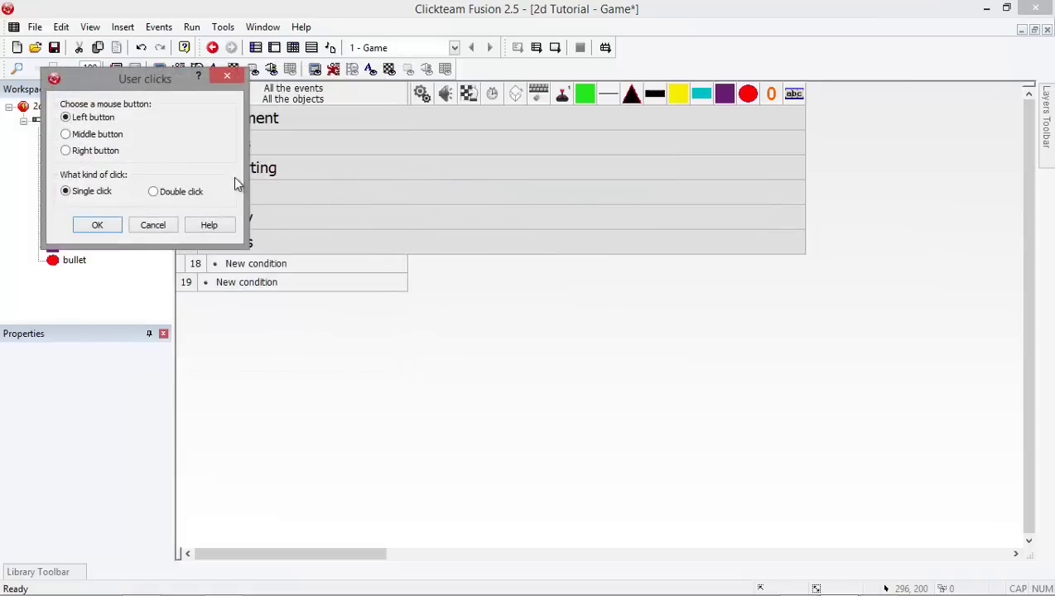
pyautogui.click(98, 225)
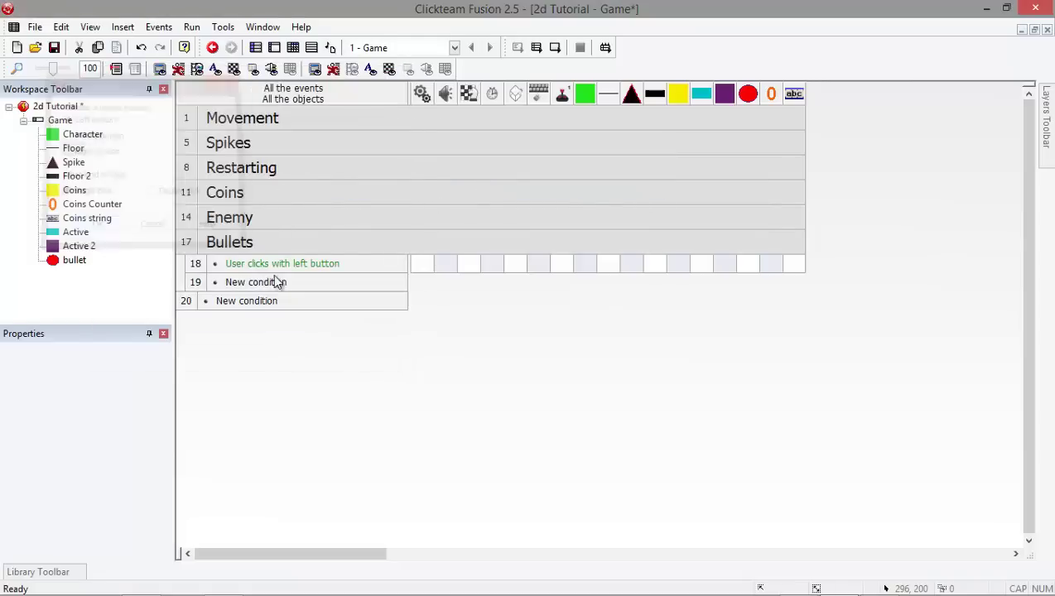
pyautogui.rightClick(588, 263)
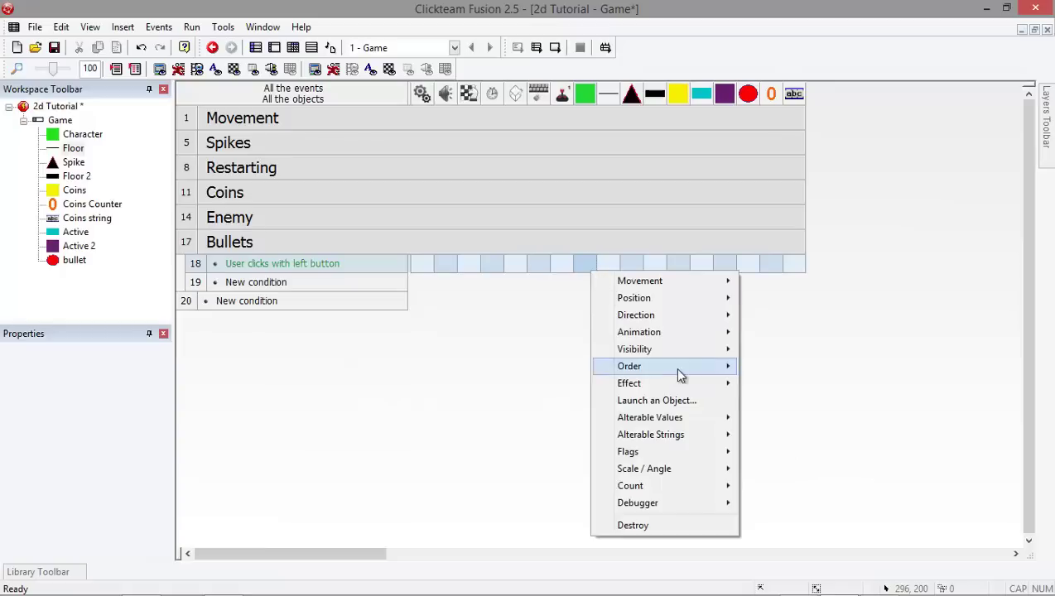
pyautogui.click(698, 404)
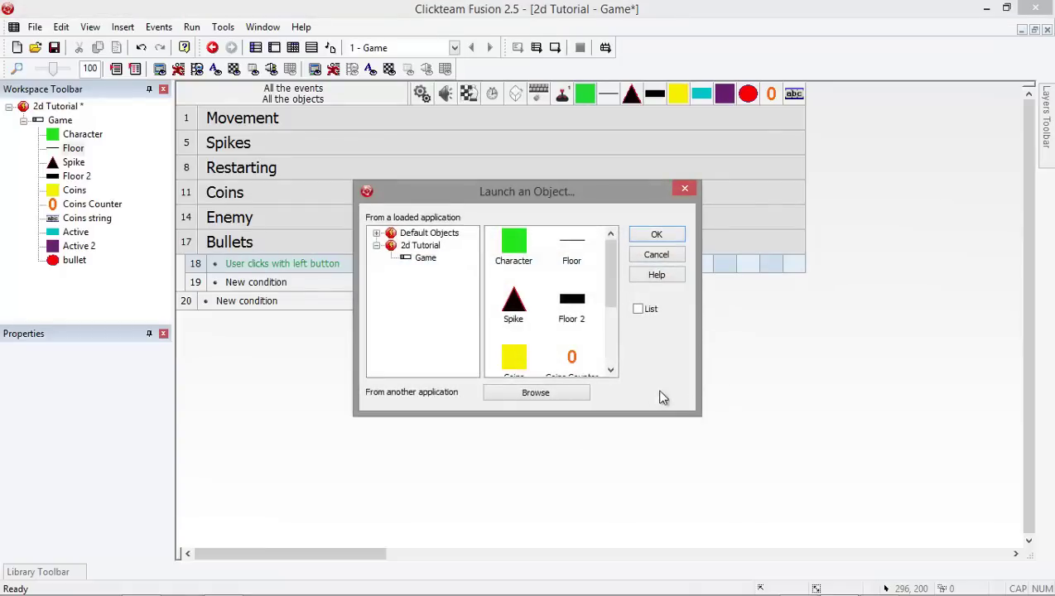
pyautogui.scroll(-2, 584, 294)
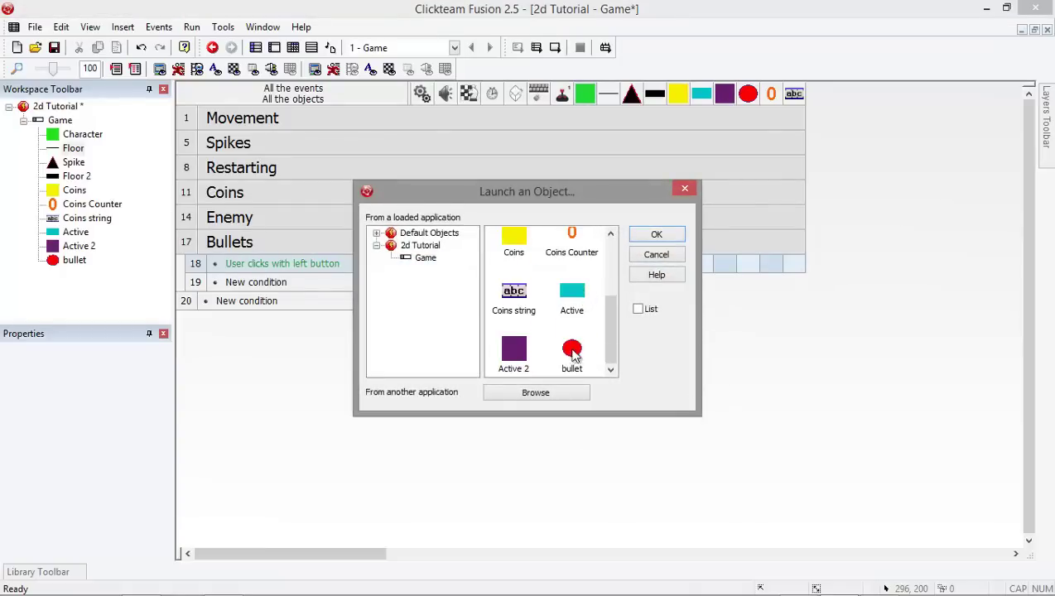
pyautogui.click(573, 351)
pyautogui.click(653, 236)
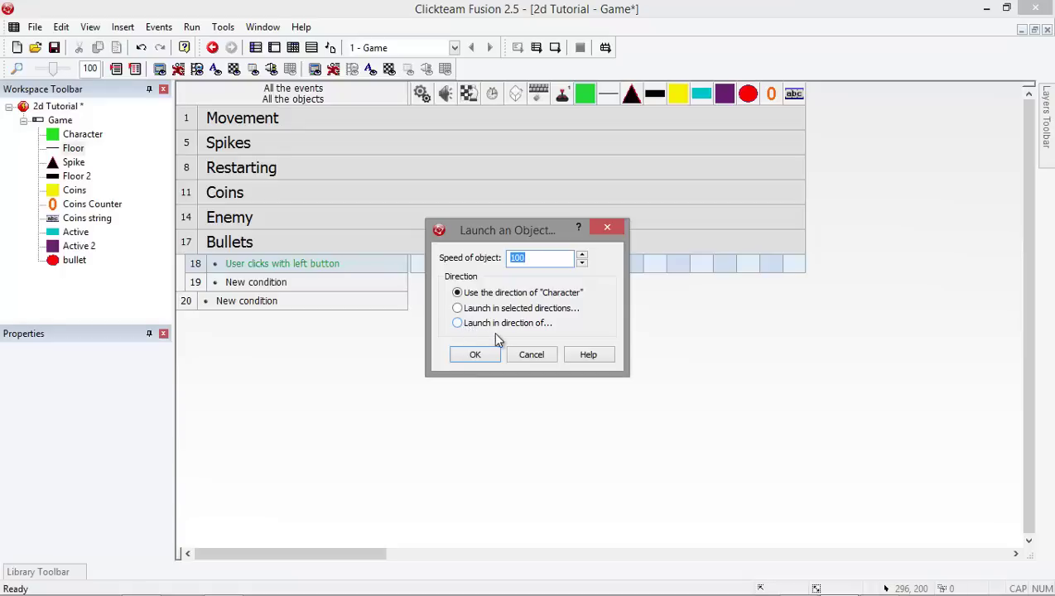
pyautogui.click(531, 355)
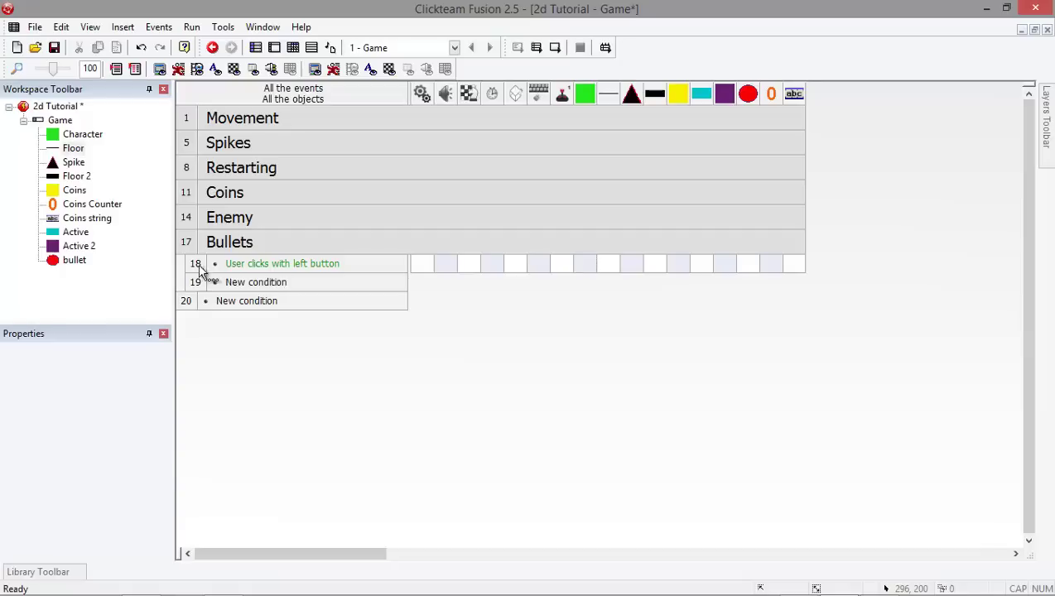
pyautogui.moveTo(197, 282); pyautogui.dragTo(211, 170)
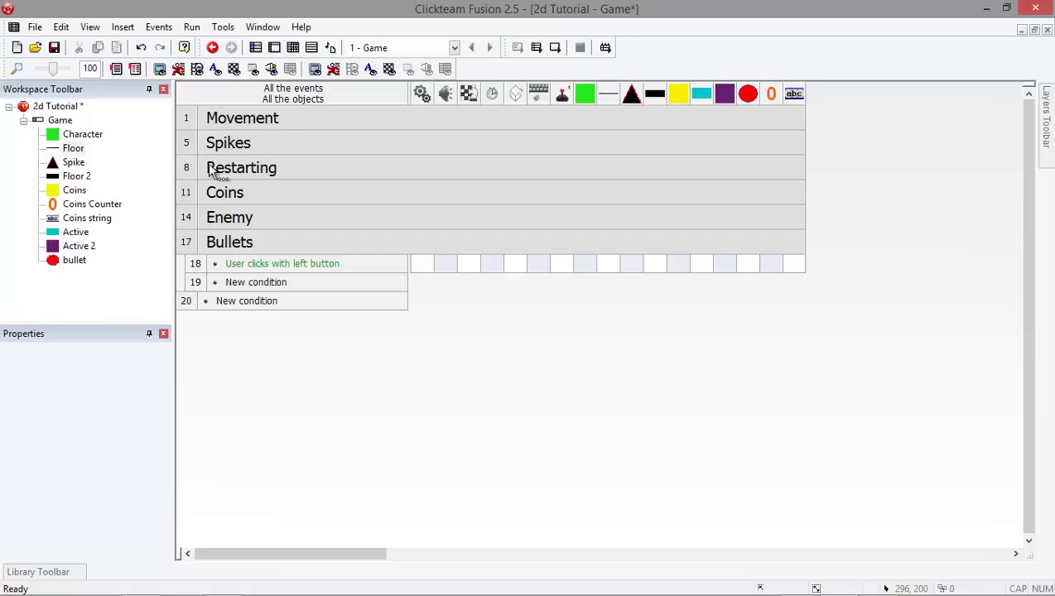
# Step: In the frame editor, insert a new Active object in the open area above the first coins, at about X 468, Y 435
pyautogui.click(274, 47)
pyautogui.doubleClick(441, 292)
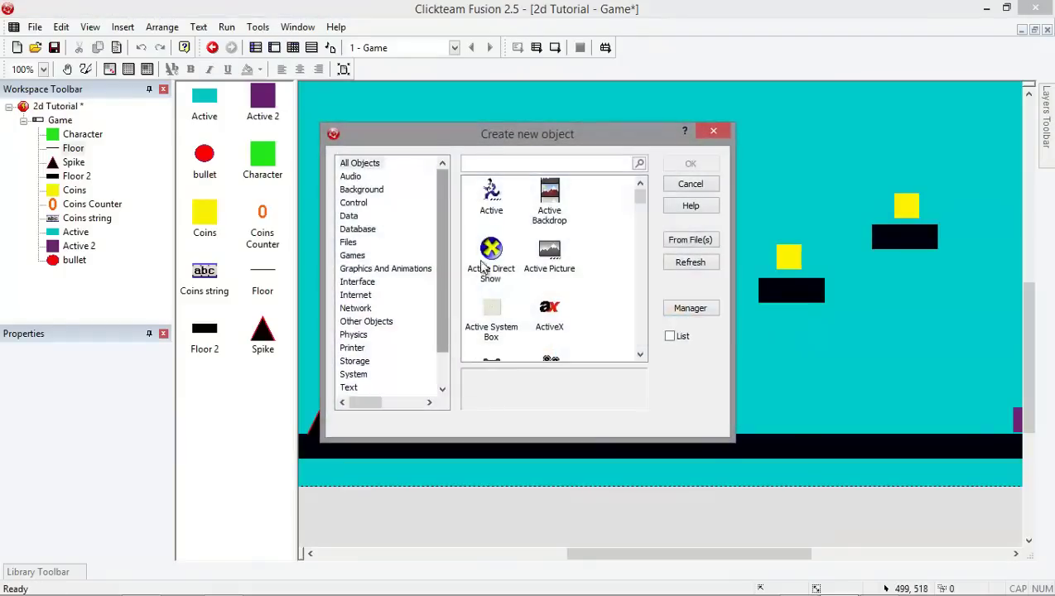
pyautogui.doubleClick(491, 197)
pyautogui.click(431, 240)
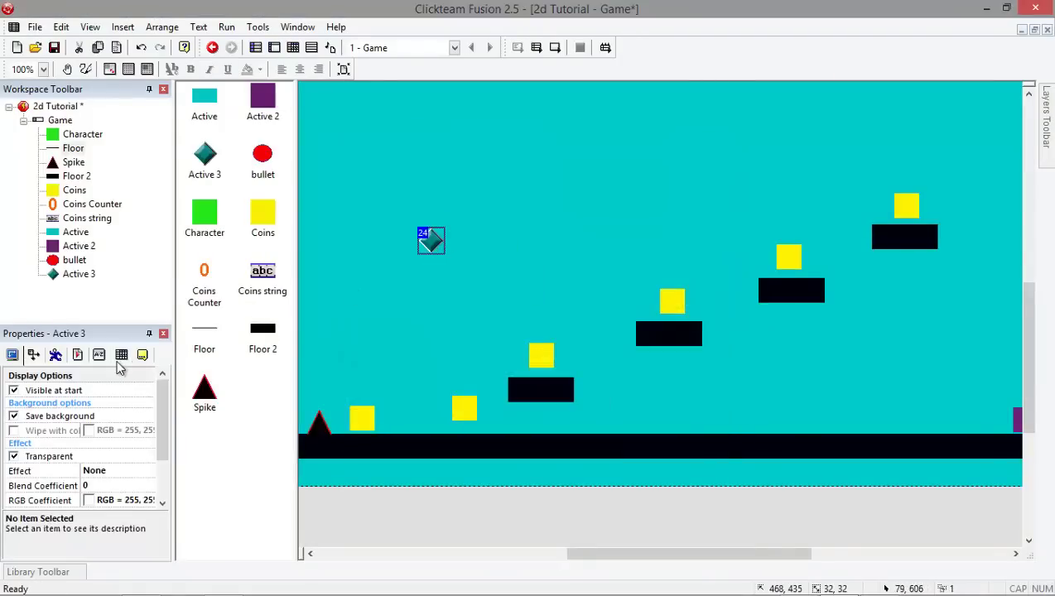
# Step: Replace the new Active object's diamond image with a black unfilled square outline, 1 pixel thick, around the whole 32 by 32 canvas
pyautogui.doubleClick(431, 242)
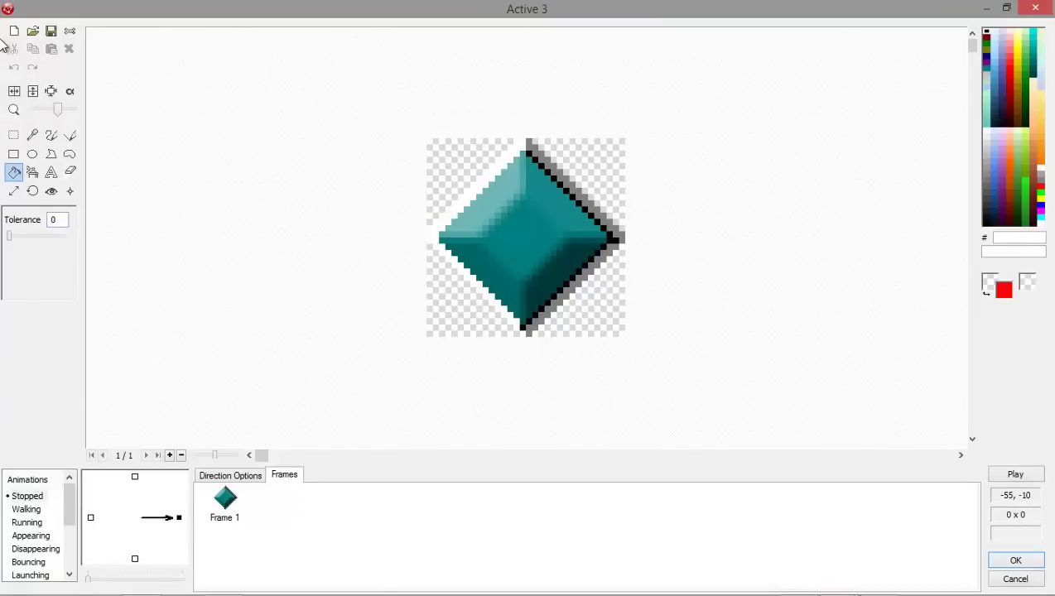
pyautogui.click(14, 31)
pyautogui.click(14, 154)
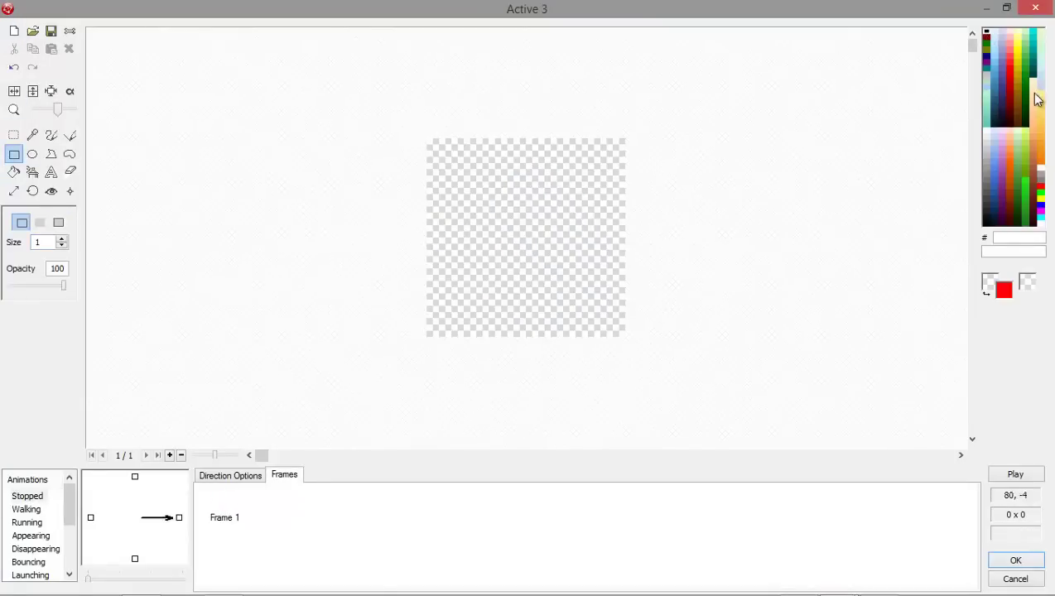
pyautogui.click(984, 224)
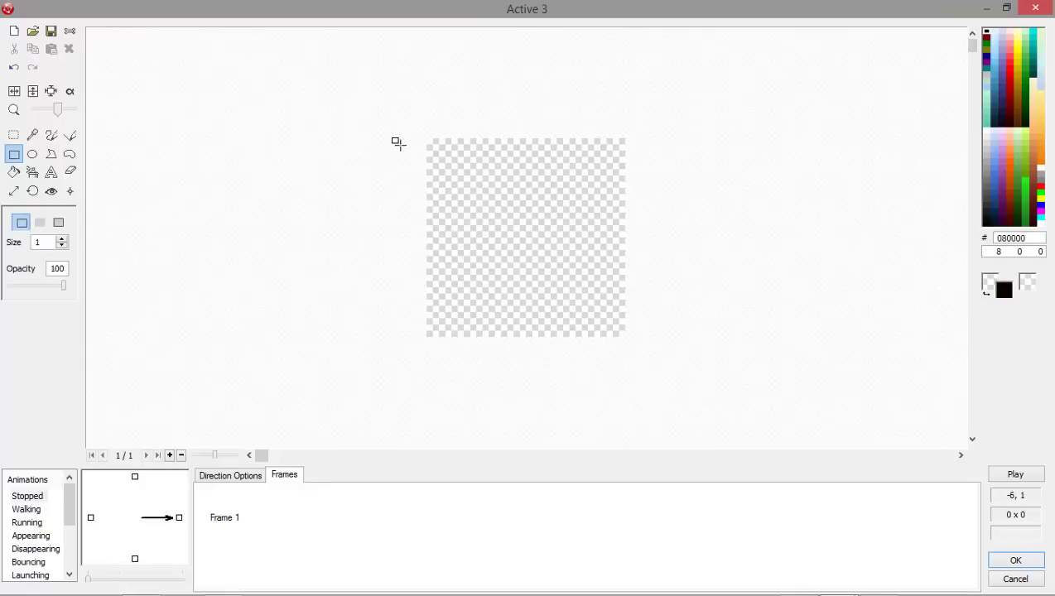
pyautogui.moveTo(425, 137); pyautogui.dragTo(624, 337)
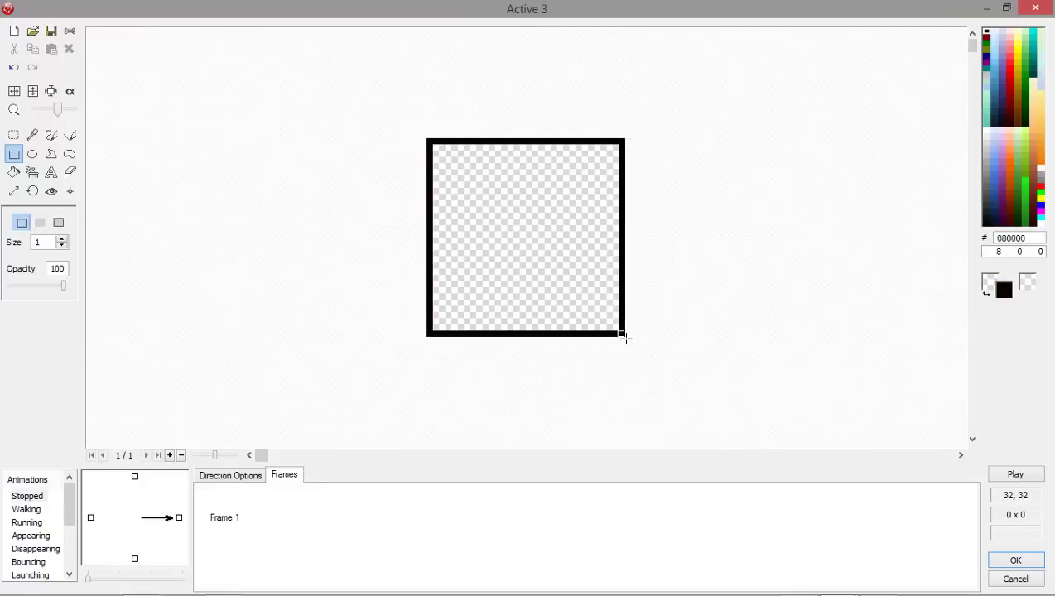
pyautogui.click(1015, 560)
pyautogui.click(624, 507)
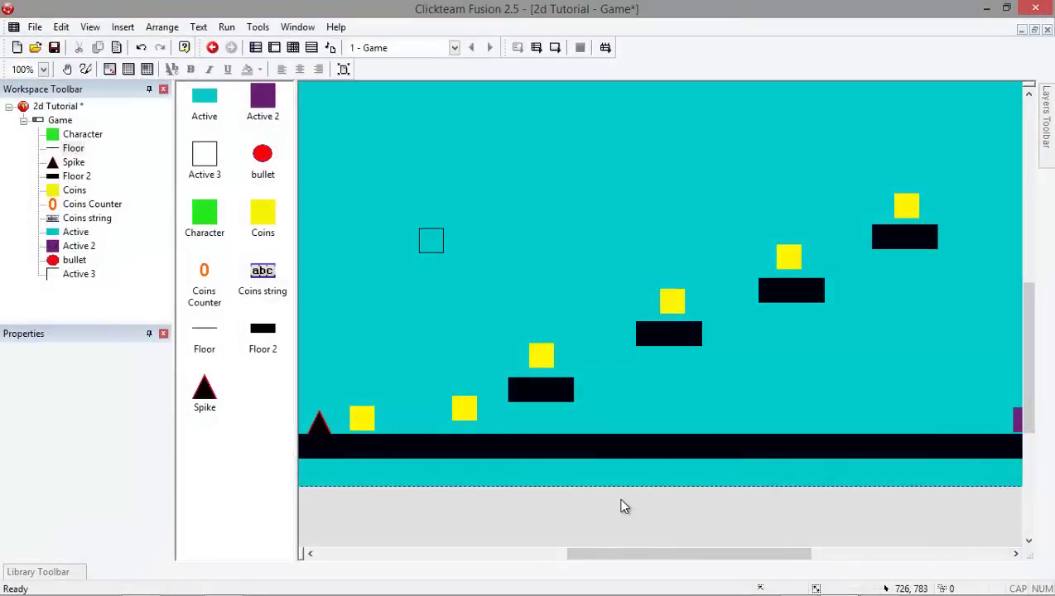
# Step: For the left-button click event, make the character launch the bullet at speed 100 in the direction of (0,0) from the outlined square Active 3
pyautogui.click(292, 48)
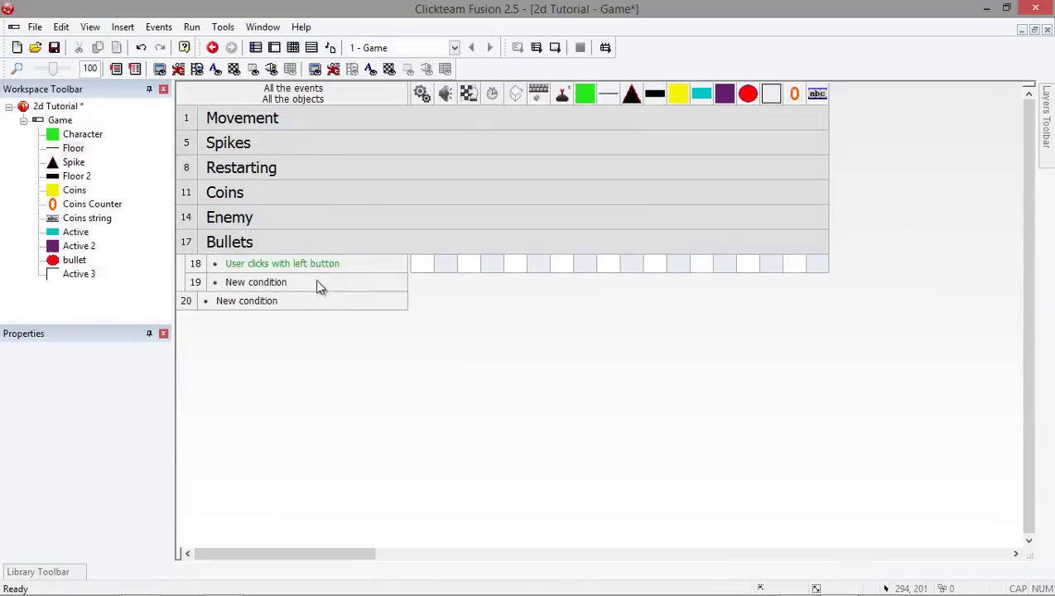
pyautogui.rightClick(587, 264)
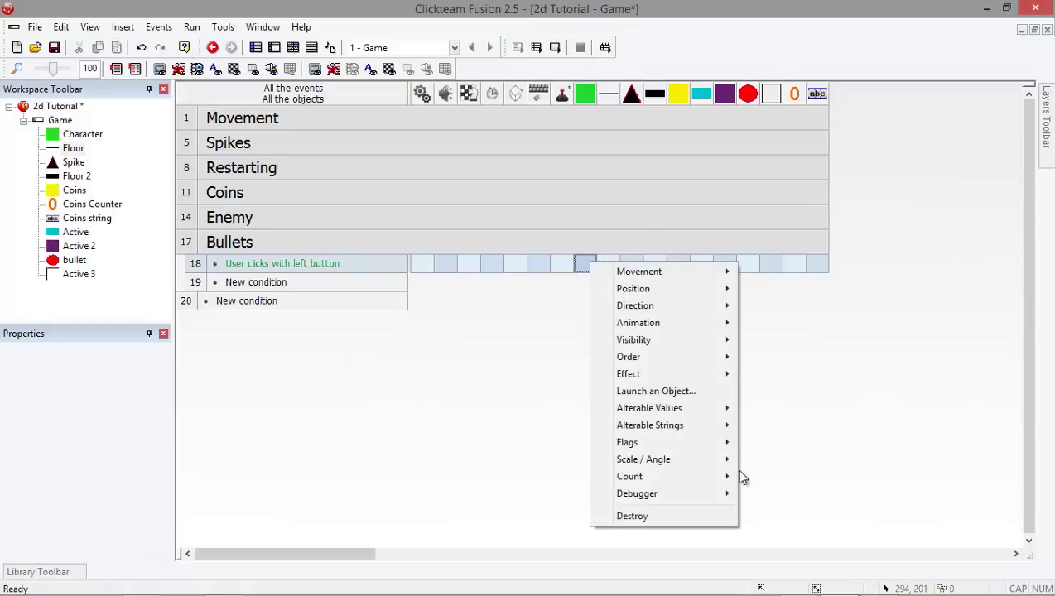
pyautogui.click(654, 391)
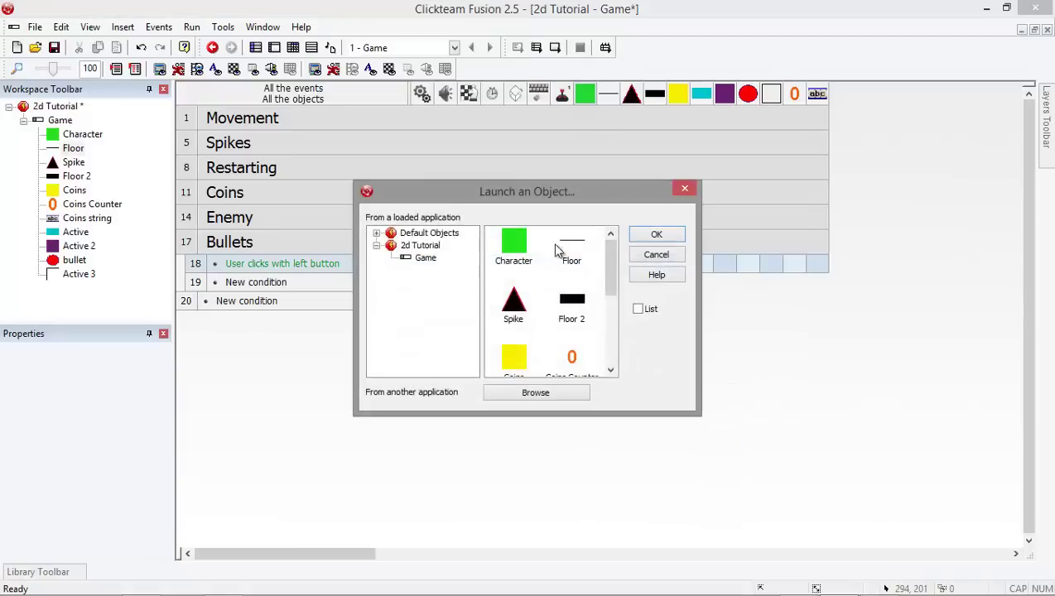
pyautogui.scroll(-3, 571, 263)
pyautogui.click(572, 300)
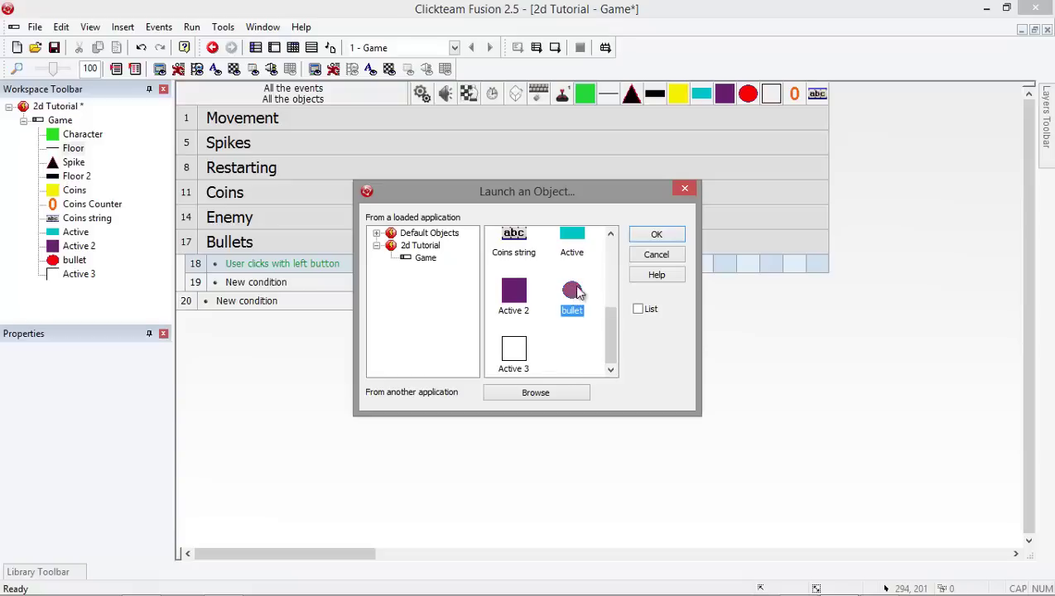
pyautogui.click(649, 235)
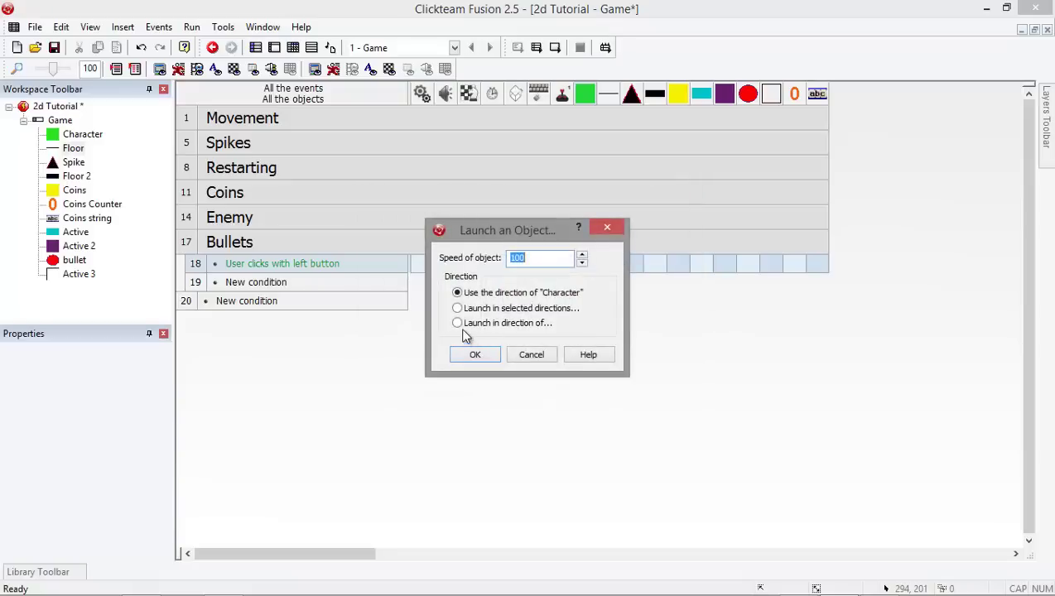
pyautogui.click(457, 323)
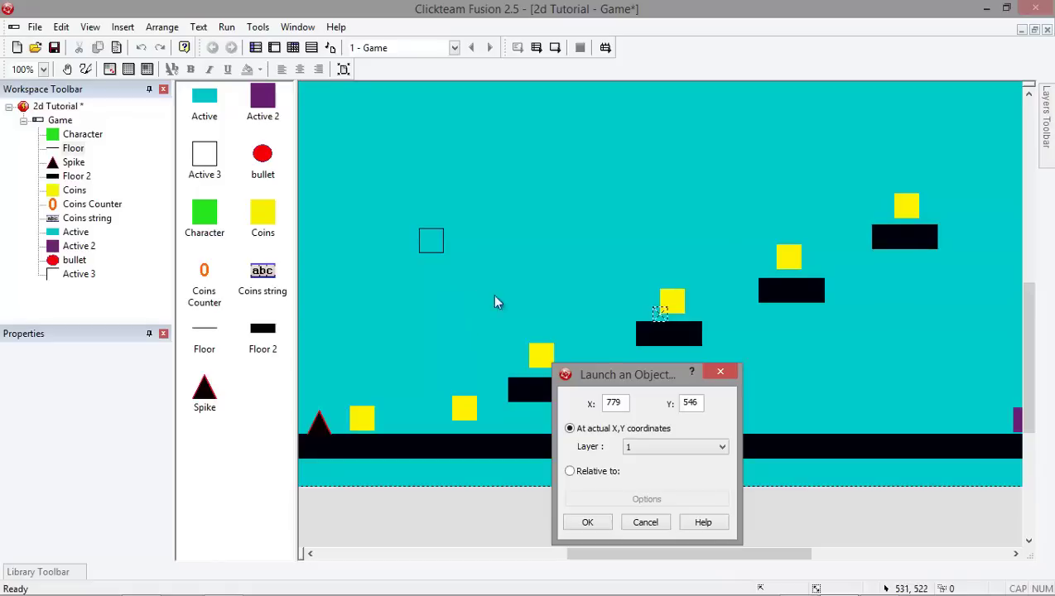
pyautogui.click(437, 246)
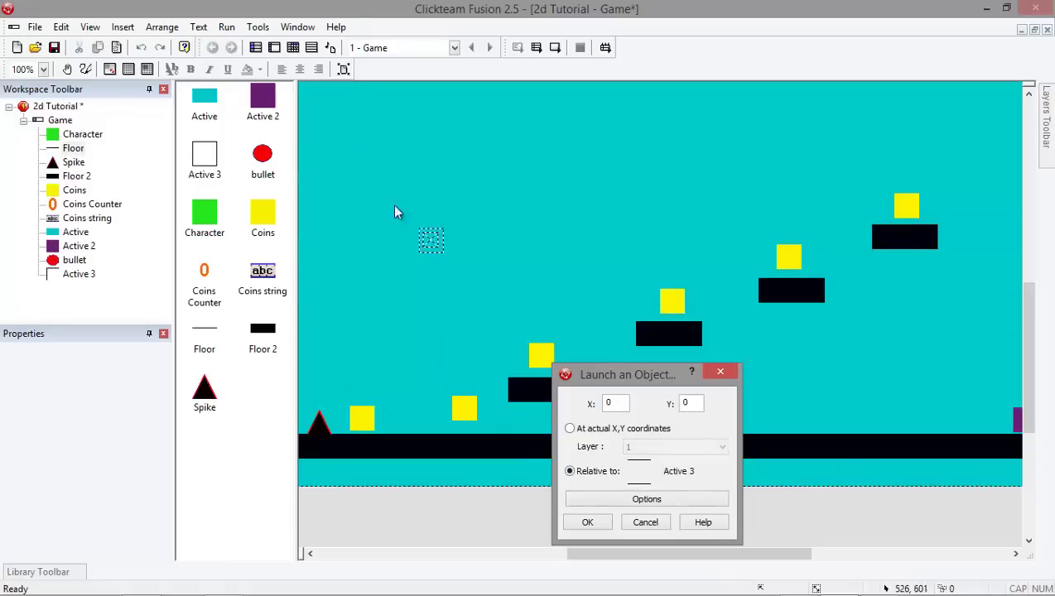
pyautogui.click(587, 522)
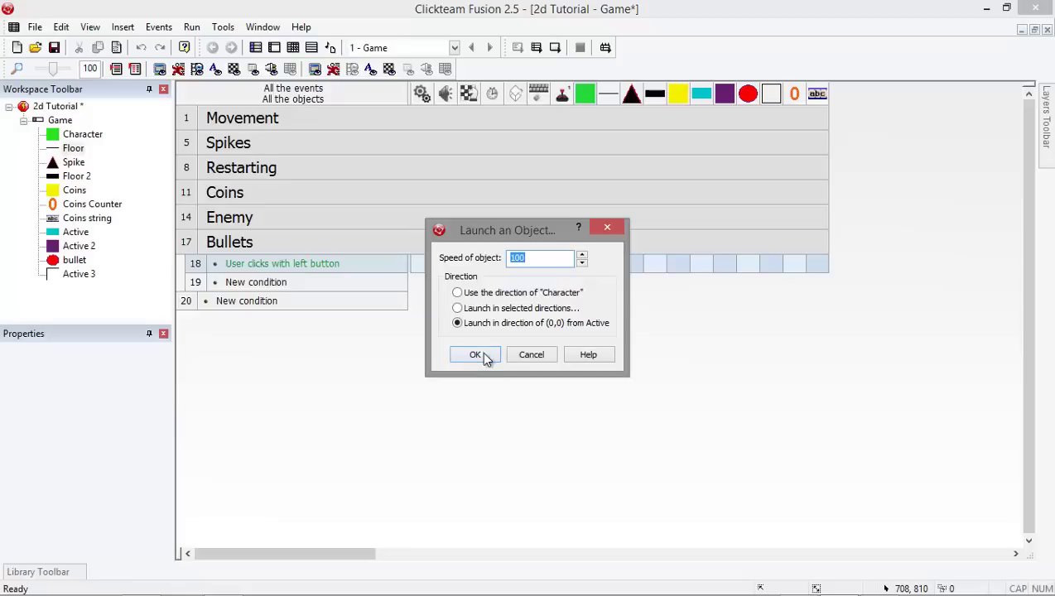
pyautogui.click(484, 356)
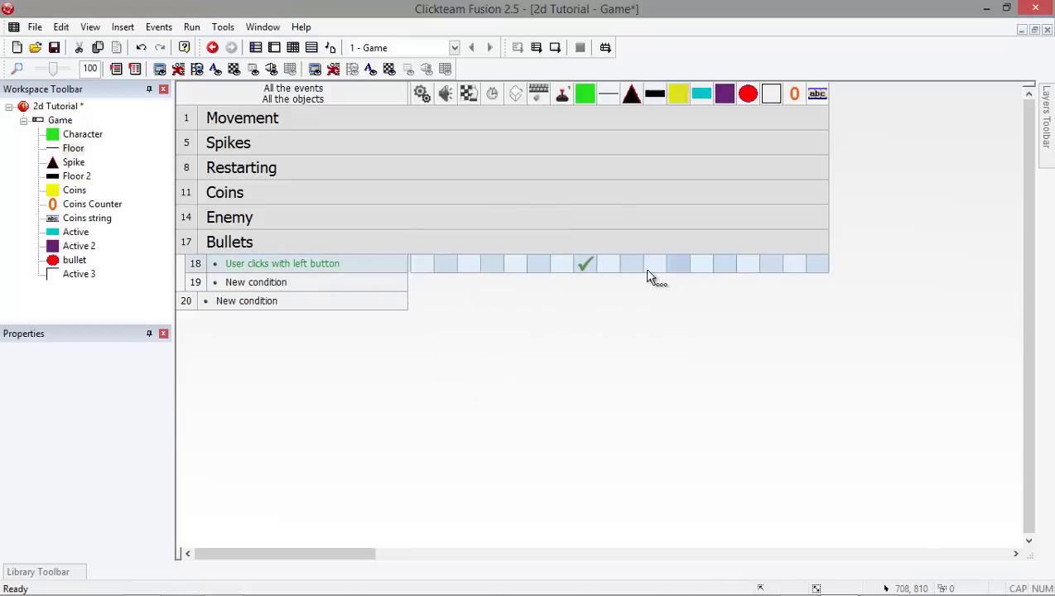
# Step: Add a condition in the Bullets group for a collision between the bullet and the purple square
pyautogui.click(273, 284)
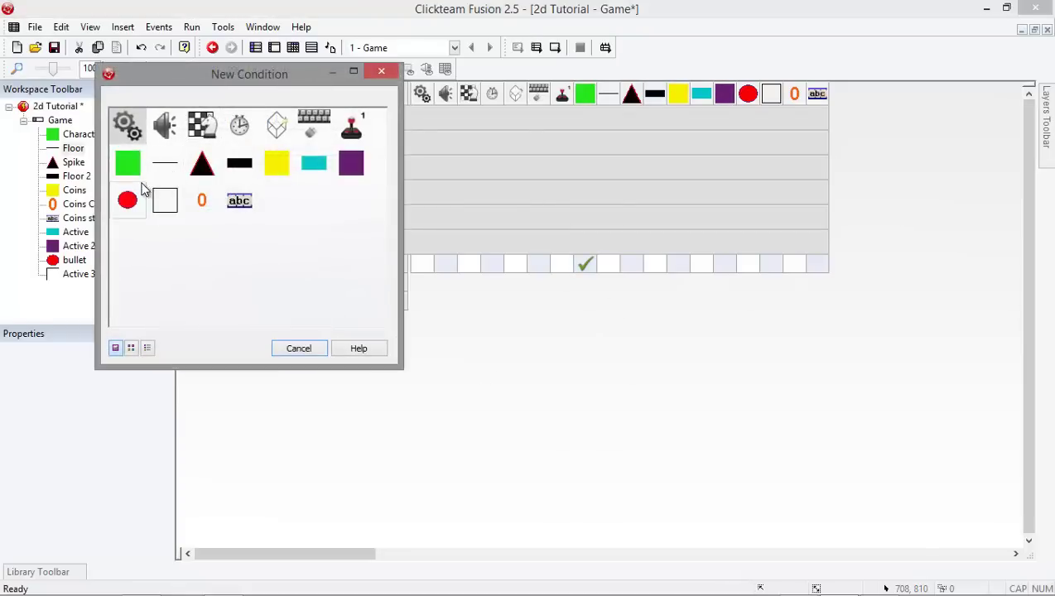
pyautogui.click(145, 205)
pyautogui.moveTo(263, 211)
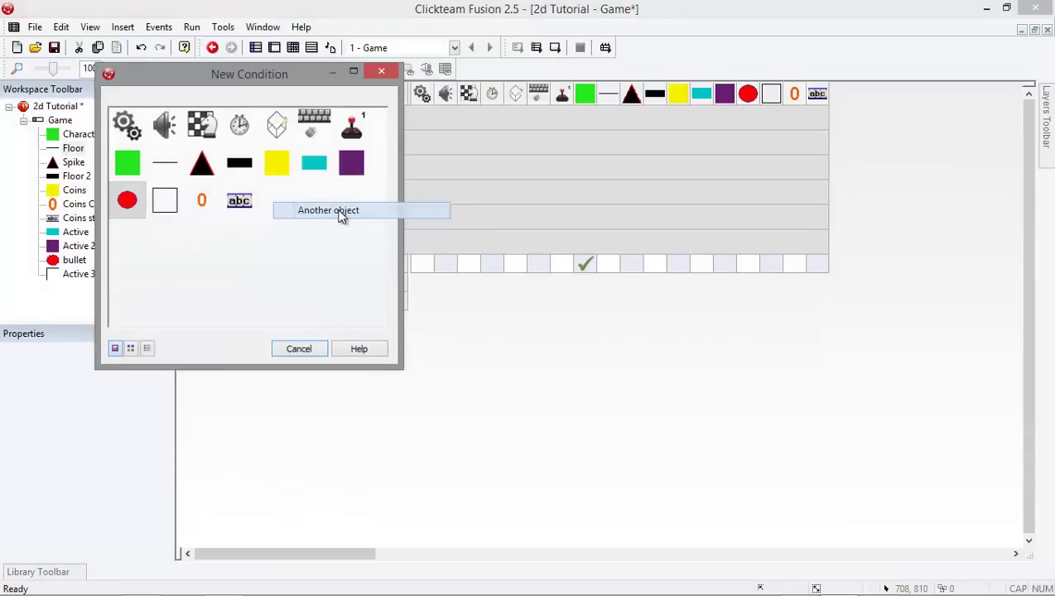
pyautogui.click(338, 213)
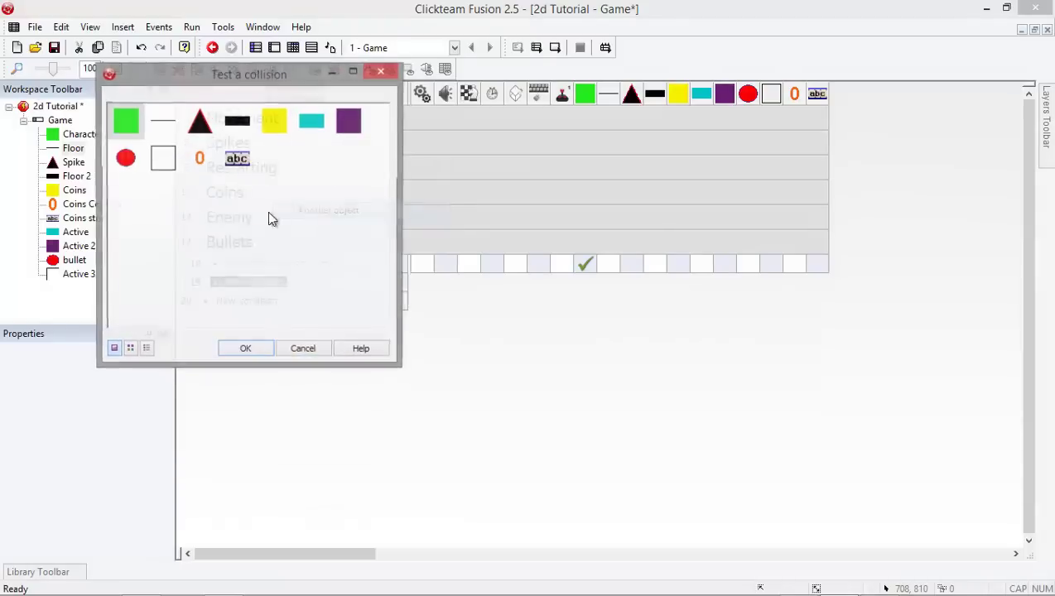
pyautogui.click(263, 351)
# Step: Destroy both the bullet and the purple square in the collision event, and collapse the Bullets group
pyautogui.click(754, 284)
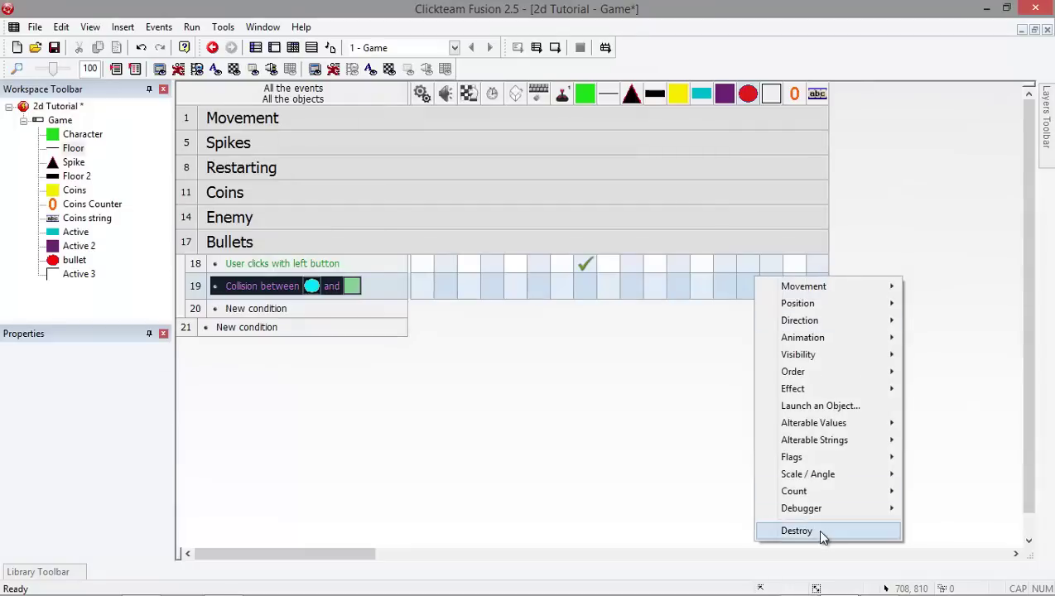
pyautogui.click(820, 534)
pyautogui.click(724, 287)
pyautogui.click(754, 546)
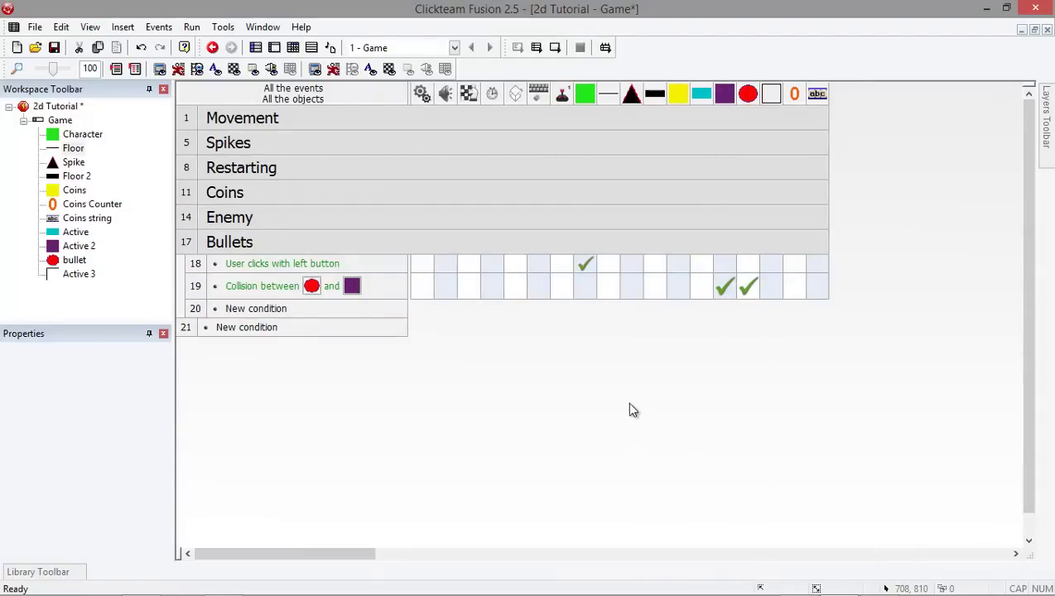
pyautogui.doubleClick(223, 248)
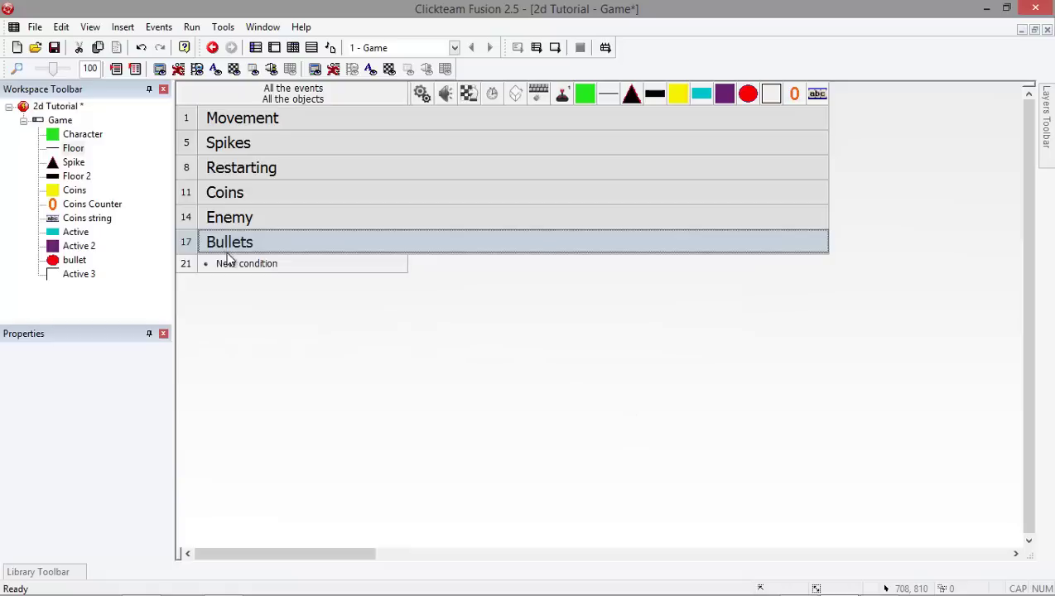
pyautogui.rightClick(194, 264)
pyautogui.moveTo(235, 304)
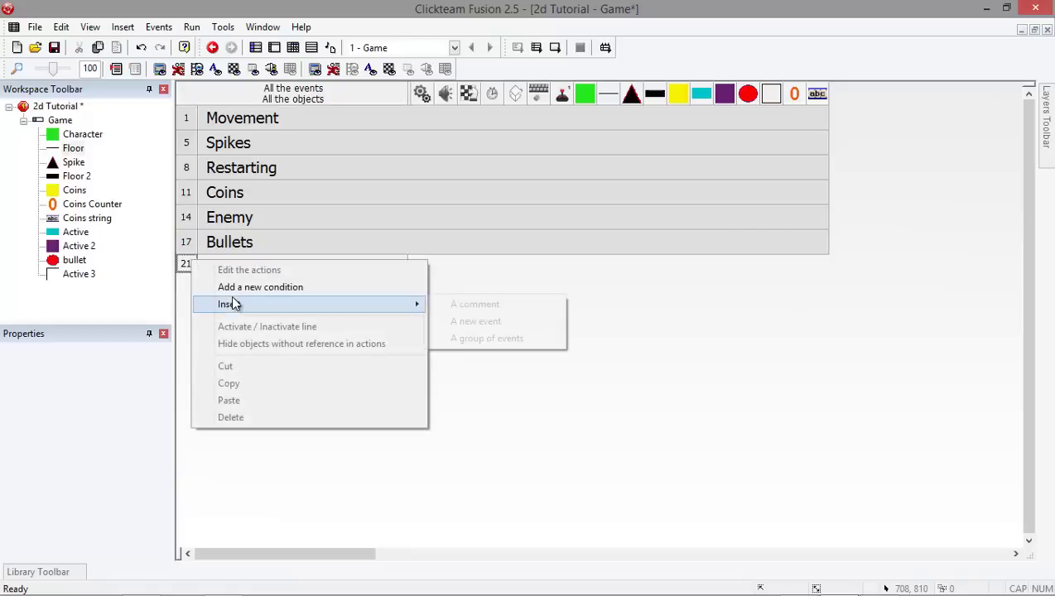
pyautogui.click(506, 349)
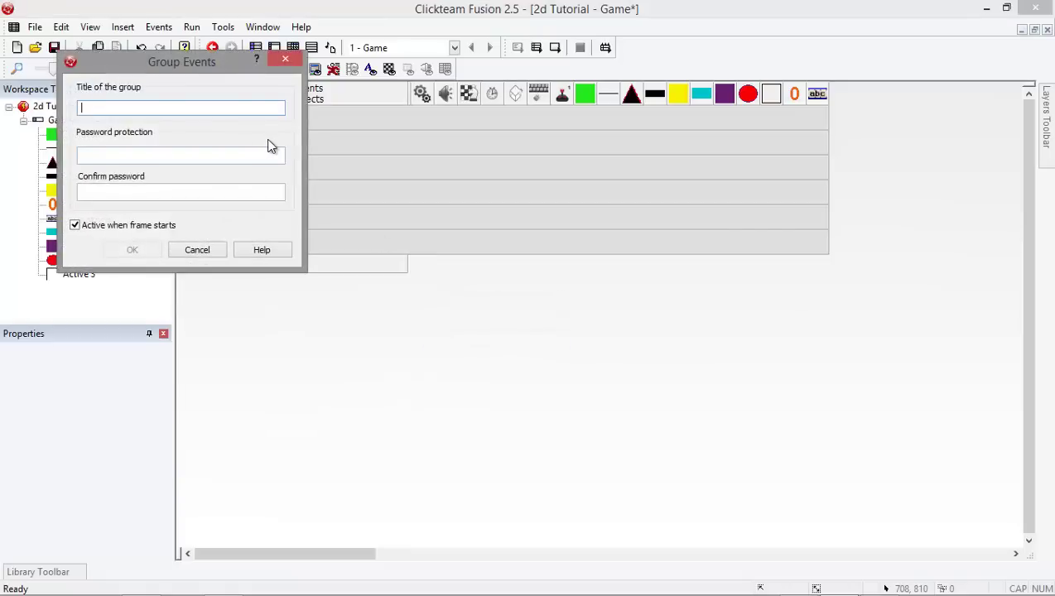
pyautogui.write('Targe')
pyautogui.press('Return')
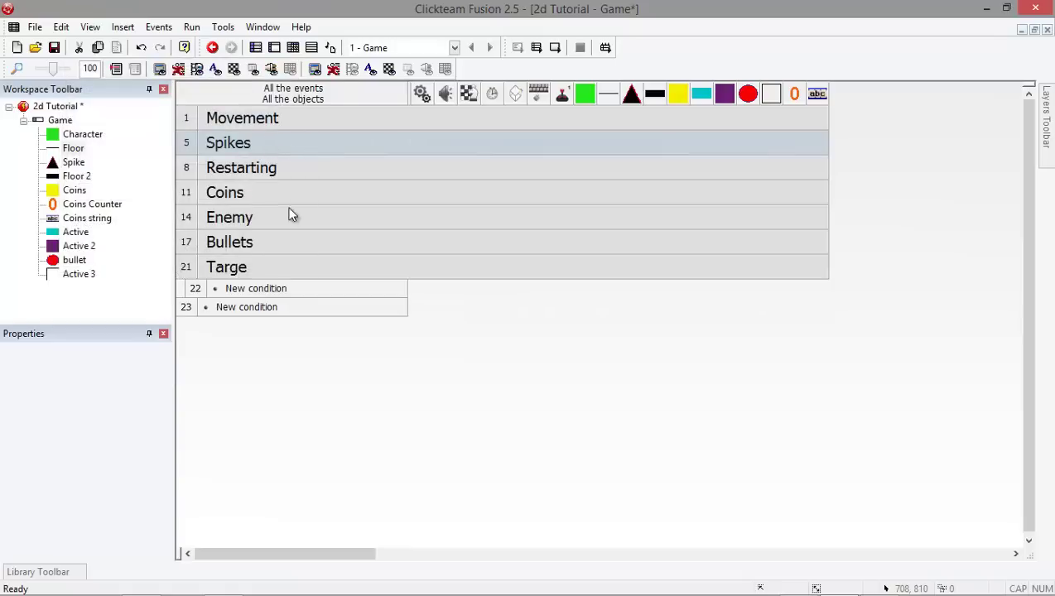
pyautogui.click(289, 273)
pyautogui.rightClick(285, 262)
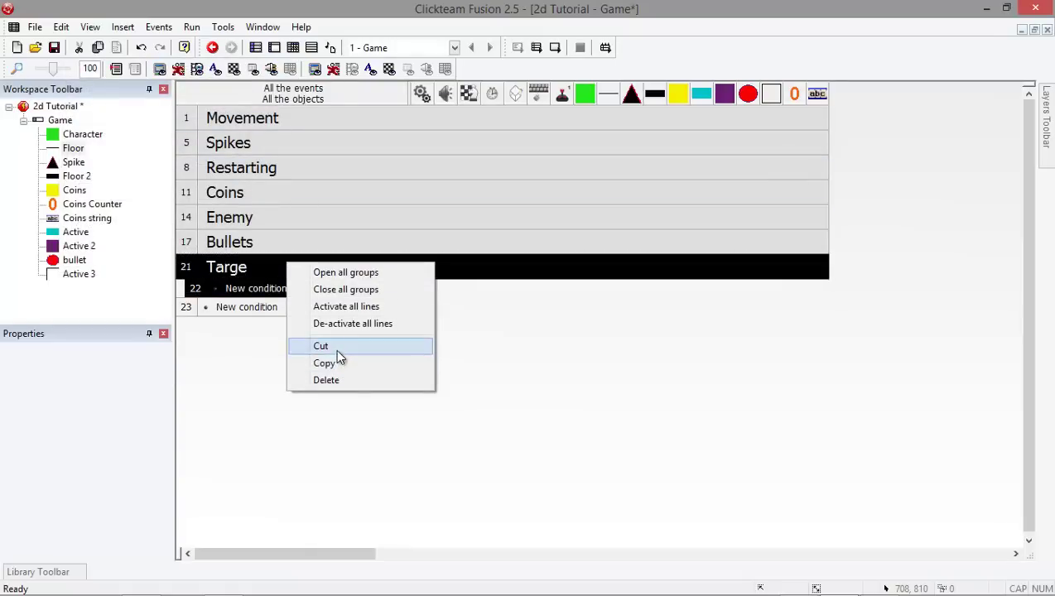
pyautogui.click(335, 380)
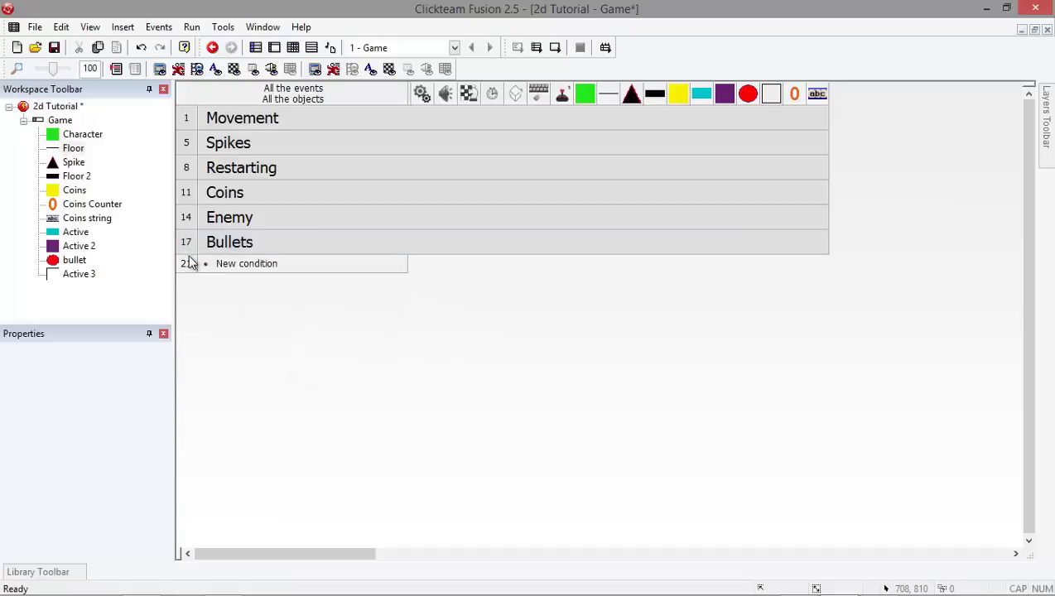
# Step: Insert a new event group titled Target below the Bullets group
pyautogui.rightClick(188, 262)
pyautogui.moveTo(331, 300)
pyautogui.click(480, 334)
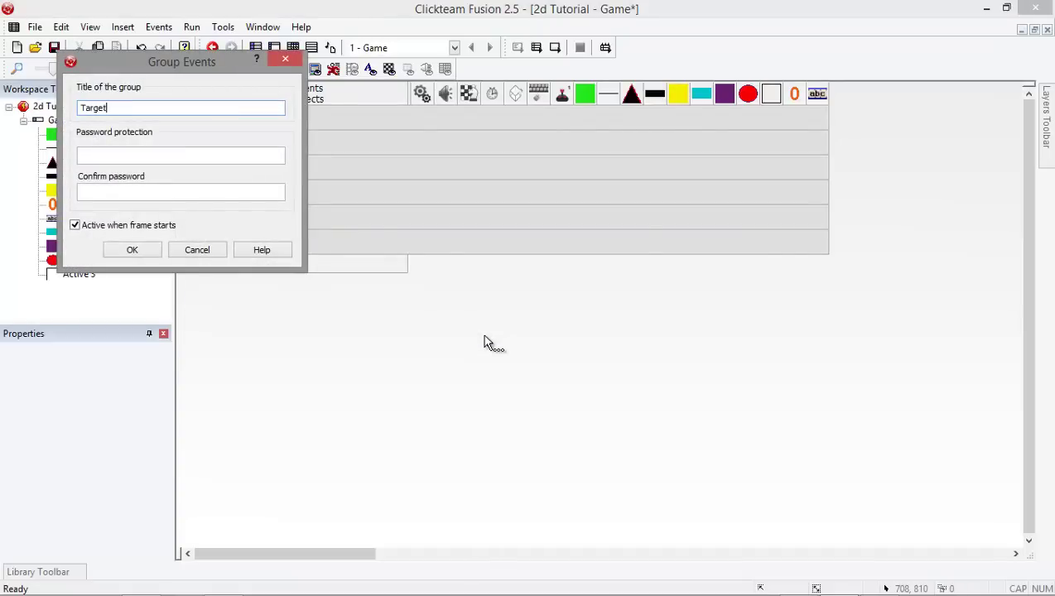
pyautogui.press('Return')
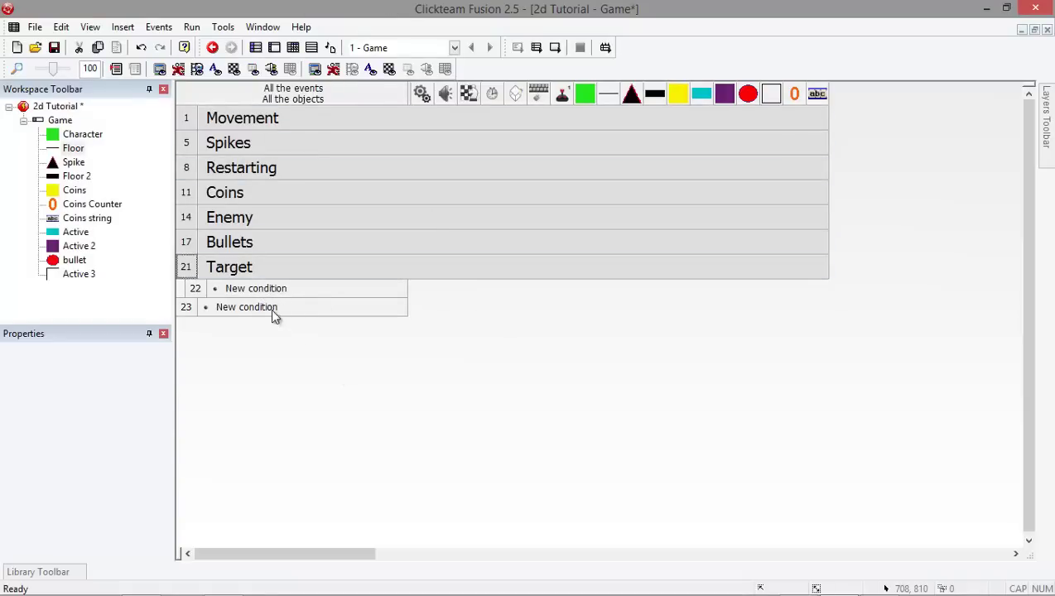
# Step: In the frame editor, set the movement type of the outlined square Active 3 to Mouse Controlled
pyautogui.click(274, 48)
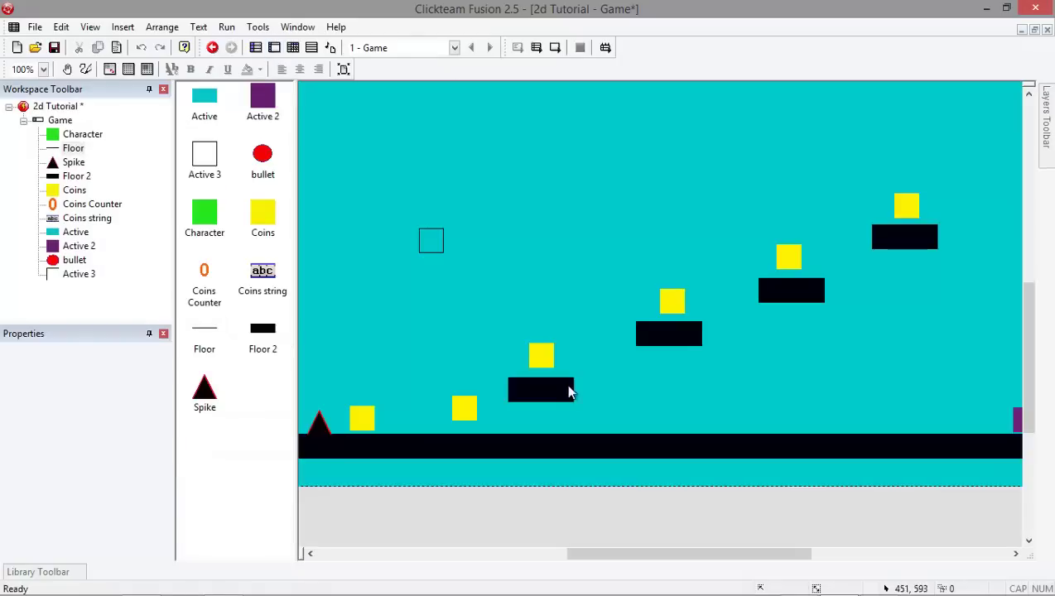
pyautogui.click(444, 241)
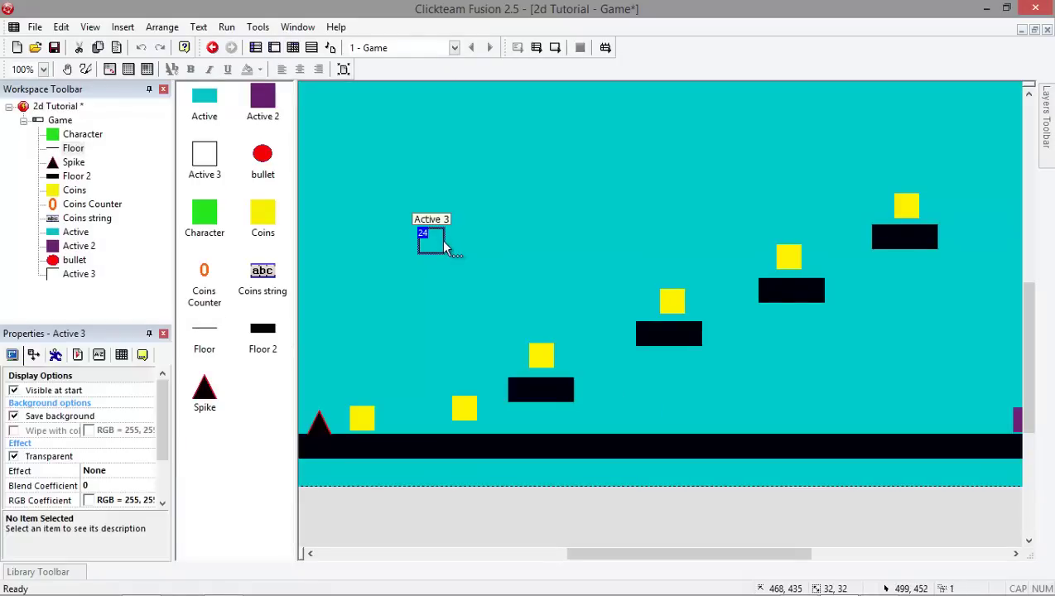
pyautogui.click(56, 354)
pyautogui.click(106, 409)
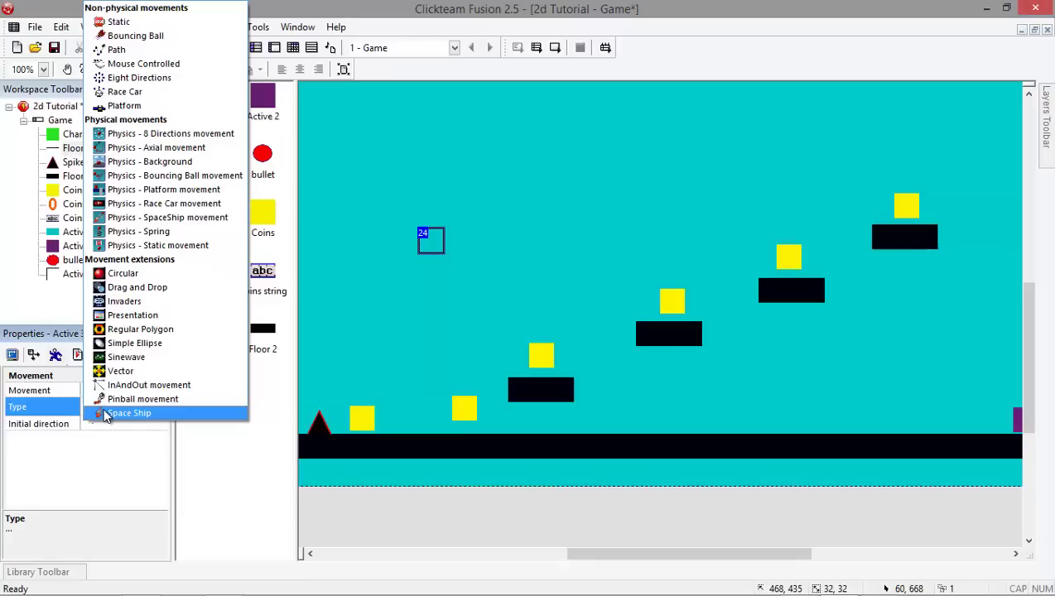
pyautogui.click(170, 66)
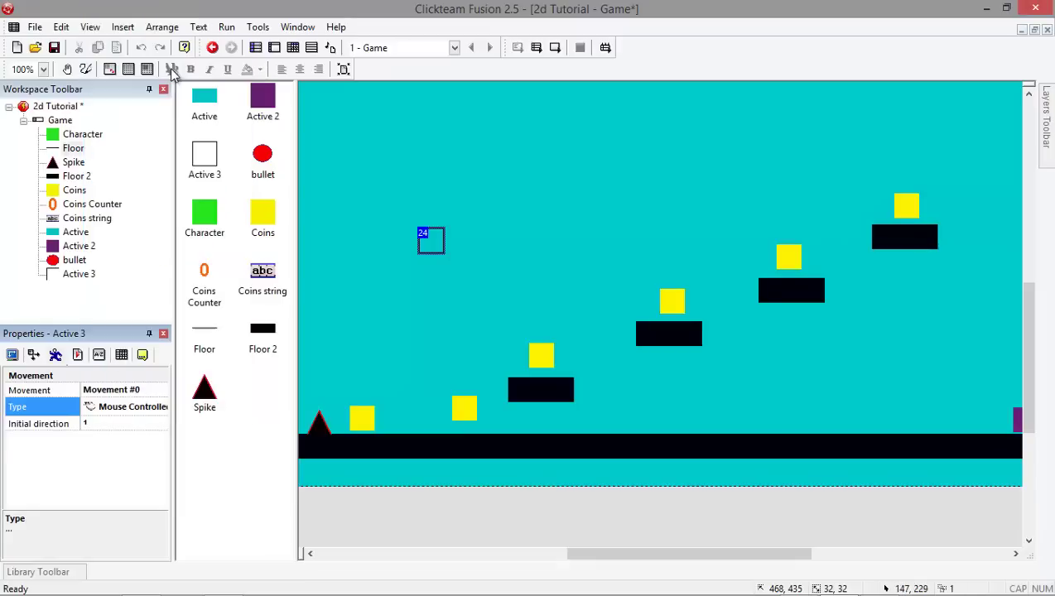
# Step: Return to the event editor and delete the Target event group
pyautogui.click(312, 50)
pyautogui.click(241, 274)
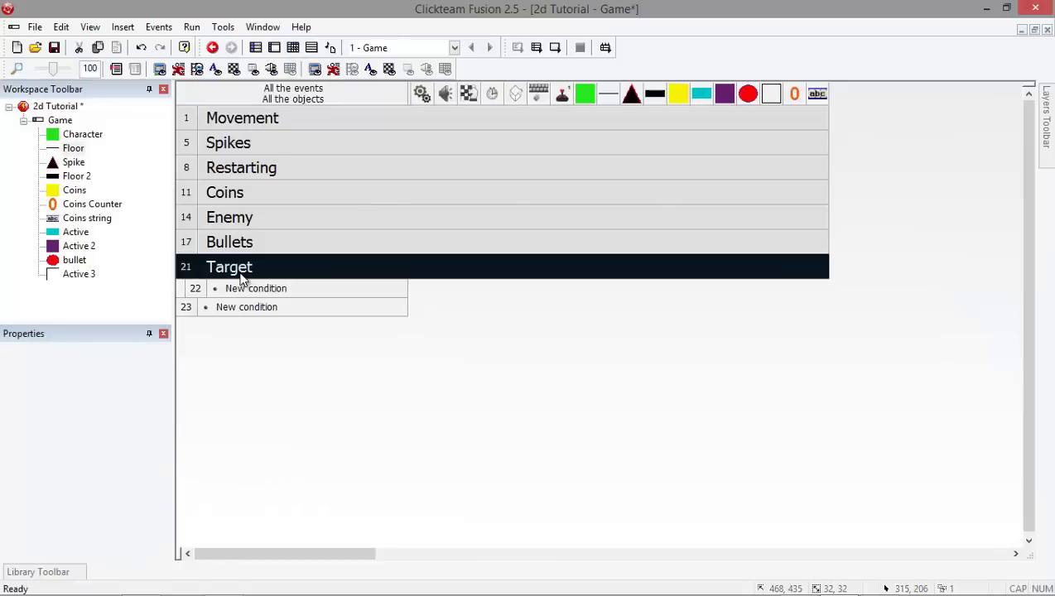
pyautogui.press('Delete')
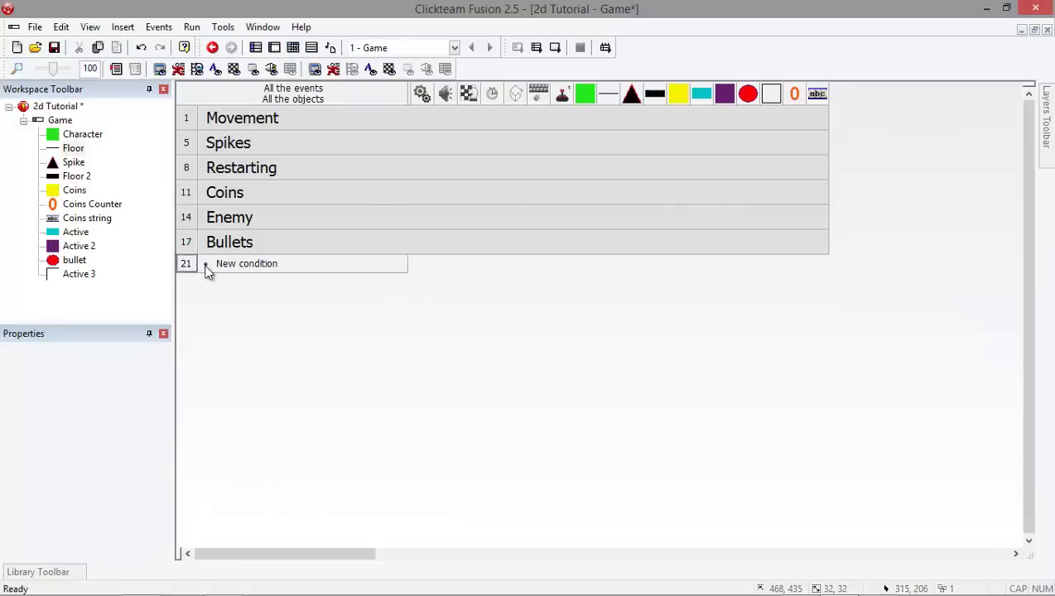
# Step: Insert a new event group titled Exit below the Bullets group
pyautogui.rightClick(184, 262)
pyautogui.moveTo(265, 305)
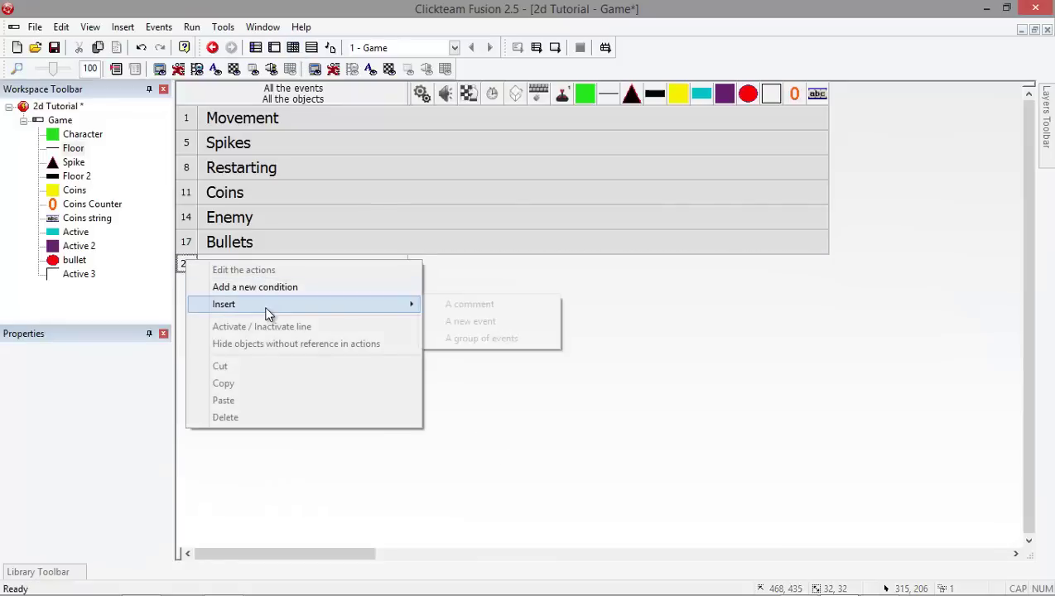
pyautogui.click(479, 338)
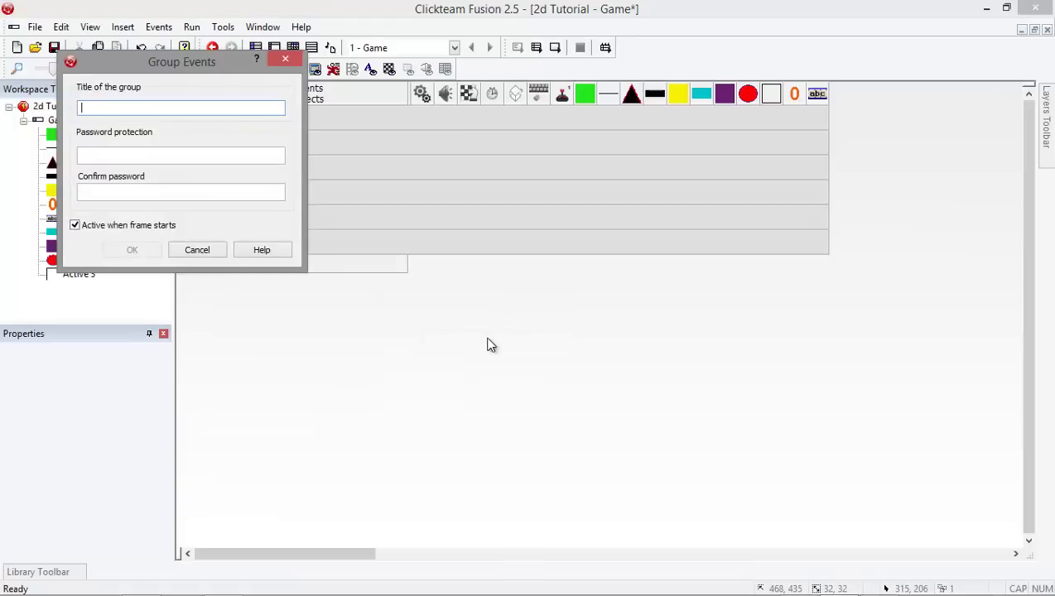
pyautogui.write('Exit')
pyautogui.press('Return')
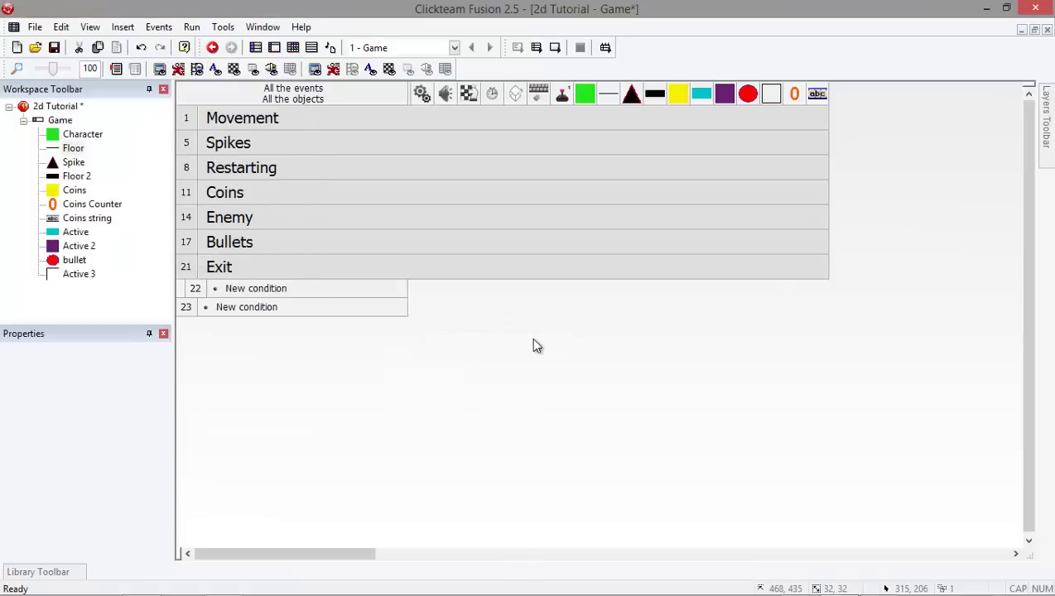
# Step: Add a keyboard condition to the Exit group for upon pressing the Escape key
pyautogui.click(267, 289)
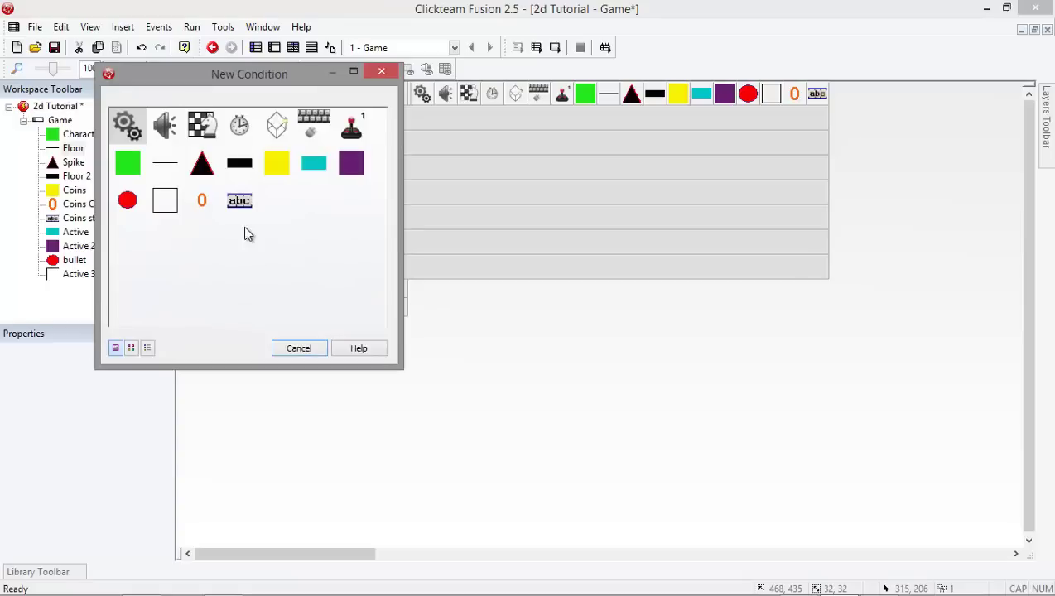
pyautogui.click(202, 125)
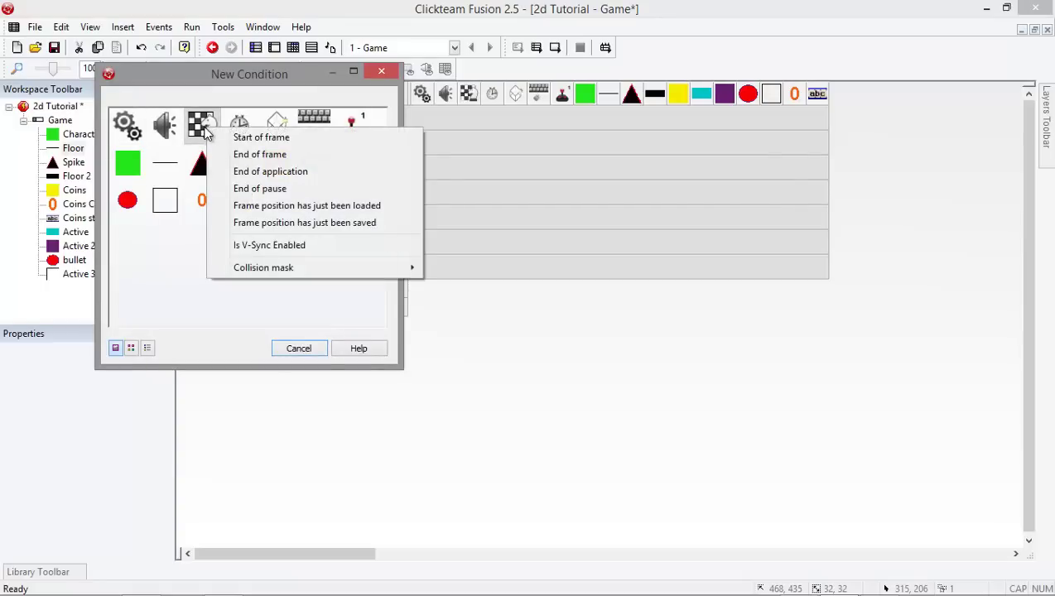
pyautogui.click(315, 122)
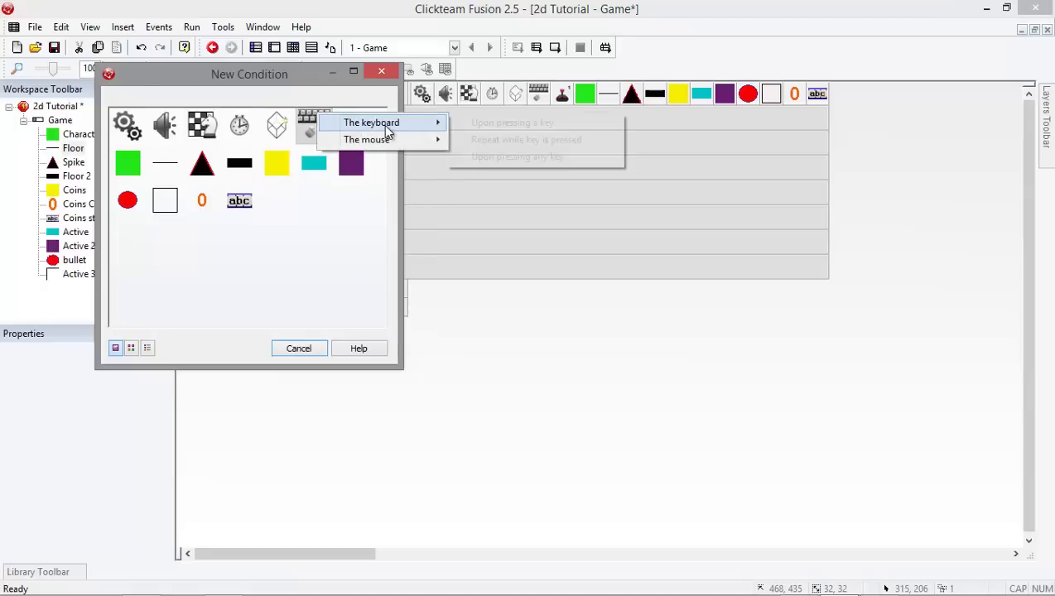
pyautogui.moveTo(395, 139)
pyautogui.moveTo(430, 132)
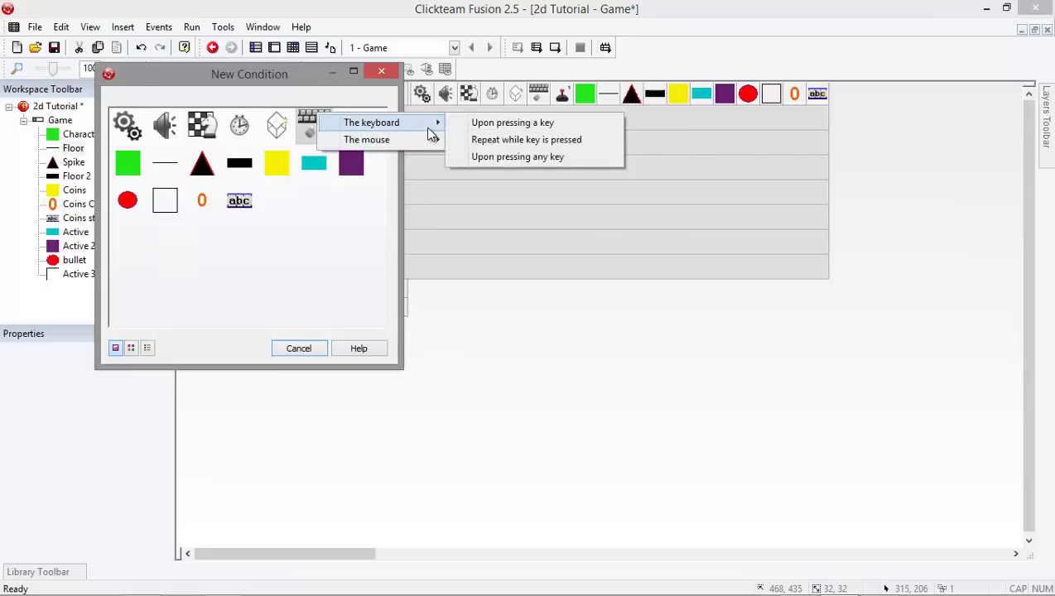
pyautogui.click(497, 125)
pyautogui.press('Escape')
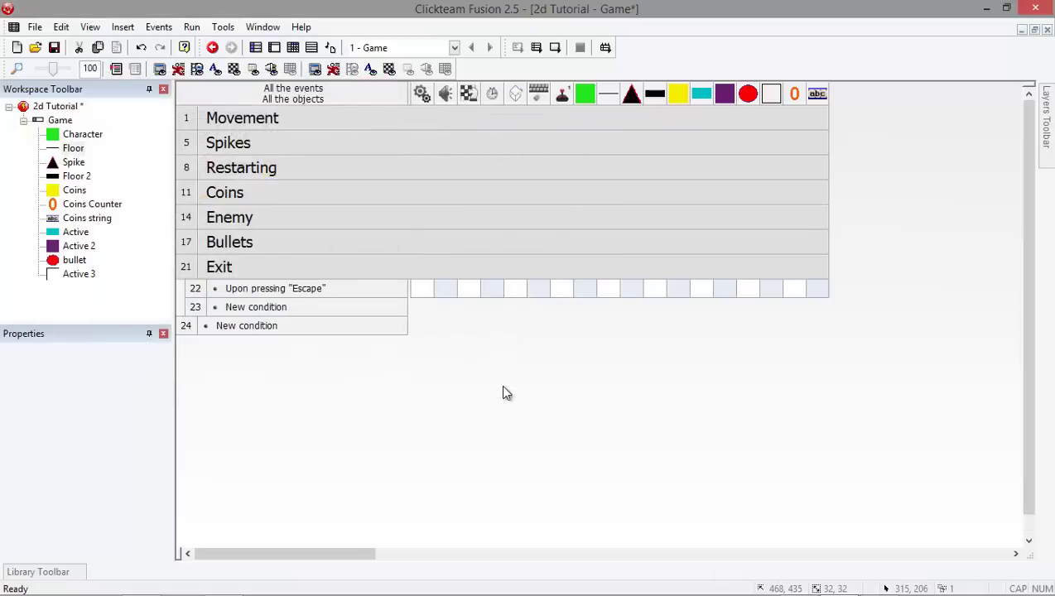
# Step: Make the Escape event end the application through the Storyboard Controls, and collapse the Exit group
pyautogui.click(474, 289)
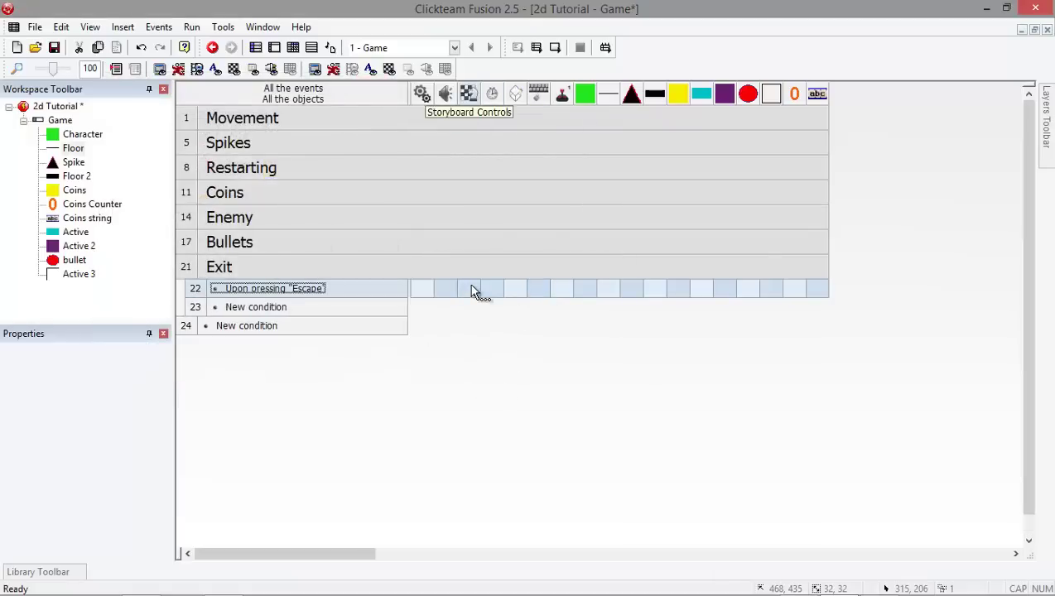
pyautogui.click(471, 288)
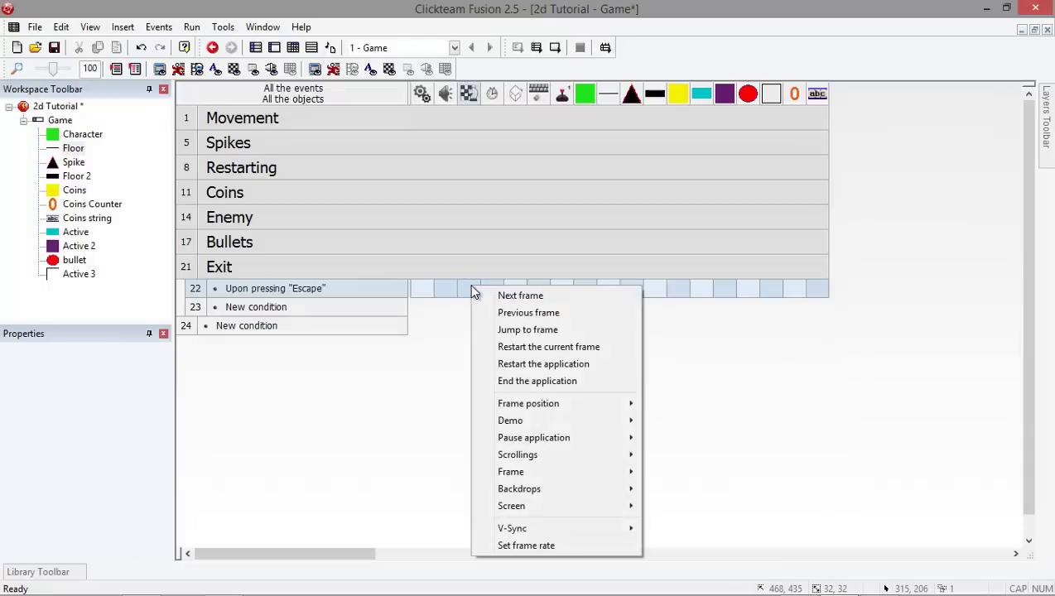
pyautogui.click(542, 383)
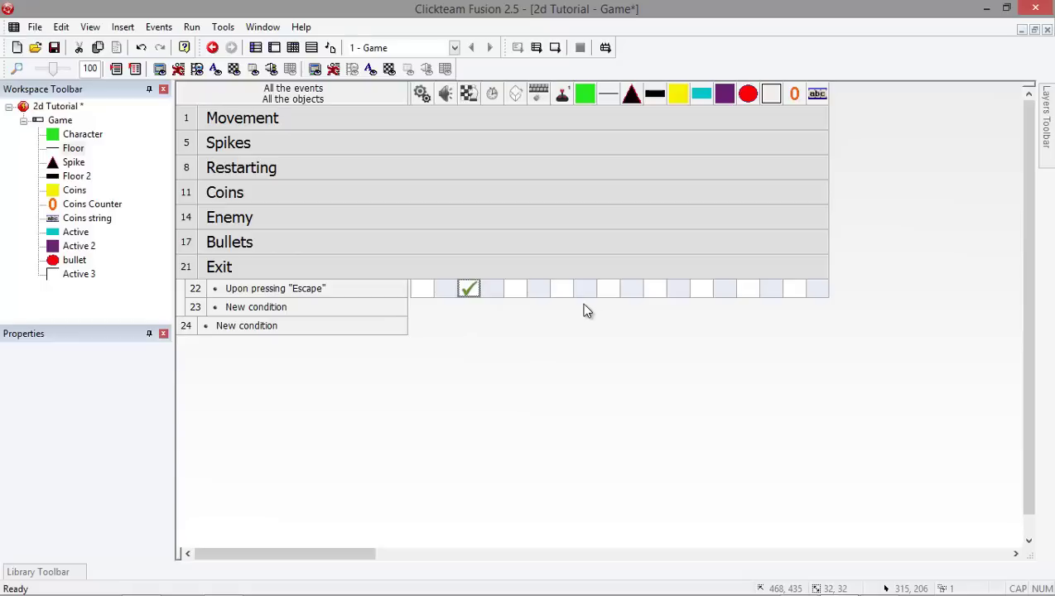
pyautogui.click(387, 265)
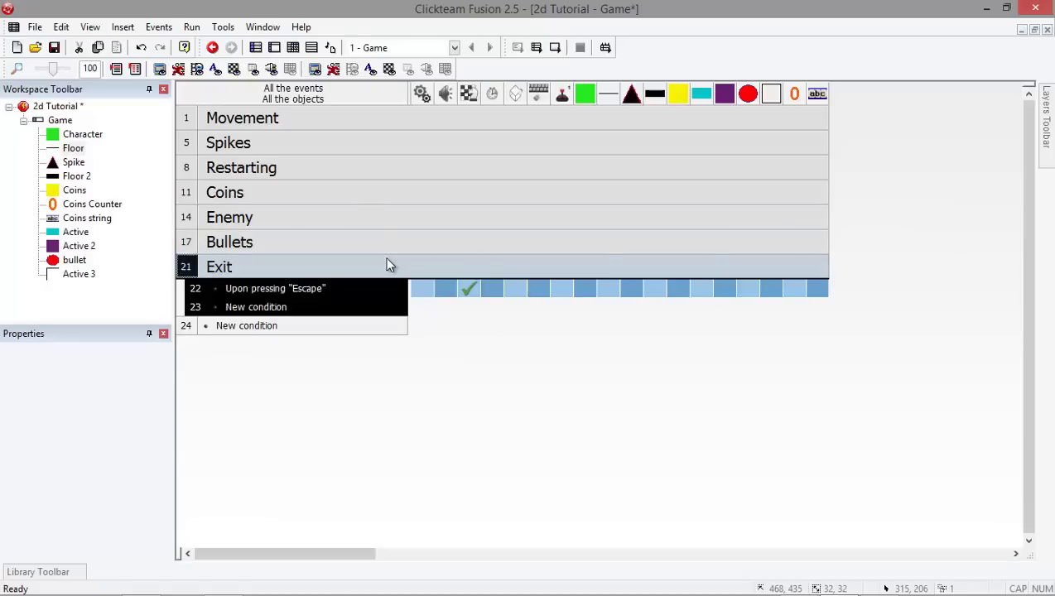
# Step: Run the game, move the character right through the first coins, and test quitting with Escape
pyautogui.click(195, 27)
pyautogui.click(217, 62)
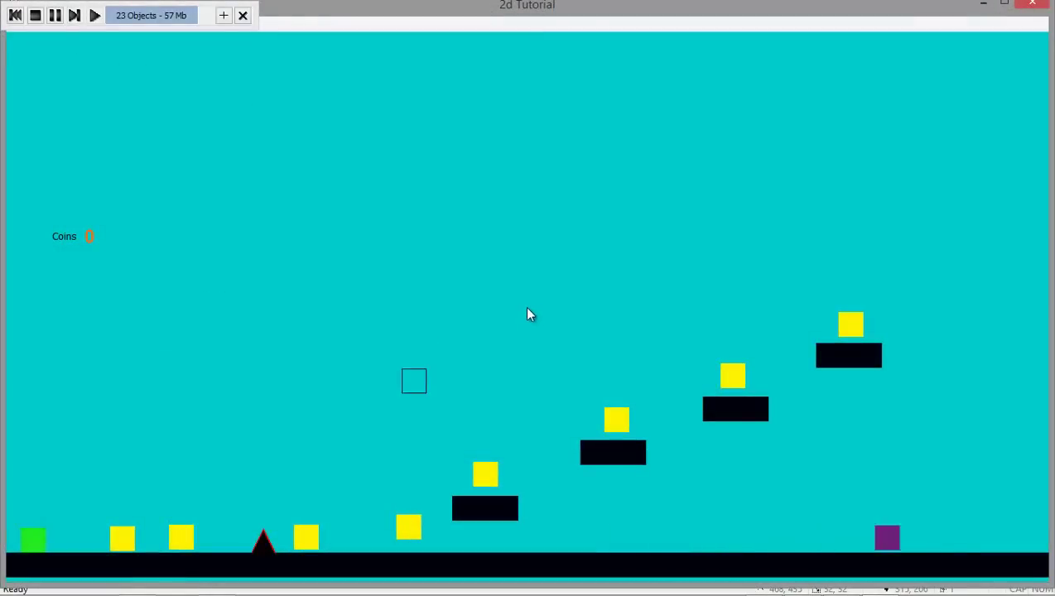
pyautogui.press('Right')
pyautogui.press('Right')
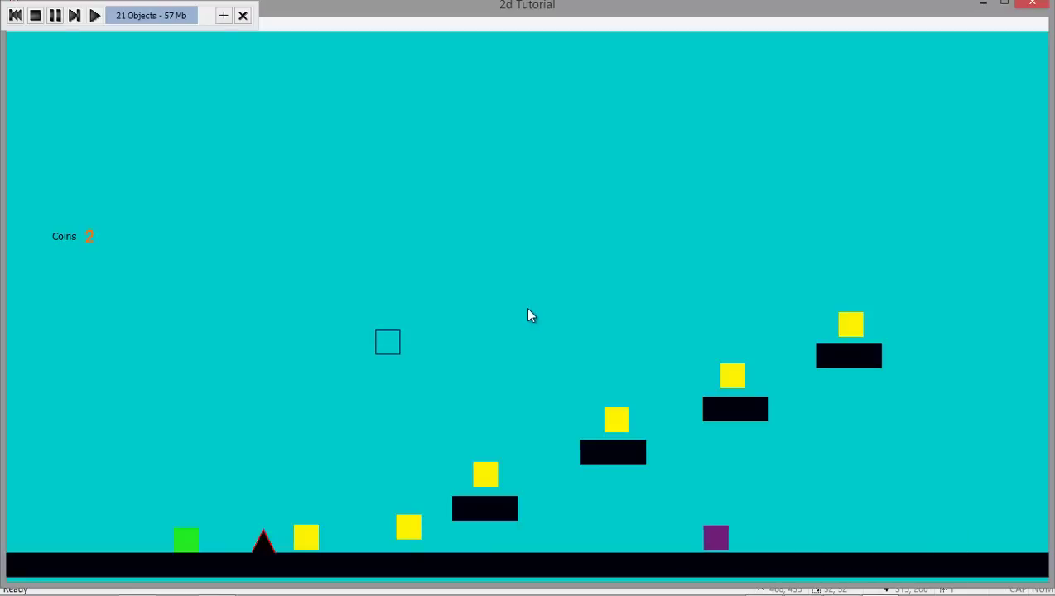
pyautogui.press('Escape')
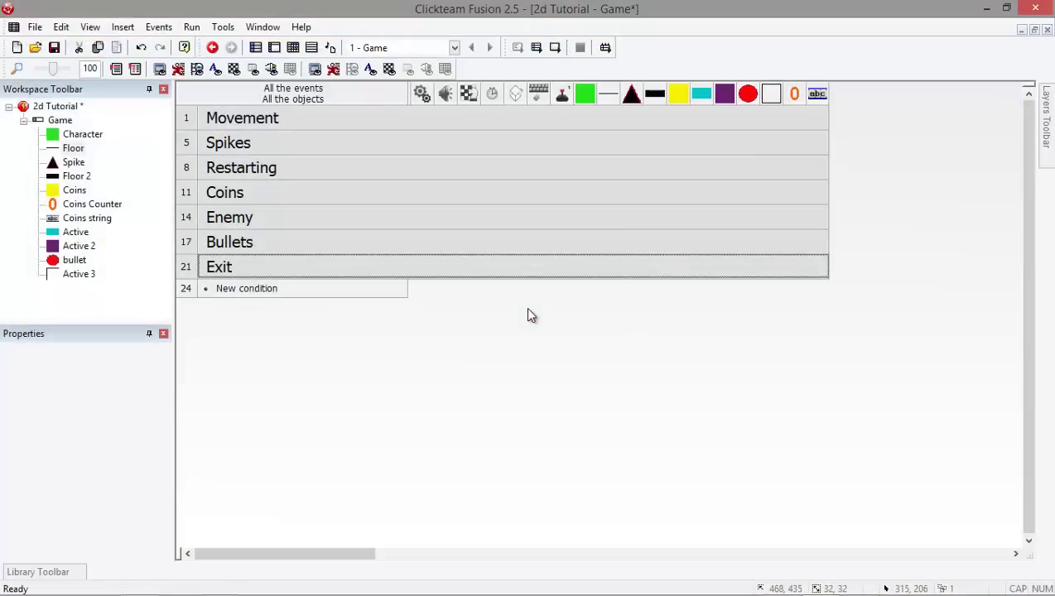
# Step: Expand the Bullets group, check the launch action, and delete the left-button click condition from its first event
pyautogui.click(367, 237)
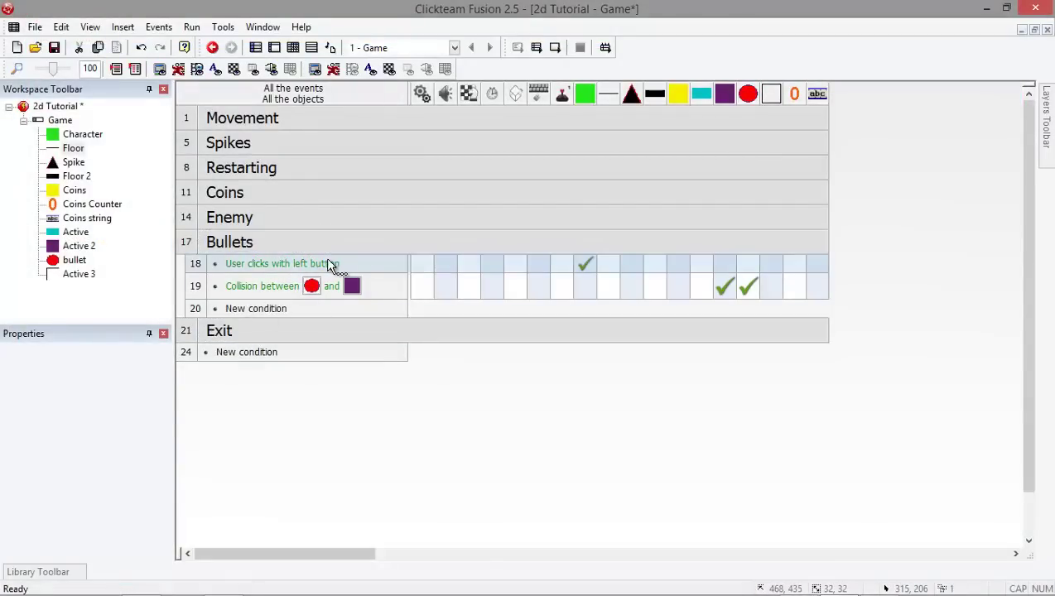
pyautogui.moveTo(611, 275)
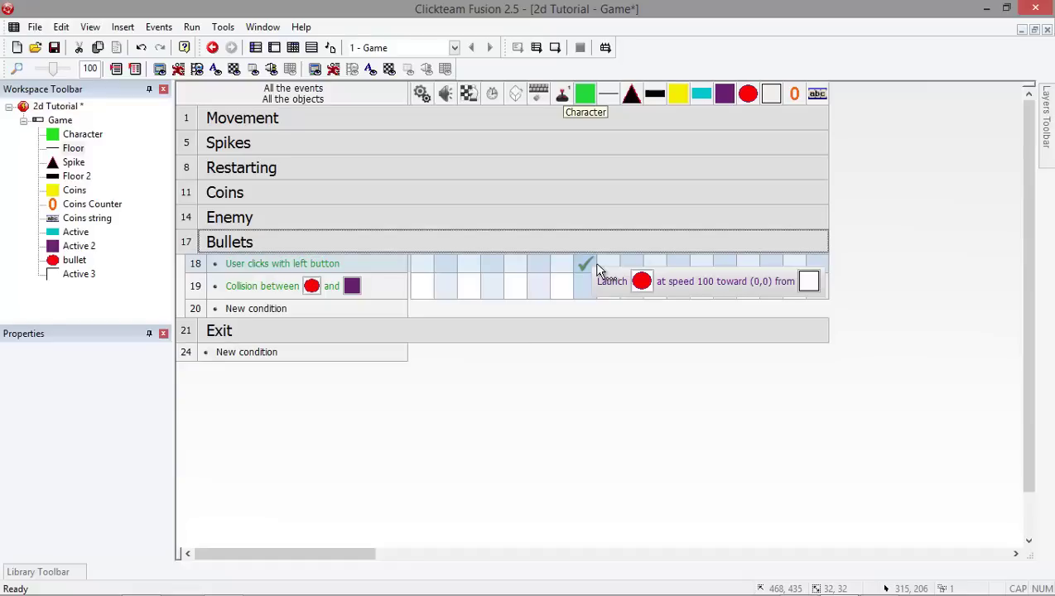
pyautogui.click(254, 267)
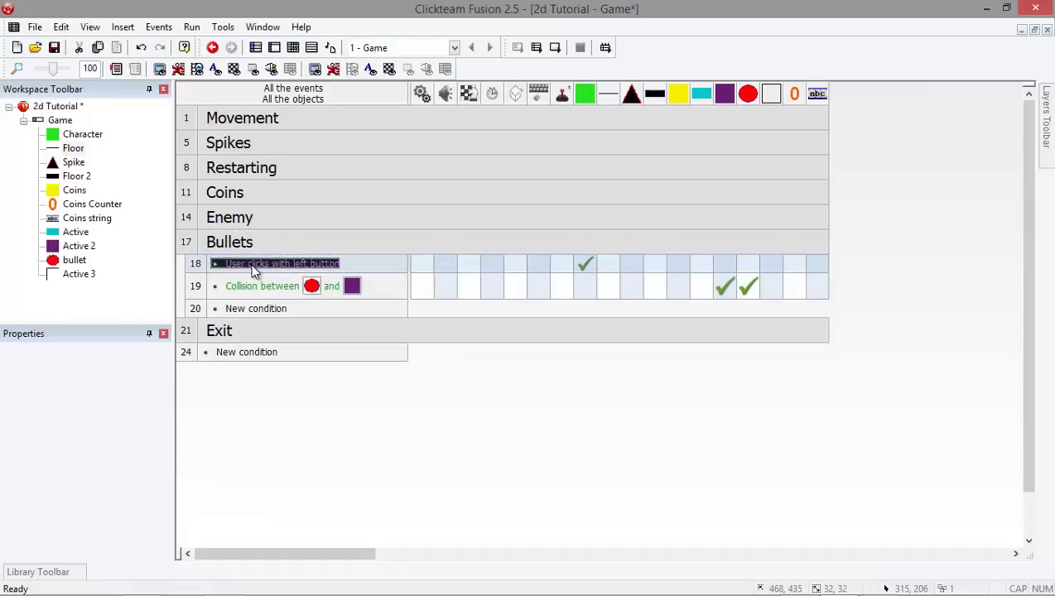
pyautogui.rightClick(253, 268)
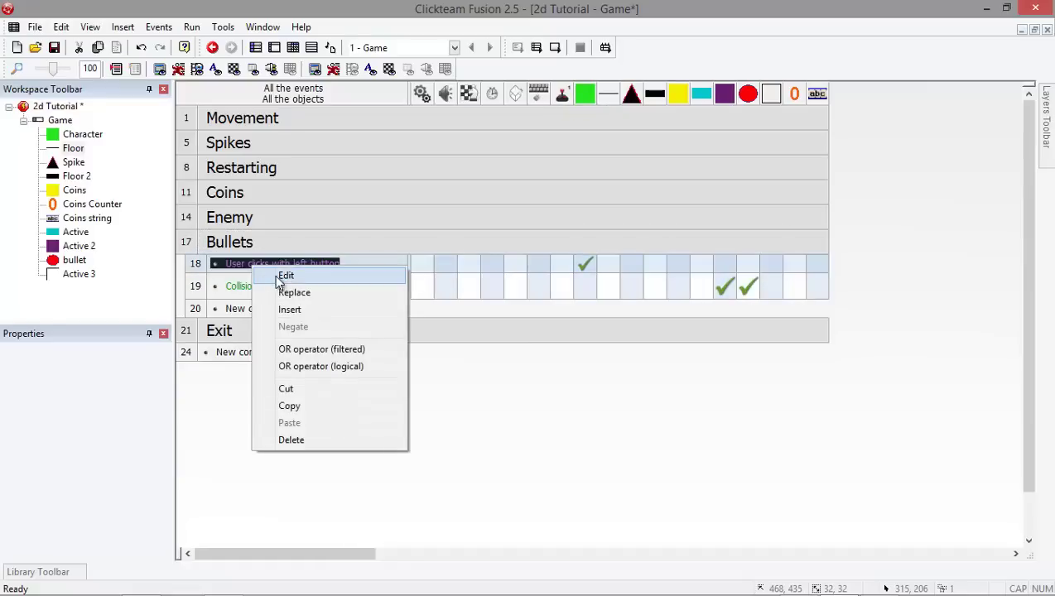
pyautogui.click(305, 440)
# Step: Replace the empty condition in the first Bullets event with a single left-button click on the Active 3 square
pyautogui.rightClick(234, 265)
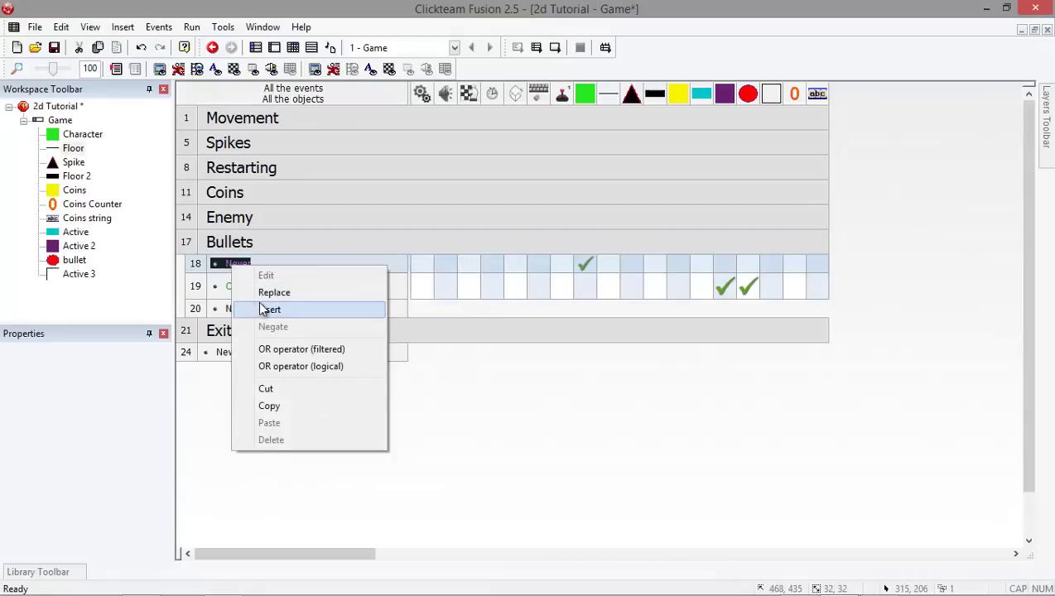
pyautogui.click(273, 297)
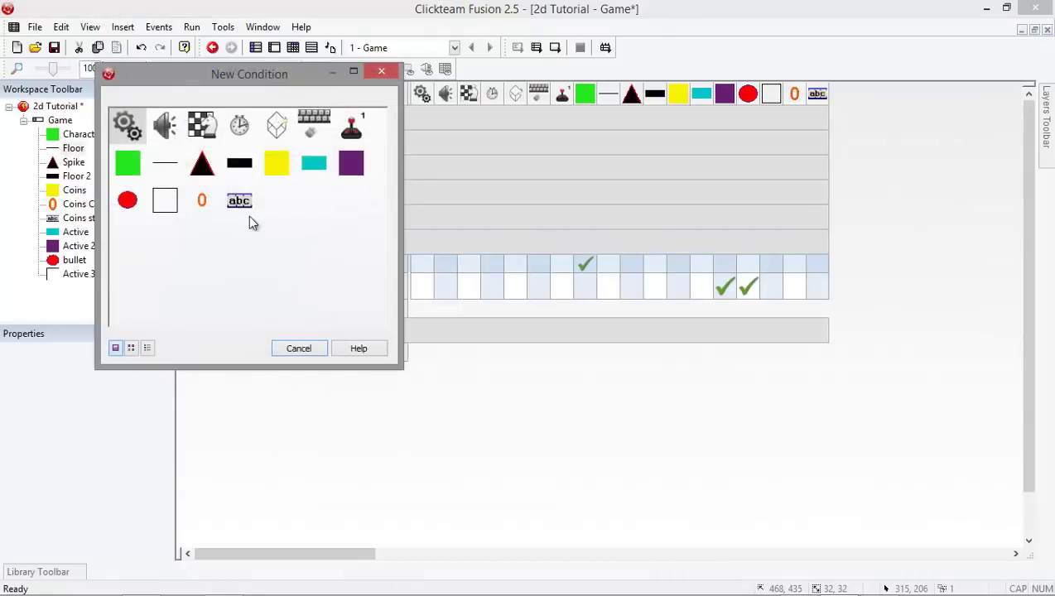
pyautogui.click(306, 117)
pyautogui.moveTo(356, 147)
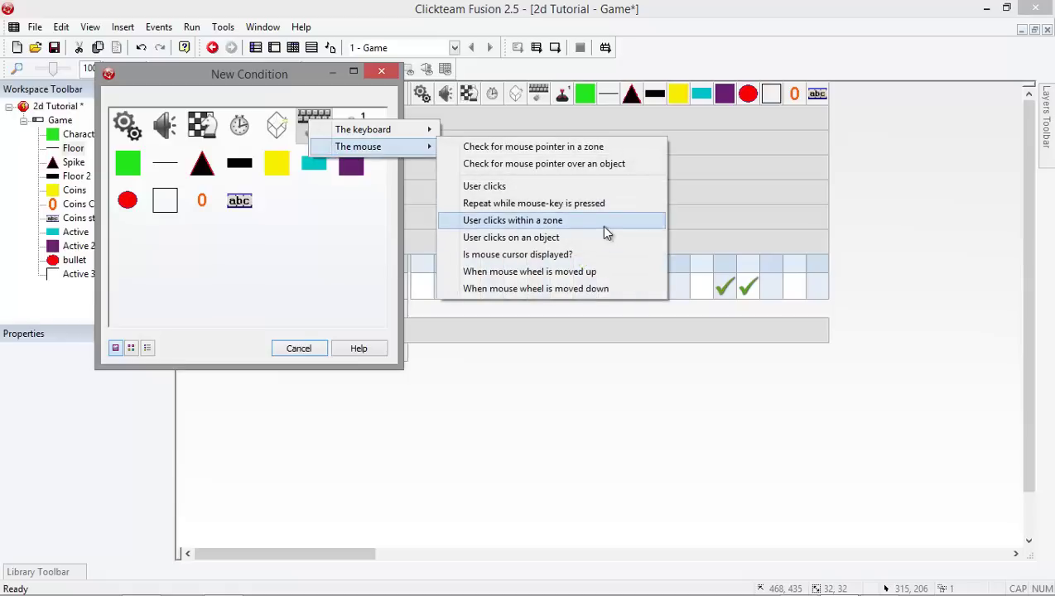
pyautogui.click(546, 238)
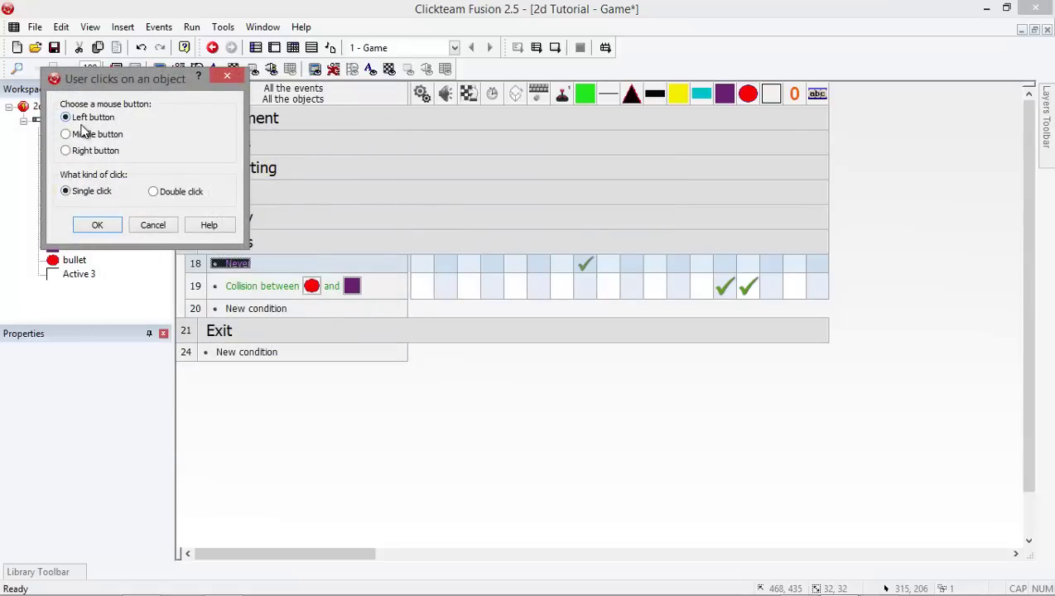
pyautogui.click(94, 225)
pyautogui.click(162, 159)
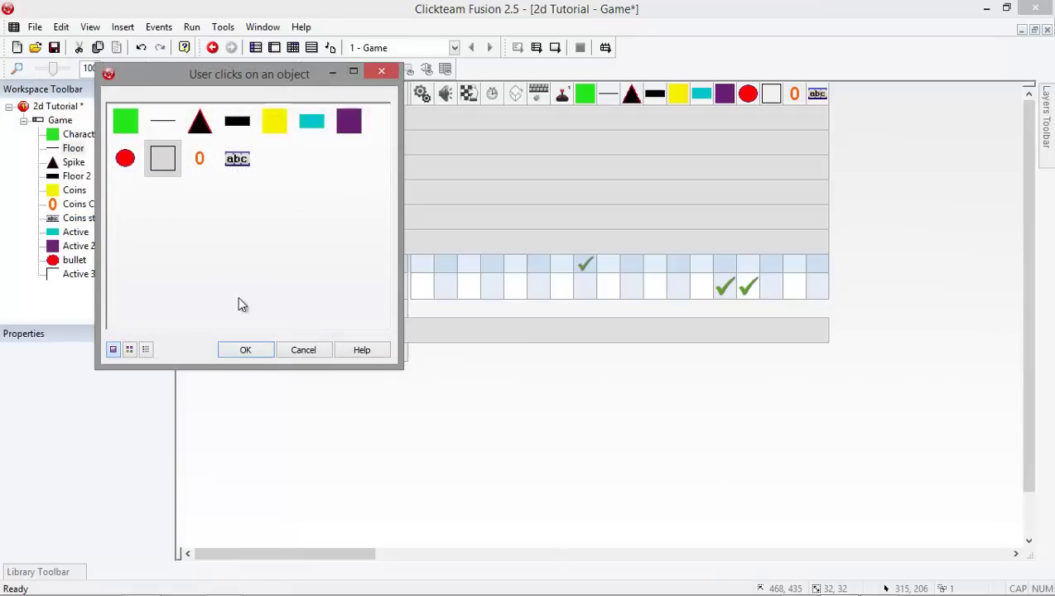
pyautogui.click(259, 349)
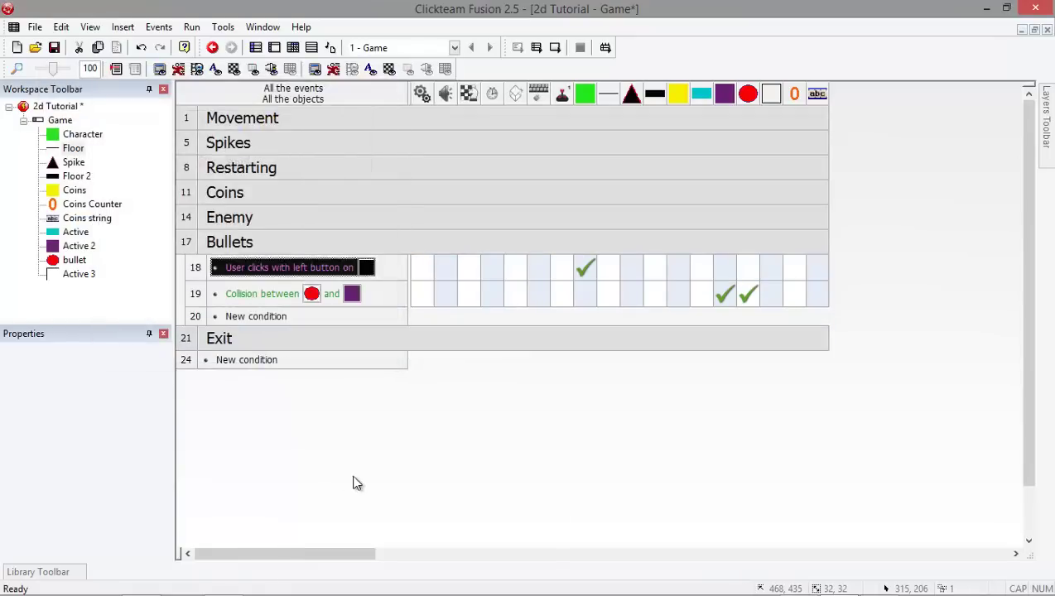
# Step: Run the game, move the character right through the first two coins, and quit with Escape
pyautogui.click(191, 27)
pyautogui.click(211, 62)
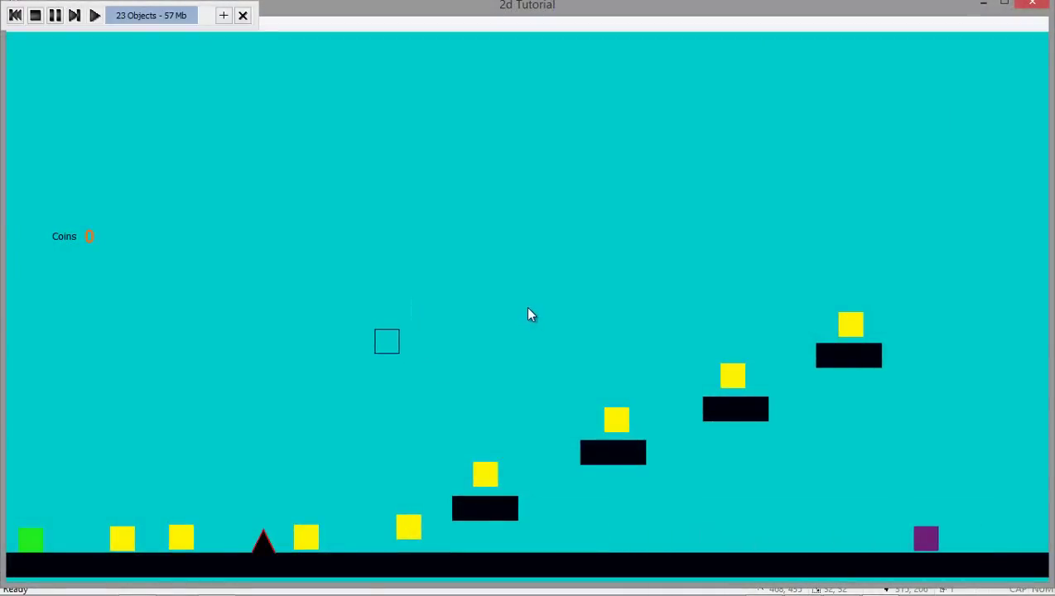
pyautogui.press('Right')
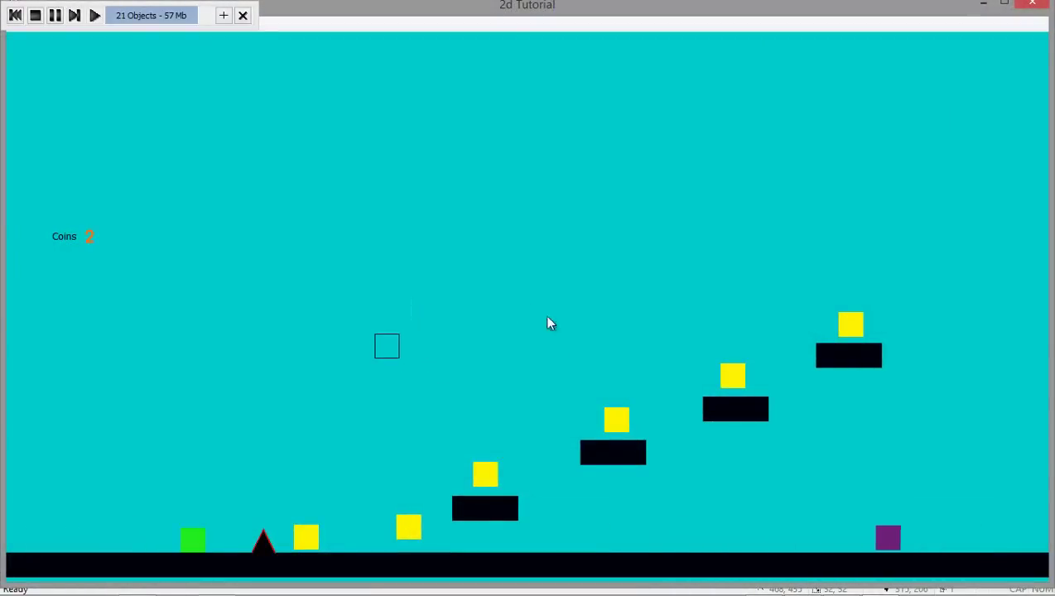
pyautogui.press('Escape')
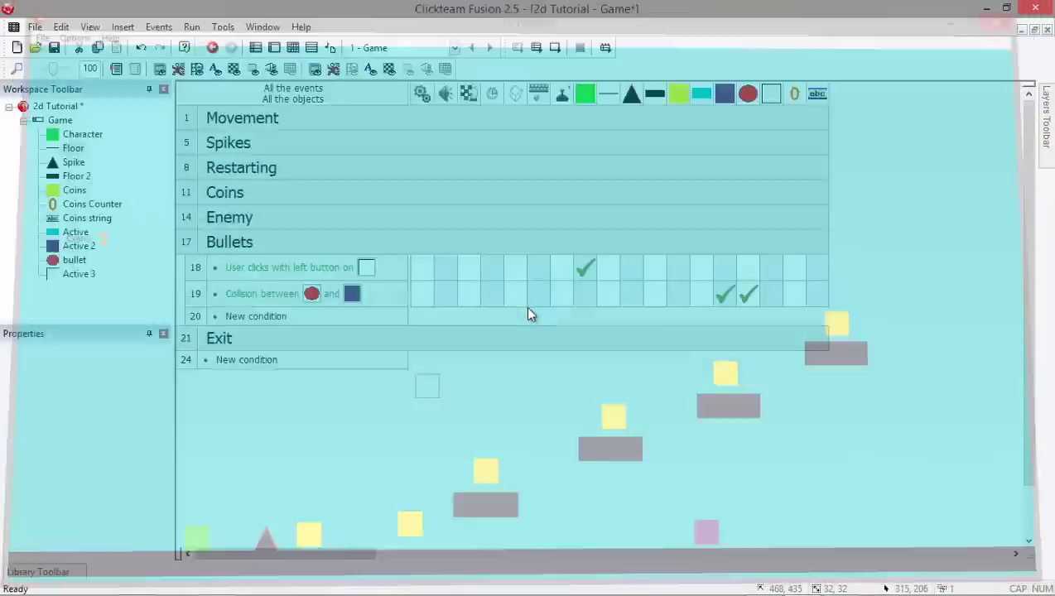
# Step: Delete the Active 3 target square from the game frame
pyautogui.click(275, 47)
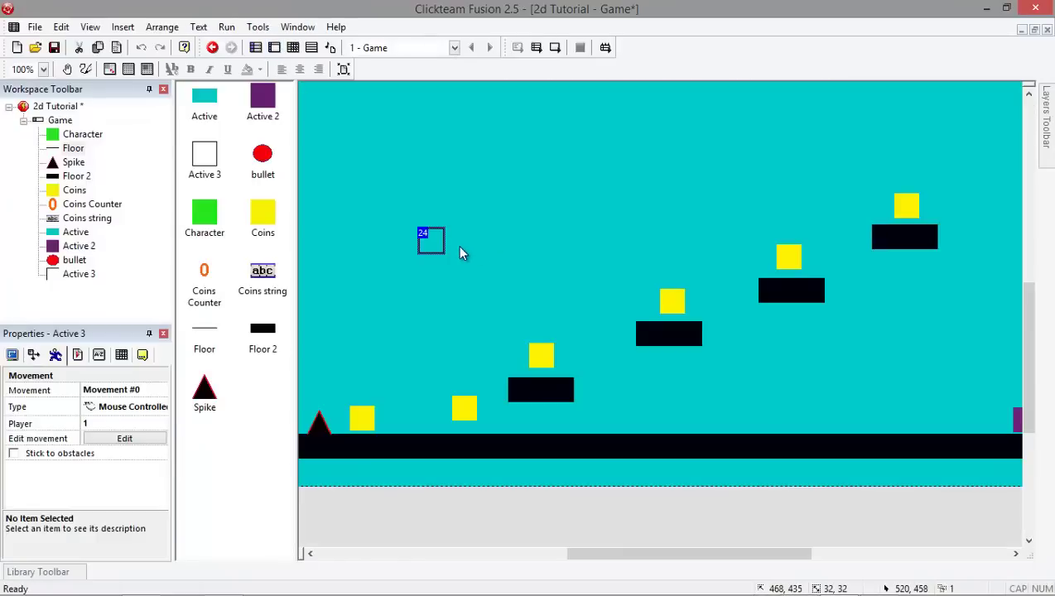
pyautogui.press('Delete')
pyautogui.click(474, 330)
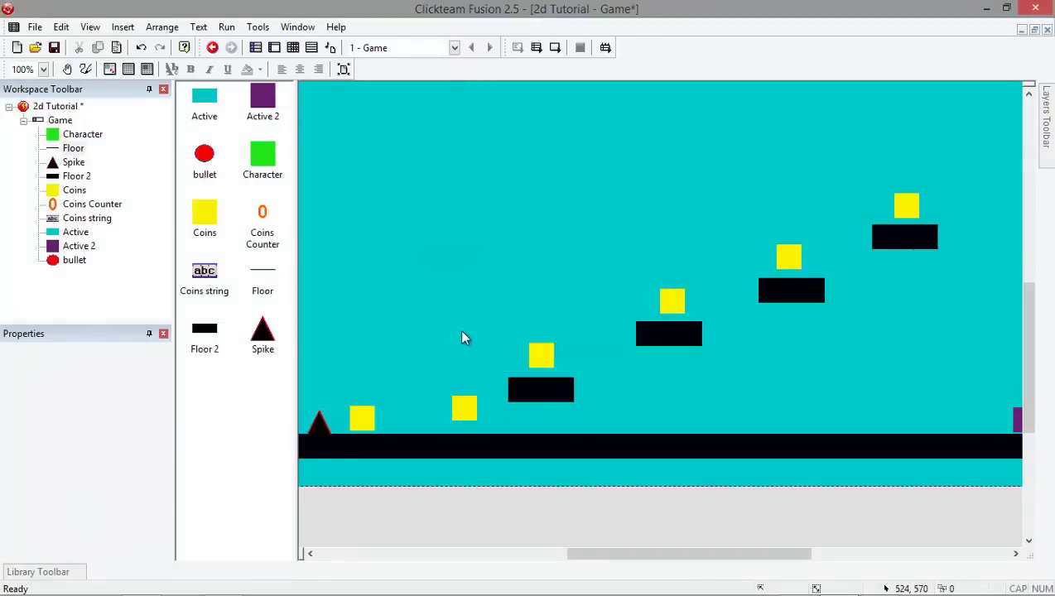
# Step: Add an event to the Bullets group that triggers on a single click of the left mouse button
pyautogui.click(292, 48)
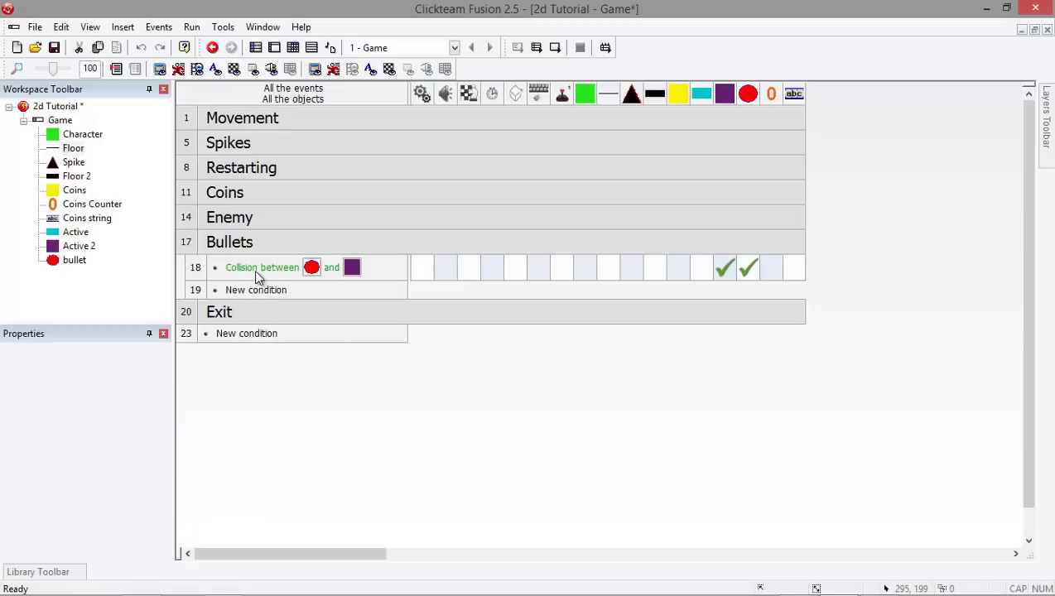
pyautogui.click(232, 288)
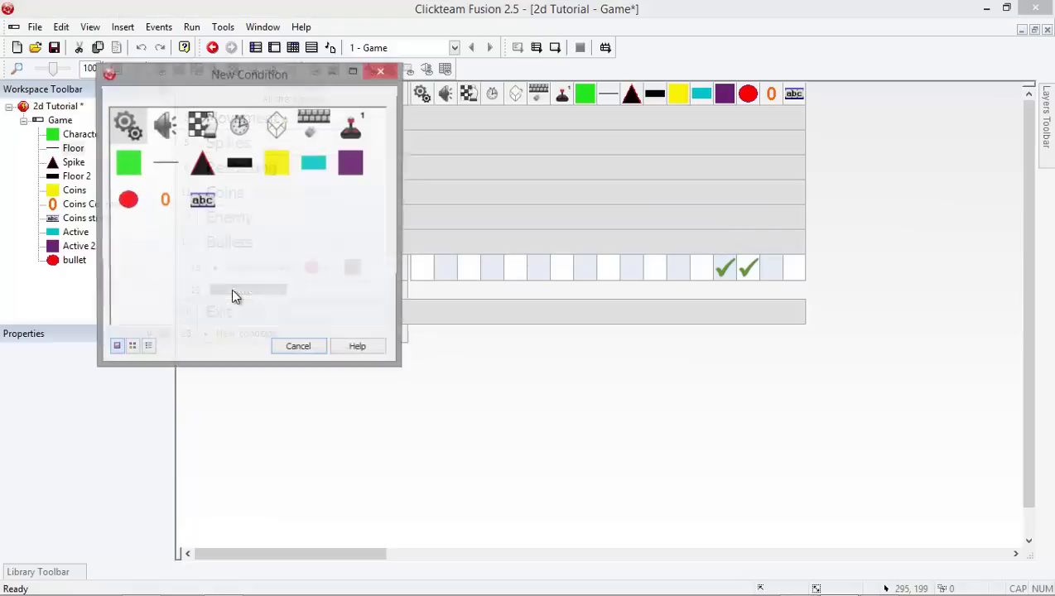
pyautogui.rightClick(127, 164)
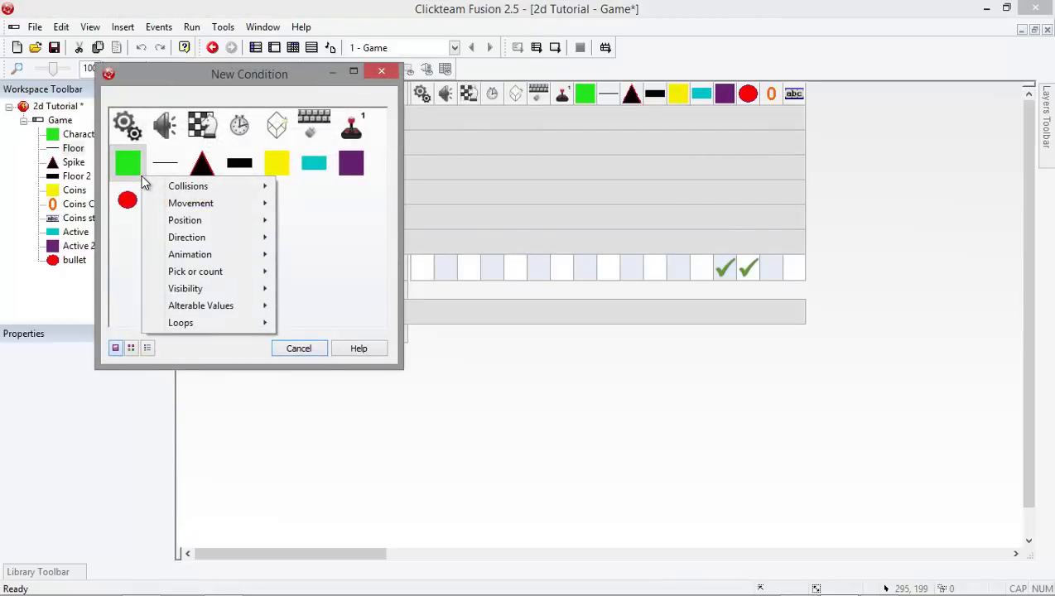
pyautogui.rightClick(313, 124)
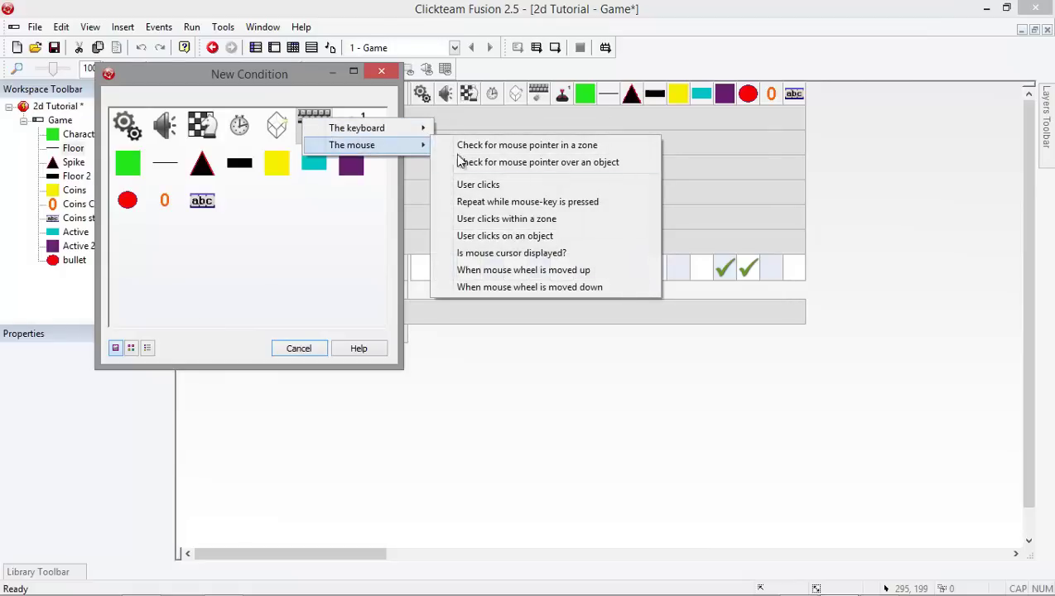
pyautogui.click(505, 185)
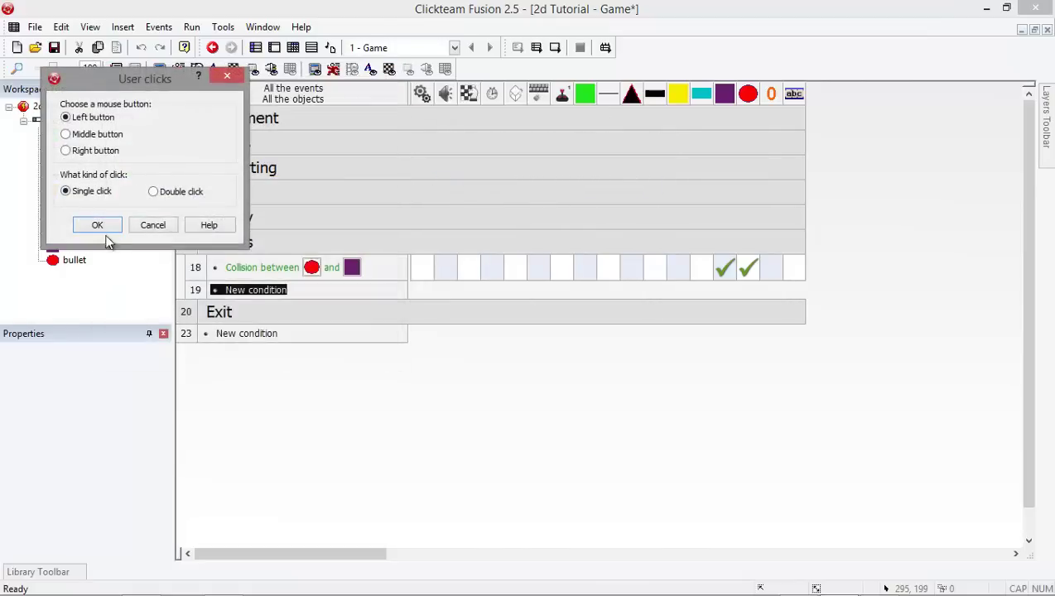
pyautogui.click(101, 229)
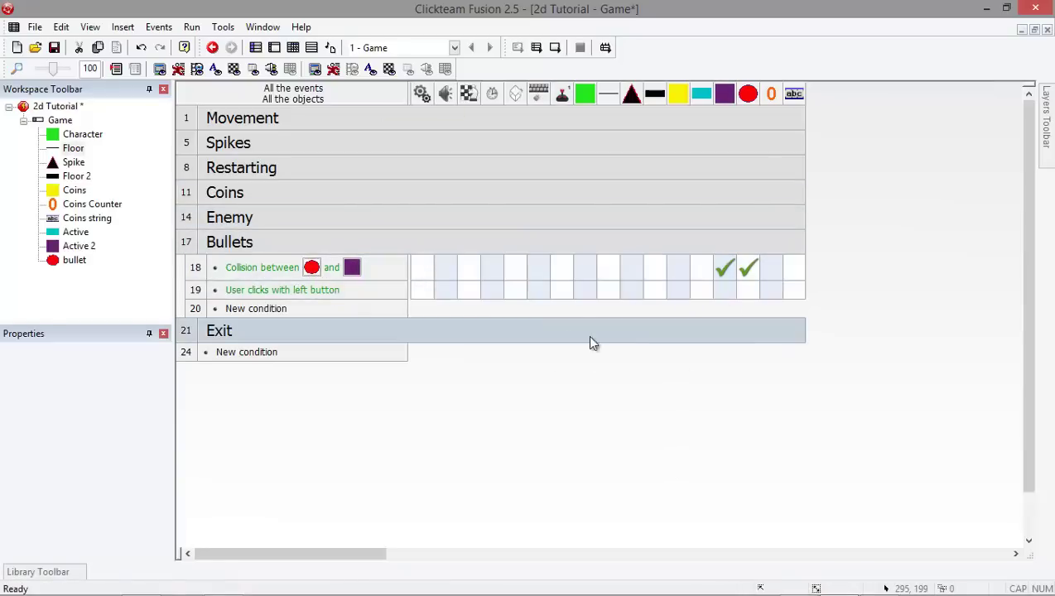
# Step: Make the left-click event launch the bullet from the Character at speed 100 in direction 0
pyautogui.click(579, 290)
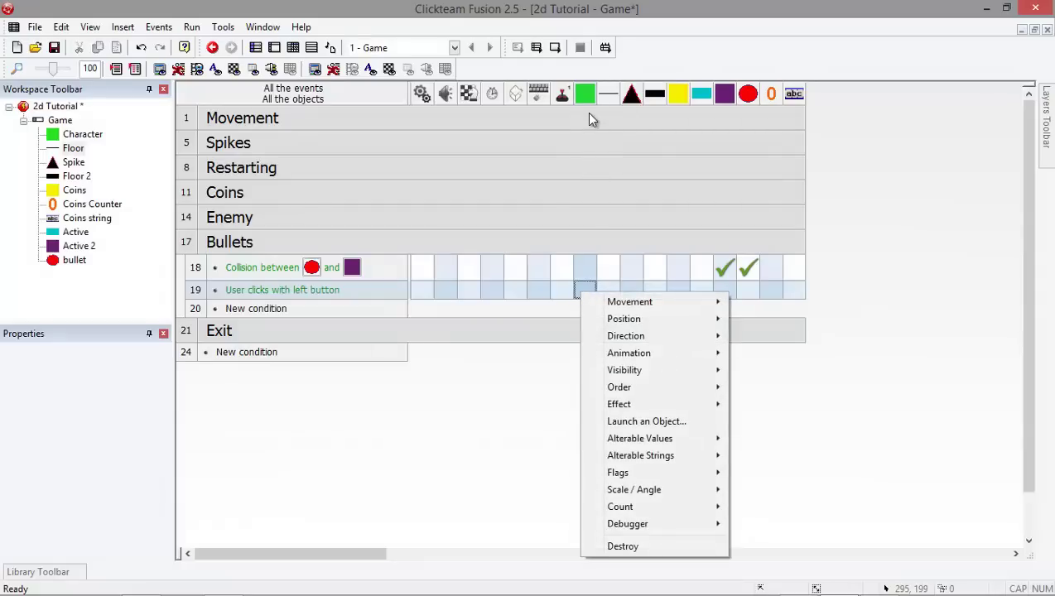
pyautogui.click(673, 423)
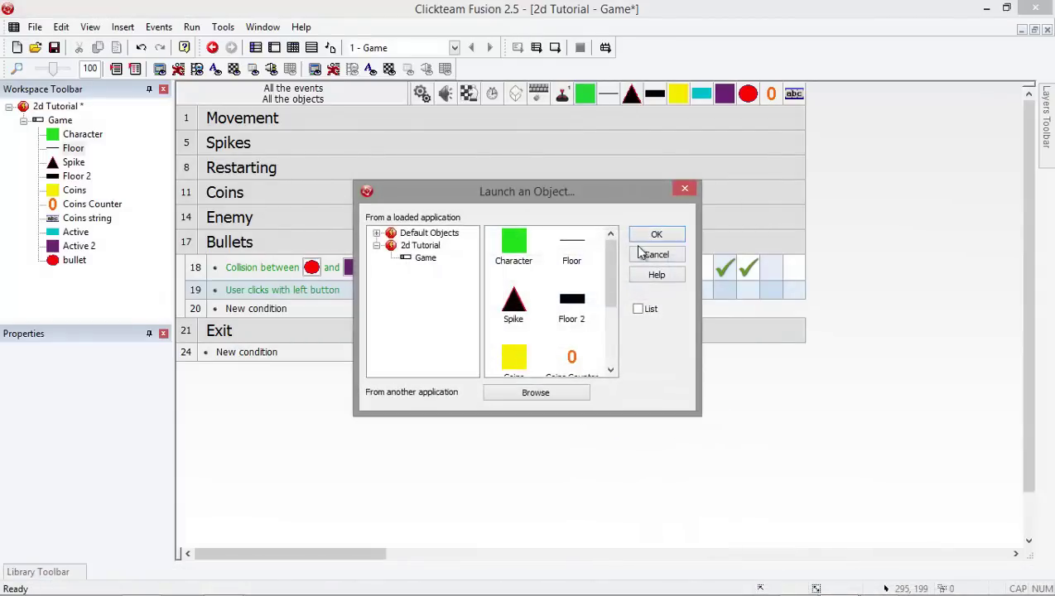
pyautogui.scroll(-2, 600, 329)
pyautogui.click(580, 352)
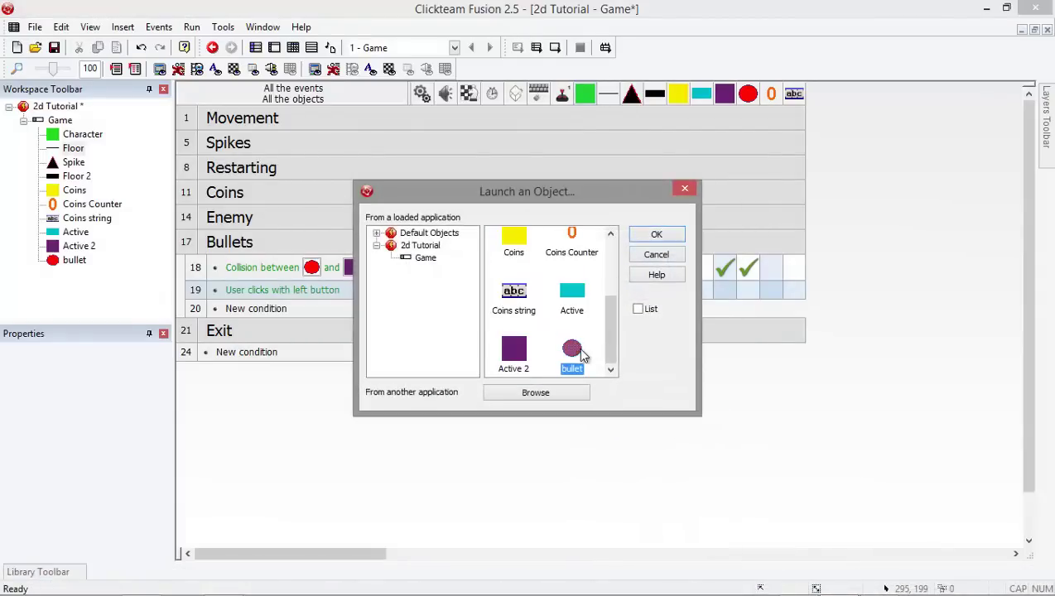
pyautogui.click(675, 239)
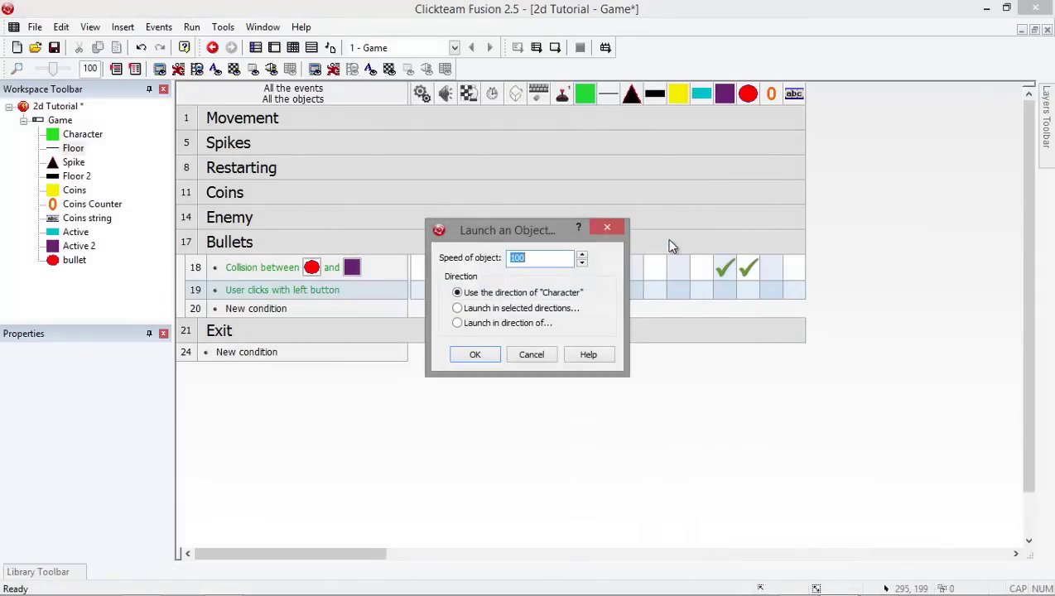
pyautogui.click(502, 310)
pyautogui.click(600, 284)
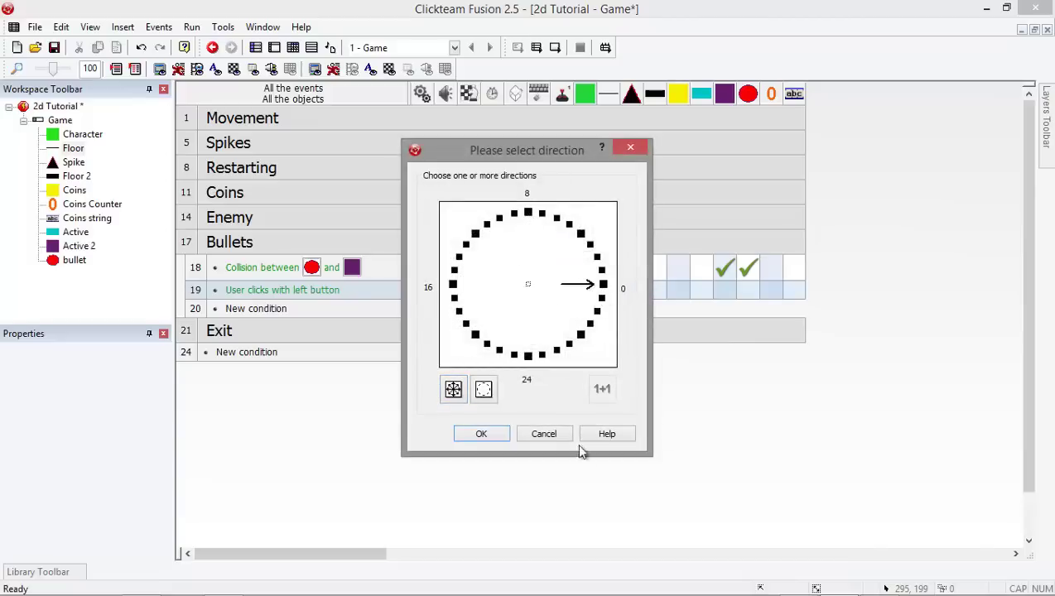
pyautogui.click(490, 437)
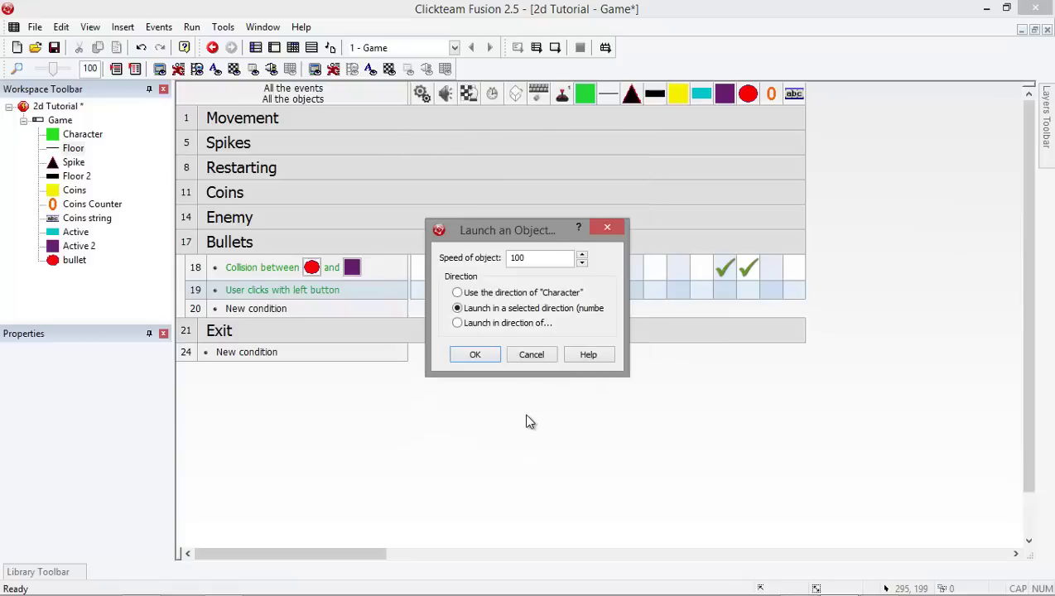
pyautogui.click(475, 355)
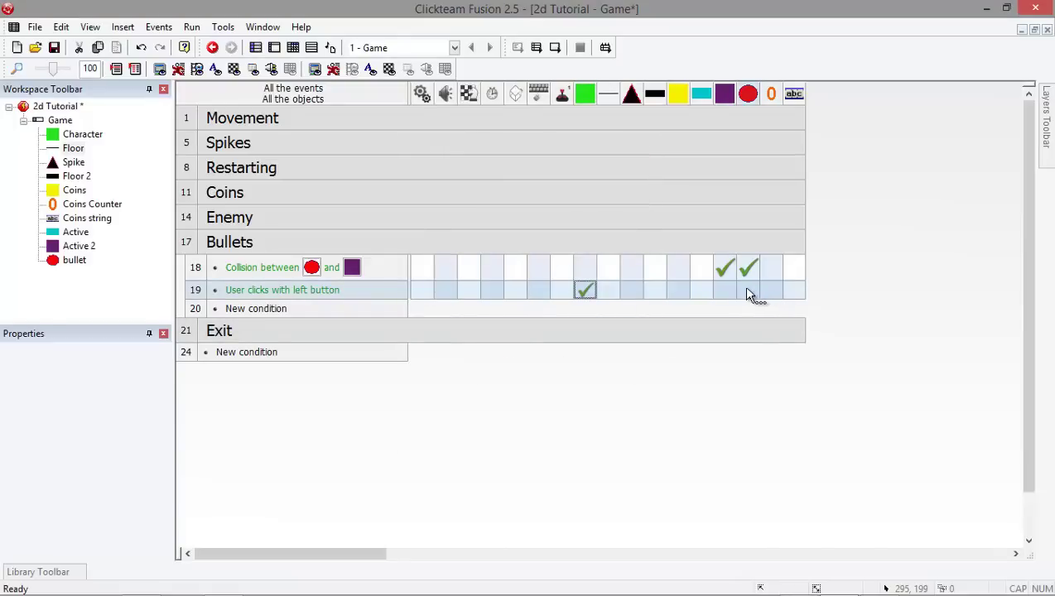
pyautogui.click(585, 289)
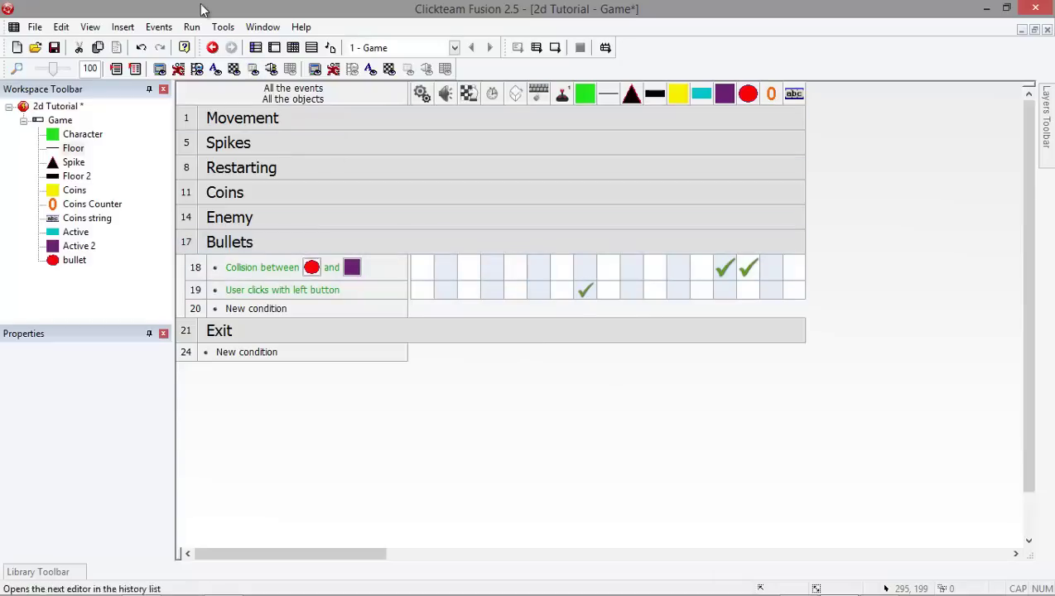
# Step: Run the application and move the character over the spike, collecting the four coins near the ground
pyautogui.click(192, 27)
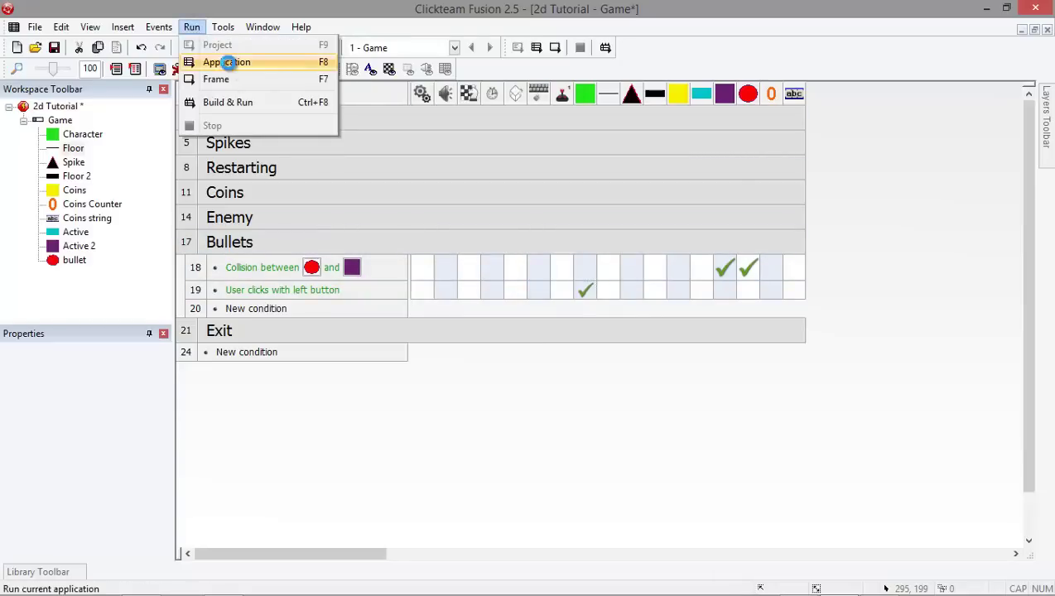
pyautogui.click(203, 62)
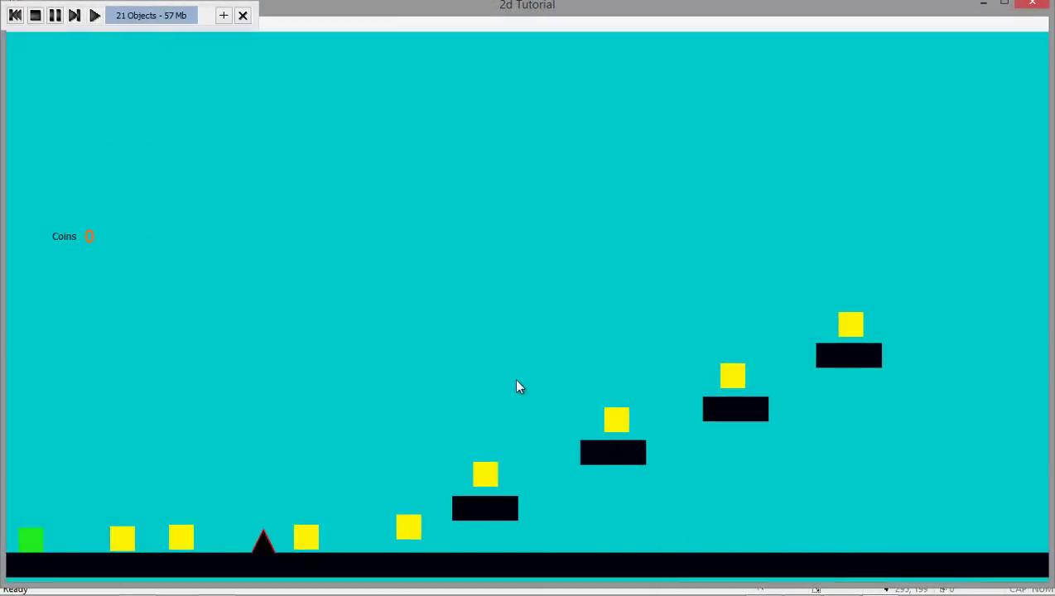
pyautogui.press('Right')
pyautogui.press('Up')
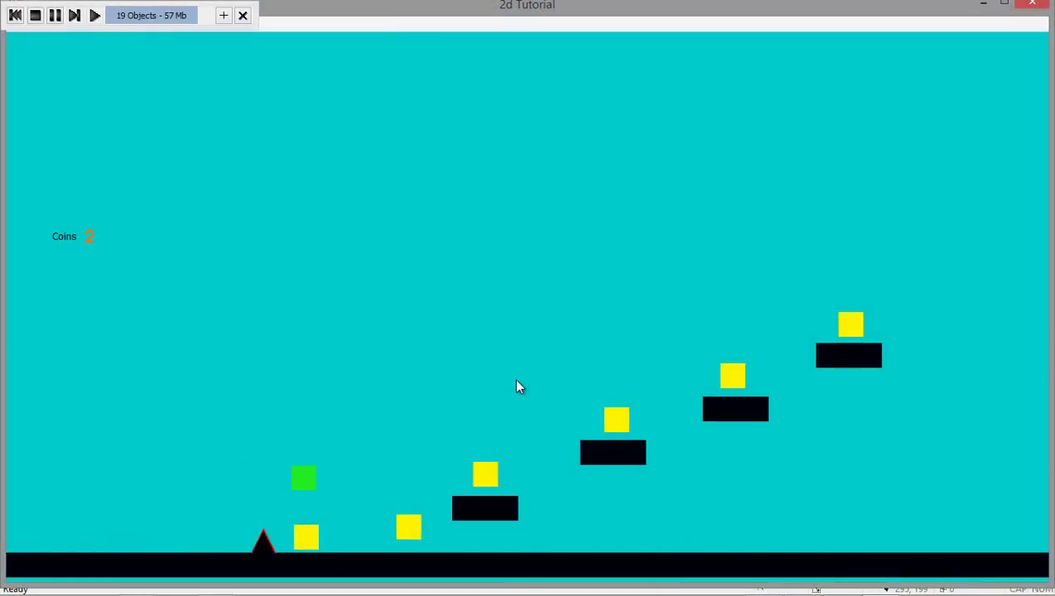
pyautogui.press('Right')
pyautogui.press('Up')
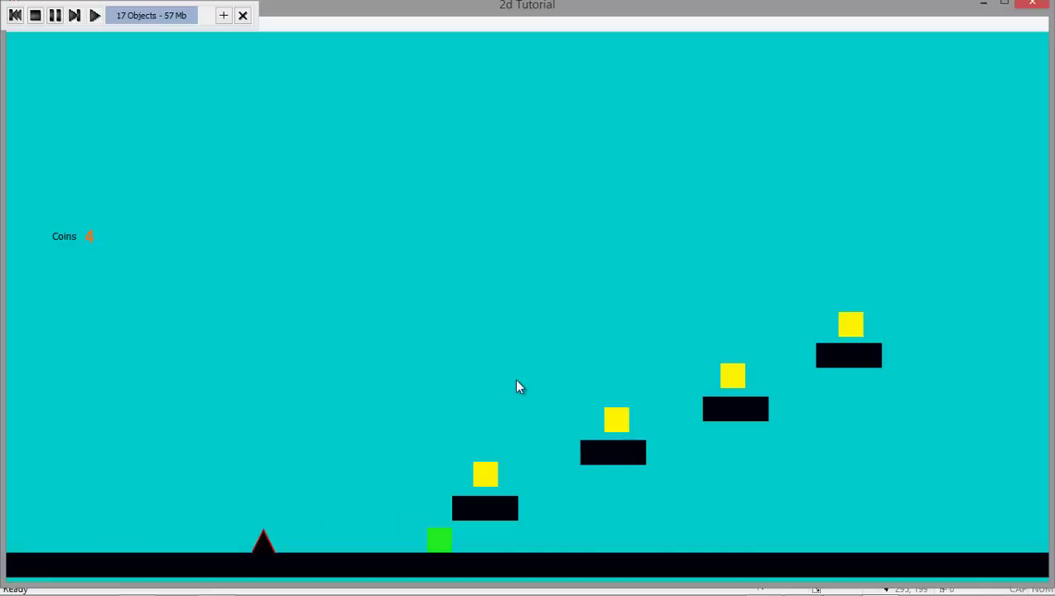
# Step: Jump the character up the four floating platforms in the running game, collecting the coin on each
pyautogui.press('Left')
pyautogui.press('Right')
pyautogui.press('Up')
pyautogui.press('Left')
pyautogui.press('Right')
pyautogui.press('Up')
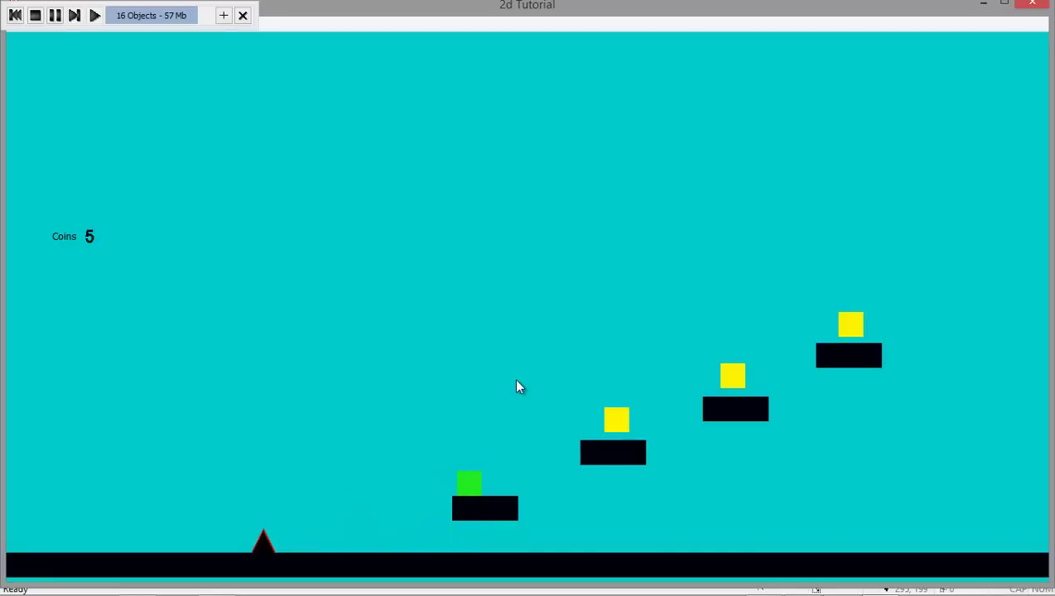
pyautogui.press('Left')
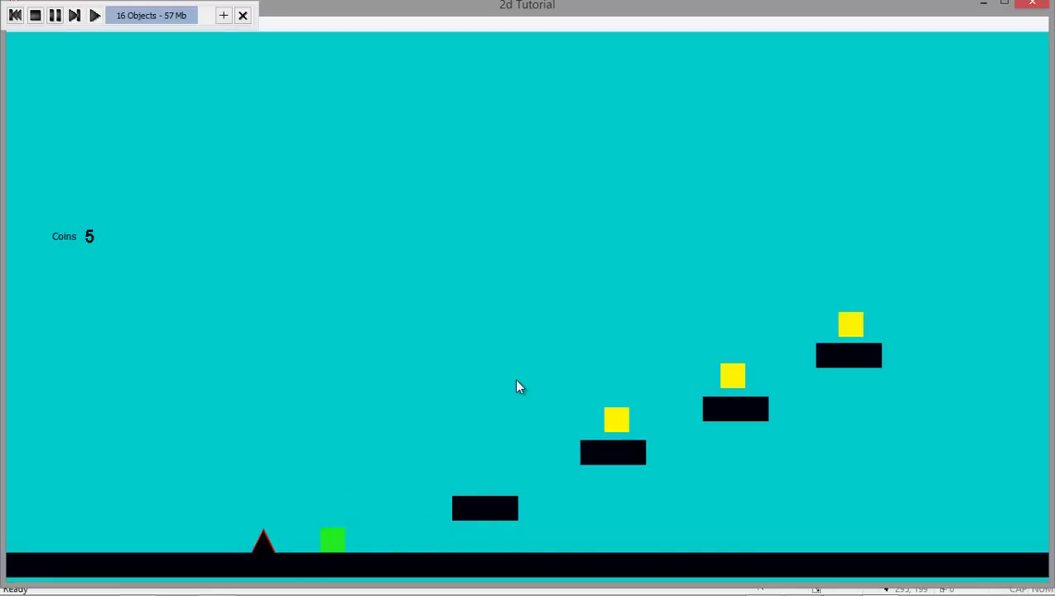
pyautogui.press('Right')
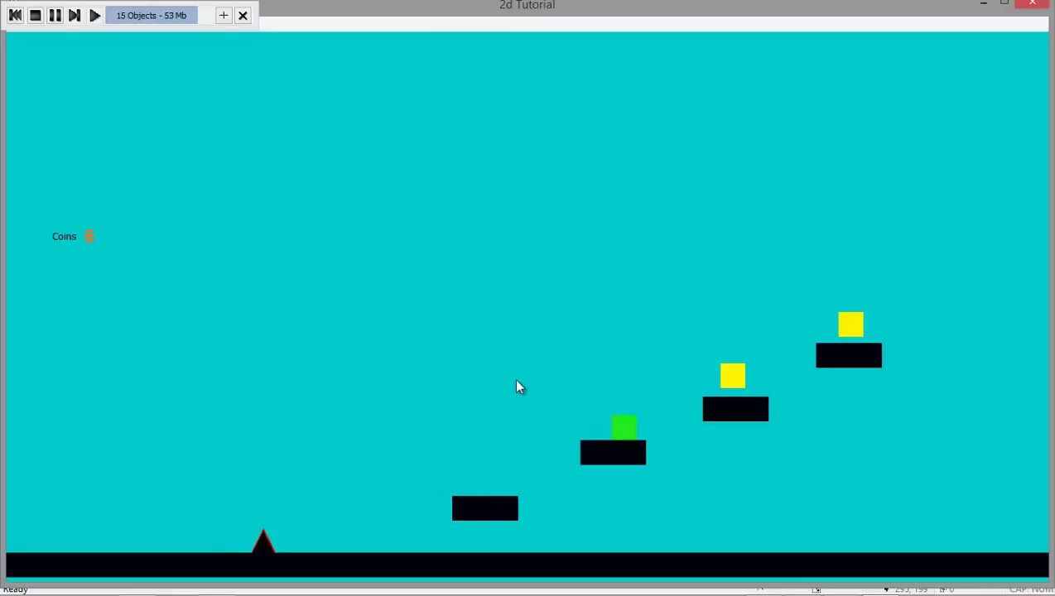
pyautogui.press('Up')
pyautogui.press('Right')
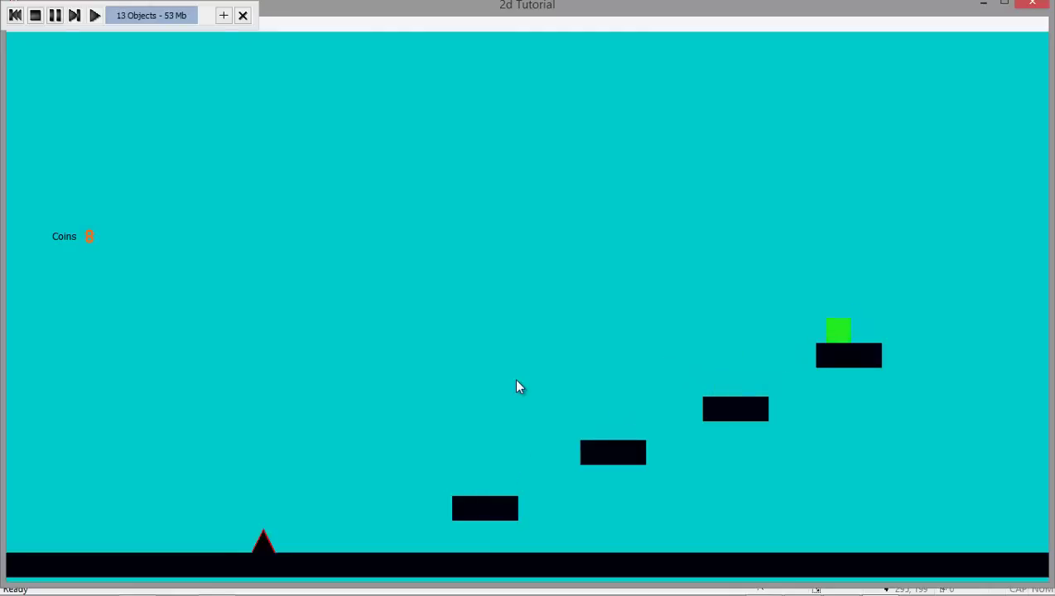
# Step: Jump the character back down from the highest platform and over the spike toward the starting point
pyautogui.press('Up')
pyautogui.press('Left')
pyautogui.press('Up')
pyautogui.press('Left')
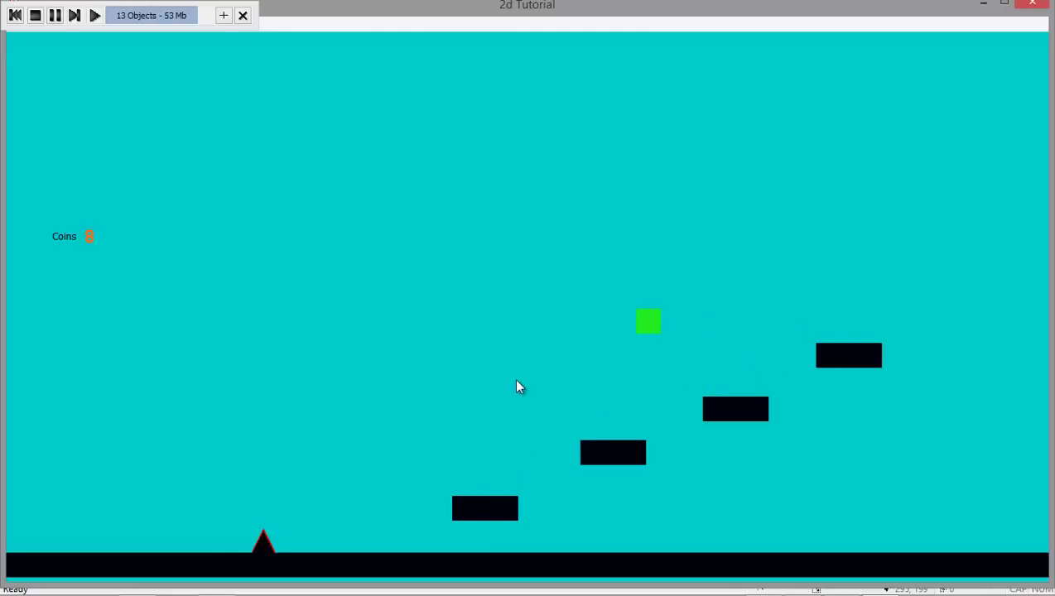
pyautogui.press('Up')
pyautogui.press('Up')
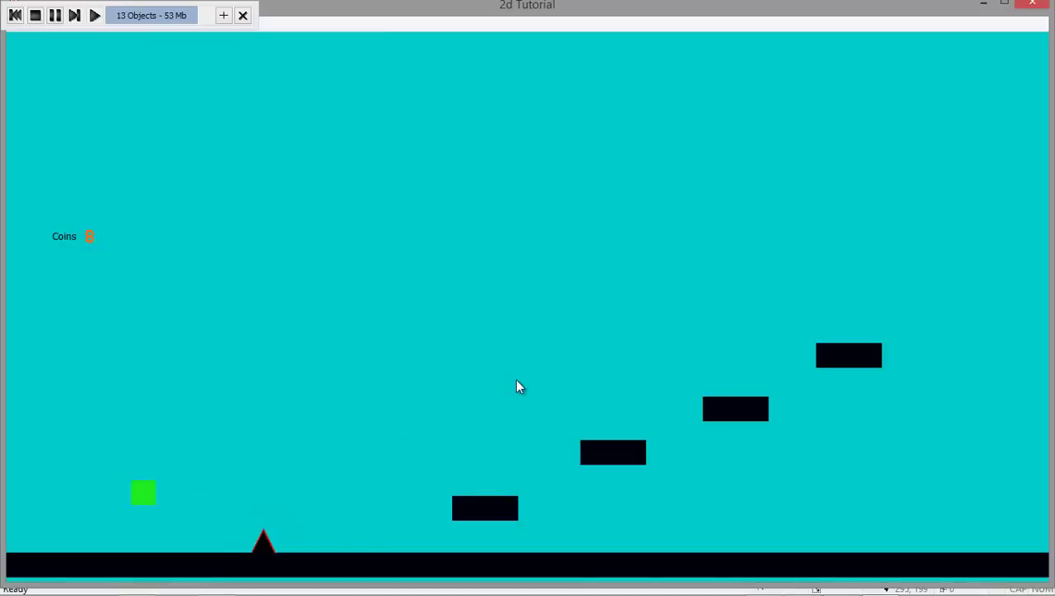
# Step: Jump the character over the spike and up the floating platforms to the highest one in the running game
pyautogui.press('Right')
pyautogui.press('Up')
pyautogui.press('Up')
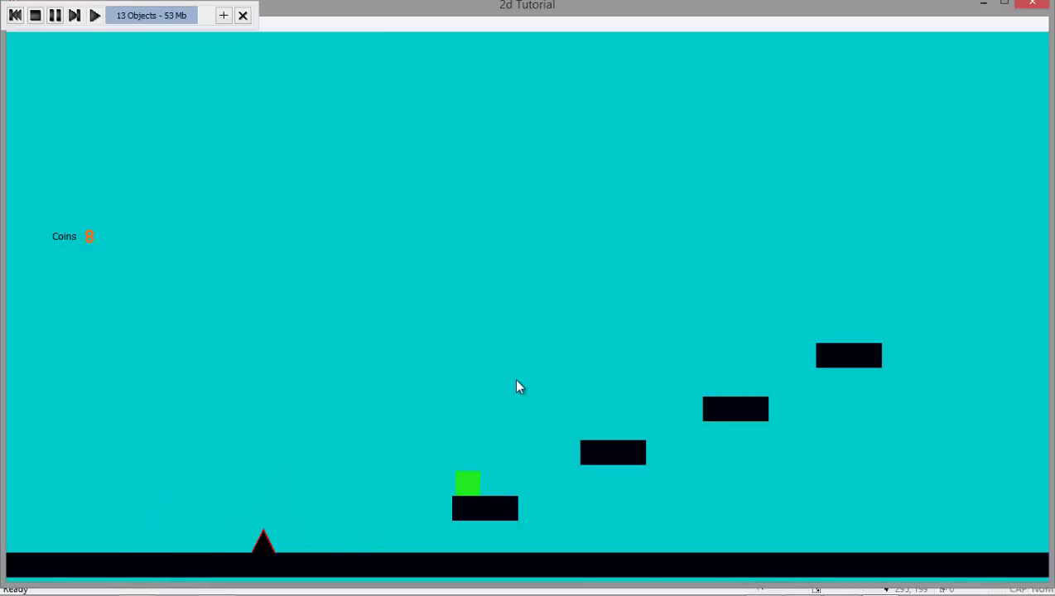
pyautogui.press('Right')
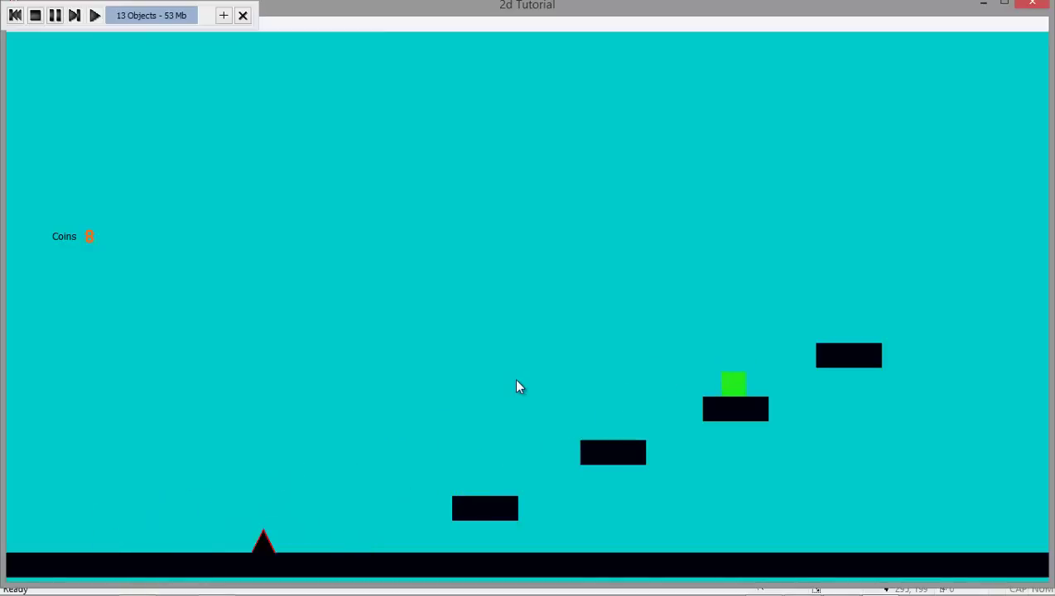
pyautogui.press('Up')
pyautogui.press('Right')
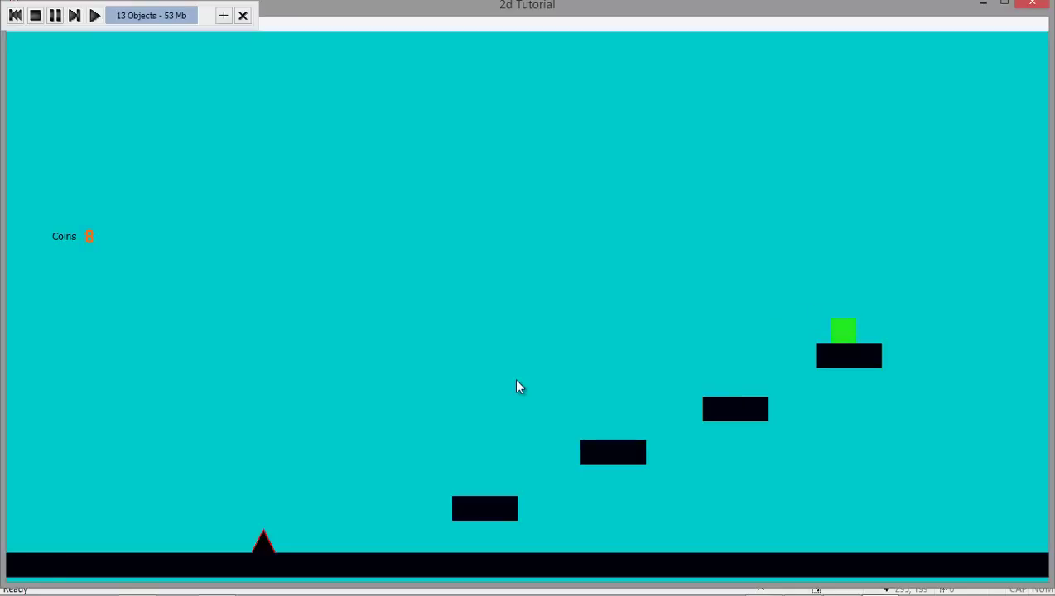
# Step: Bring the character down to the ground before the spike, and jump it back over the spike toward the second platform
pyautogui.press('Left')
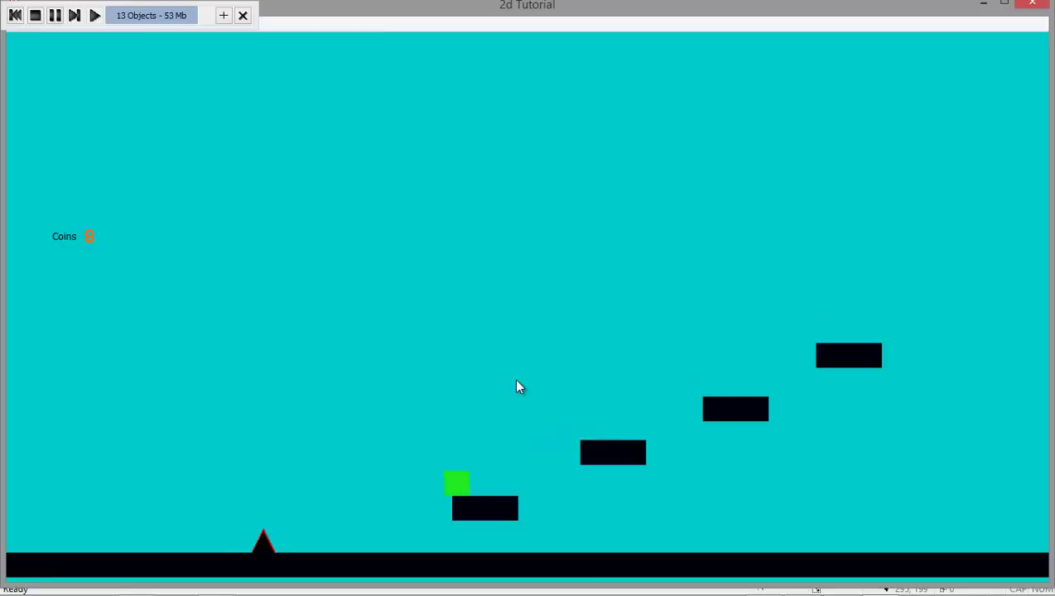
pyautogui.press('Left')
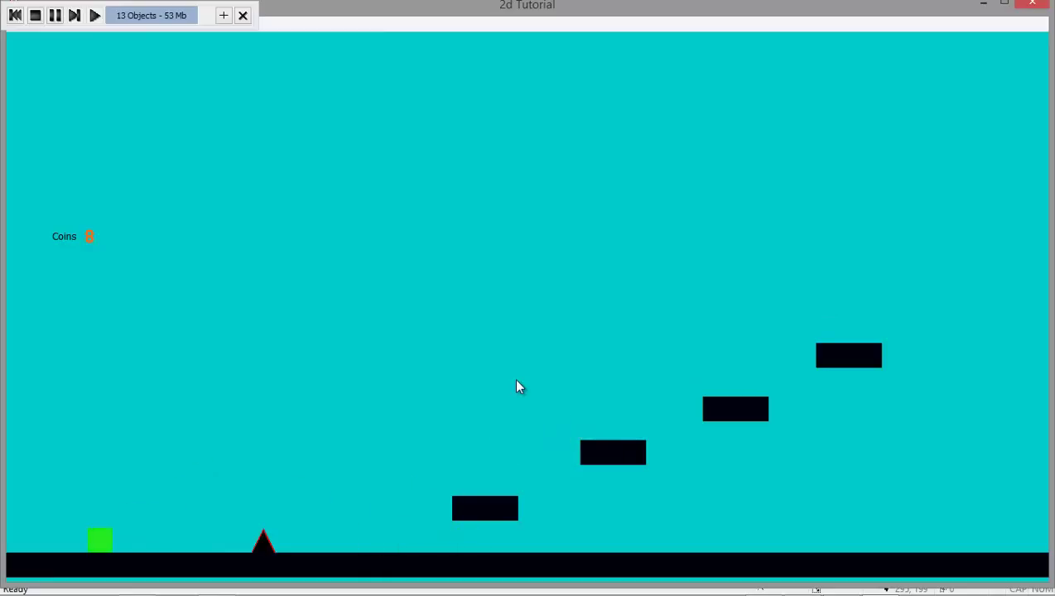
pyautogui.press('Up')
pyautogui.press('Right')
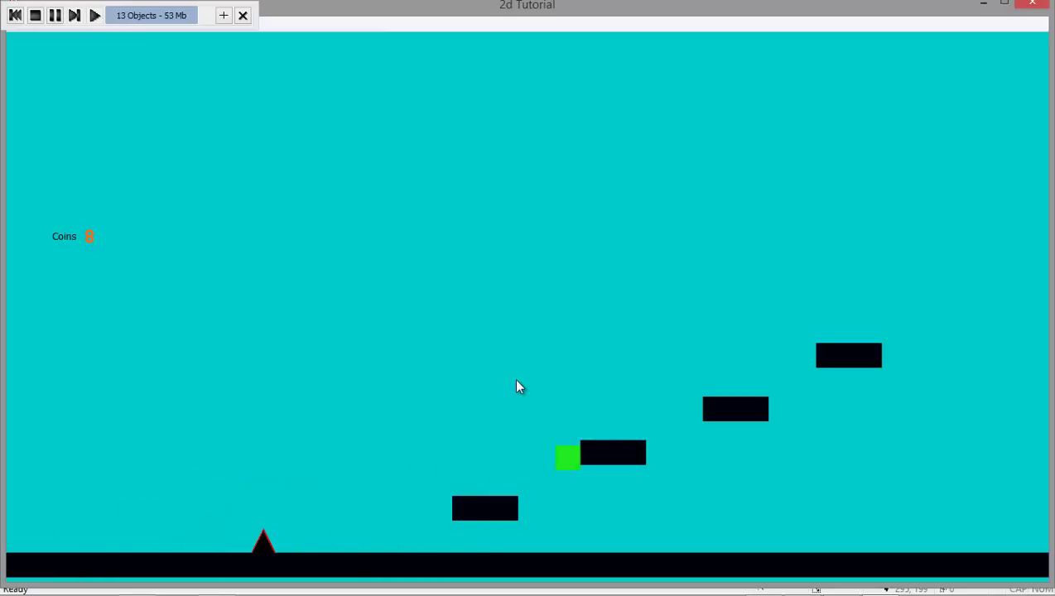
pyautogui.press('Up')
pyautogui.press('Left')
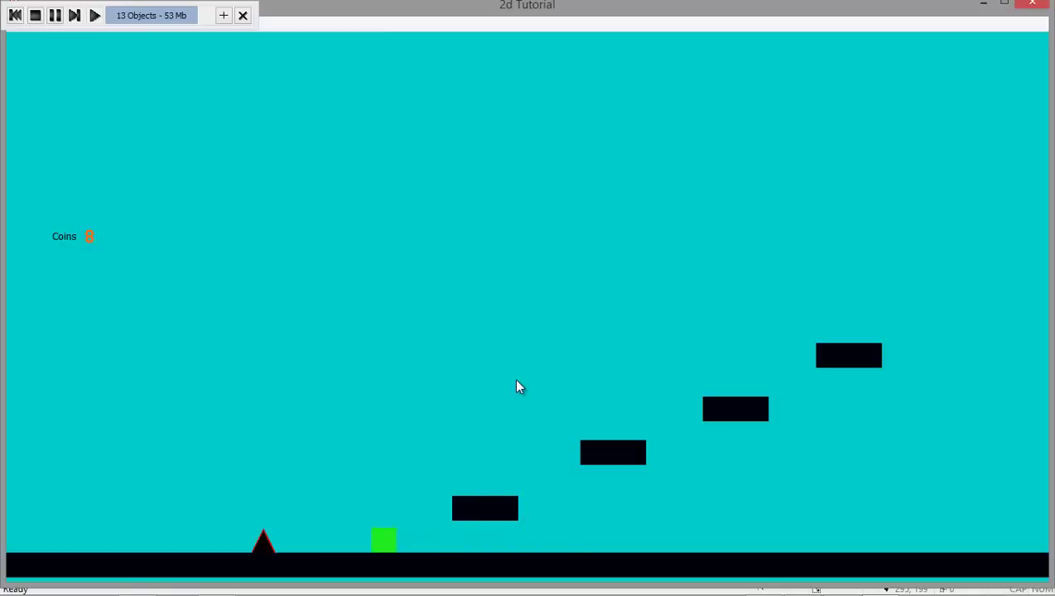
# Step: Jump the character from the ground up toward the highest platform, and bring it back to the lowest platform
pyautogui.press('Right')
pyautogui.press('Up')
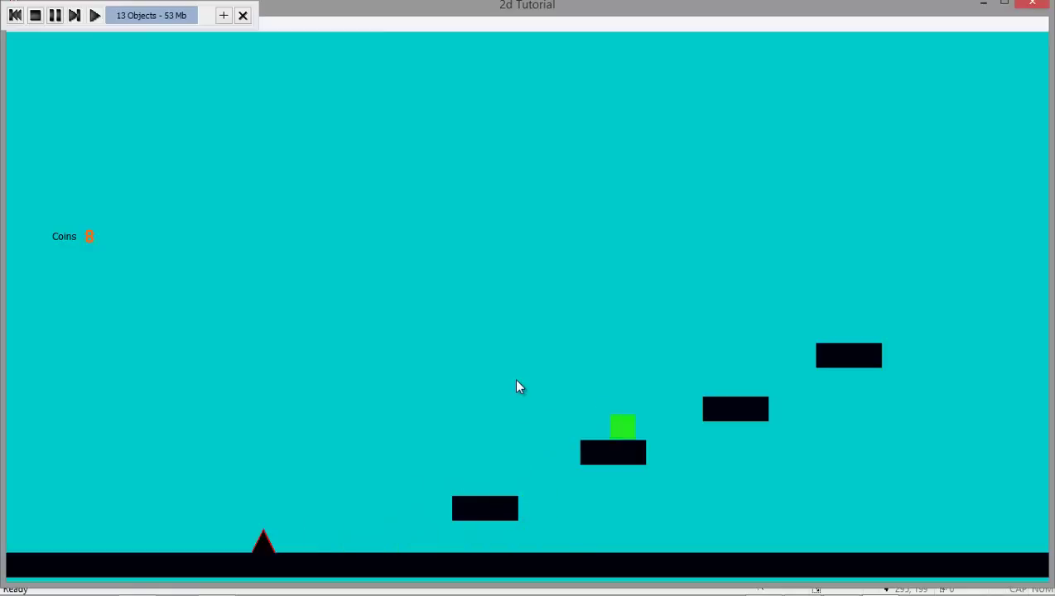
pyautogui.press('Right')
pyautogui.press('Up')
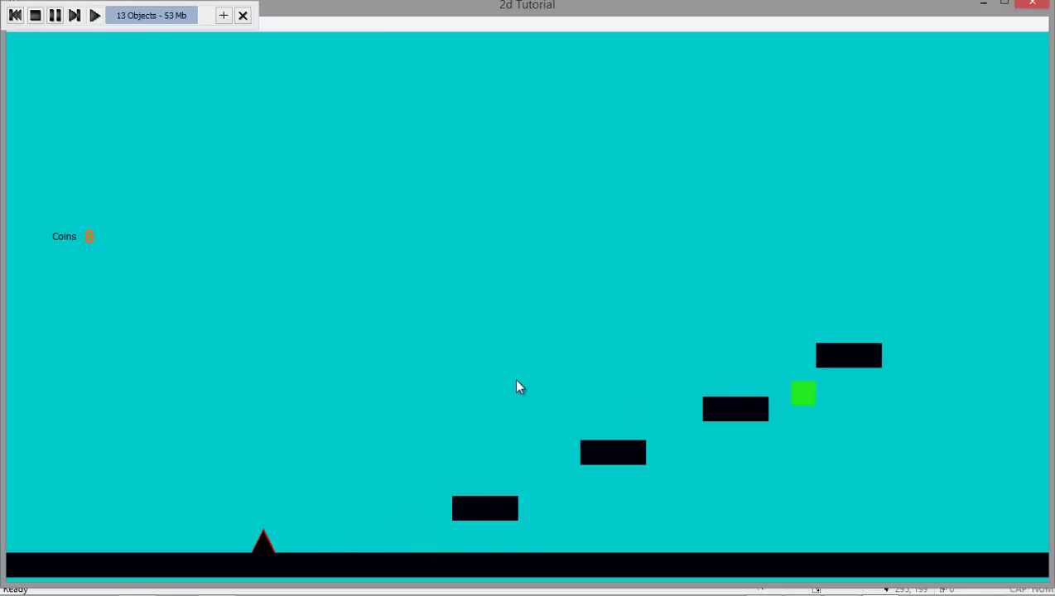
pyautogui.press('Left')
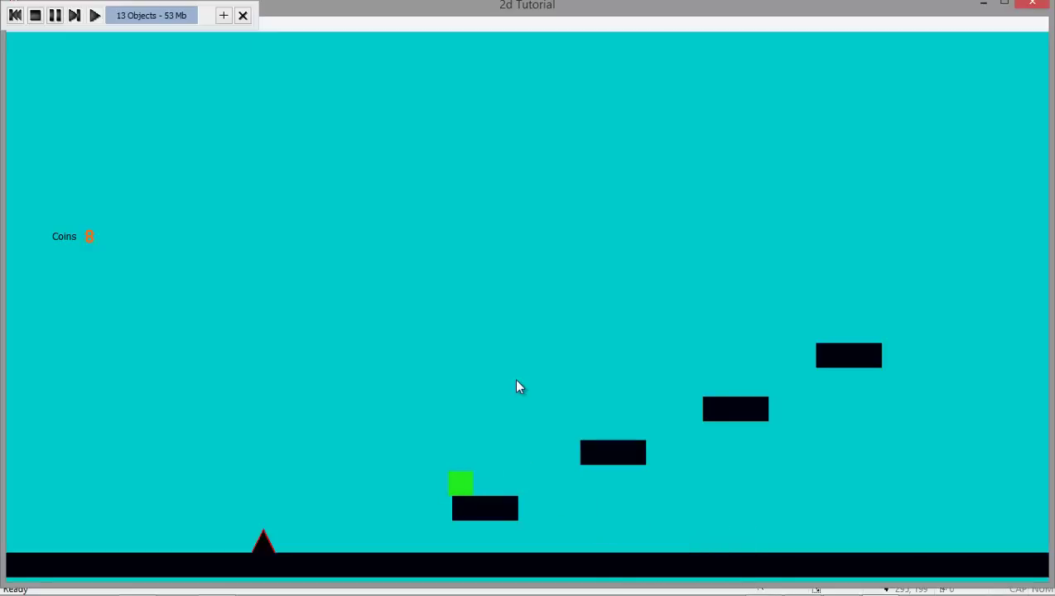
# Step: Jump the character from the lowest platform up to the highest, and move it back down to the third platform
pyautogui.press('Right')
pyautogui.press('Up')
pyautogui.press('Left')
pyautogui.press('Right')
pyautogui.press('Up')
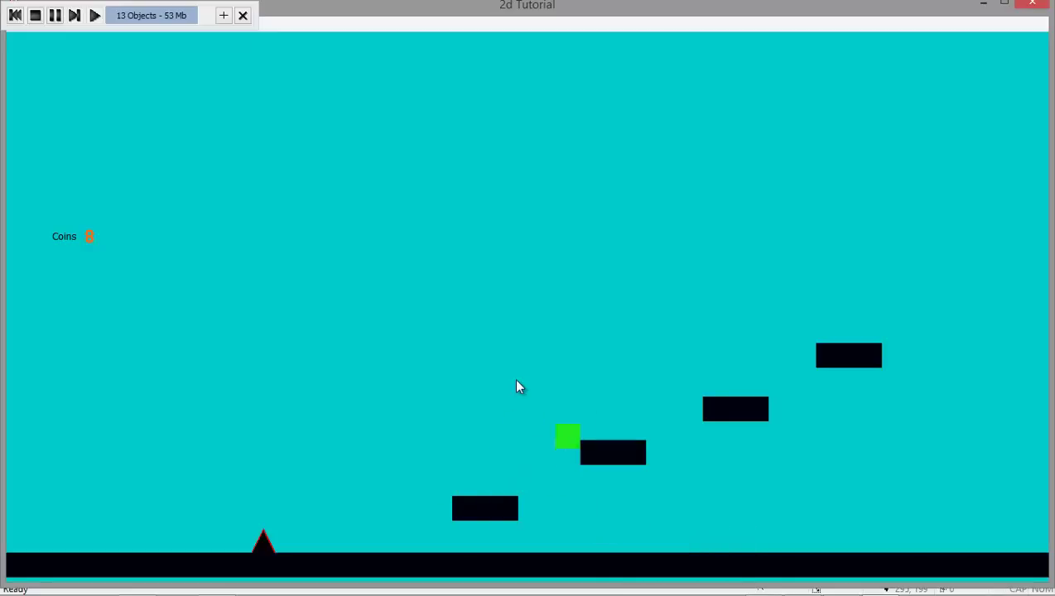
pyautogui.press('Up')
pyautogui.press('Up')
pyautogui.press('Right')
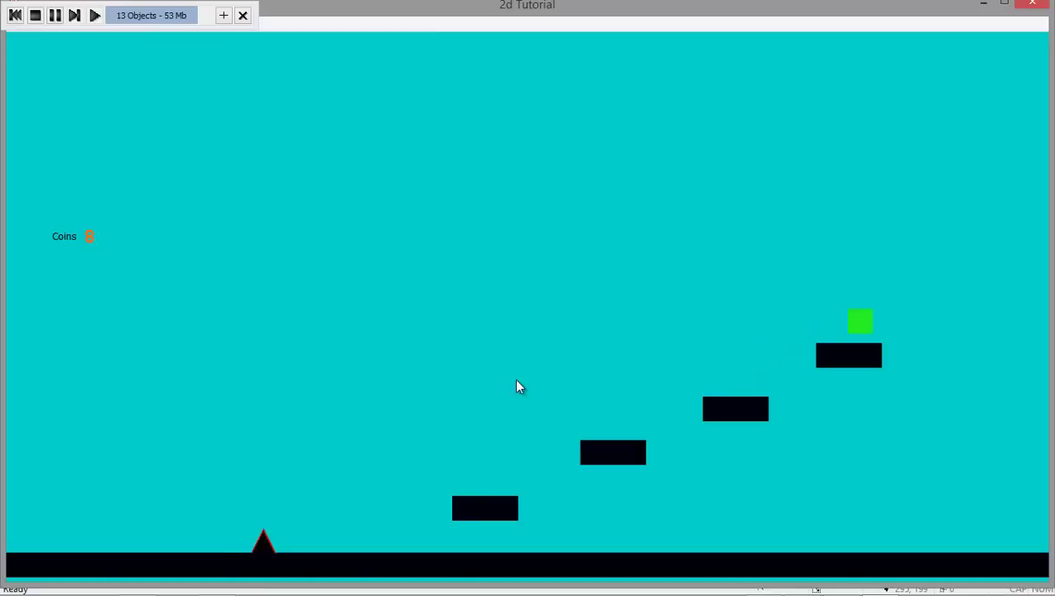
pyautogui.press('Left')
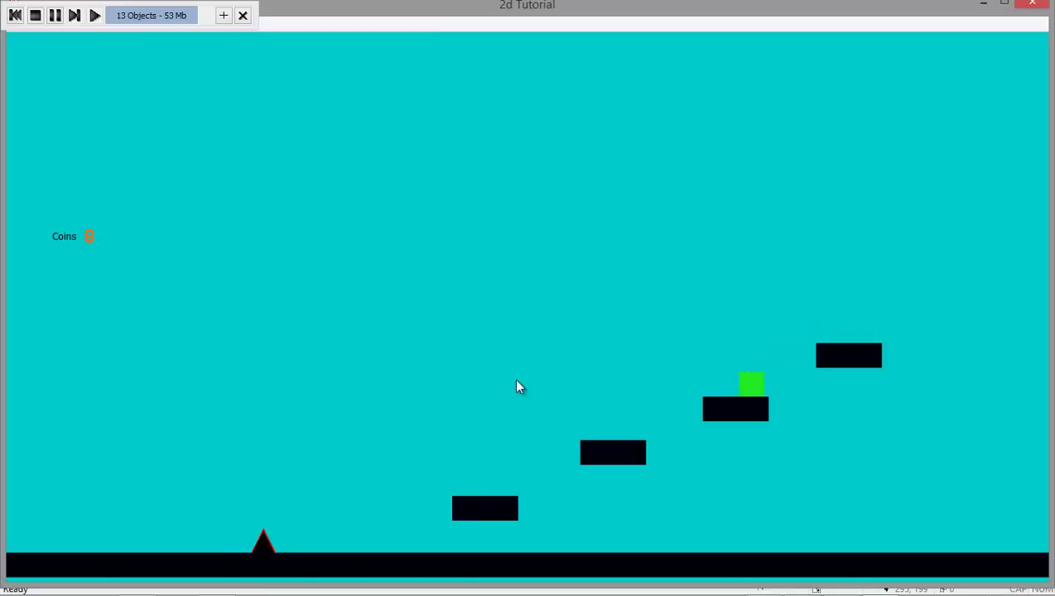